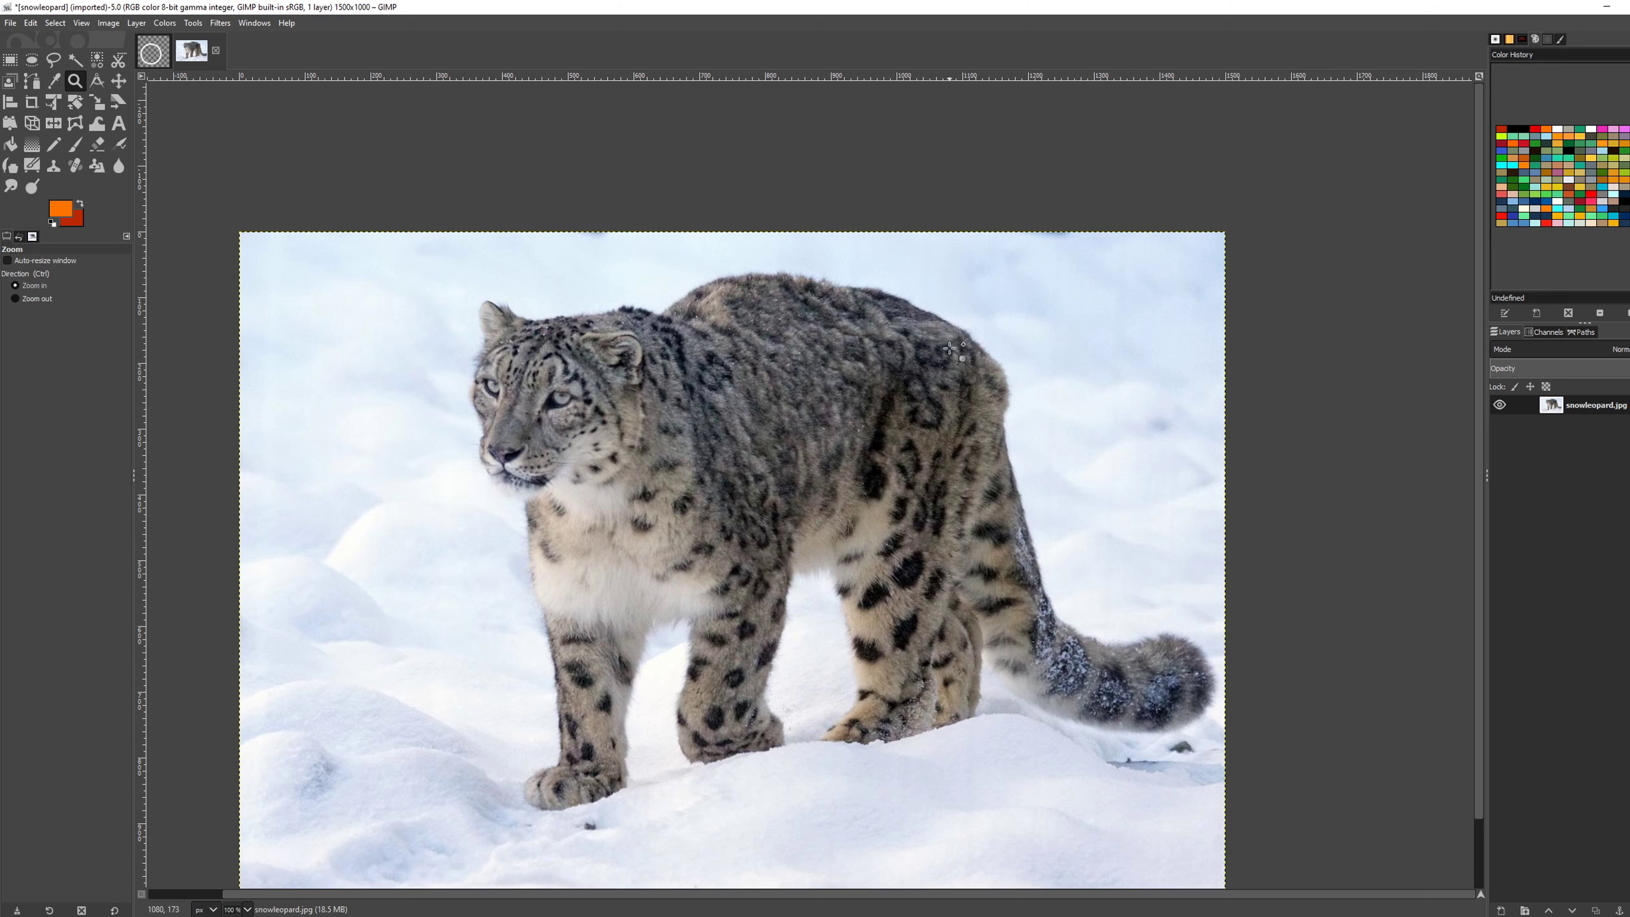
# Step: Flip the snow leopard photo layer horizontally so the animal faces the other way
pyautogui.moveTo(766, 491); pyautogui.dragTo(886, 450)
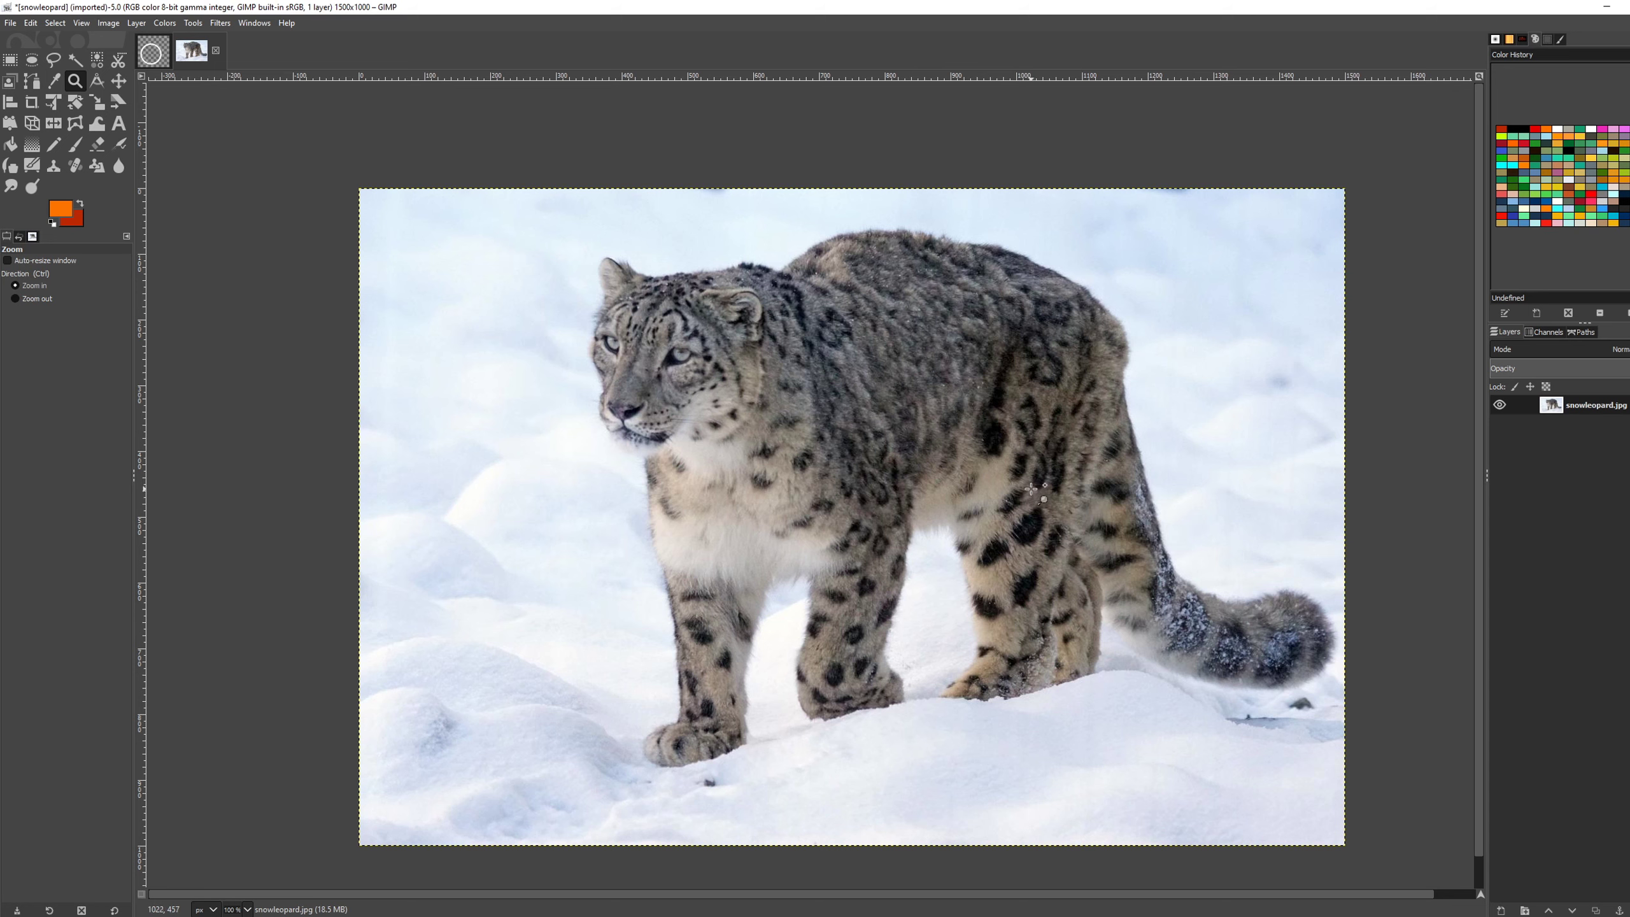
pyautogui.moveTo(1009, 486); pyautogui.dragTo(949, 475)
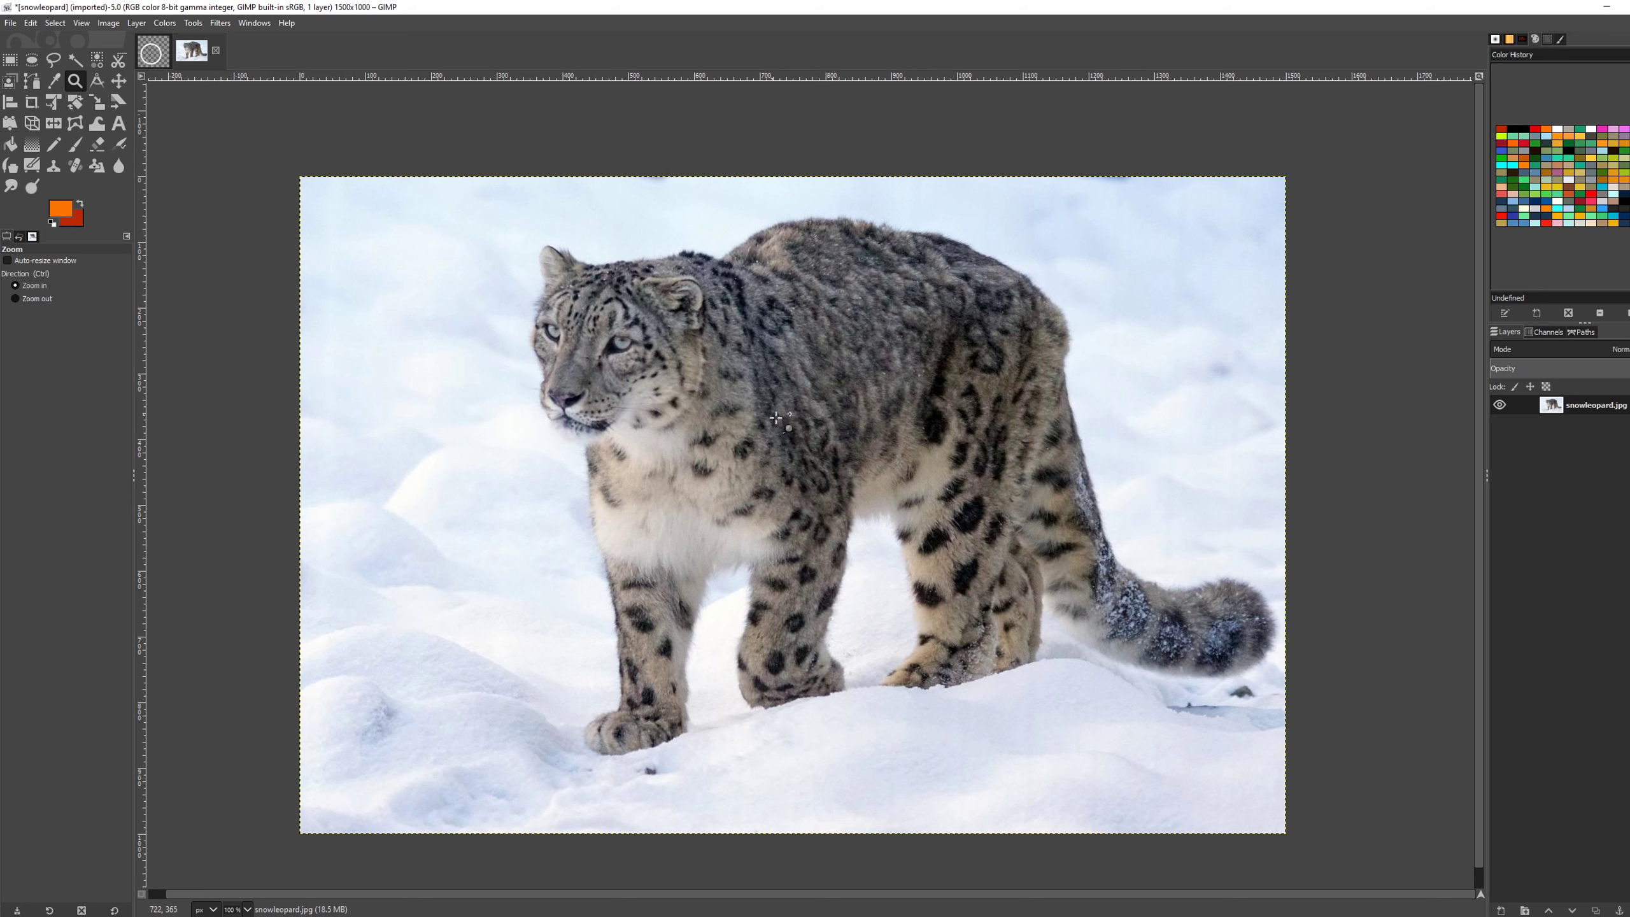
pyautogui.moveTo(796, 469); pyautogui.dragTo(851, 480)
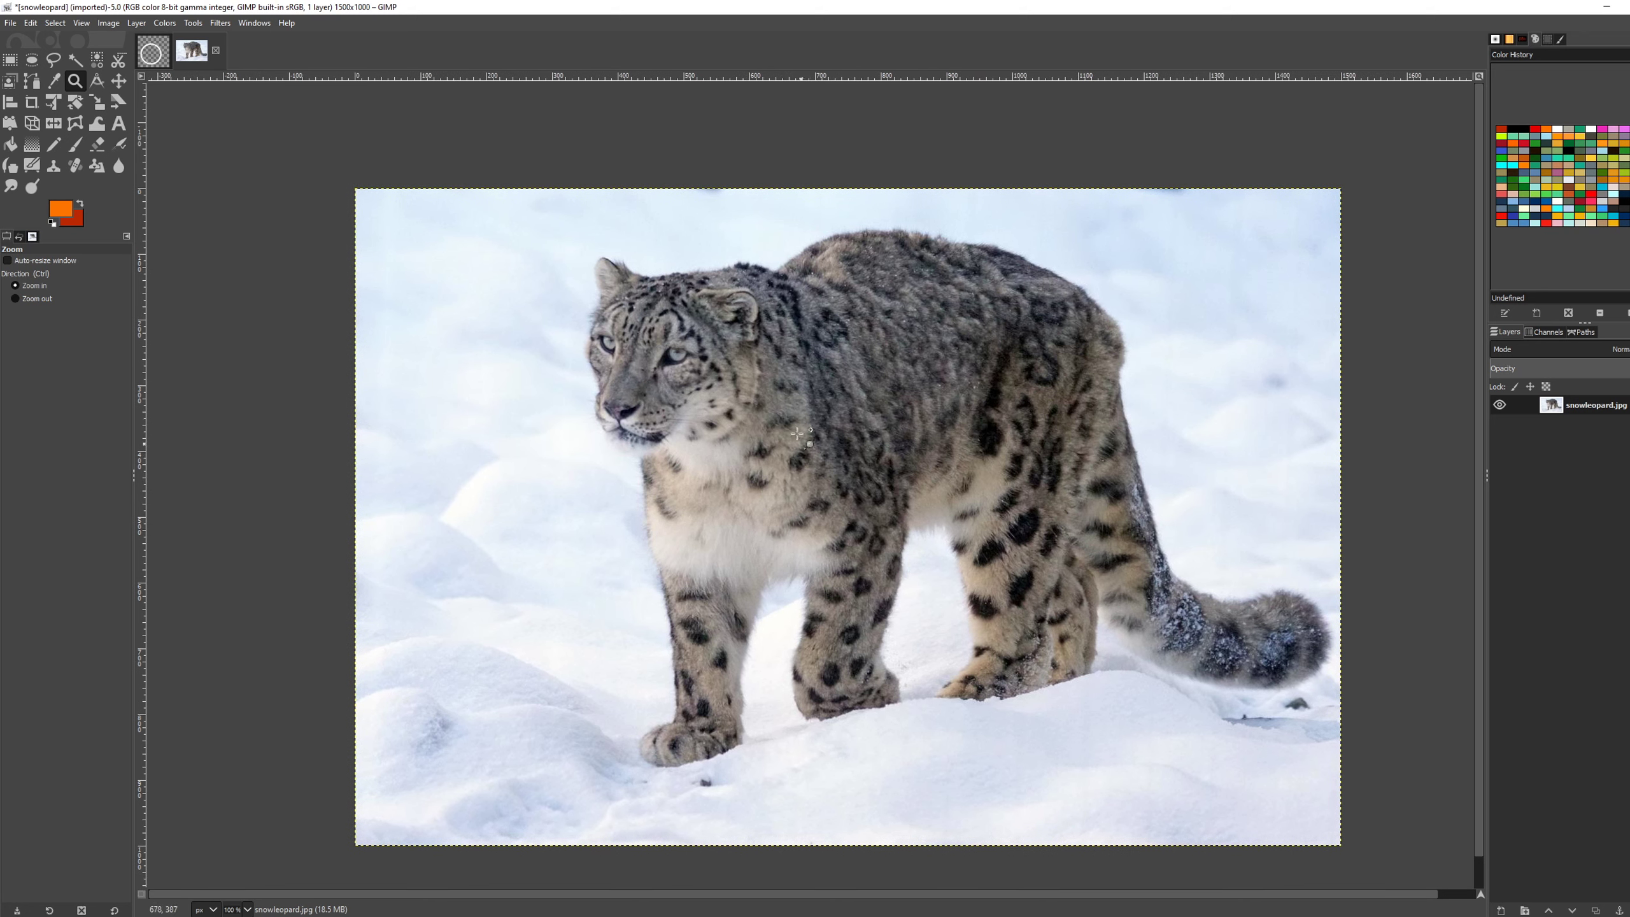
pyautogui.click(137, 23)
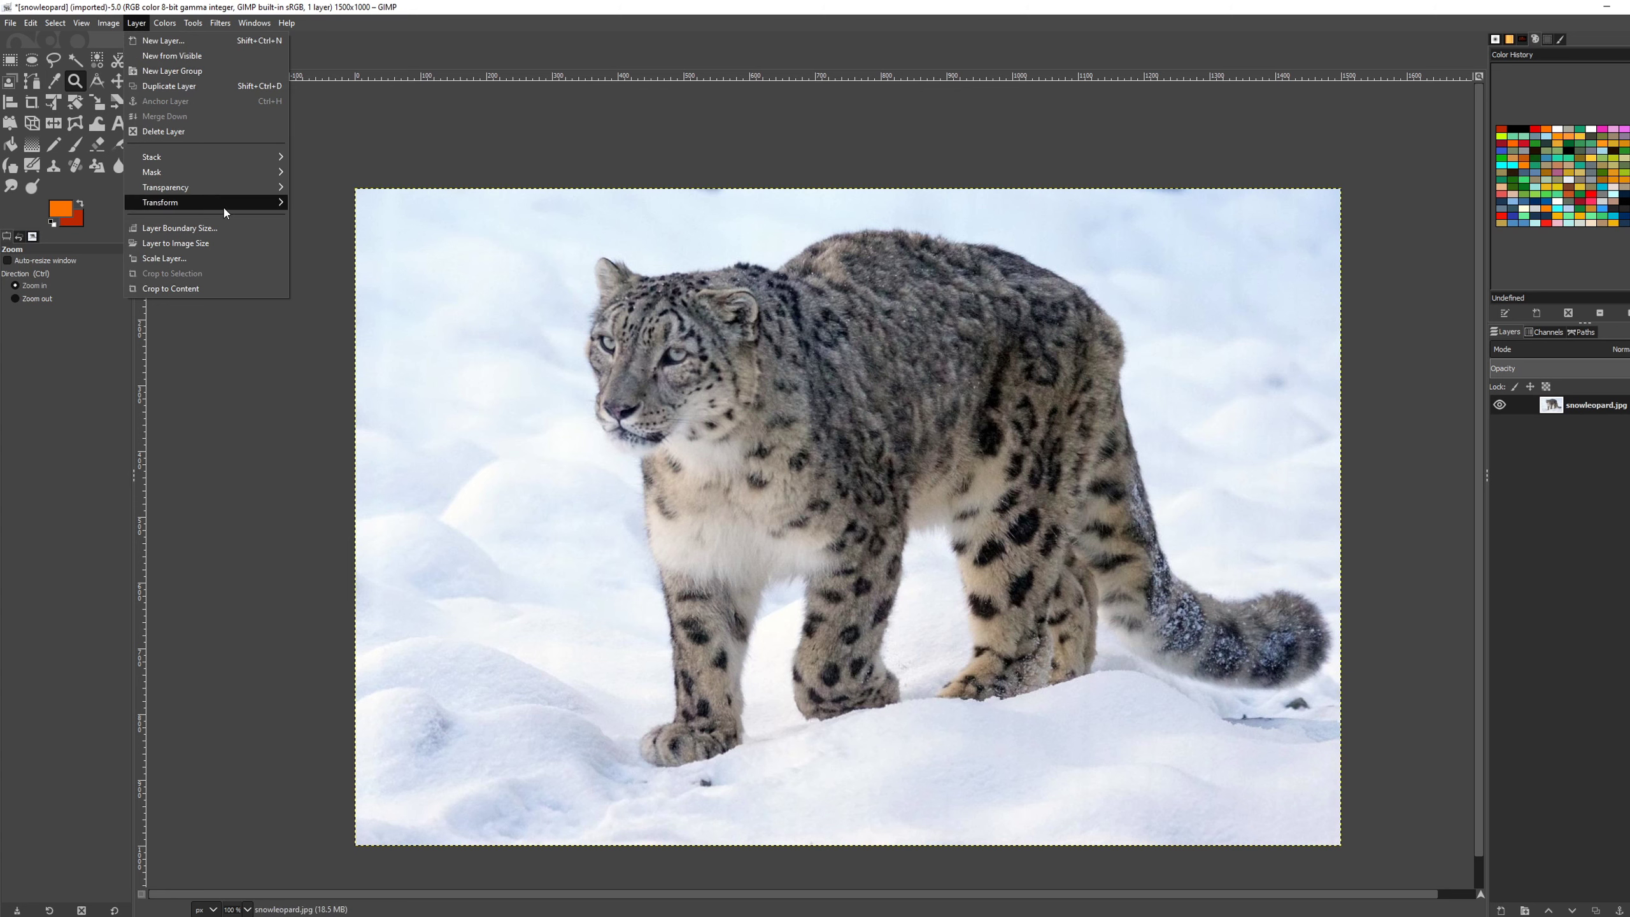
pyautogui.moveTo(227, 203)
pyautogui.click(342, 204)
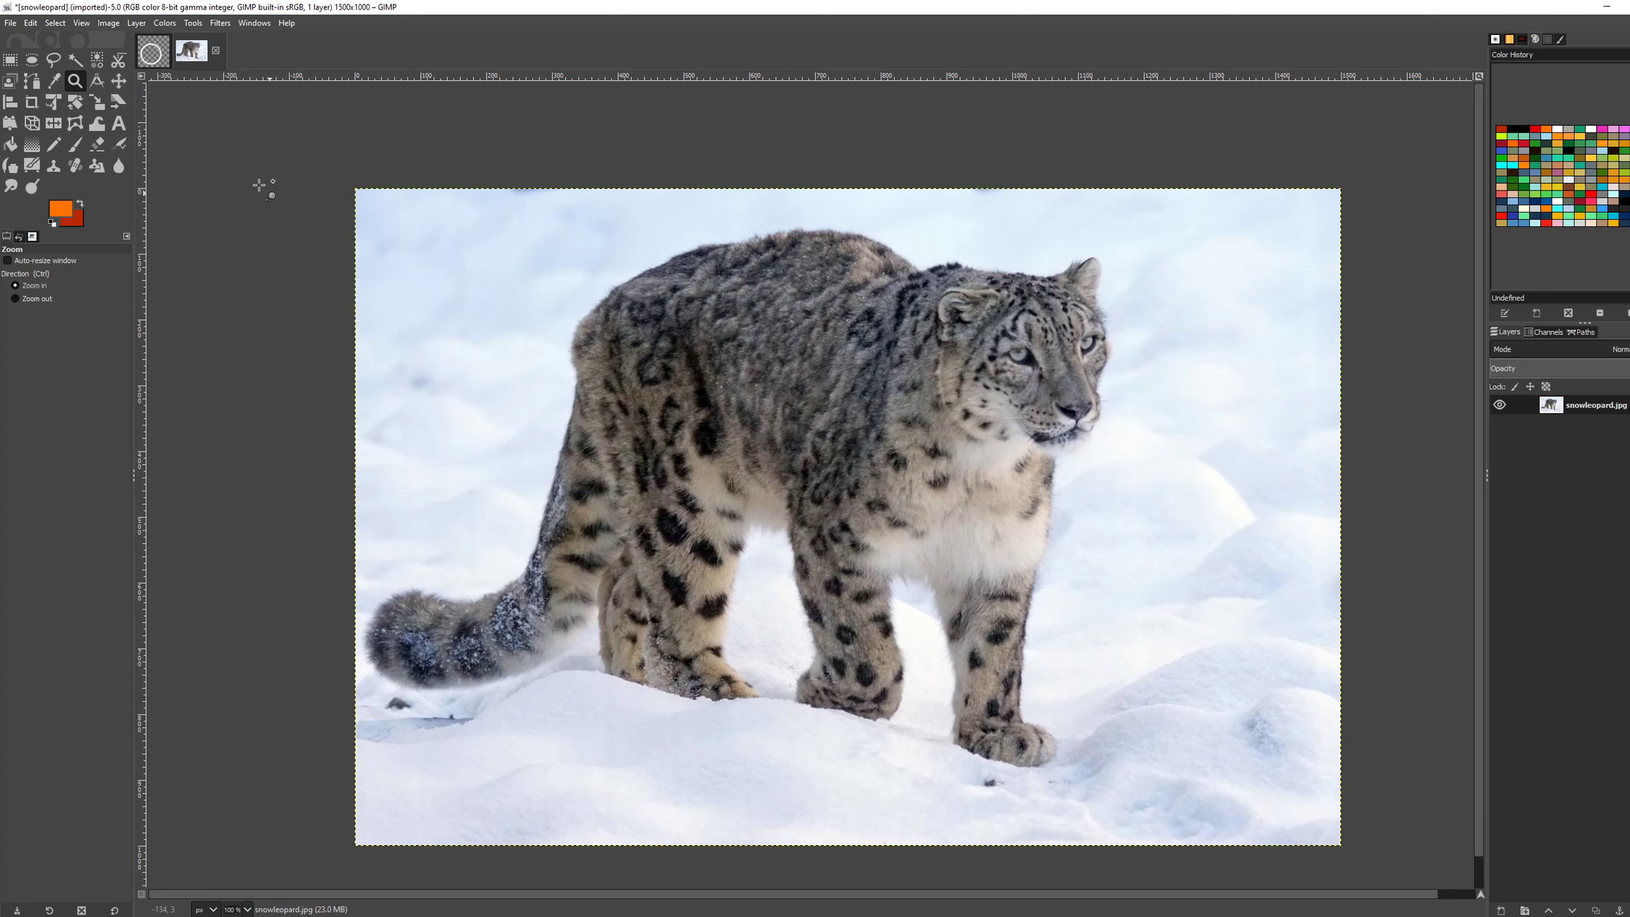
# Step: Outline the leopard's head, chest, upper front legs and front part of its back with a closed Free Select selection, leaving a loose margin
pyautogui.click(53, 62)
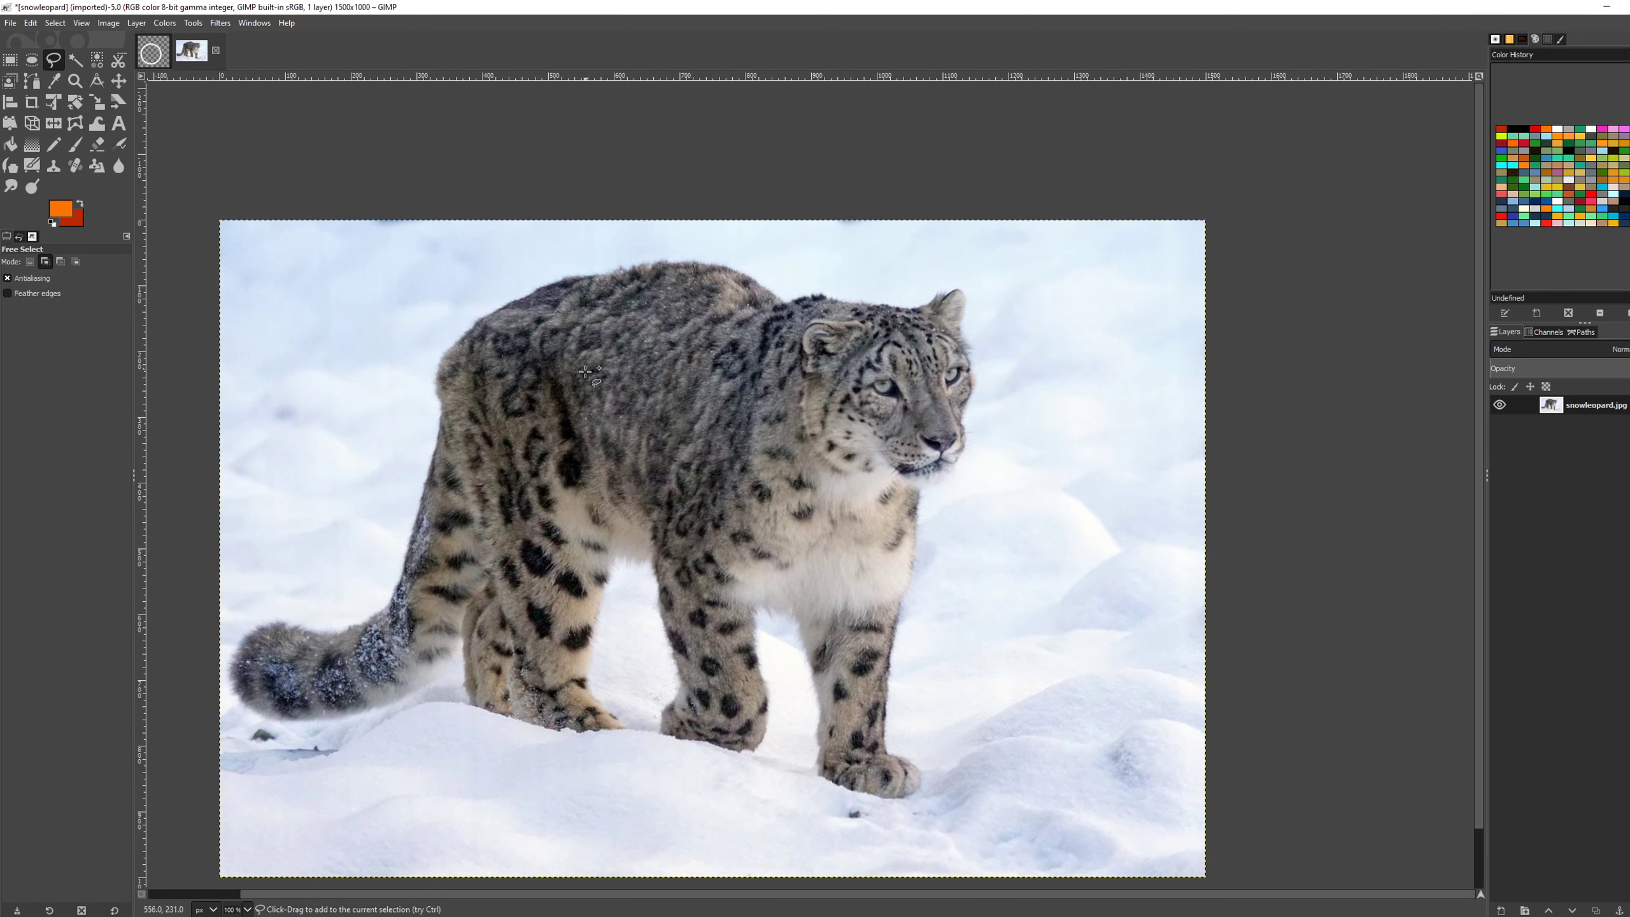
pyautogui.moveTo(733, 598); pyautogui.dragTo(801, 566)
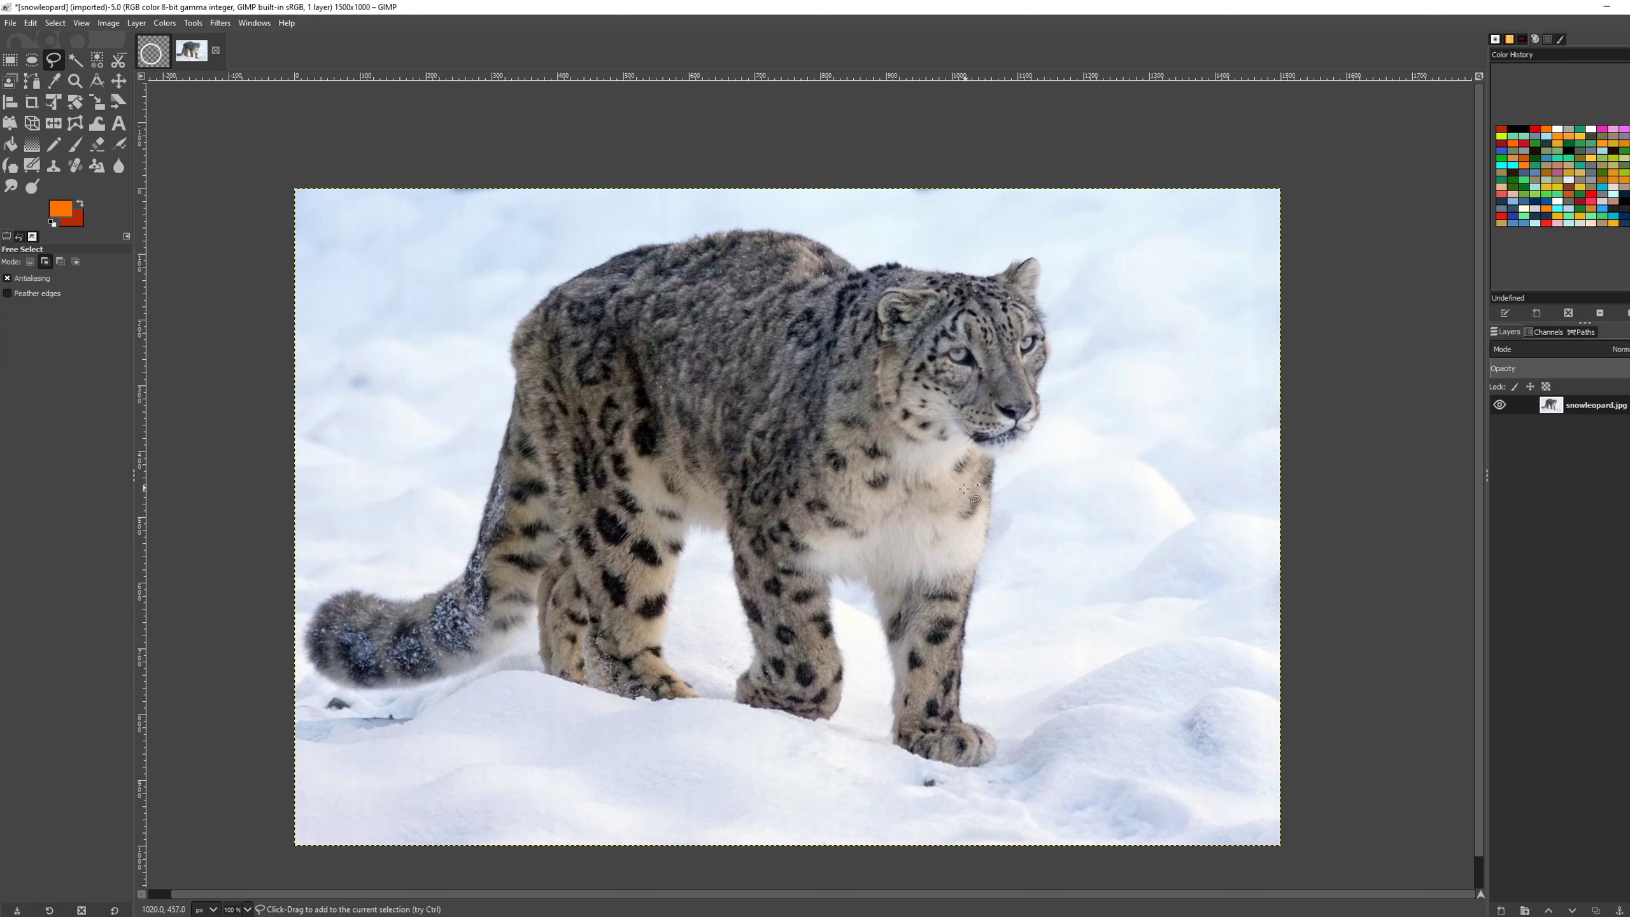
pyautogui.moveTo(964, 489); pyautogui.dragTo(923, 512)
pyautogui.scroll(2, 1037, 361)
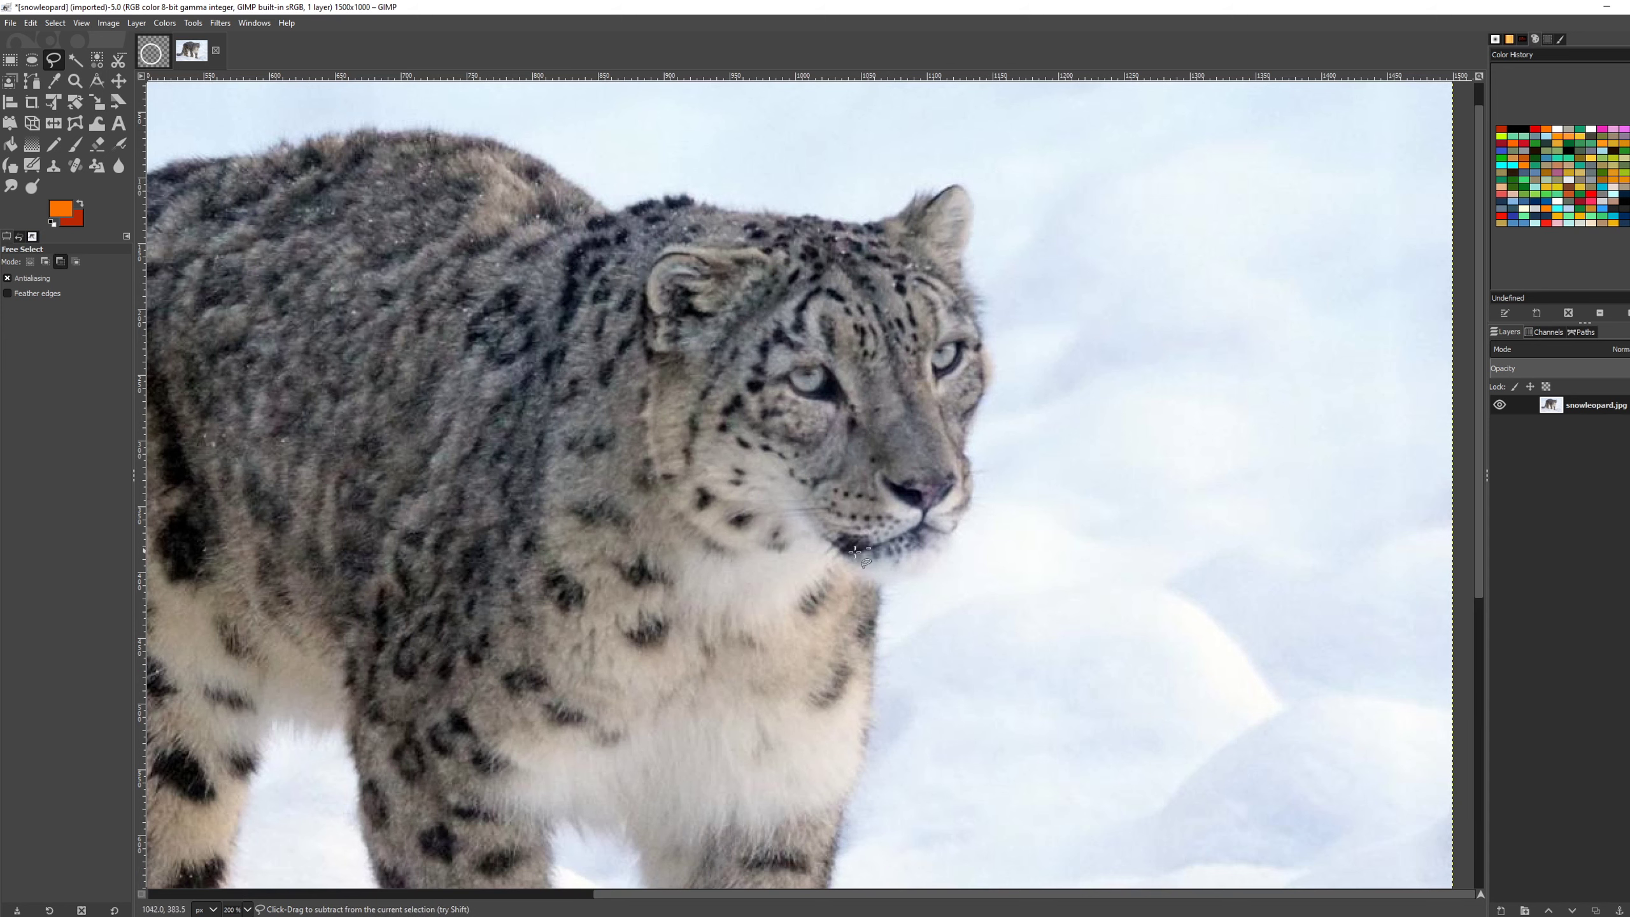
pyautogui.scroll(-1, 895, 560)
pyautogui.moveTo(777, 385); pyautogui.dragTo(824, 287)
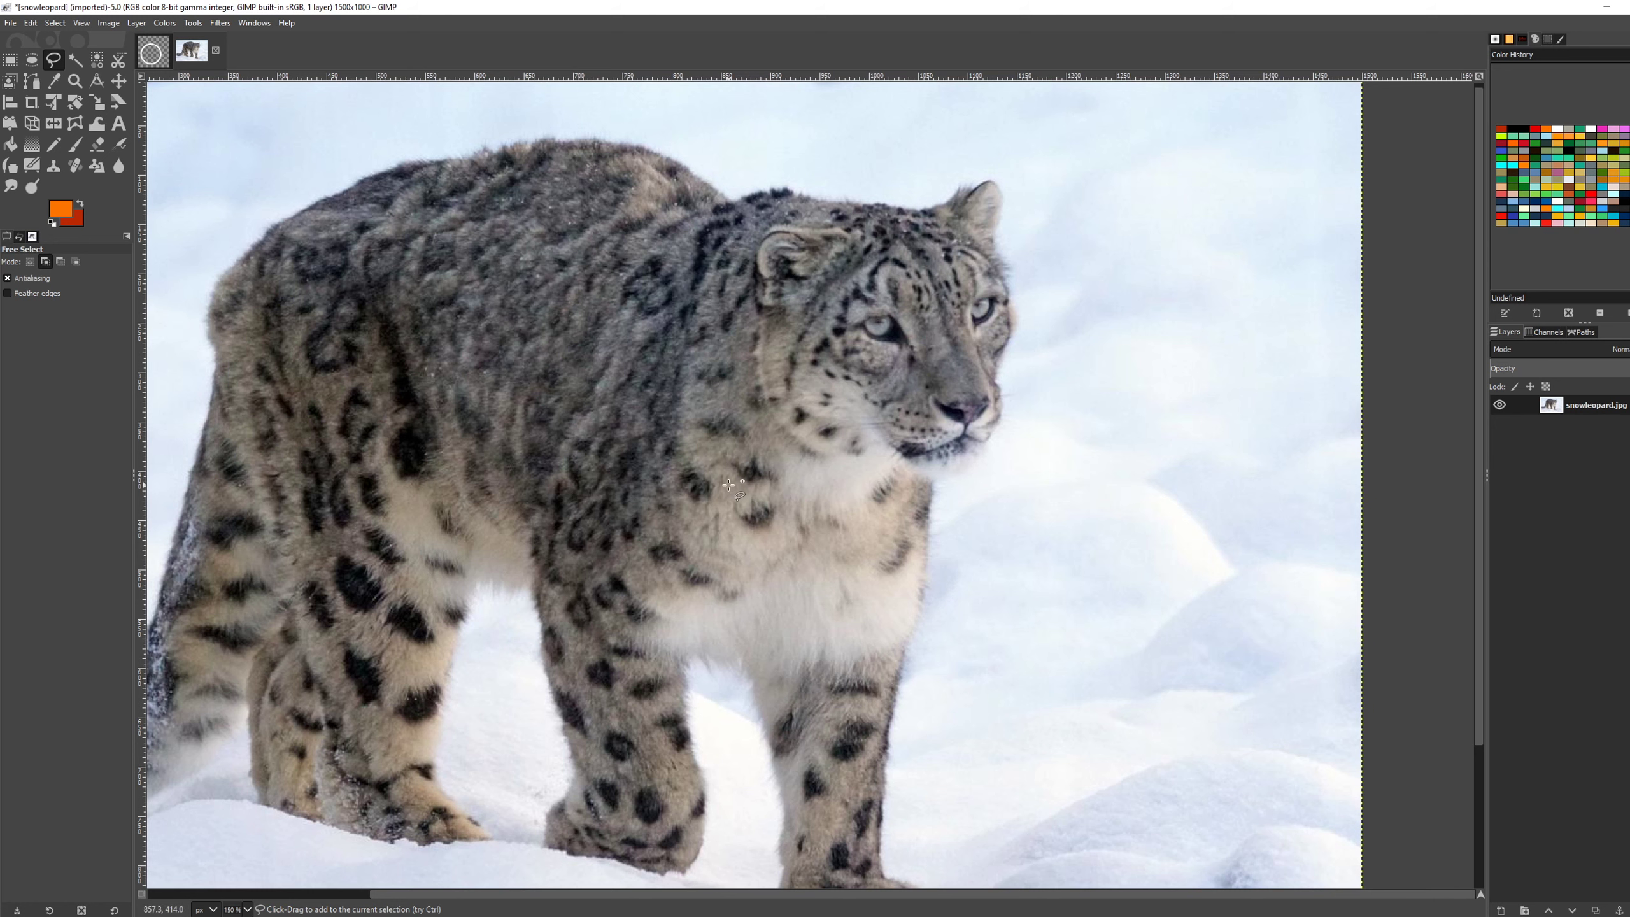
pyautogui.moveTo(728, 484)
pyautogui.mouseDown()
pyautogui.moveTo(739, 577)
pyautogui.moveTo(744, 511)
pyautogui.mouseUp()
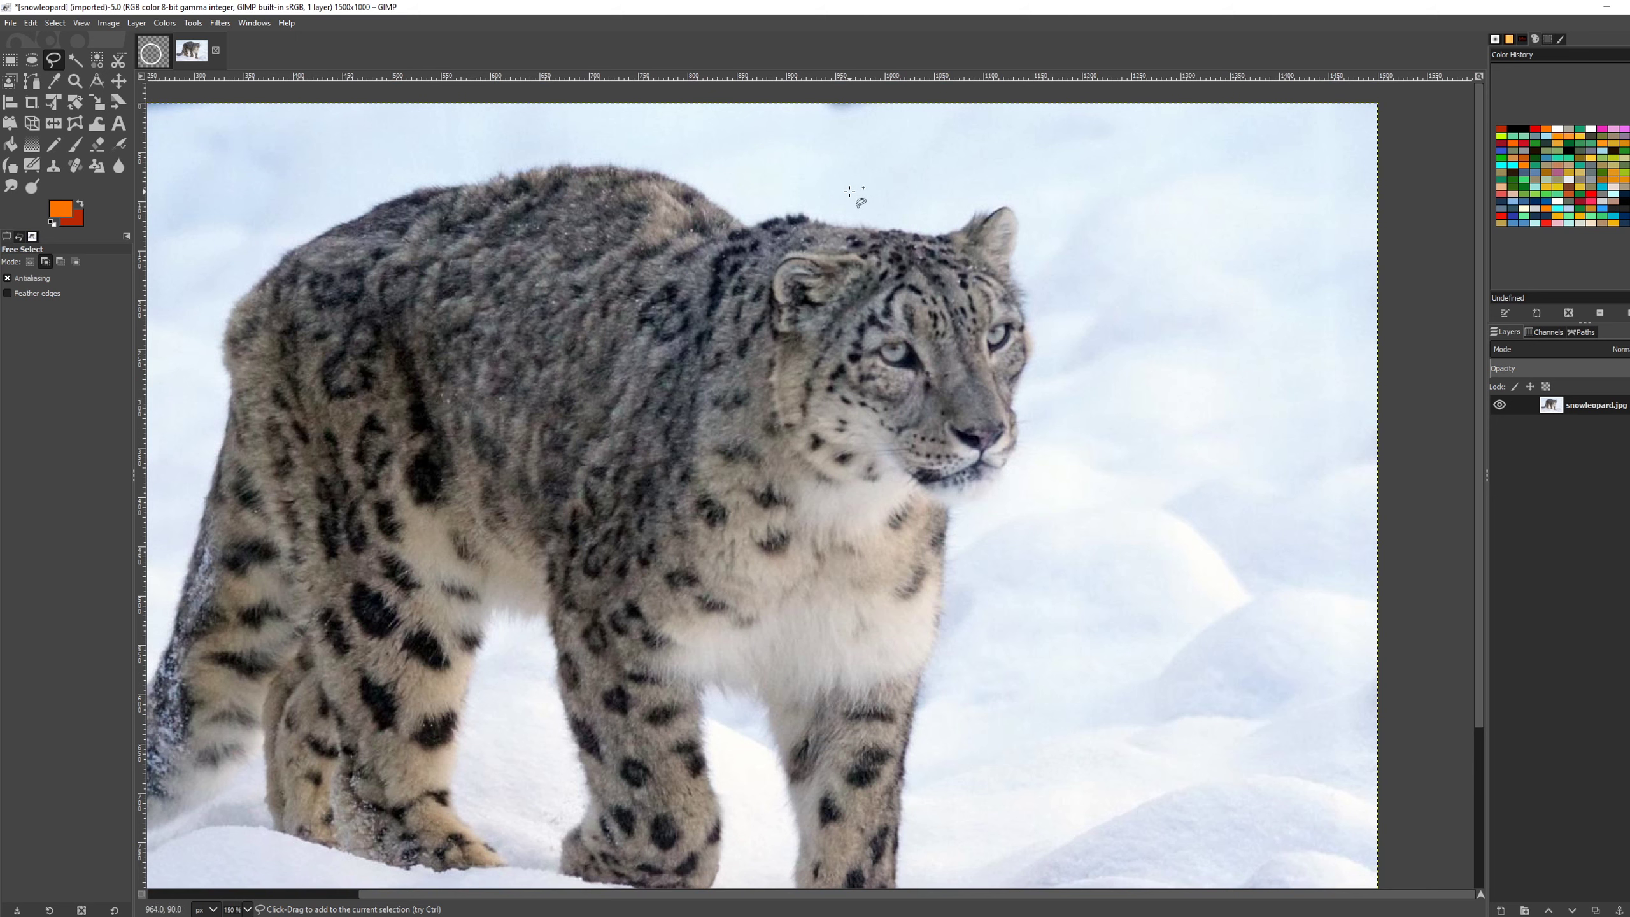
pyautogui.scroll(2, 834, 205)
pyautogui.moveTo(605, 316)
pyautogui.mouseDown()
pyautogui.moveTo(625, 344)
pyautogui.moveTo(737, 314)
pyautogui.moveTo(973, 343)
pyautogui.moveTo(1099, 291)
pyautogui.moveTo(1177, 291)
pyautogui.moveTo(1215, 372)
pyautogui.moveTo(1193, 433)
pyautogui.moveTo(1216, 499)
pyautogui.moveTo(1206, 642)
pyautogui.moveTo(1181, 714)
pyautogui.moveTo(1093, 329)
pyautogui.mouseUp()
pyautogui.moveTo(1109, 369)
pyautogui.mouseDown()
pyautogui.moveTo(1109, 458)
pyautogui.moveTo(1031, 525)
pyautogui.moveTo(973, 544)
pyautogui.mouseUp()
pyautogui.press('-')
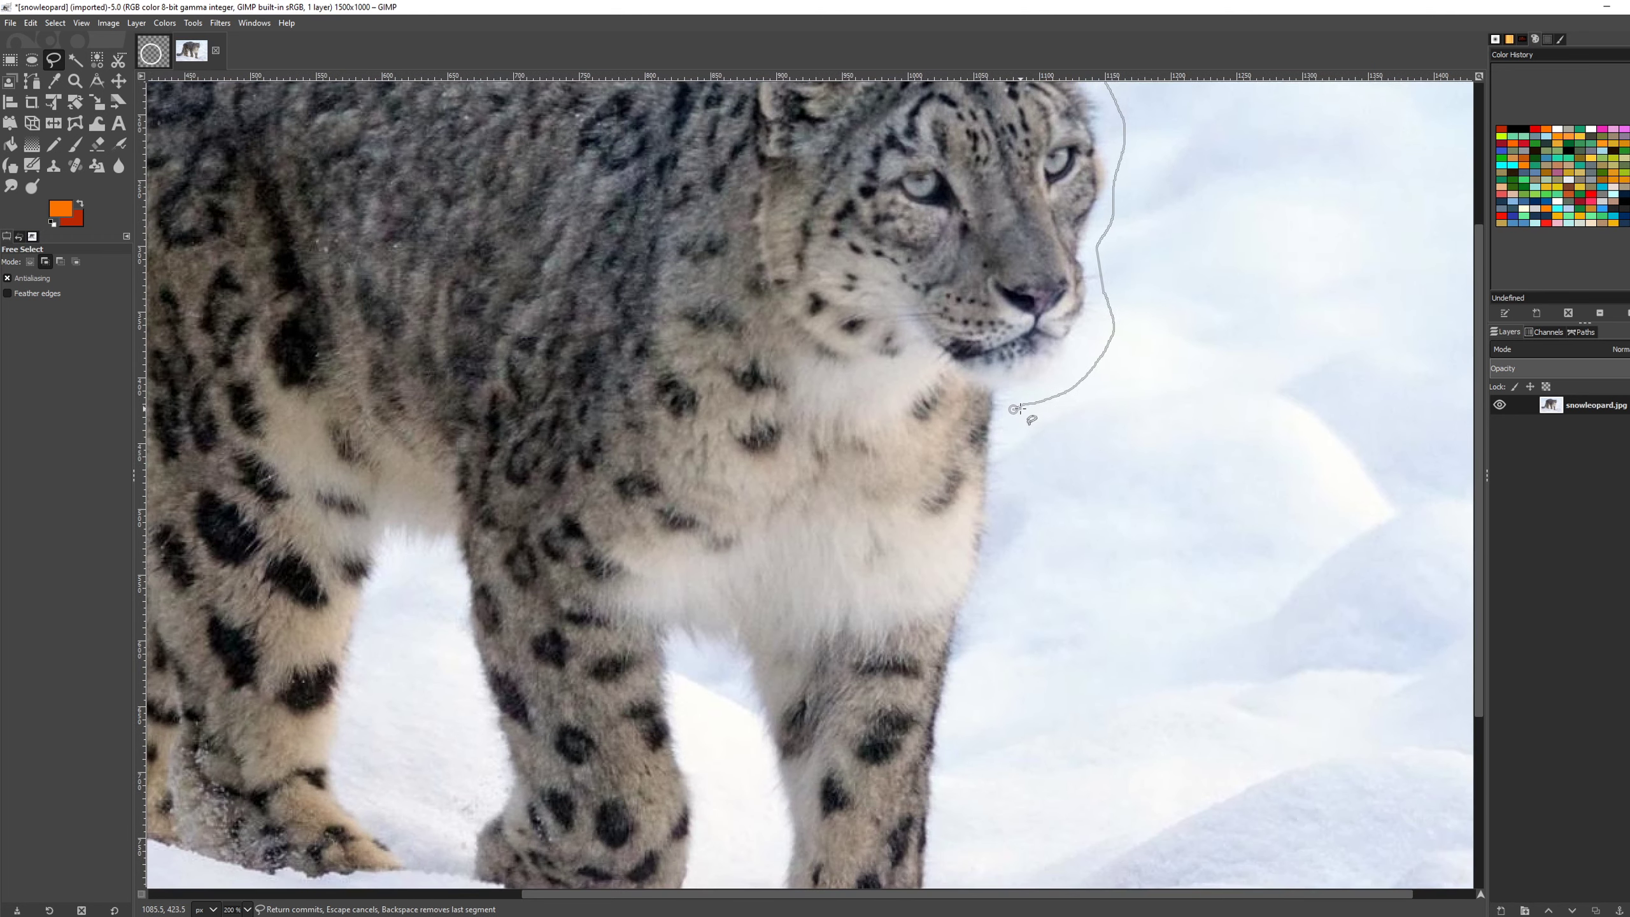
pyautogui.moveTo(1013, 409)
pyautogui.mouseDown()
pyautogui.moveTo(989, 577)
pyautogui.moveTo(948, 710)
pyautogui.moveTo(919, 743)
pyautogui.moveTo(759, 745)
pyautogui.moveTo(728, 673)
pyautogui.moveTo(671, 650)
pyautogui.moveTo(683, 735)
pyautogui.moveTo(502, 735)
pyautogui.moveTo(475, 705)
pyautogui.moveTo(447, 586)
pyautogui.moveTo(384, 552)
pyautogui.moveTo(450, 659)
pyautogui.moveTo(485, 661)
pyautogui.moveTo(517, 336)
pyautogui.moveTo(523, 310)
pyautogui.moveTo(505, 433)
pyautogui.moveTo(559, 234)
pyautogui.moveTo(647, 217)
pyautogui.moveTo(796, 288)
pyautogui.mouseUp()
pyautogui.scroll(4, 524, 311)
pyautogui.press('Return')
pyautogui.scroll(-4, 902, 509)
pyautogui.hscroll(3, 902, 510)
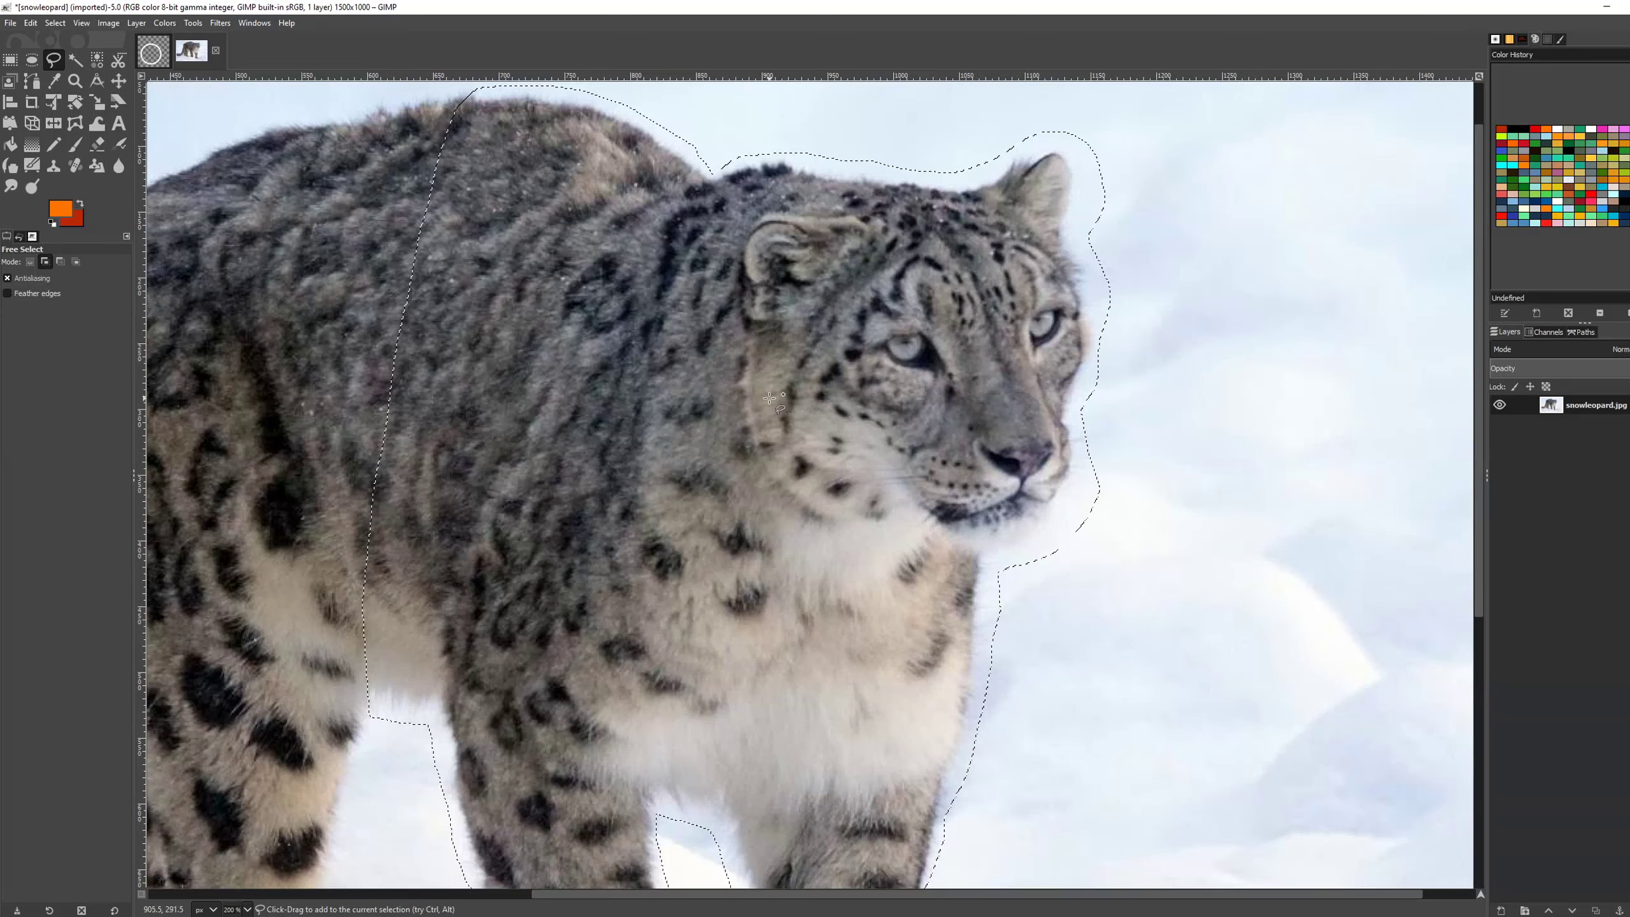
# Step: Add an alpha channel to the leopard layer and delete everything outside the outlined front part of the animal
pyautogui.scroll(-2, 902, 509)
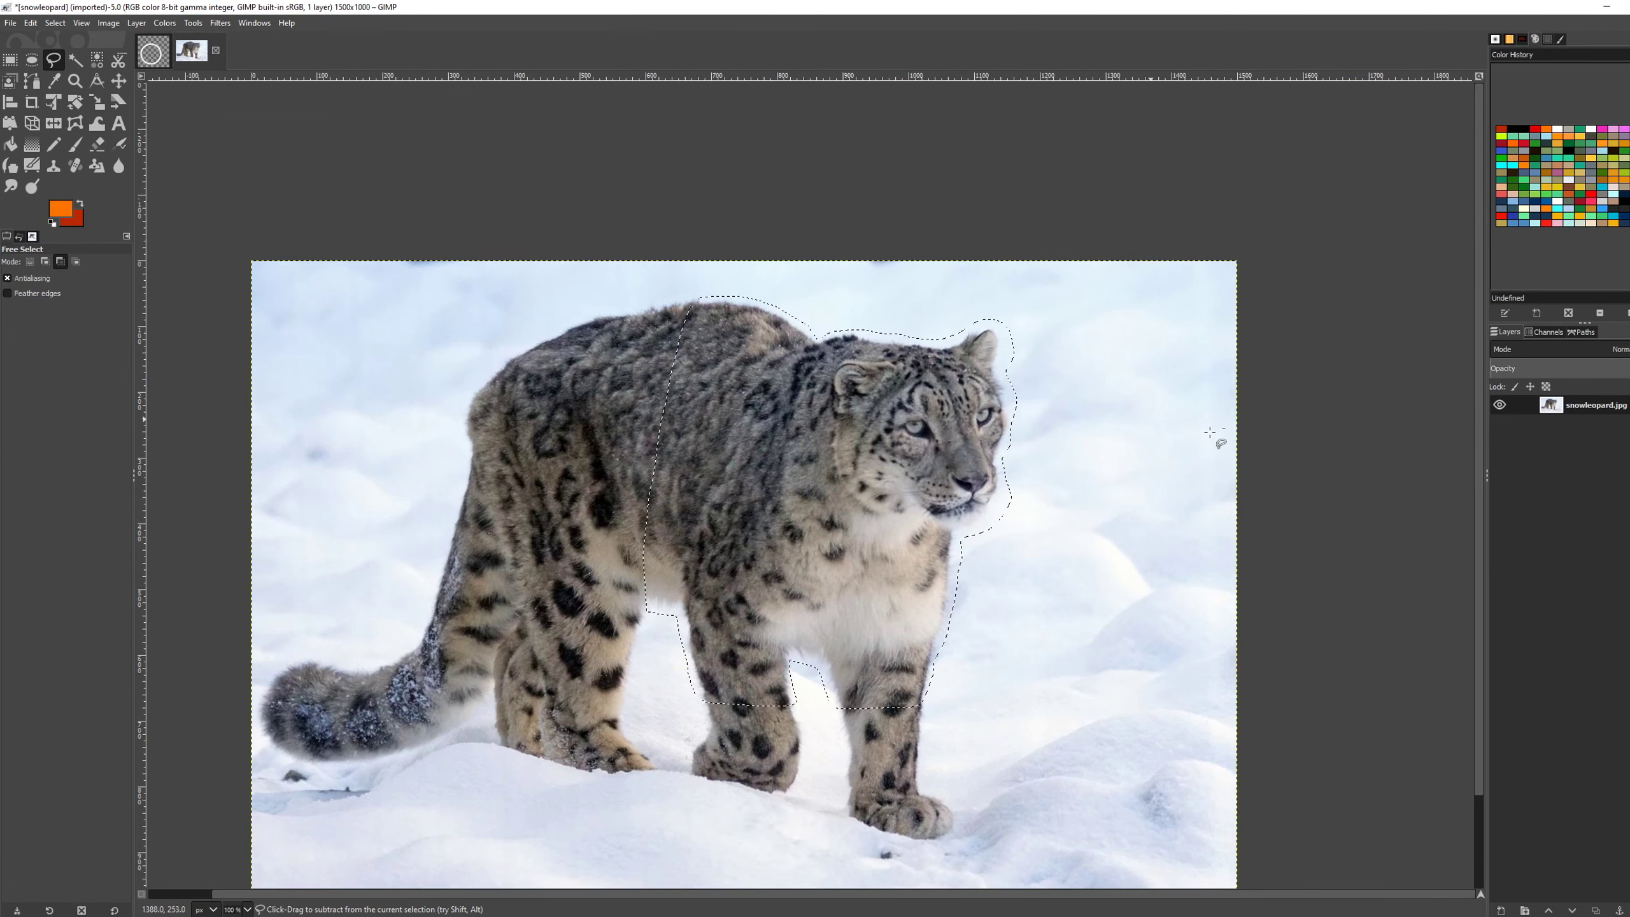
pyautogui.rightClick(1580, 408)
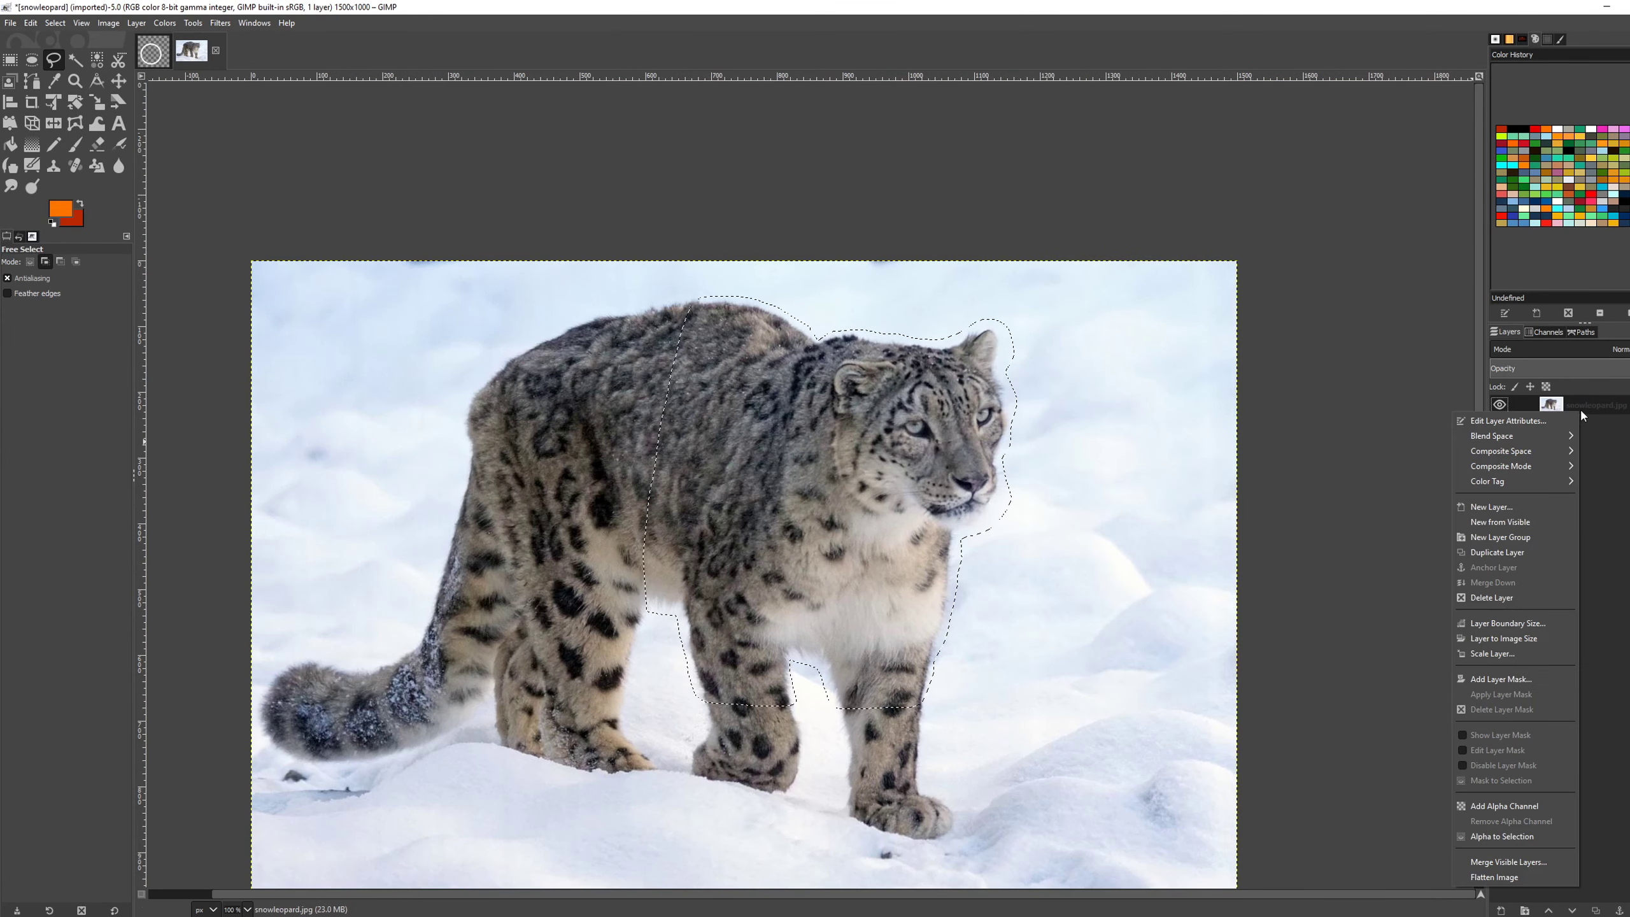
pyautogui.click(1494, 811)
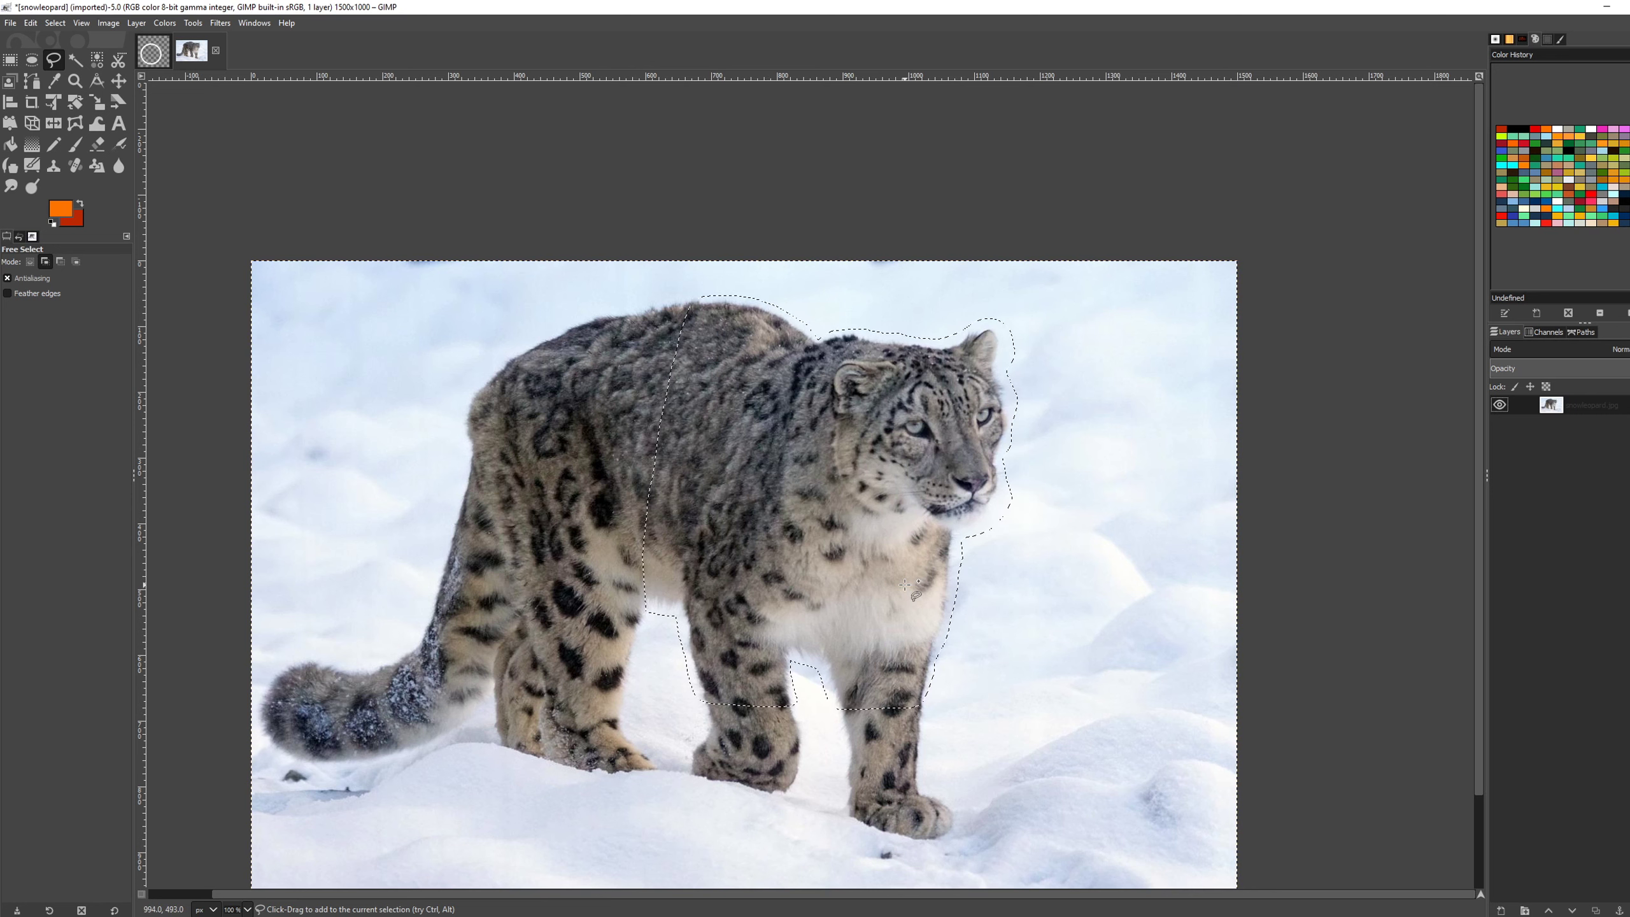
pyautogui.press('Delete')
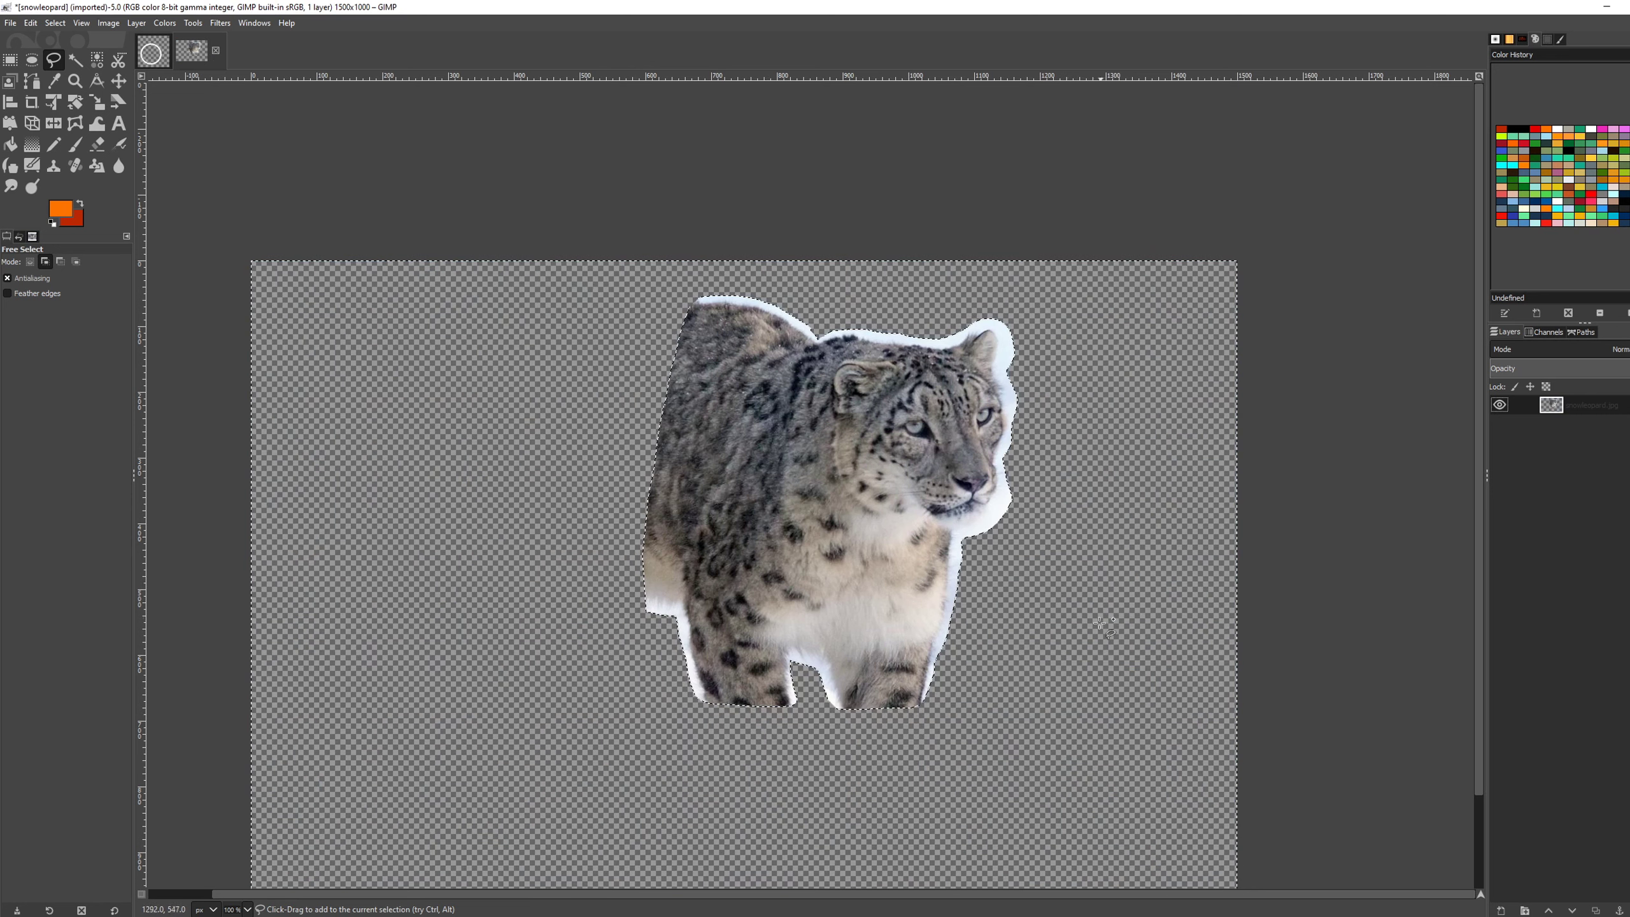
pyautogui.click(57, 23)
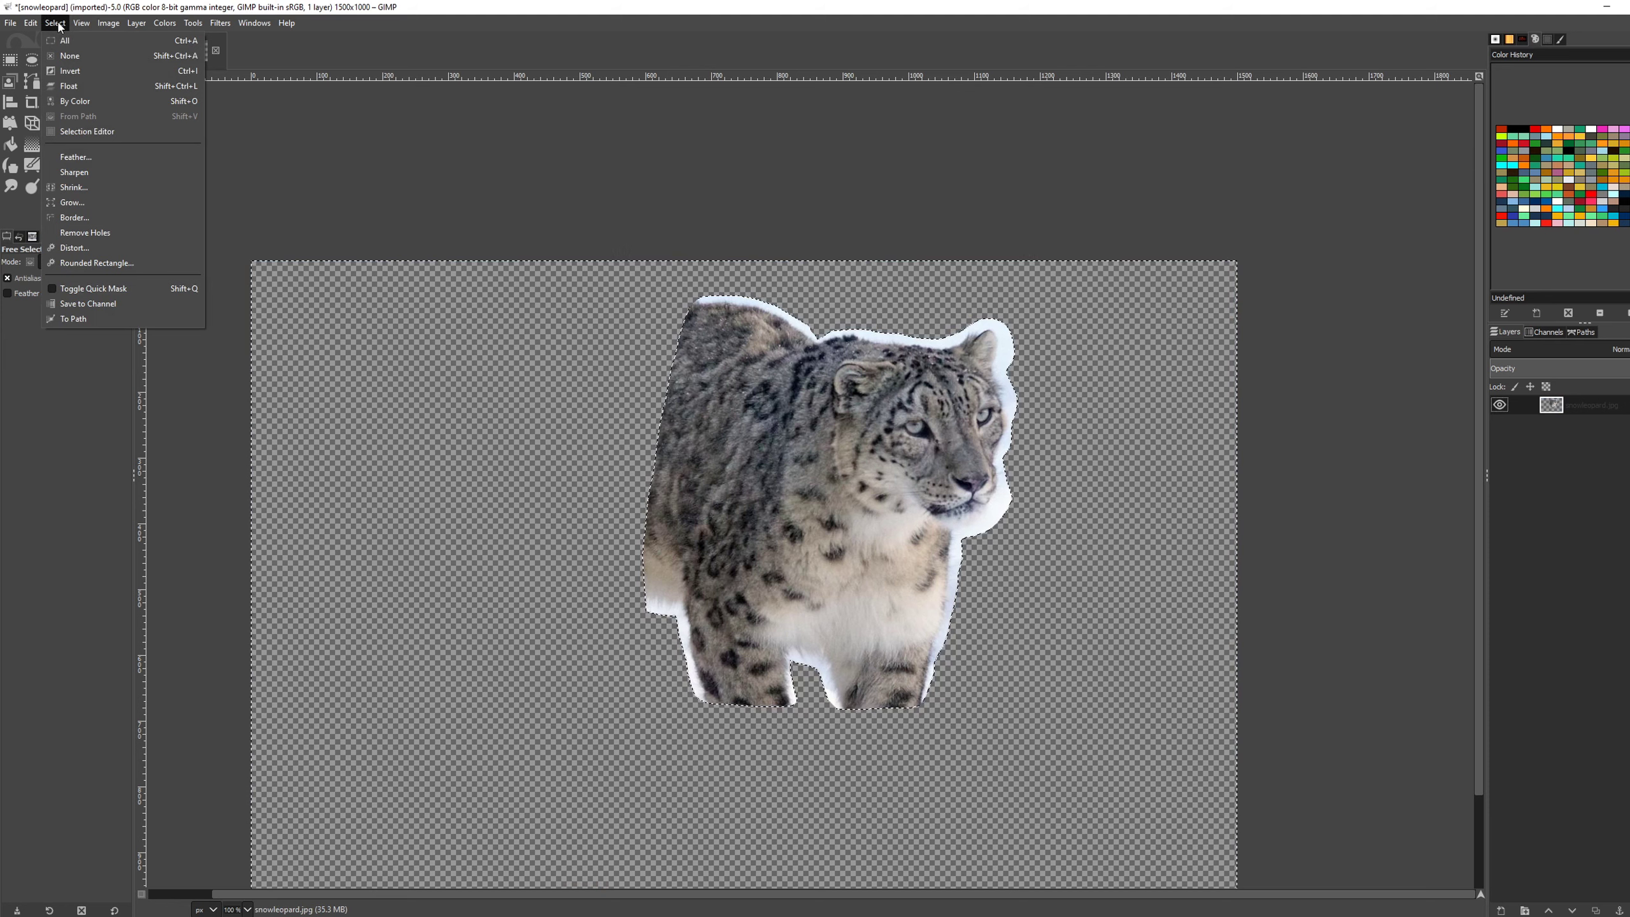
pyautogui.click(84, 72)
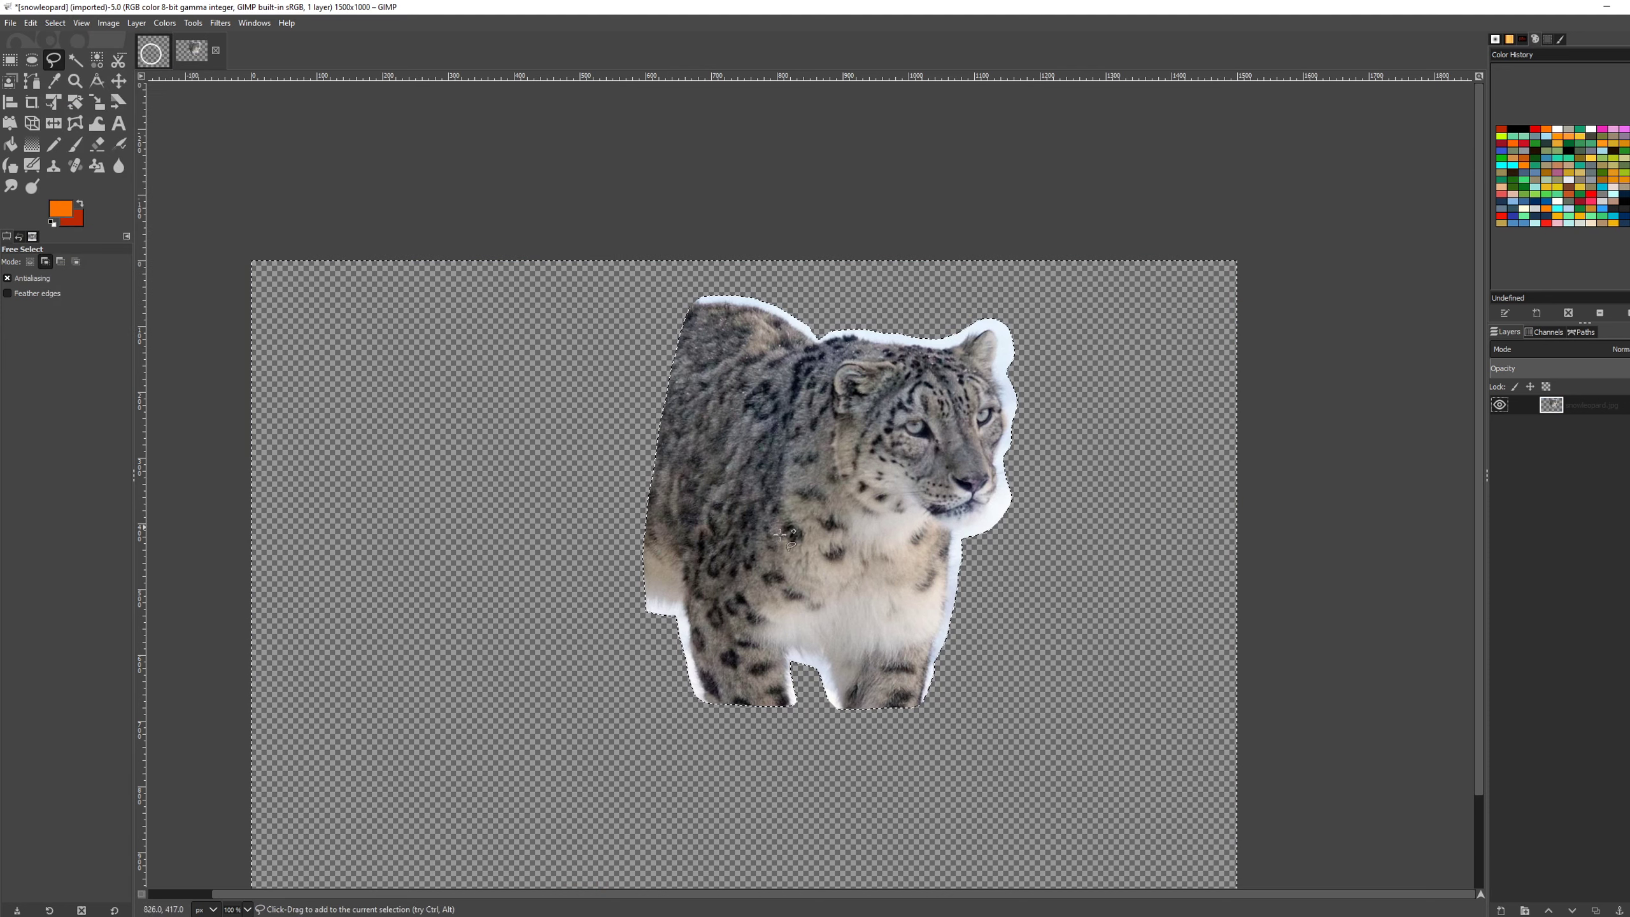
# Step: Copy the cut-out leopard layer into the ring.xcf image and move it over the ring
pyautogui.scroll(-1, 943, 534)
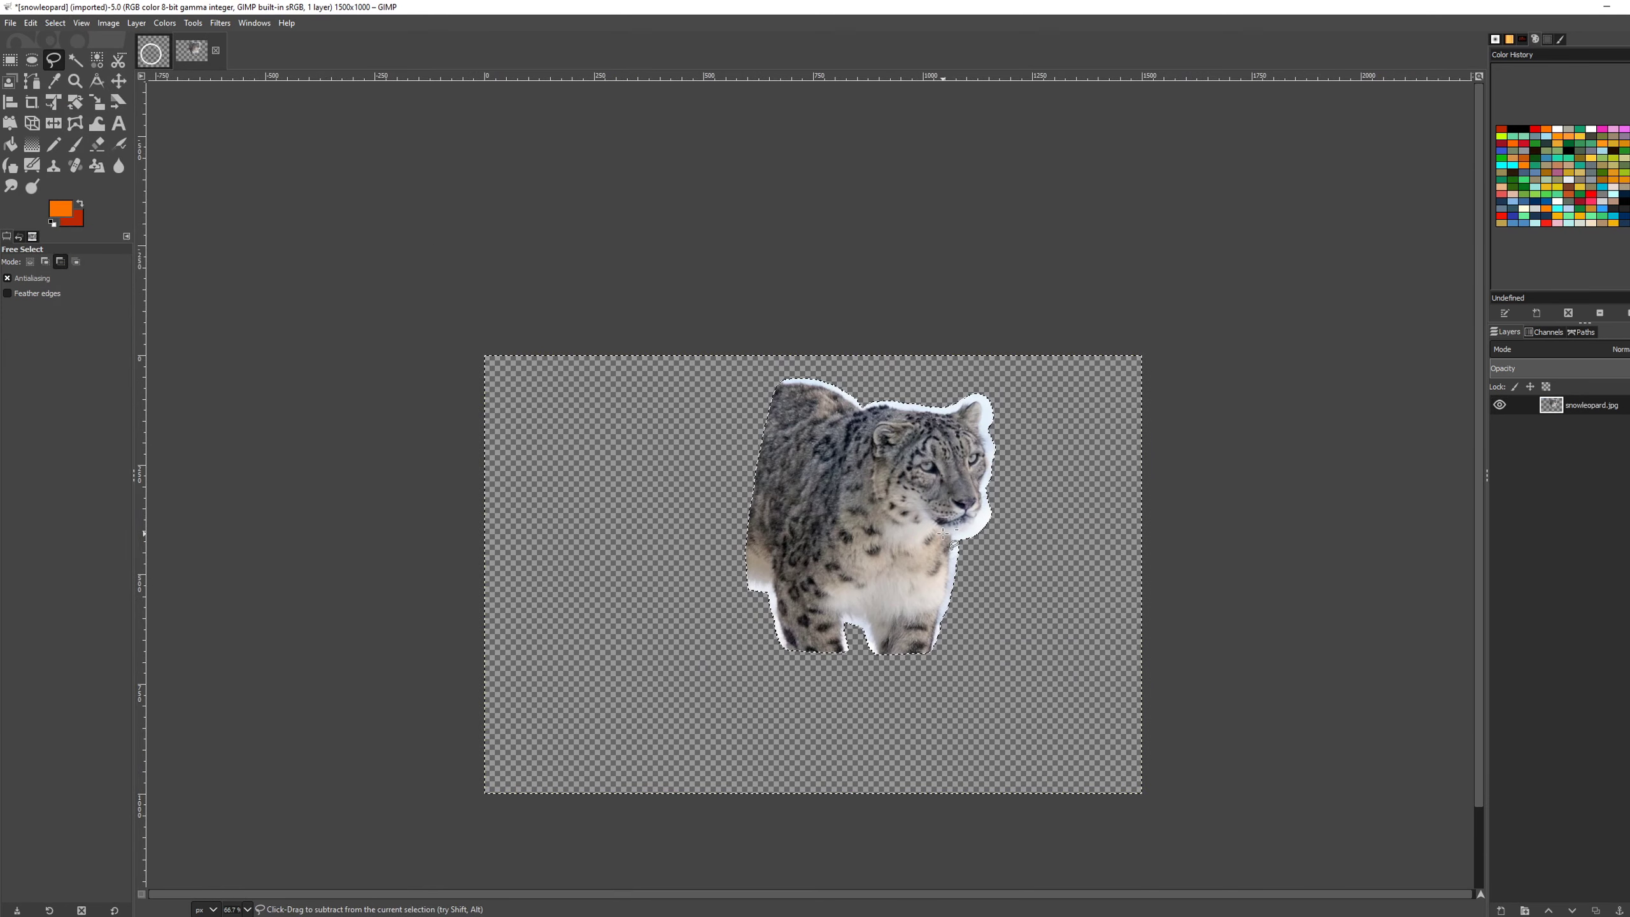
pyautogui.scroll(1, 942, 535)
pyautogui.scroll(1, 841, 570)
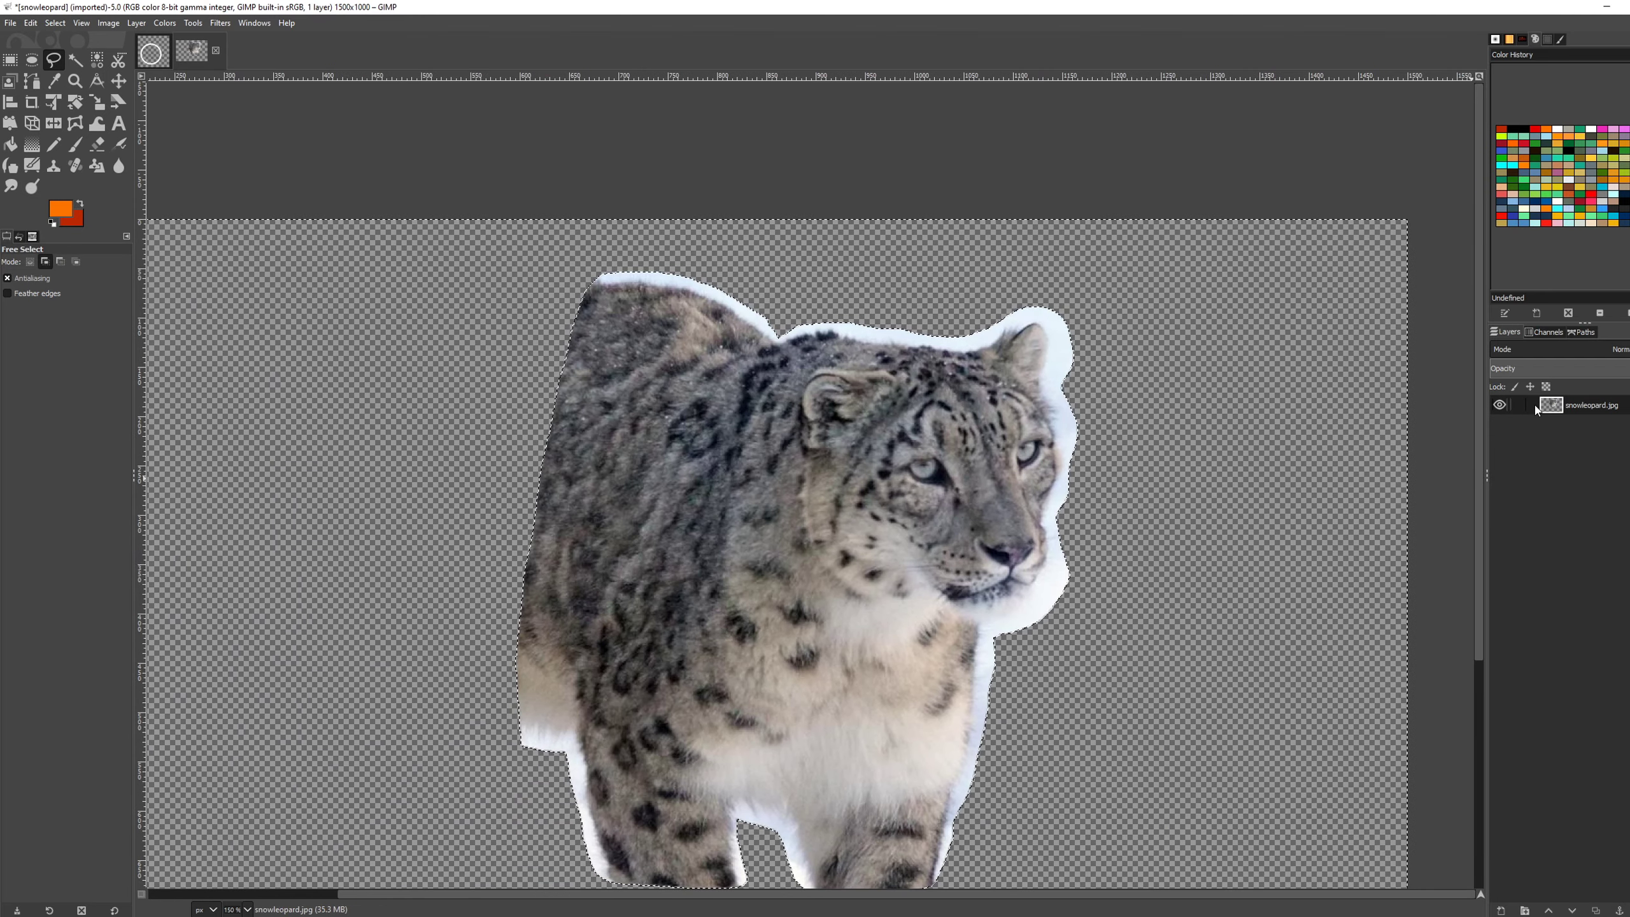
pyautogui.moveTo(1554, 404); pyautogui.dragTo(694, 382)
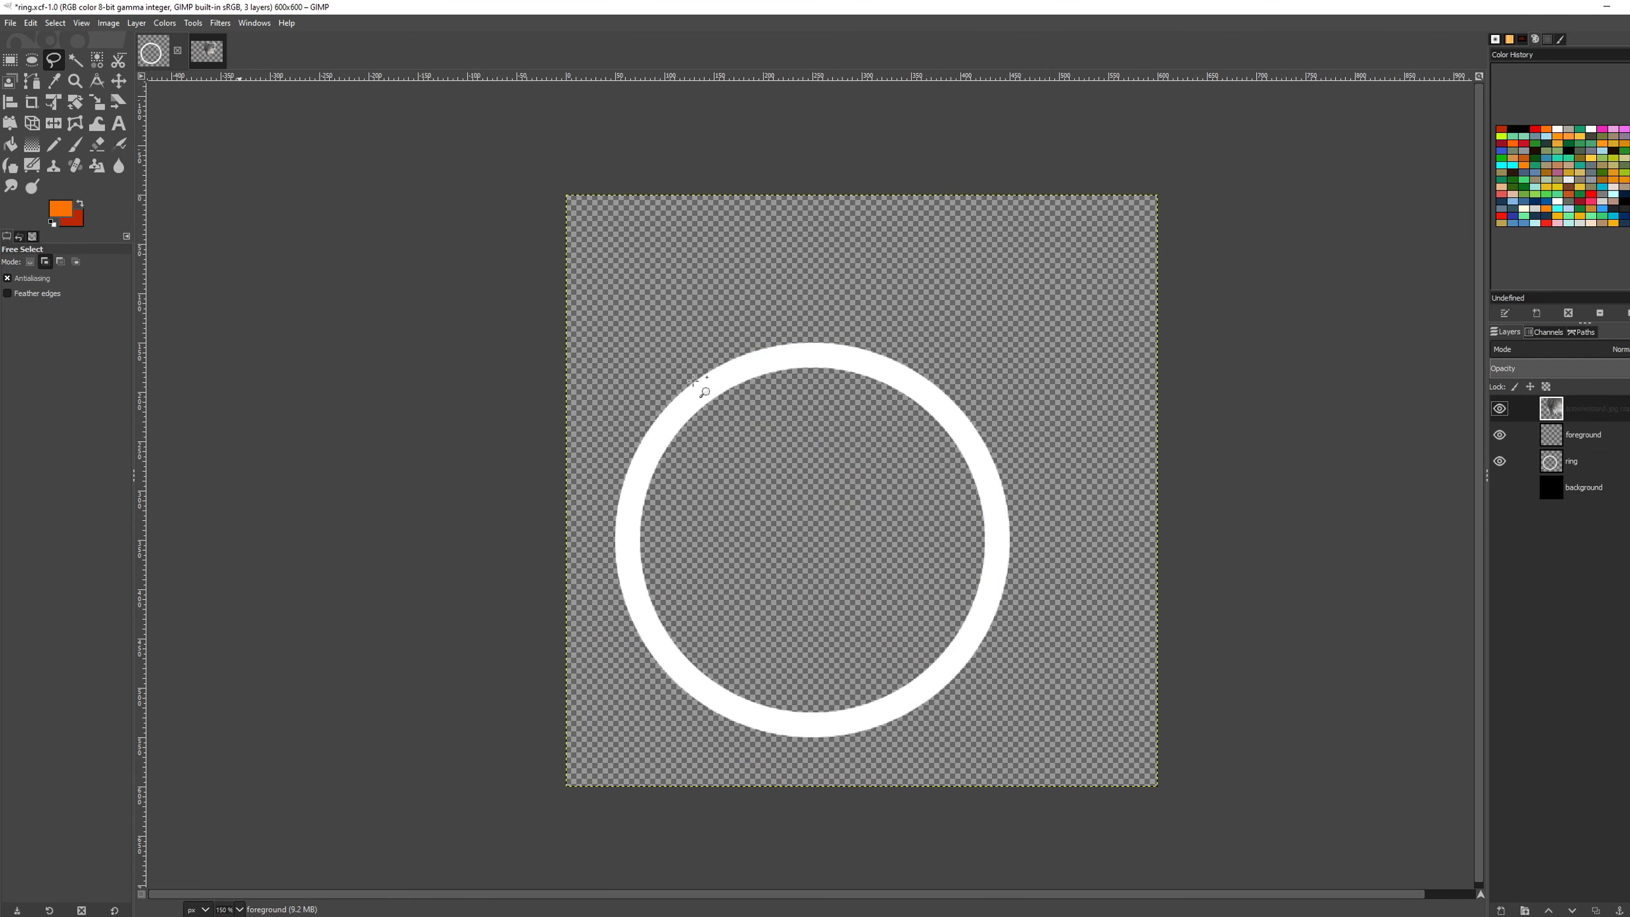
pyautogui.click(118, 81)
pyautogui.moveTo(1008, 434); pyautogui.dragTo(845, 626)
# Step: Scale the leopard layer proportionally to about 1257 × 838 px and position it so the head and chest cover the ring
pyautogui.hotkey('shift', 's')
pyautogui.scroll(-2, 916, 447)
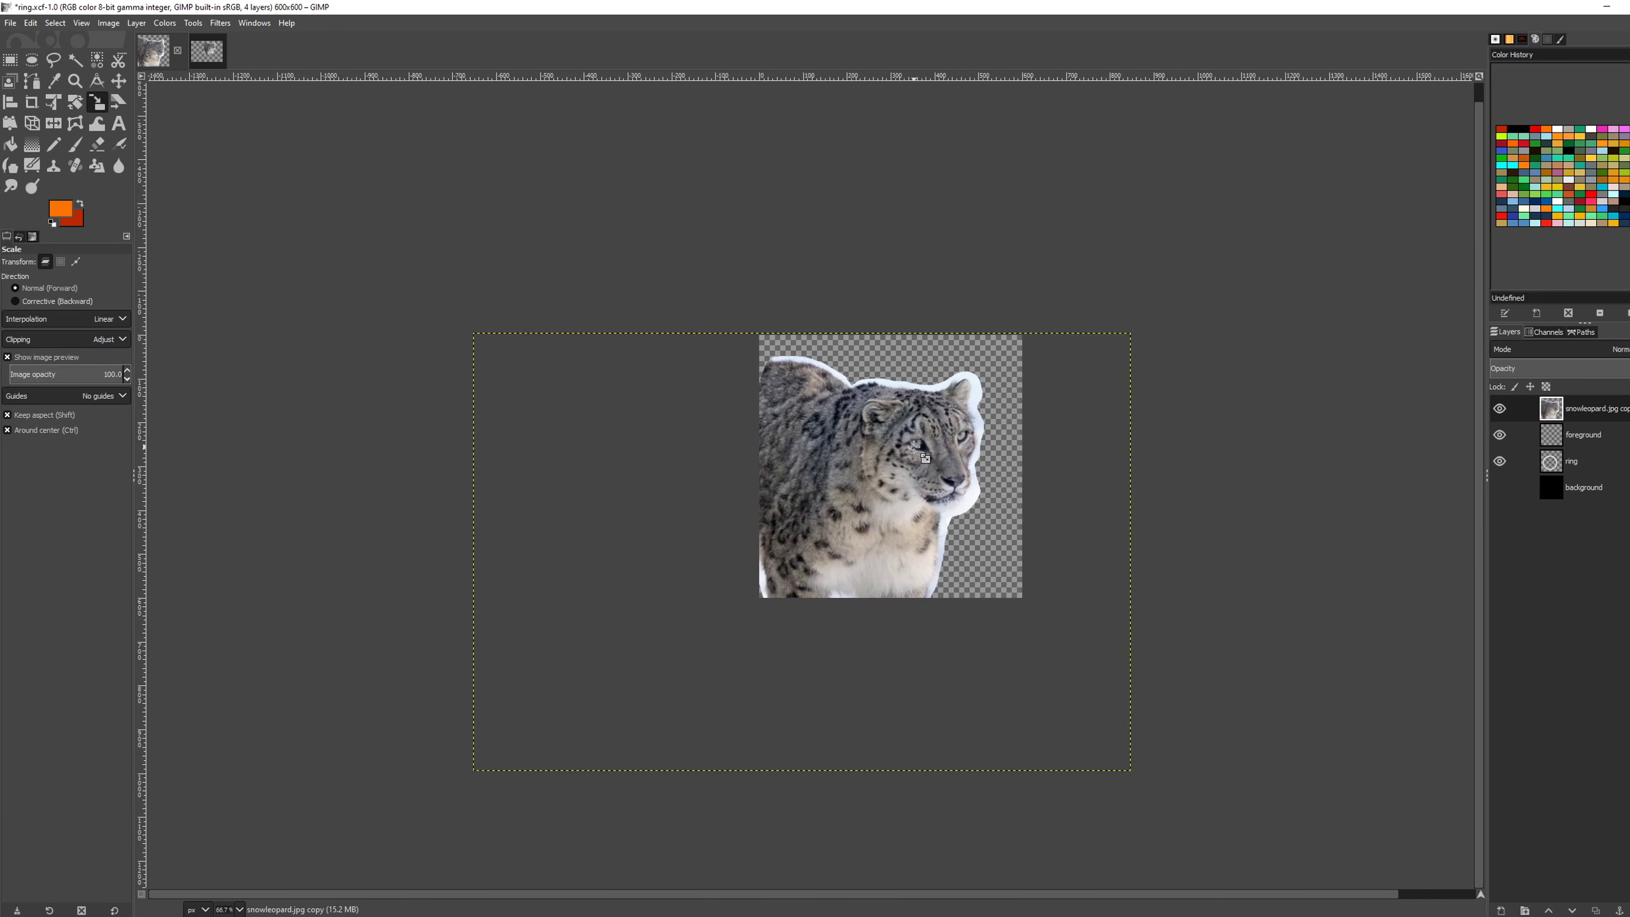
pyautogui.click(841, 363)
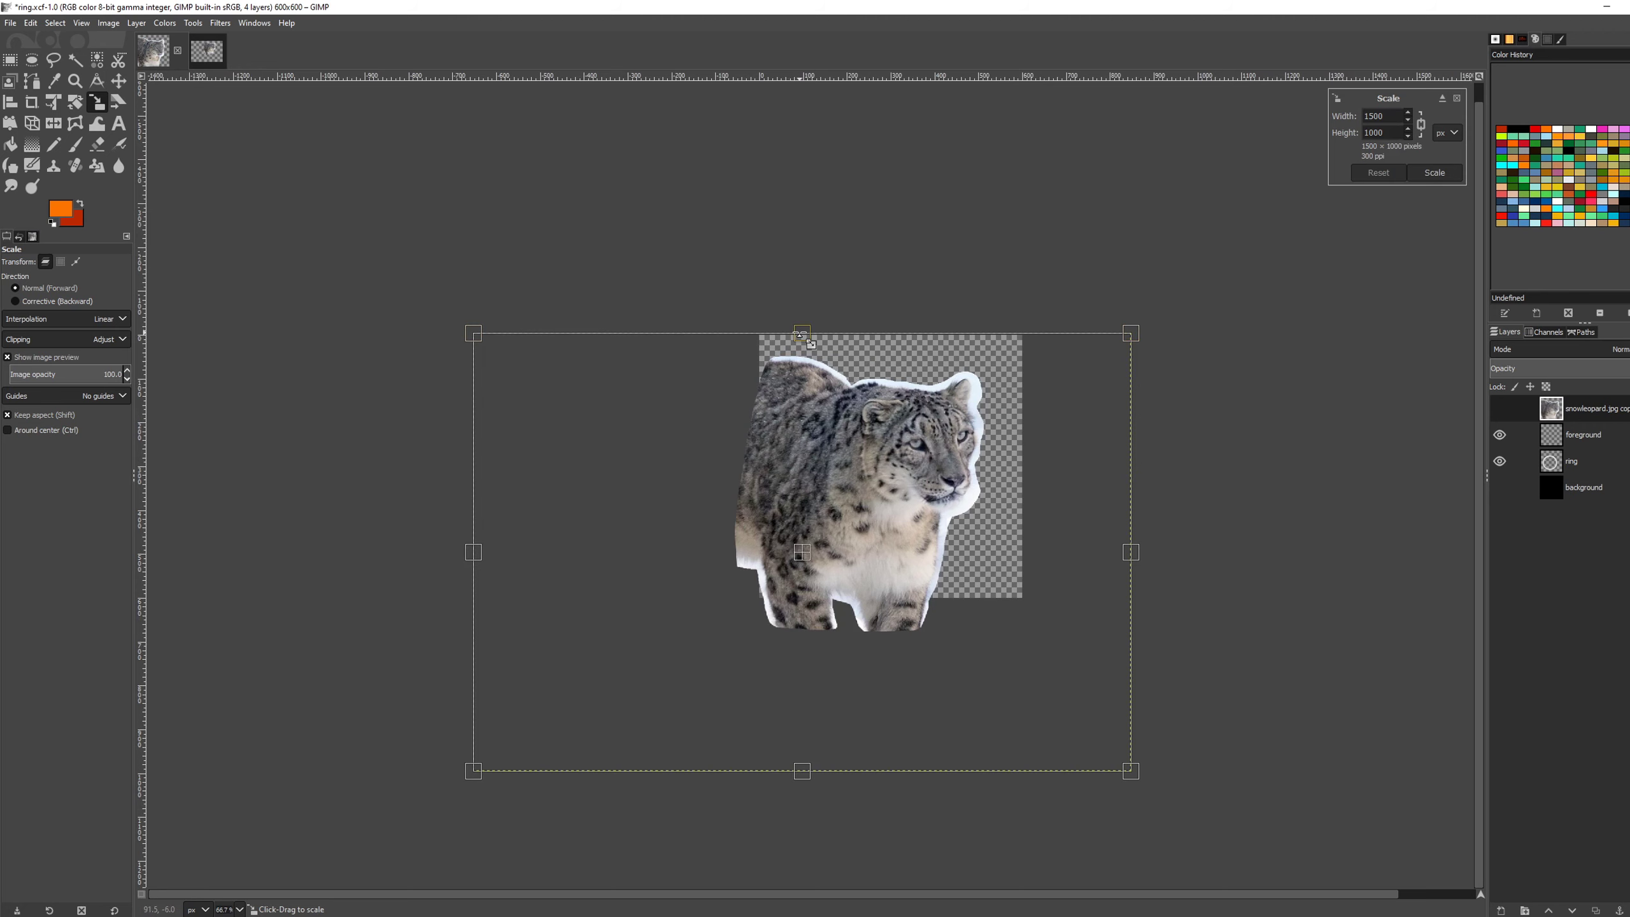
pyautogui.moveTo(784, 330); pyautogui.dragTo(812, 441)
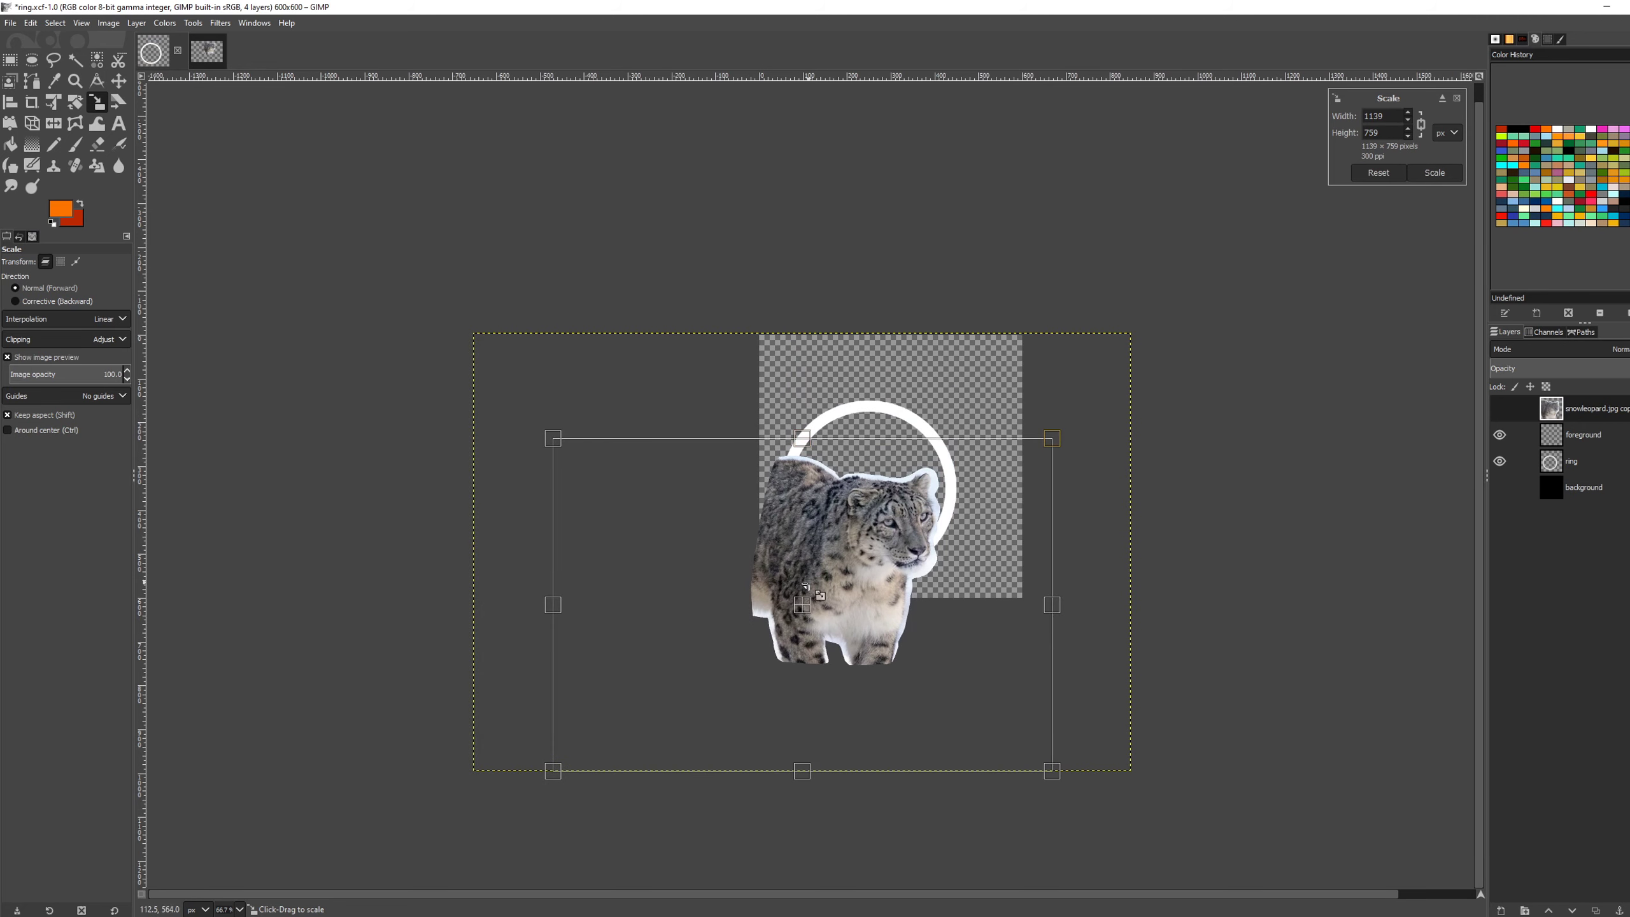
pyautogui.scroll(2, 811, 543)
pyautogui.moveTo(691, 538); pyautogui.dragTo(712, 587)
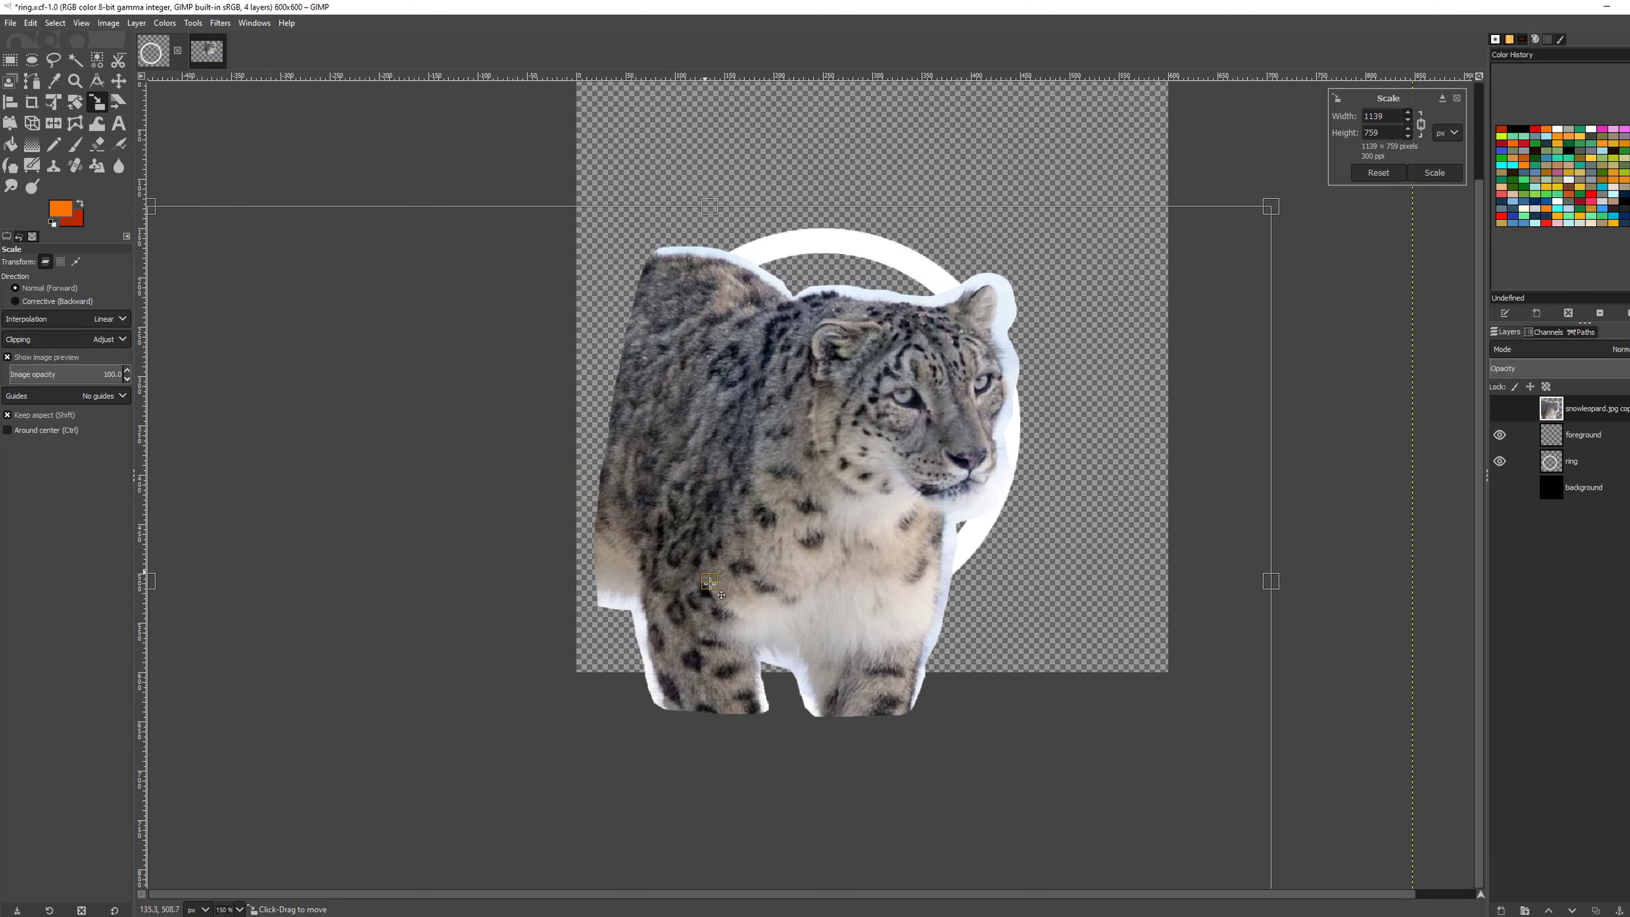
pyautogui.moveTo(711, 209); pyautogui.dragTo(714, 155)
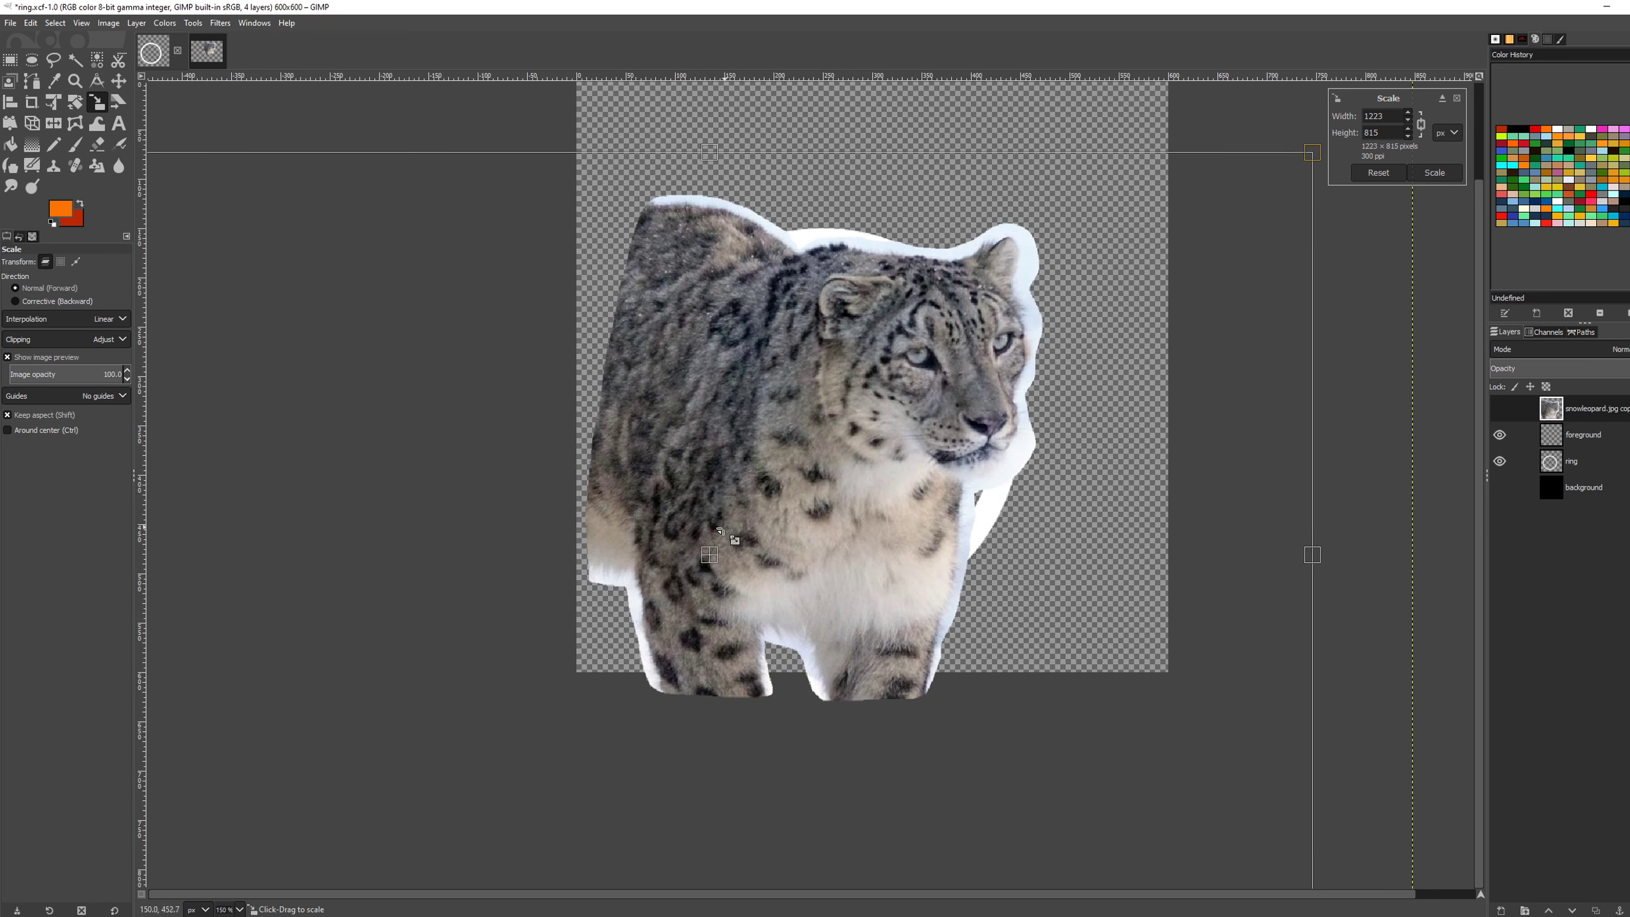
pyautogui.moveTo(719, 565); pyautogui.dragTo(697, 597)
pyautogui.moveTo(691, 196); pyautogui.dragTo(691, 176)
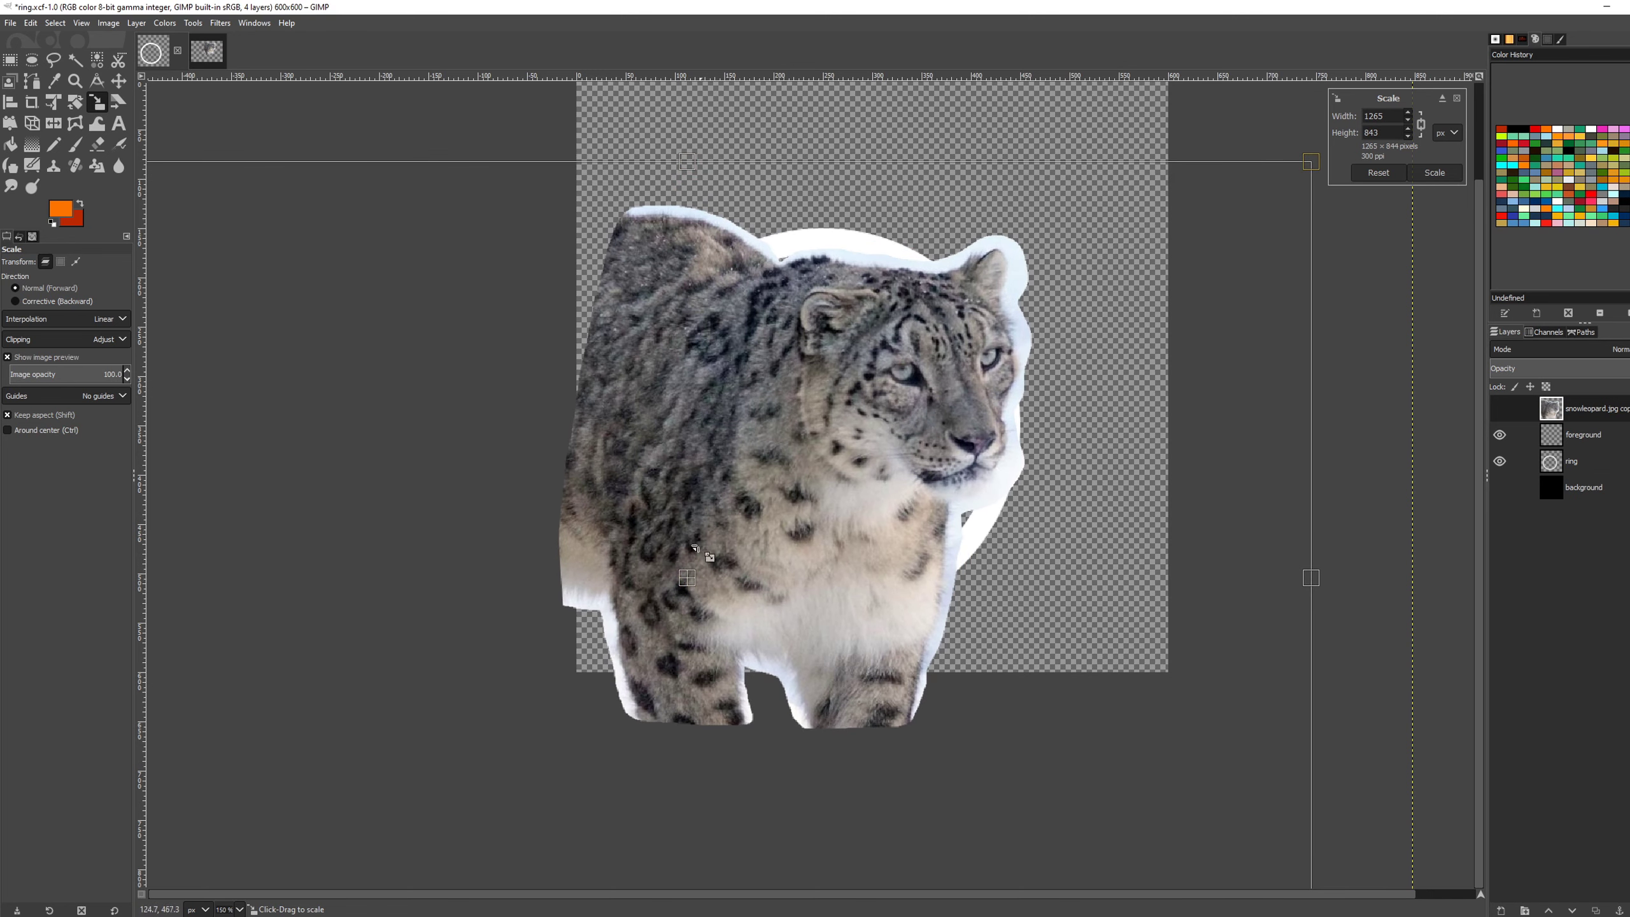
pyautogui.moveTo(686, 589); pyautogui.dragTo(675, 581)
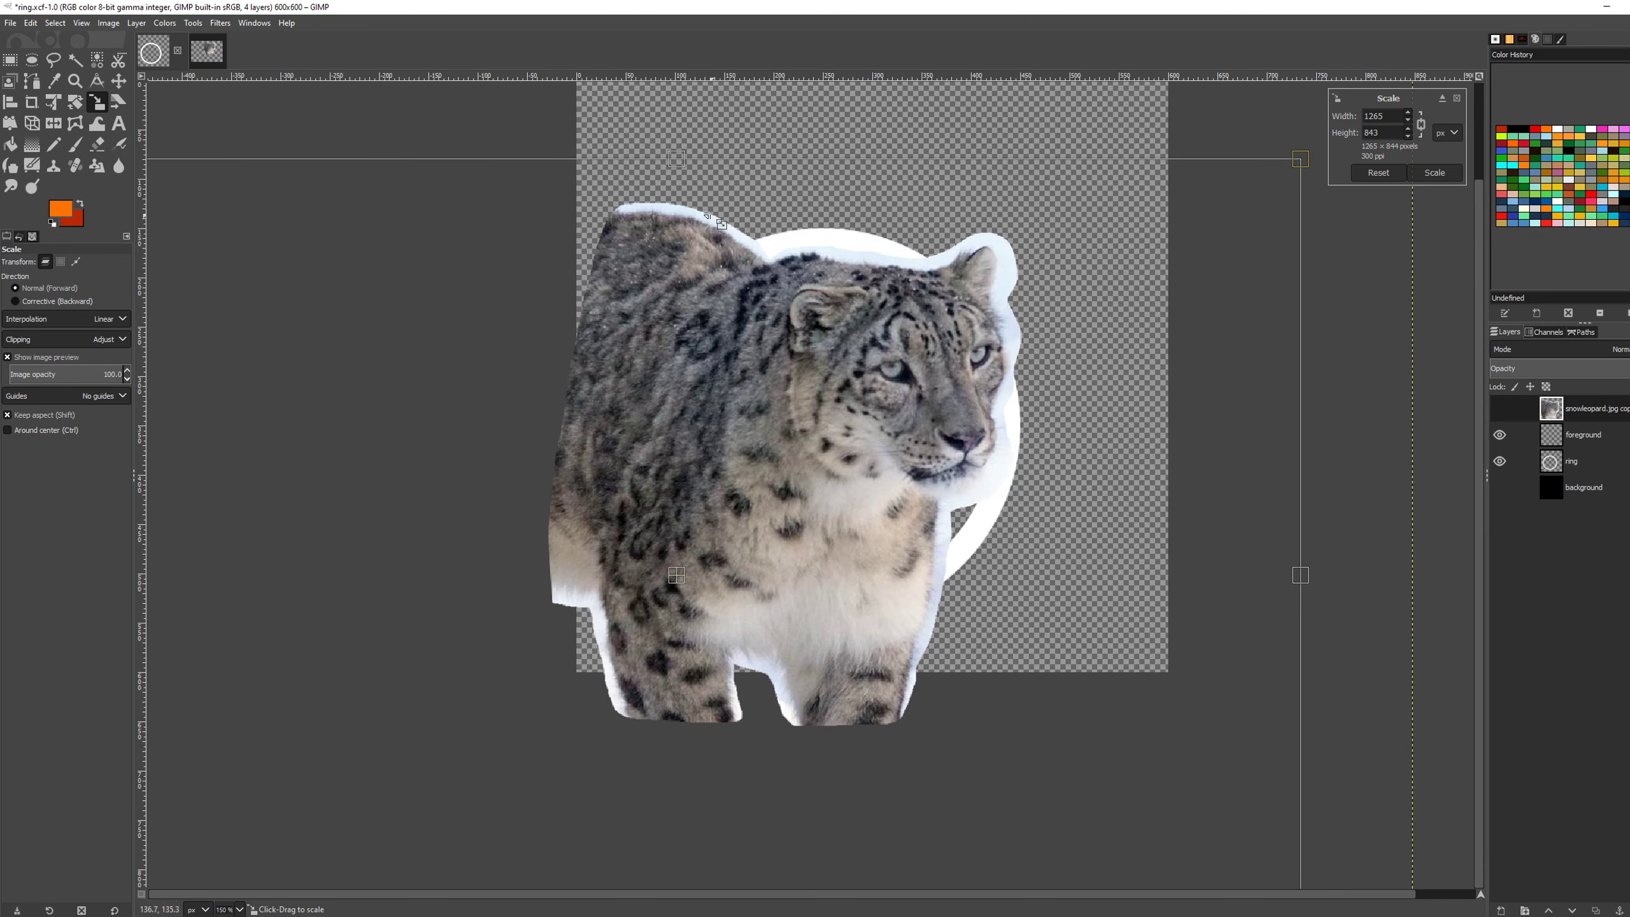
pyautogui.moveTo(682, 149); pyautogui.dragTo(681, 162)
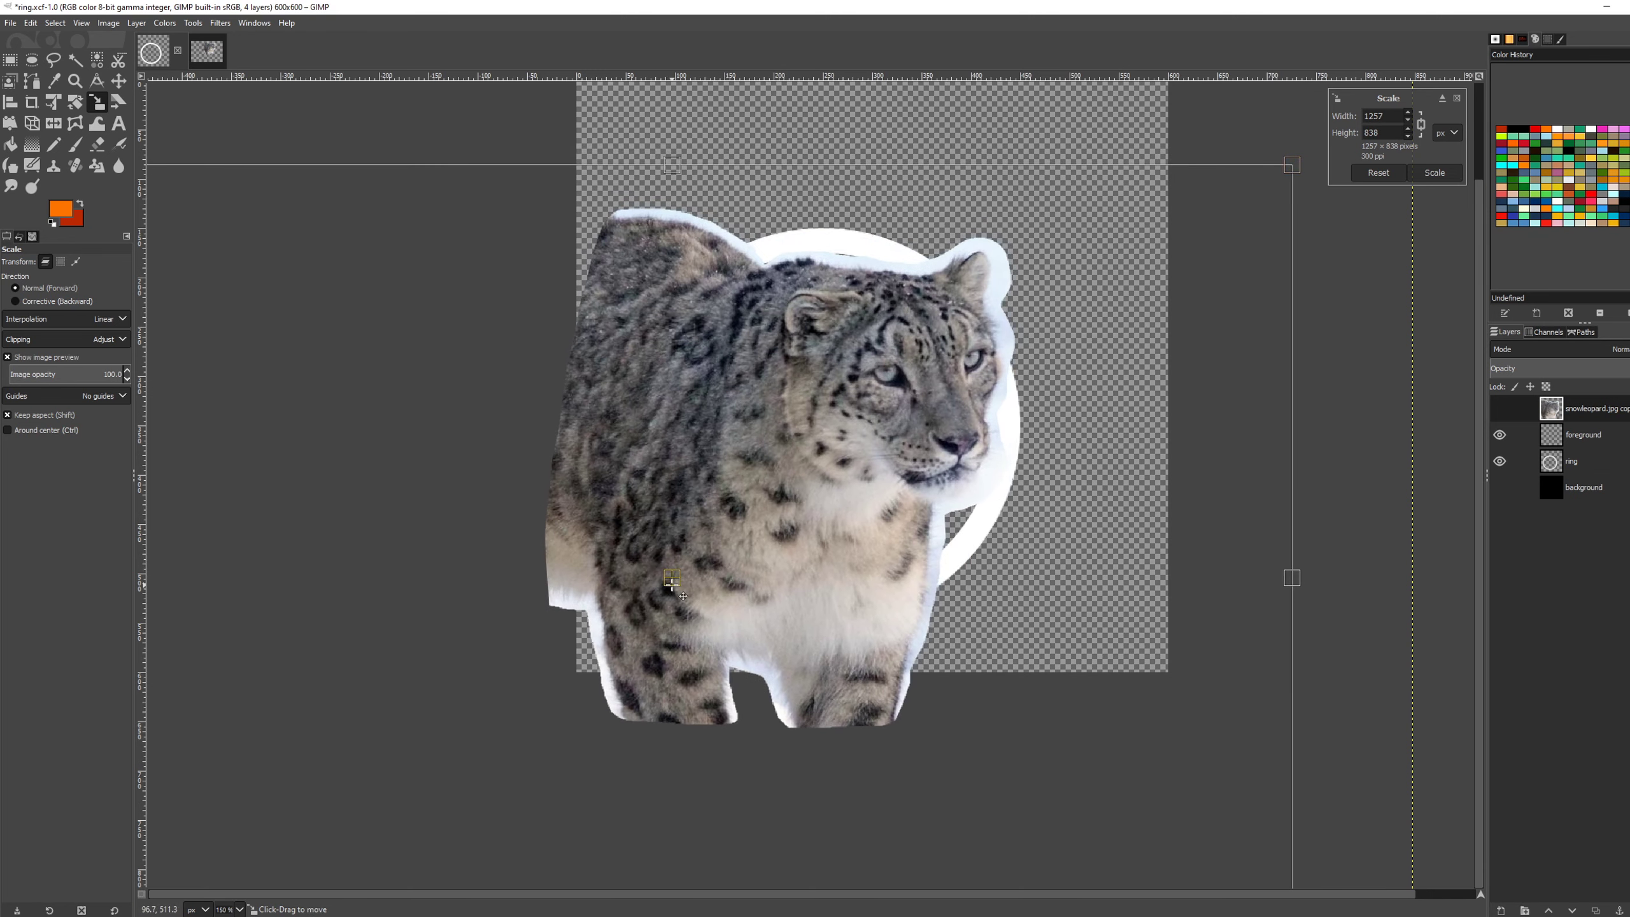
pyautogui.moveTo(671, 578); pyautogui.dragTo(690, 578)
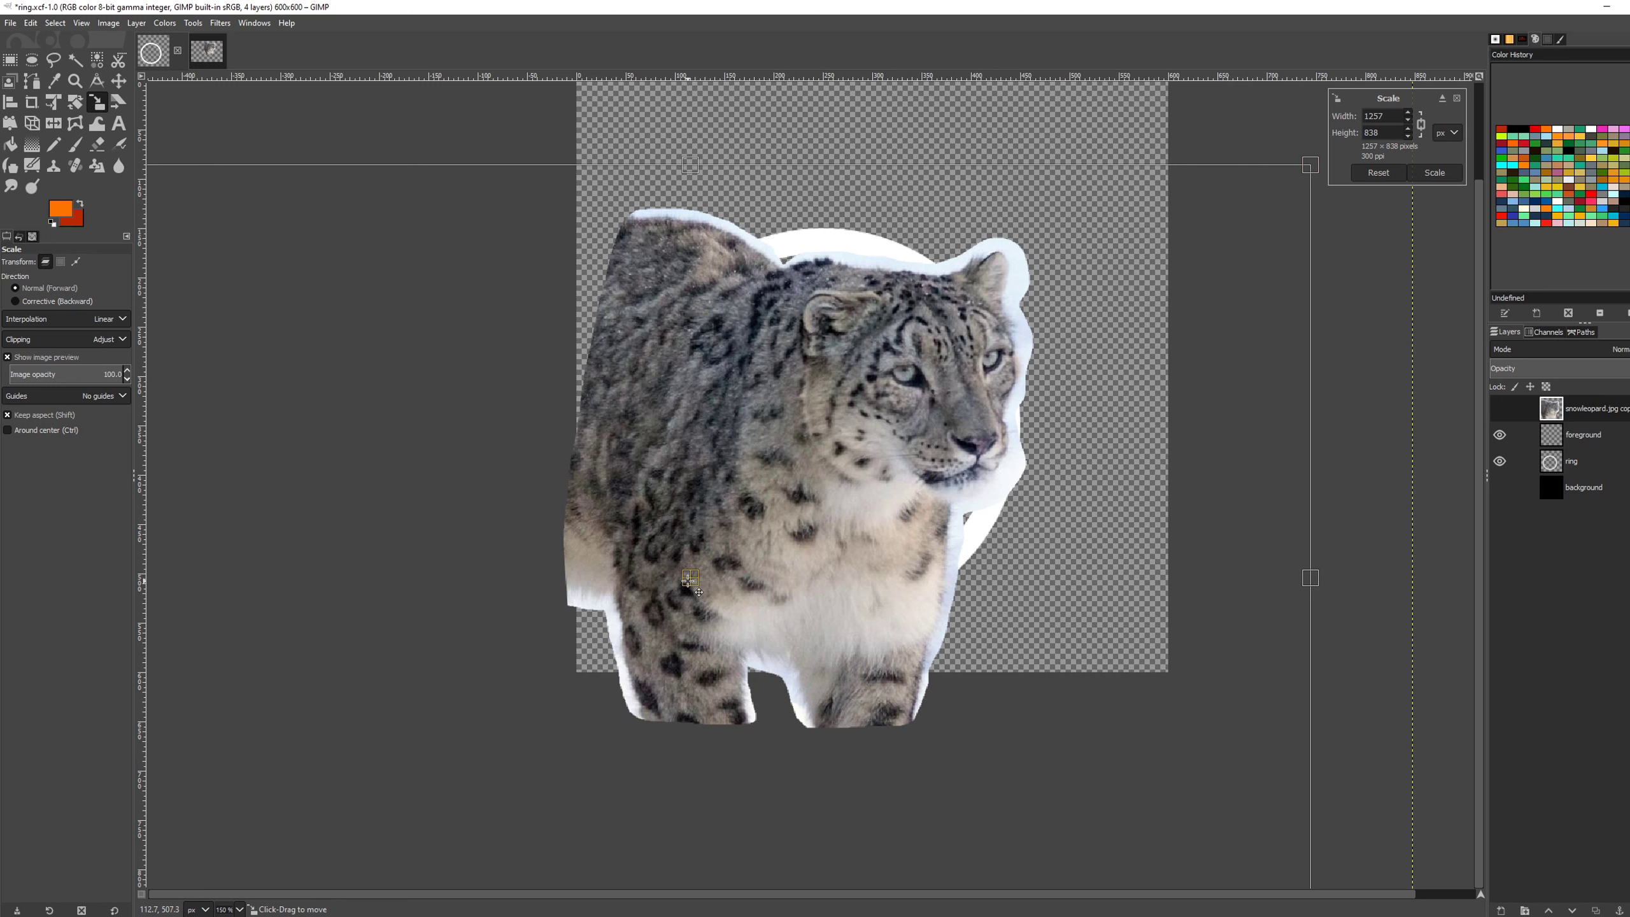
pyautogui.moveTo(703, 595); pyautogui.dragTo(703, 597)
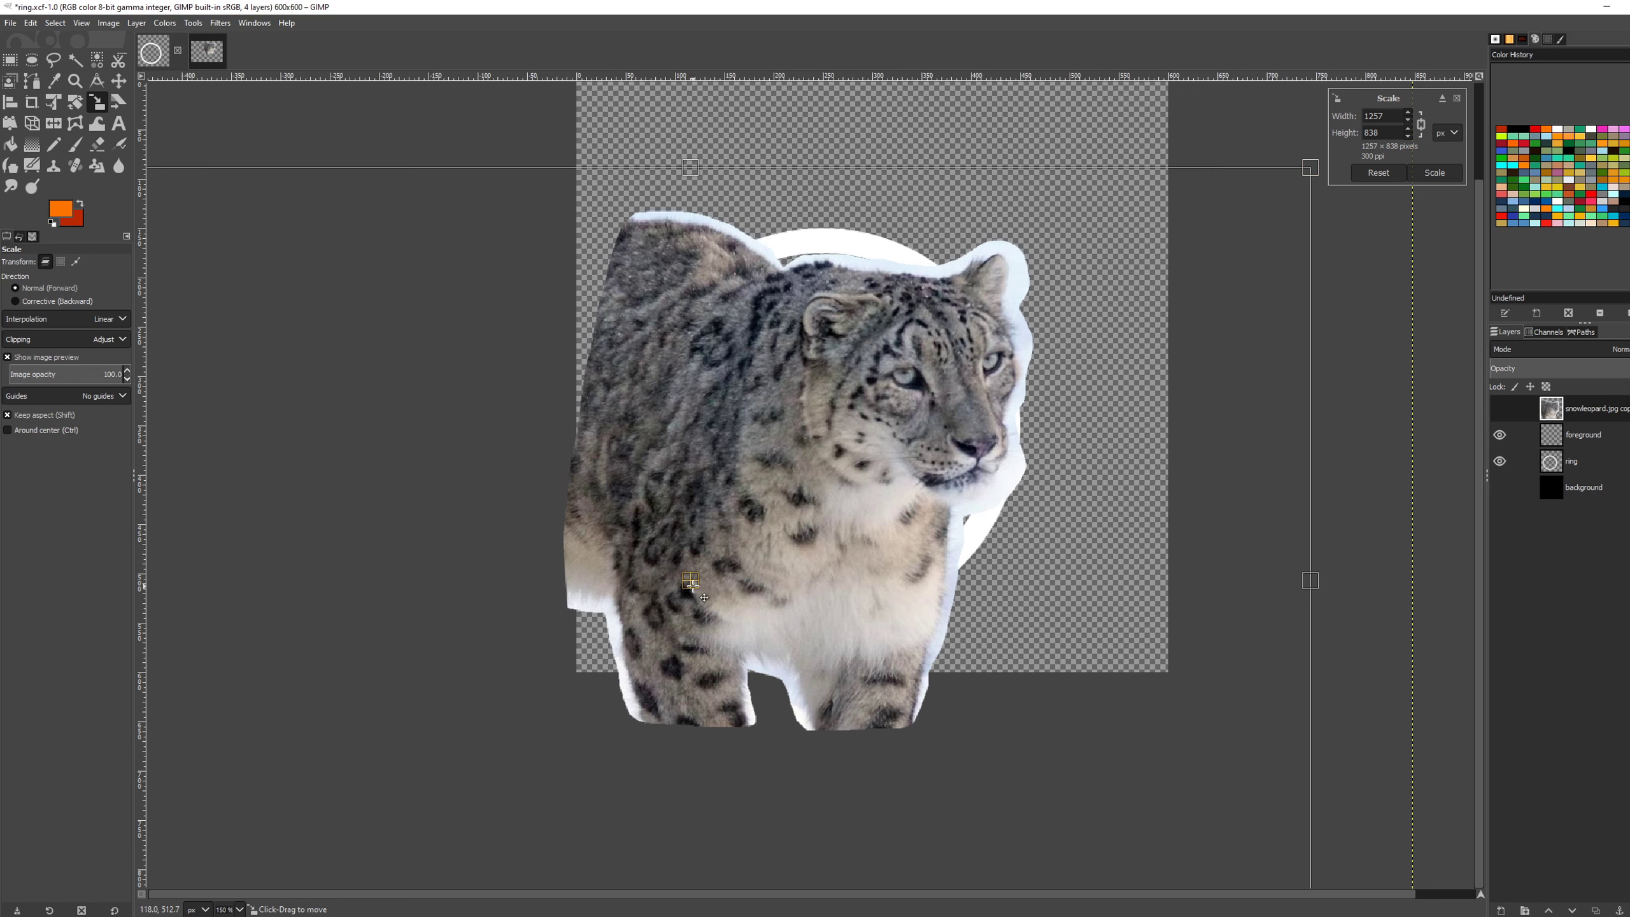
pyautogui.press('Return')
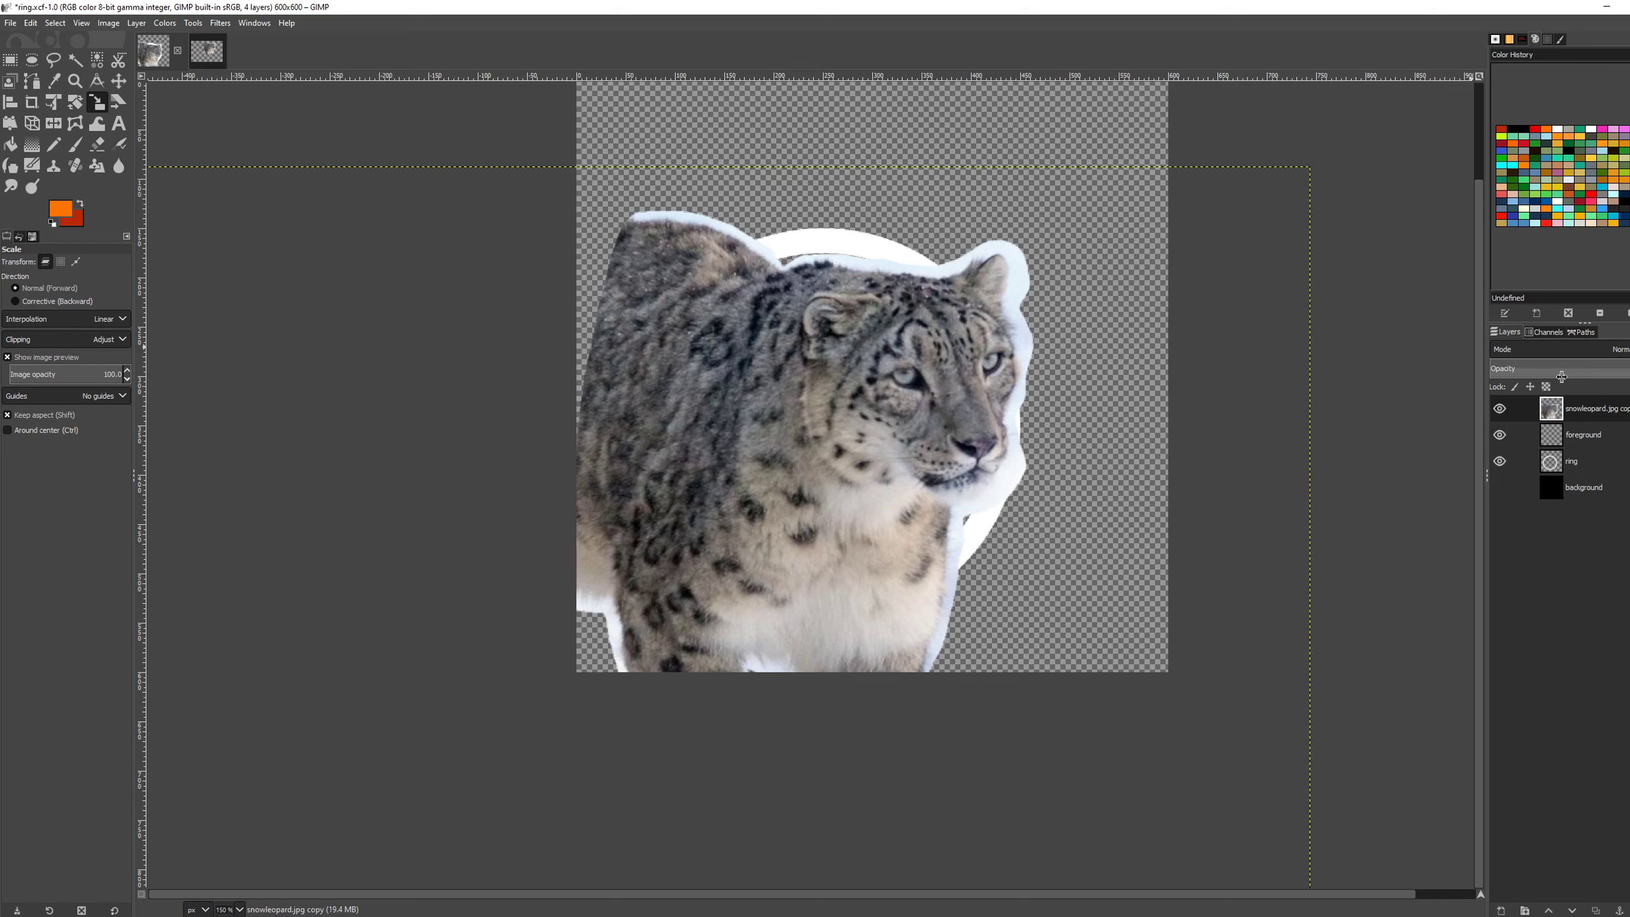
# Step: Reorder the leopard layer so it sits between the foreground layer and the ring layer
pyautogui.moveTo(1587, 412); pyautogui.dragTo(1592, 475)
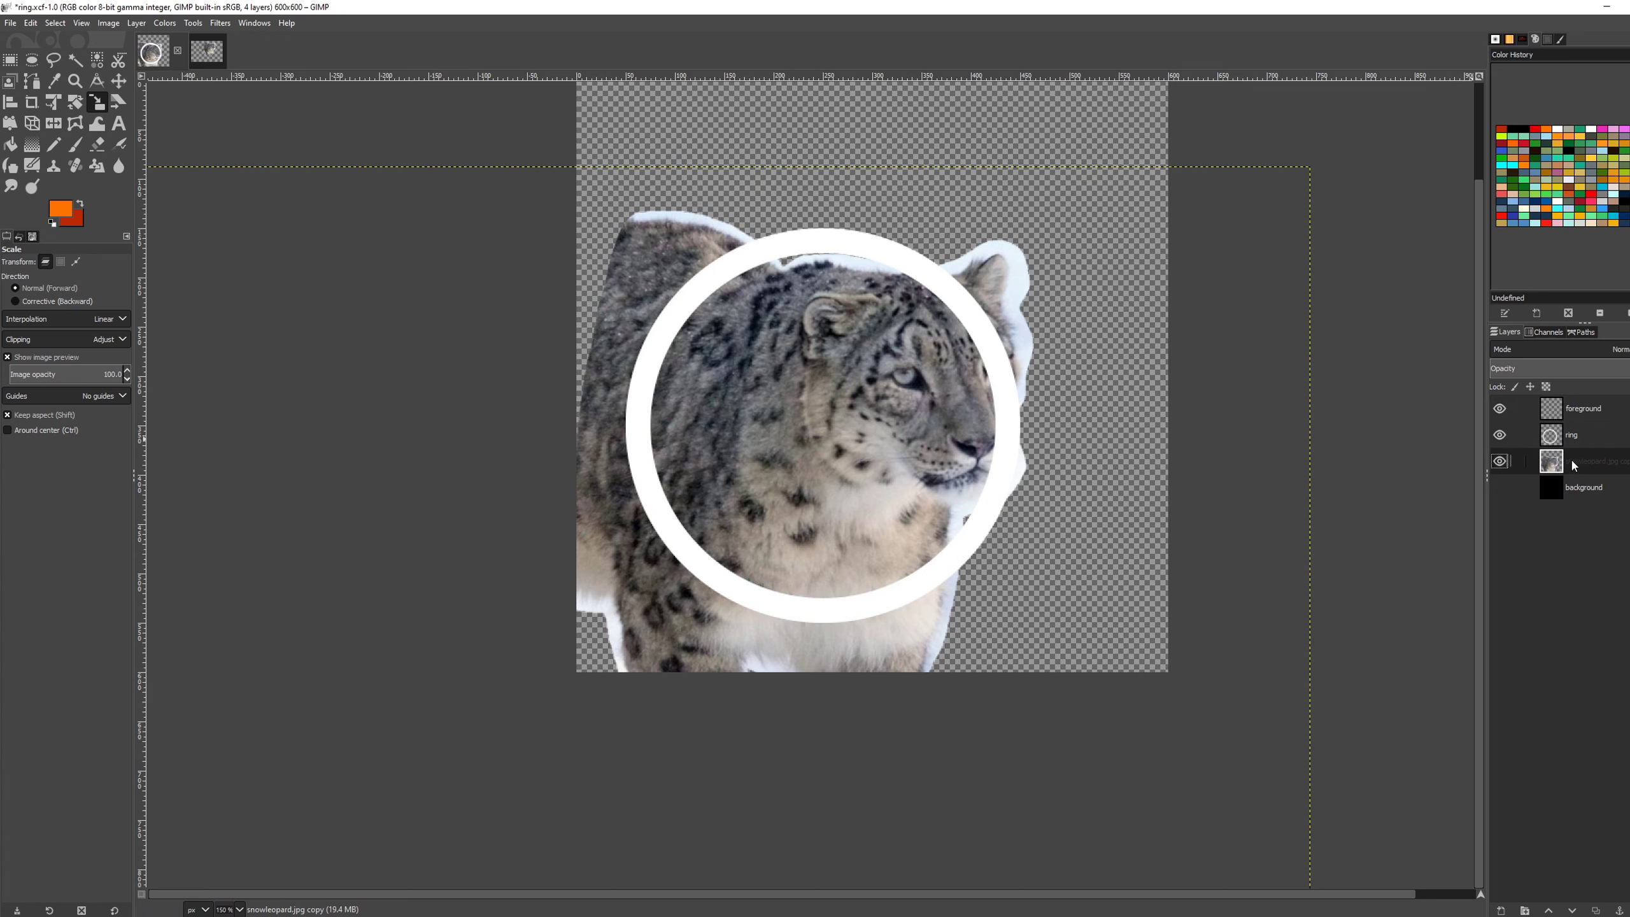
pyautogui.moveTo(1572, 465)
pyautogui.mouseDown()
pyautogui.moveTo(1572, 426)
pyautogui.moveTo(1587, 477)
pyautogui.moveTo(1576, 435)
pyautogui.mouseUp()
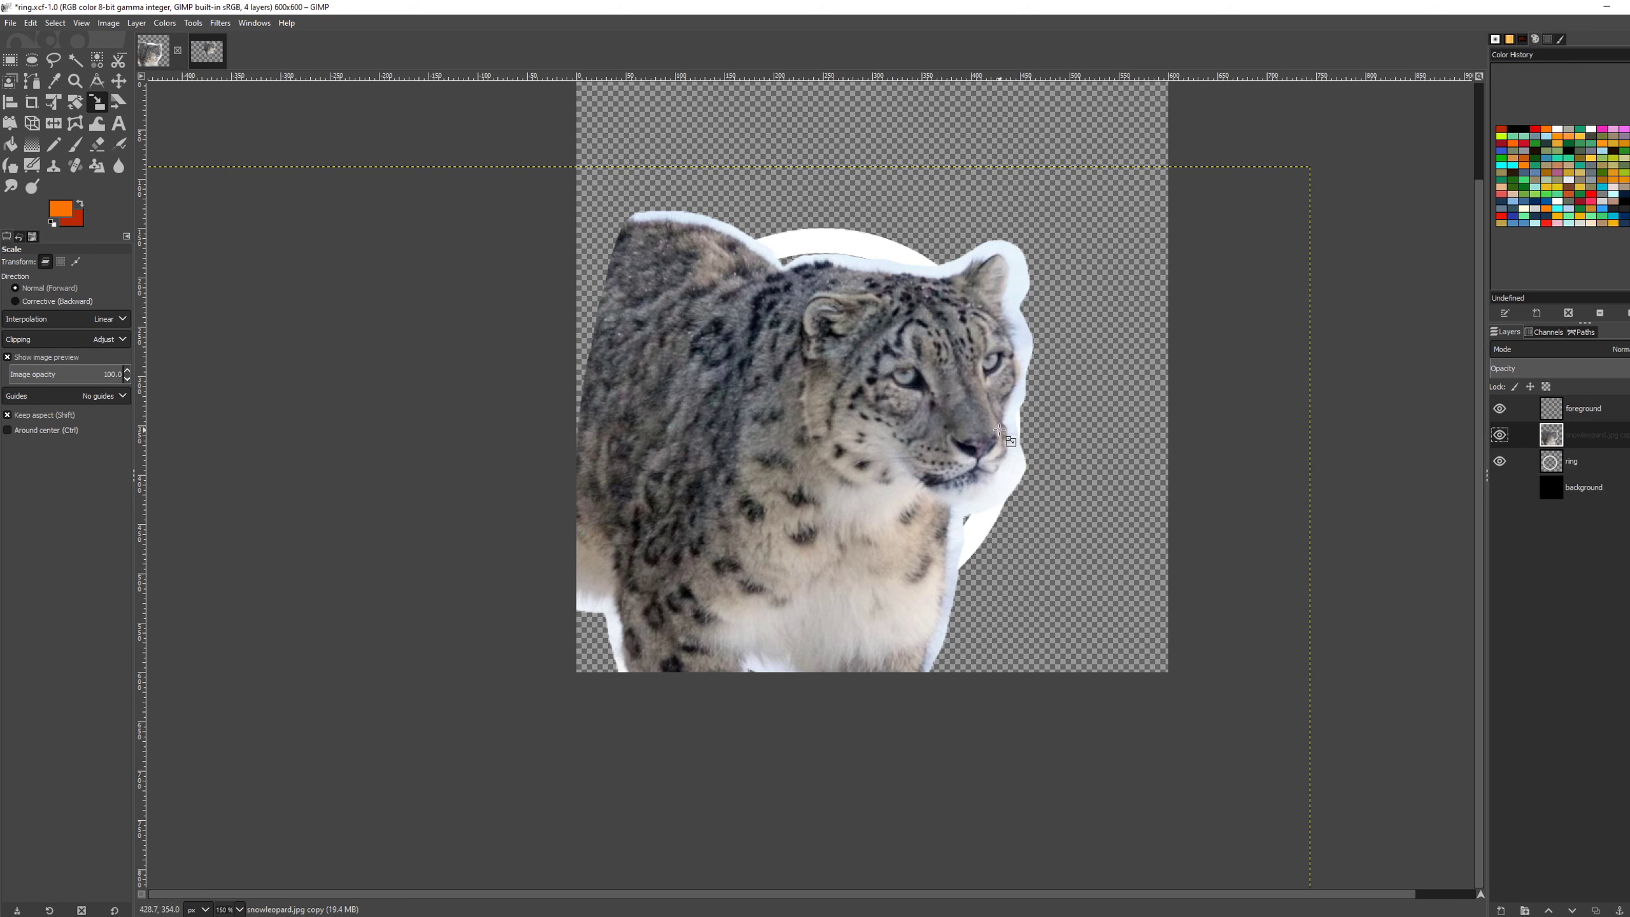
pyautogui.scroll(3, 915, 411)
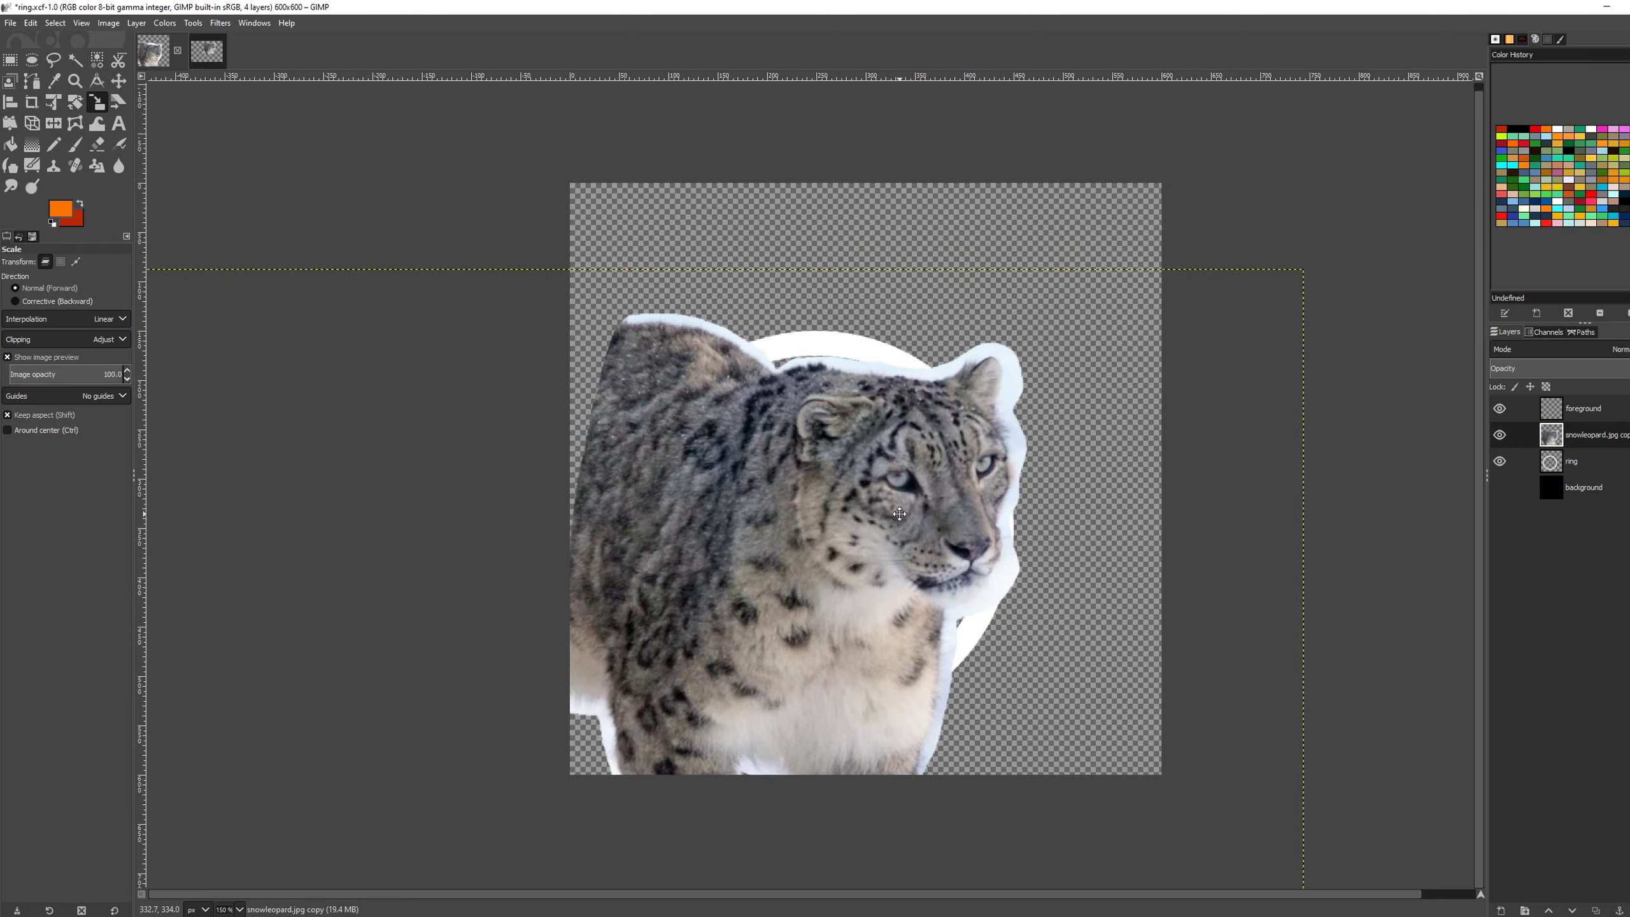
# Step: Examine the pale fringe around the leopard's back, head and muzzle where it overlaps the ring
pyautogui.scroll(2, 827, 346)
pyautogui.scroll(2, 827, 346)
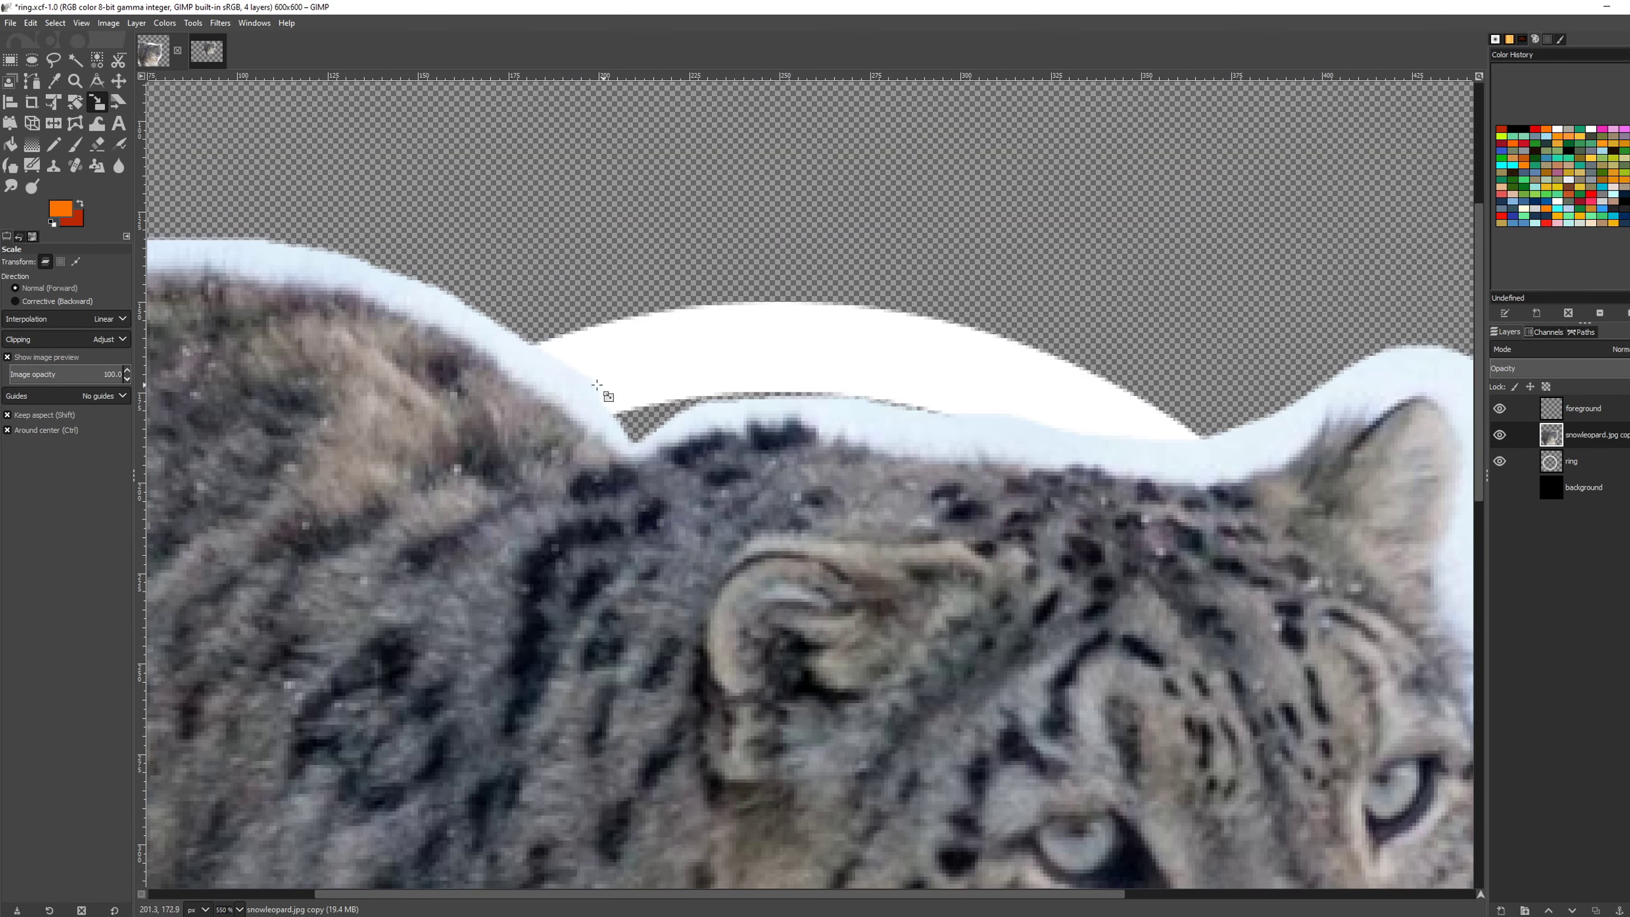
pyautogui.scroll(-2, 625, 394)
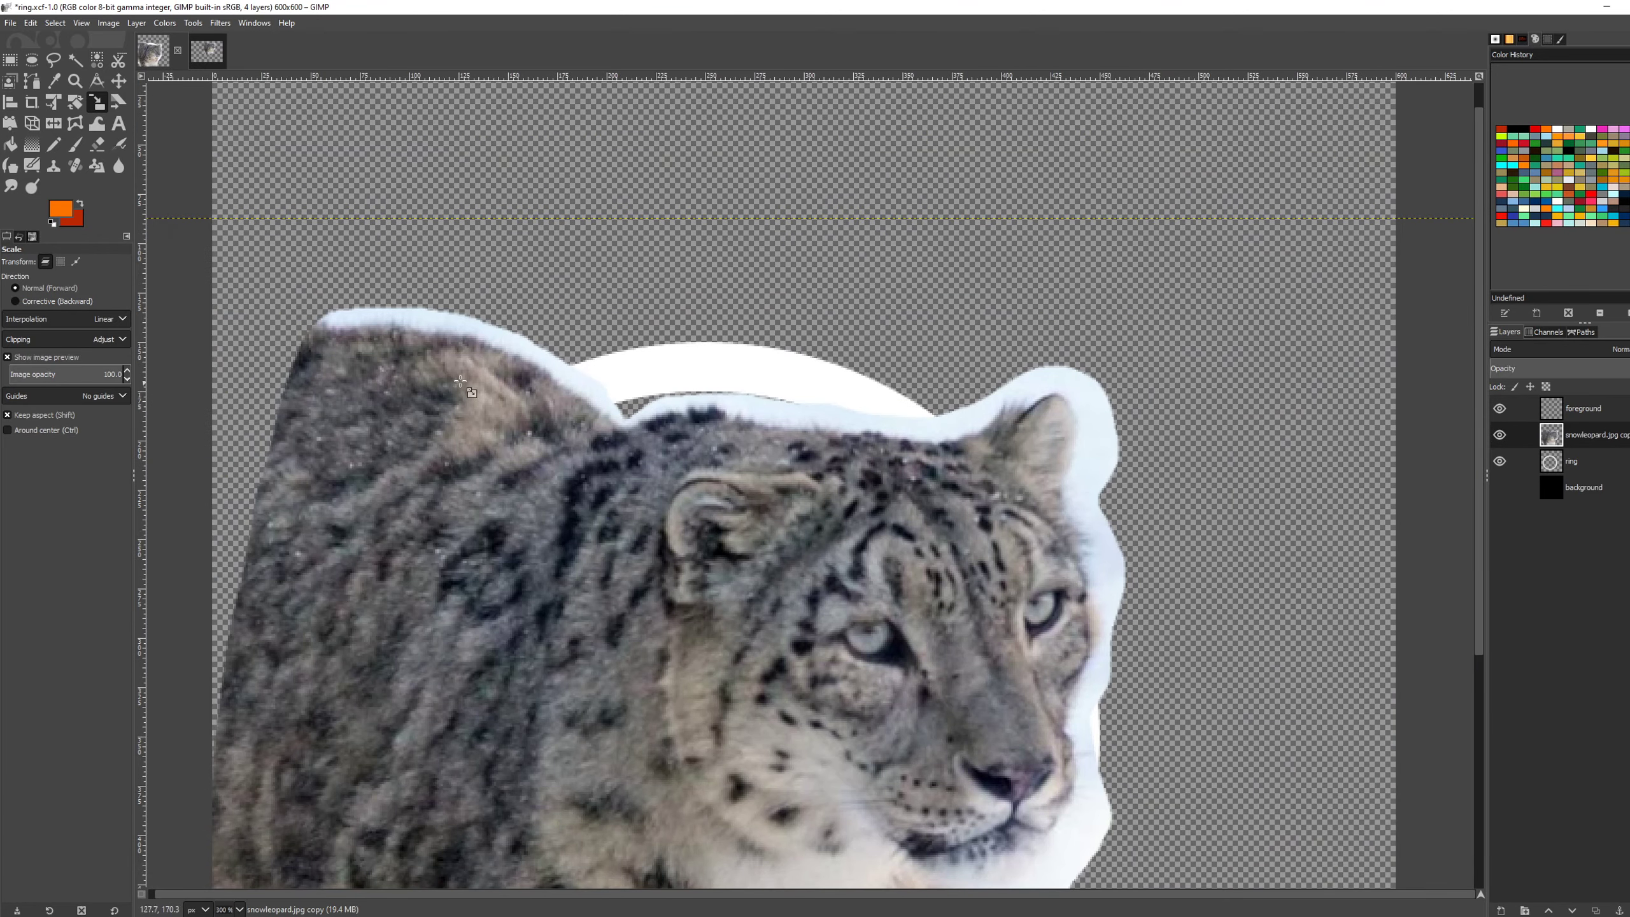
pyautogui.scroll(-3, 1064, 456)
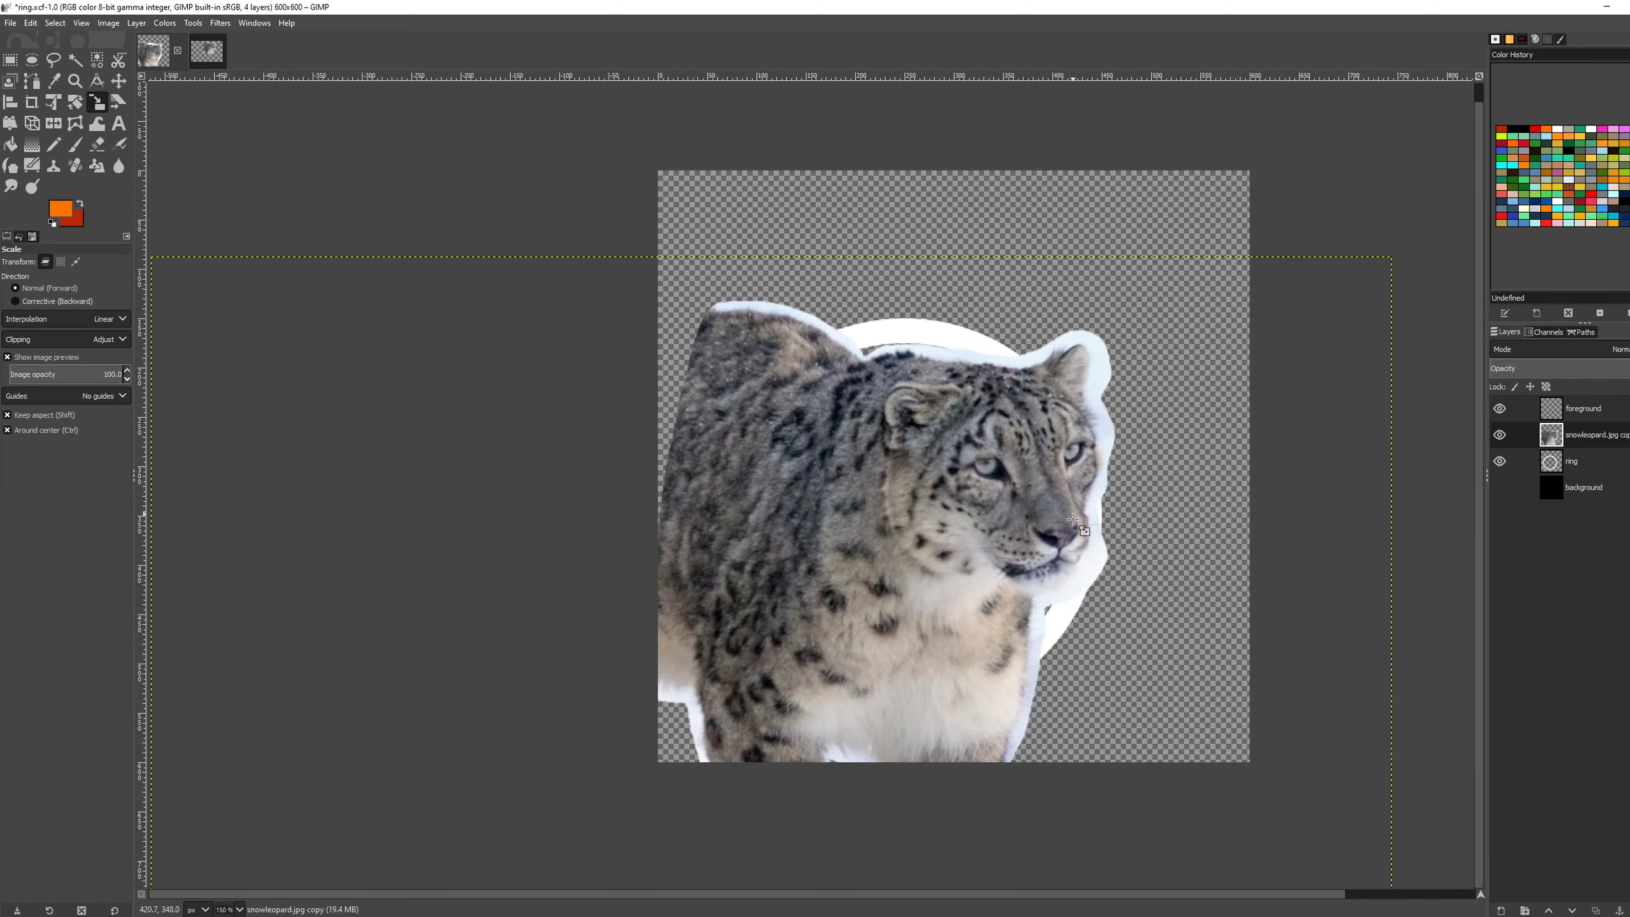
pyautogui.scroll(3, 1075, 536)
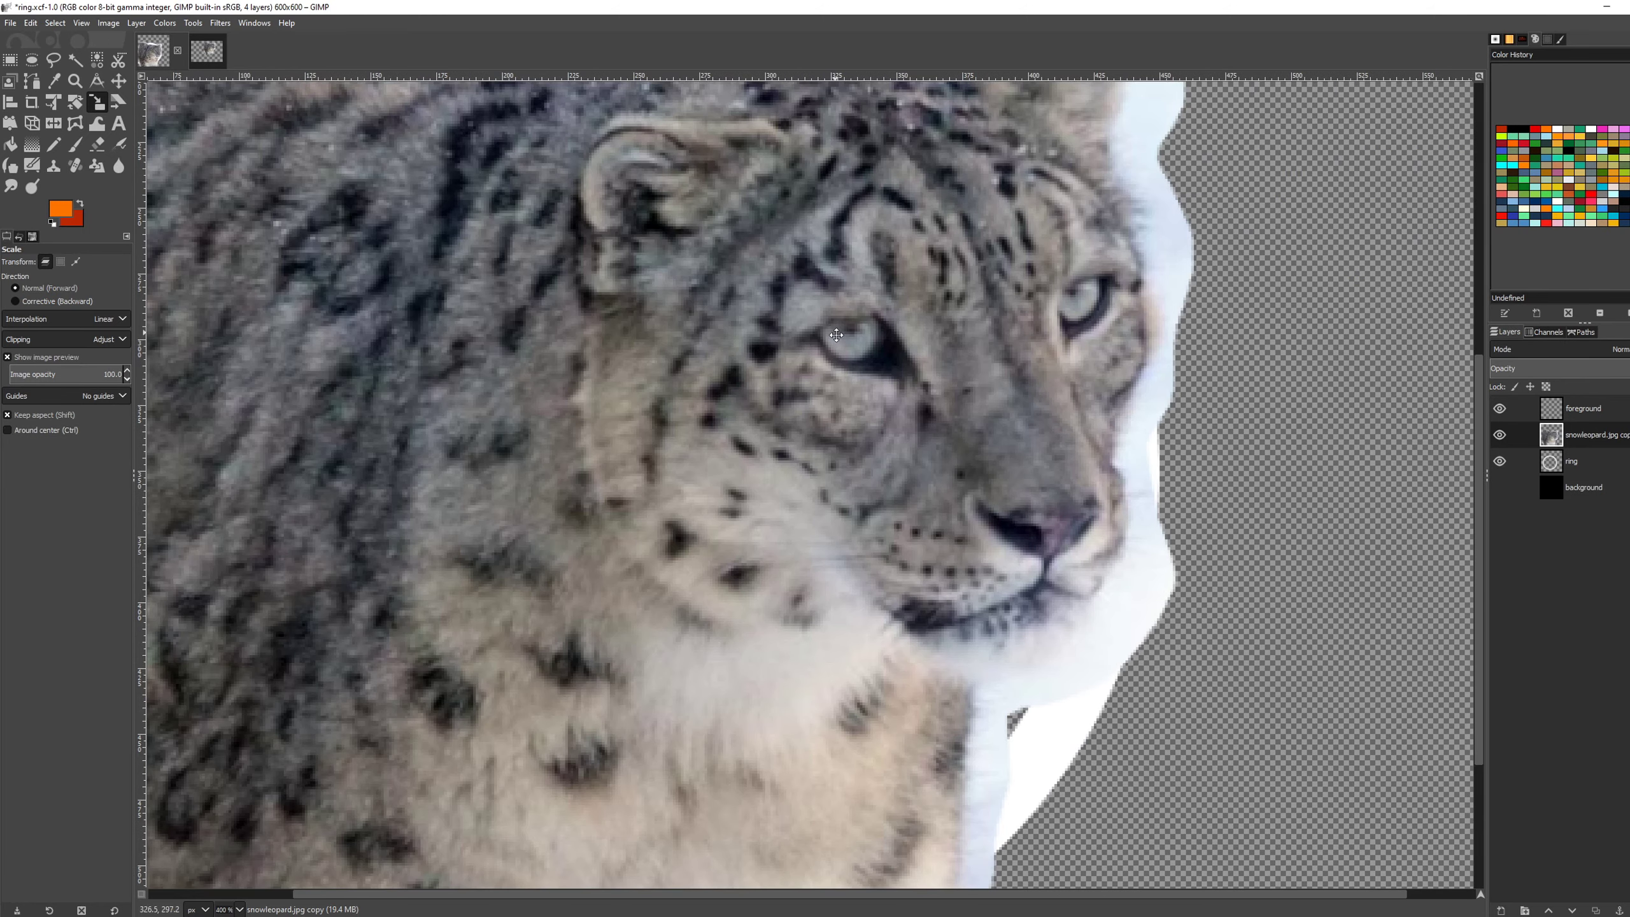
pyautogui.moveTo(770, 283); pyautogui.dragTo(856, 610)
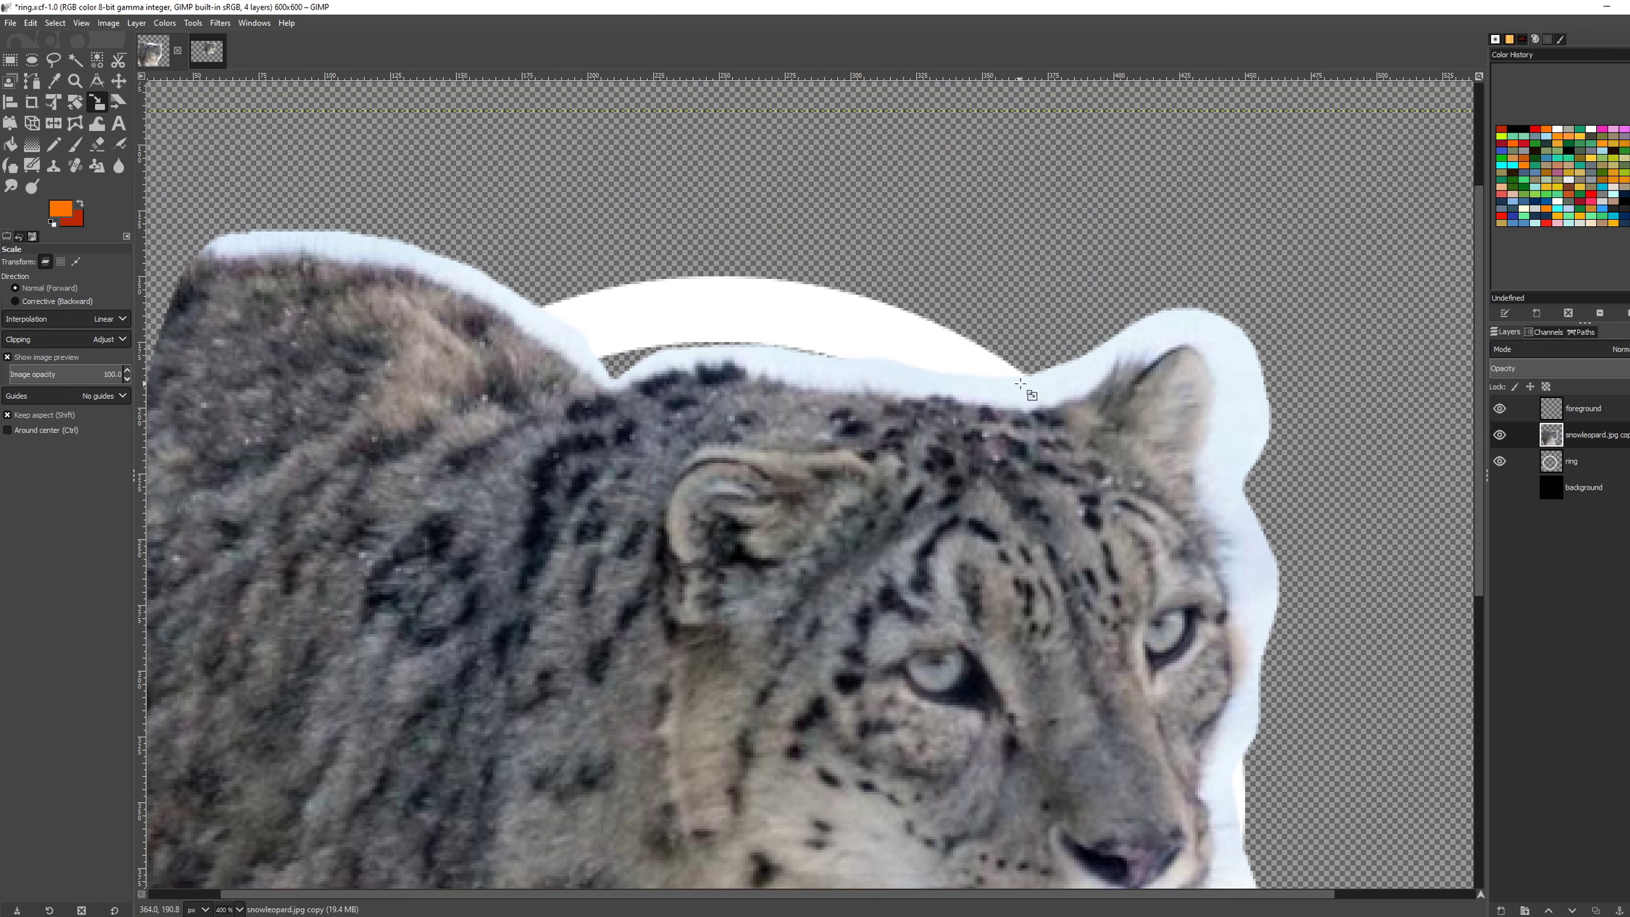
pyautogui.scroll(-3, 1164, 416)
pyautogui.hscroll(1, 1164, 415)
pyautogui.scroll(-3, 1164, 415)
pyautogui.hscroll(1, 1164, 416)
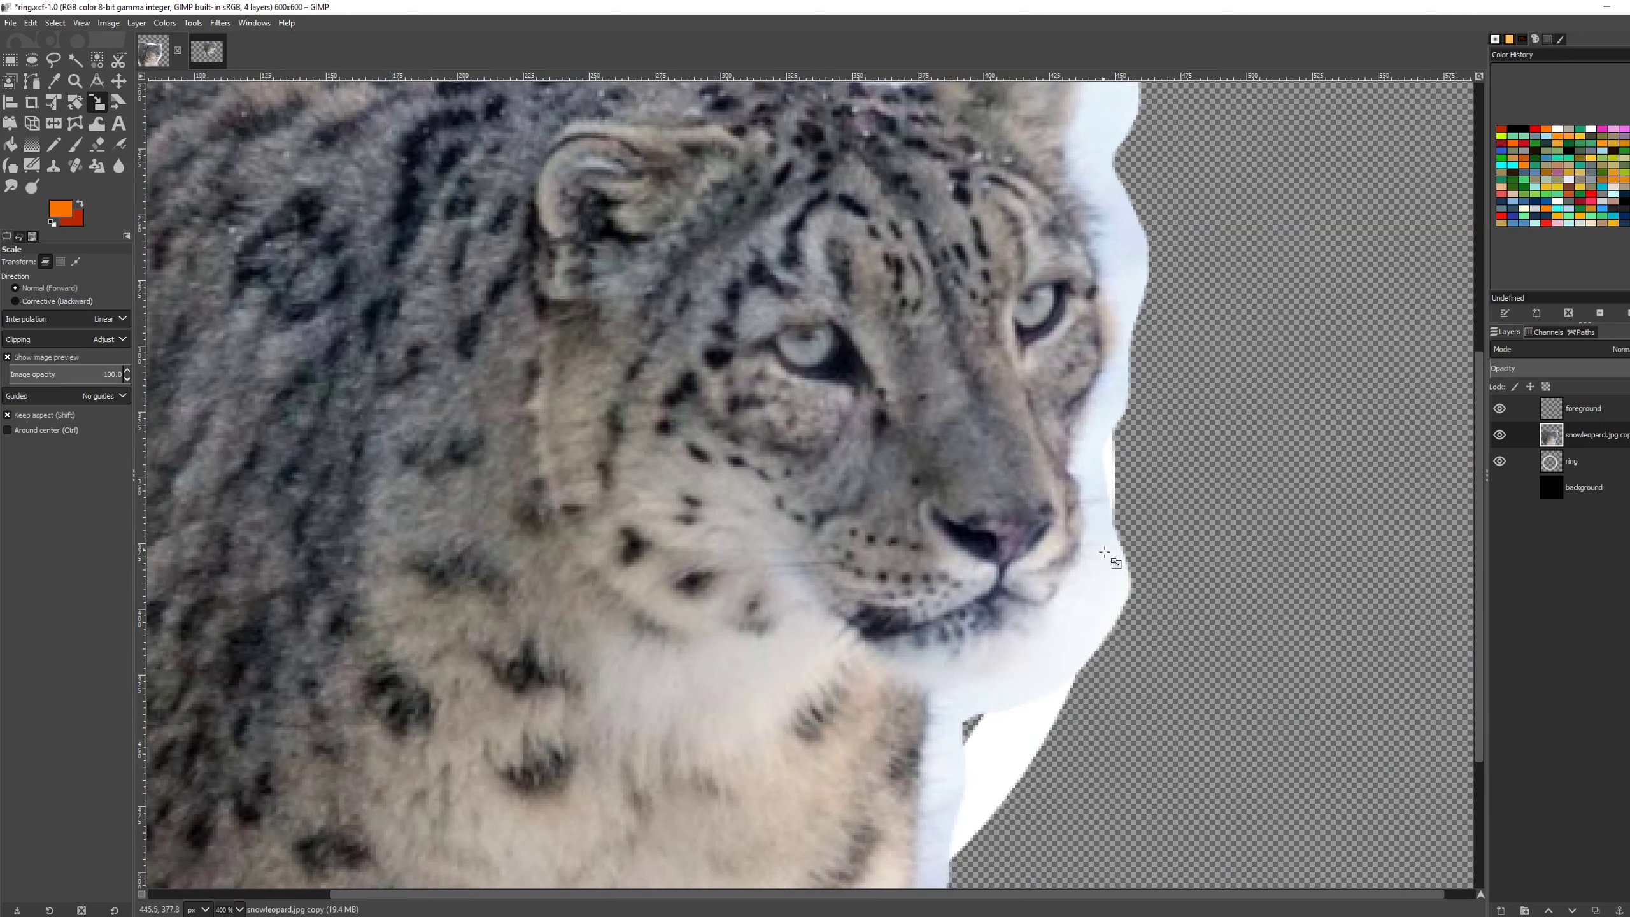
pyautogui.scroll(-5, 947, 725)
pyautogui.hscroll(-2, 946, 725)
pyautogui.scroll(-3, 1027, 481)
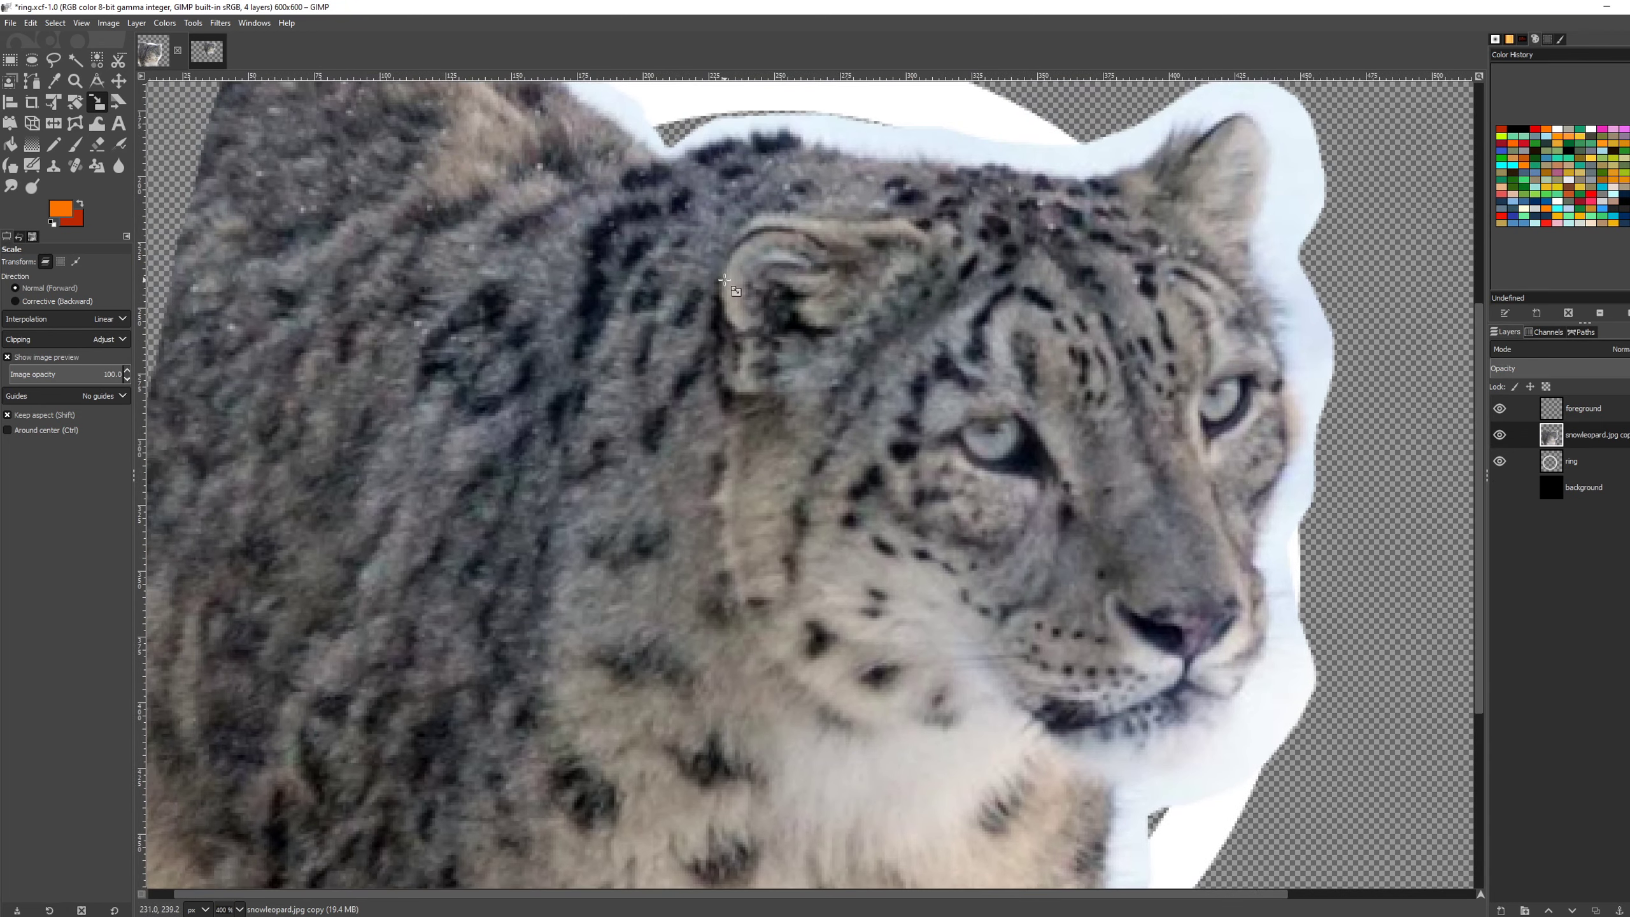
pyautogui.scroll(6, 896, 411)
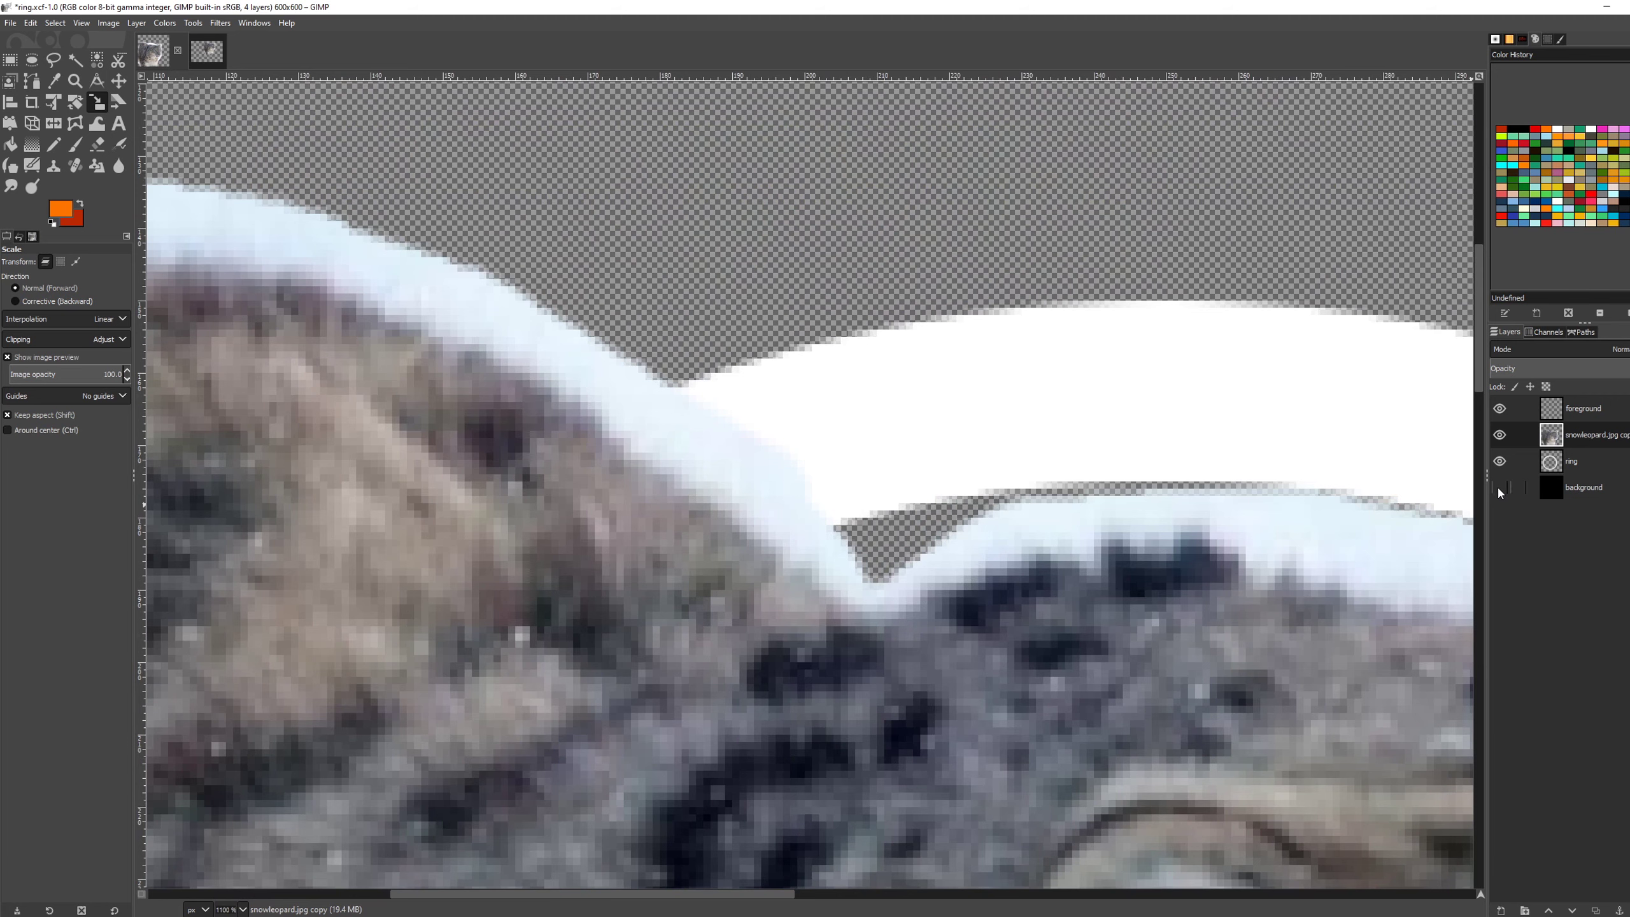
# Step: Make the black background layer visible behind the leopard and ring
pyautogui.click(1499, 488)
pyautogui.scroll(-6, 930, 337)
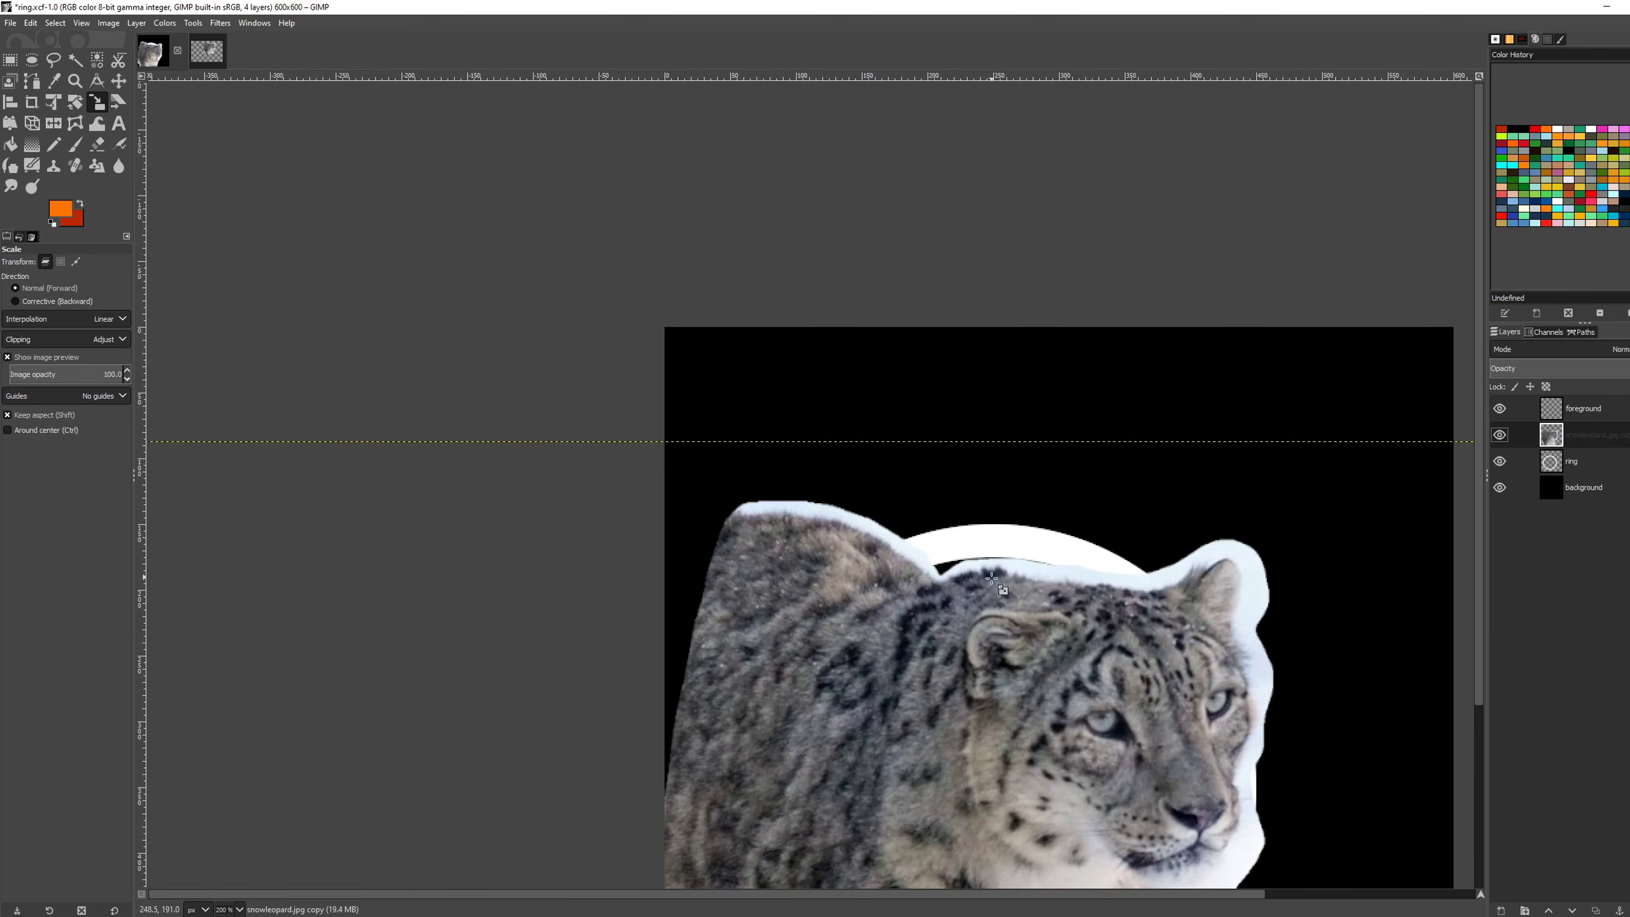
pyautogui.scroll(6, 744, 286)
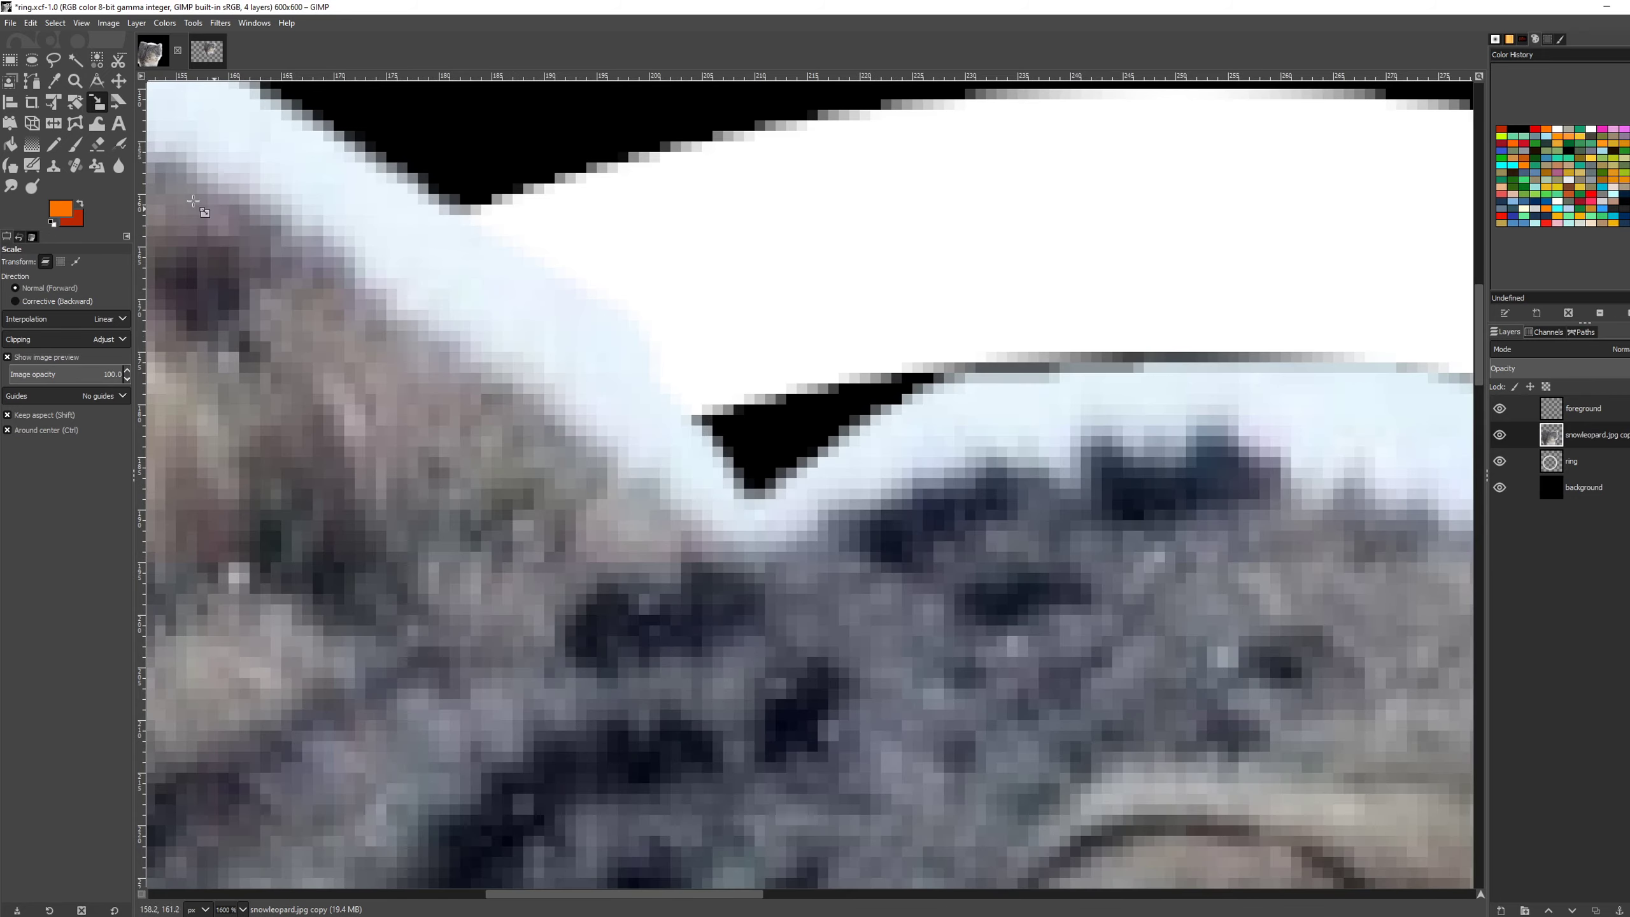
# Step: Erase the pale fringe in the notch between the leopard's back and neck with a size 10 soft Eraser
pyautogui.click(97, 144)
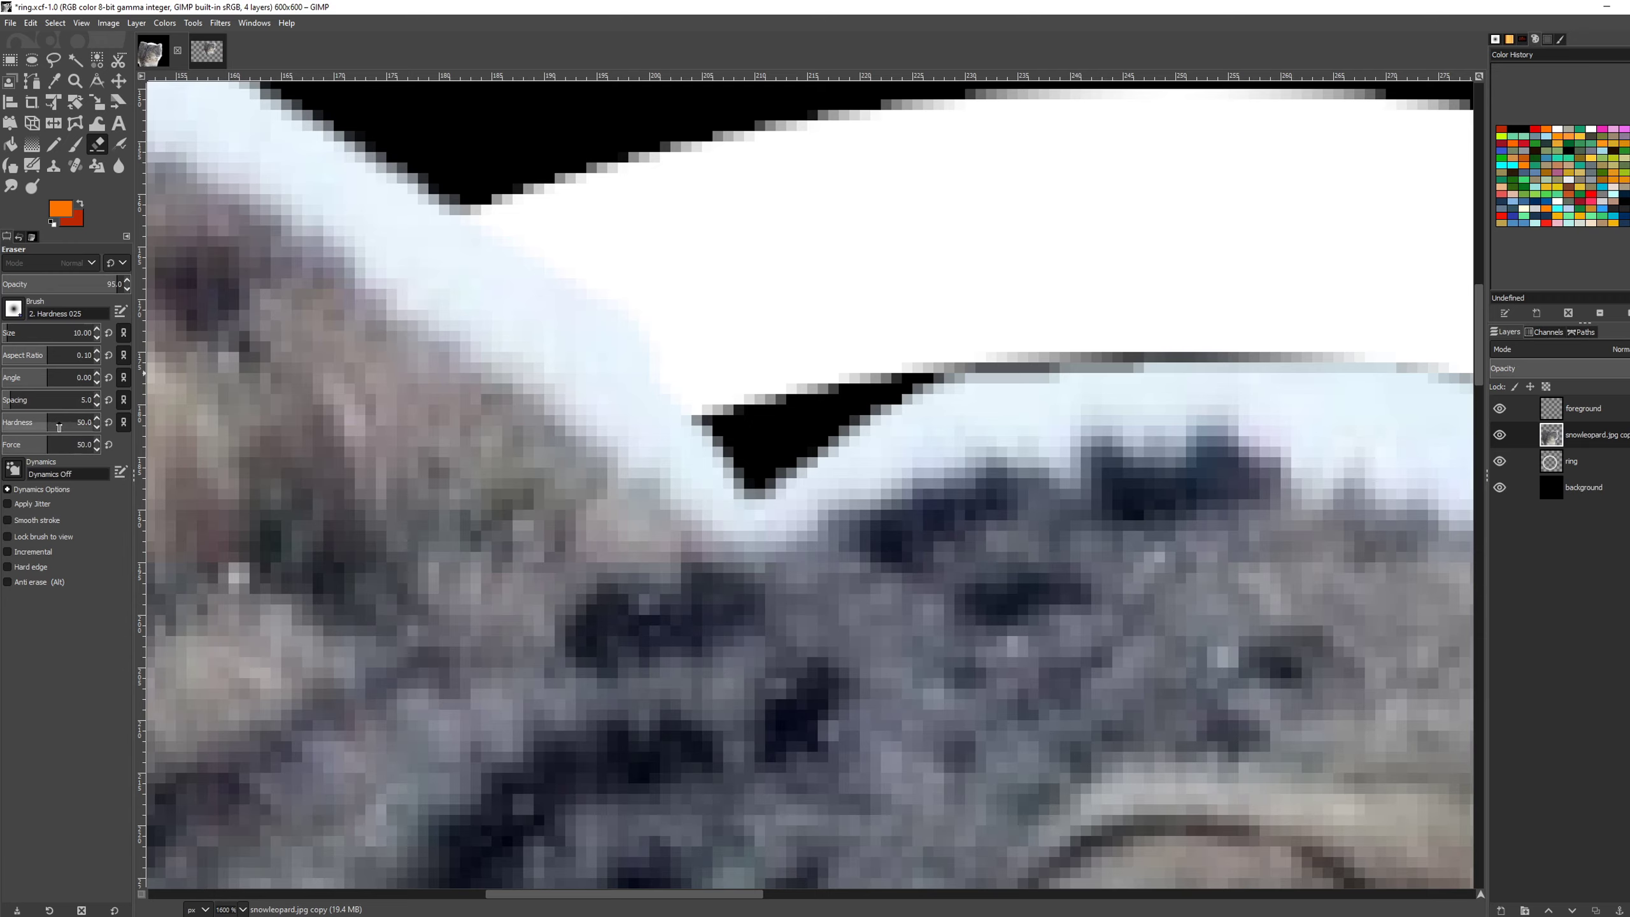
pyautogui.scroll(-4, 879, 433)
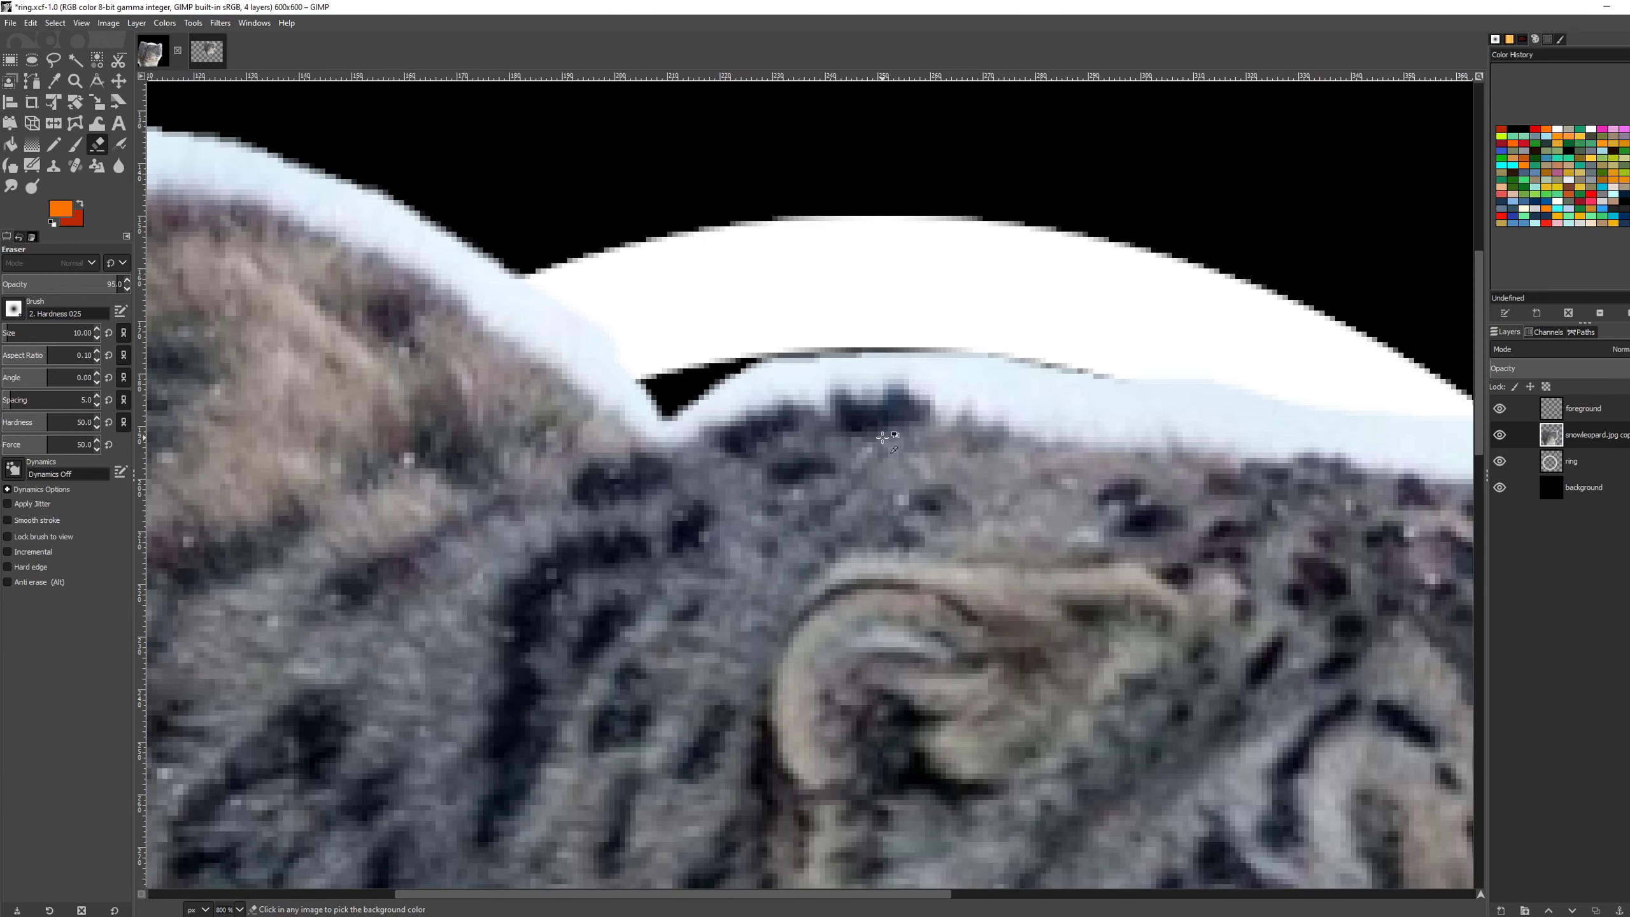
pyautogui.moveTo(959, 544); pyautogui.dragTo(715, 531)
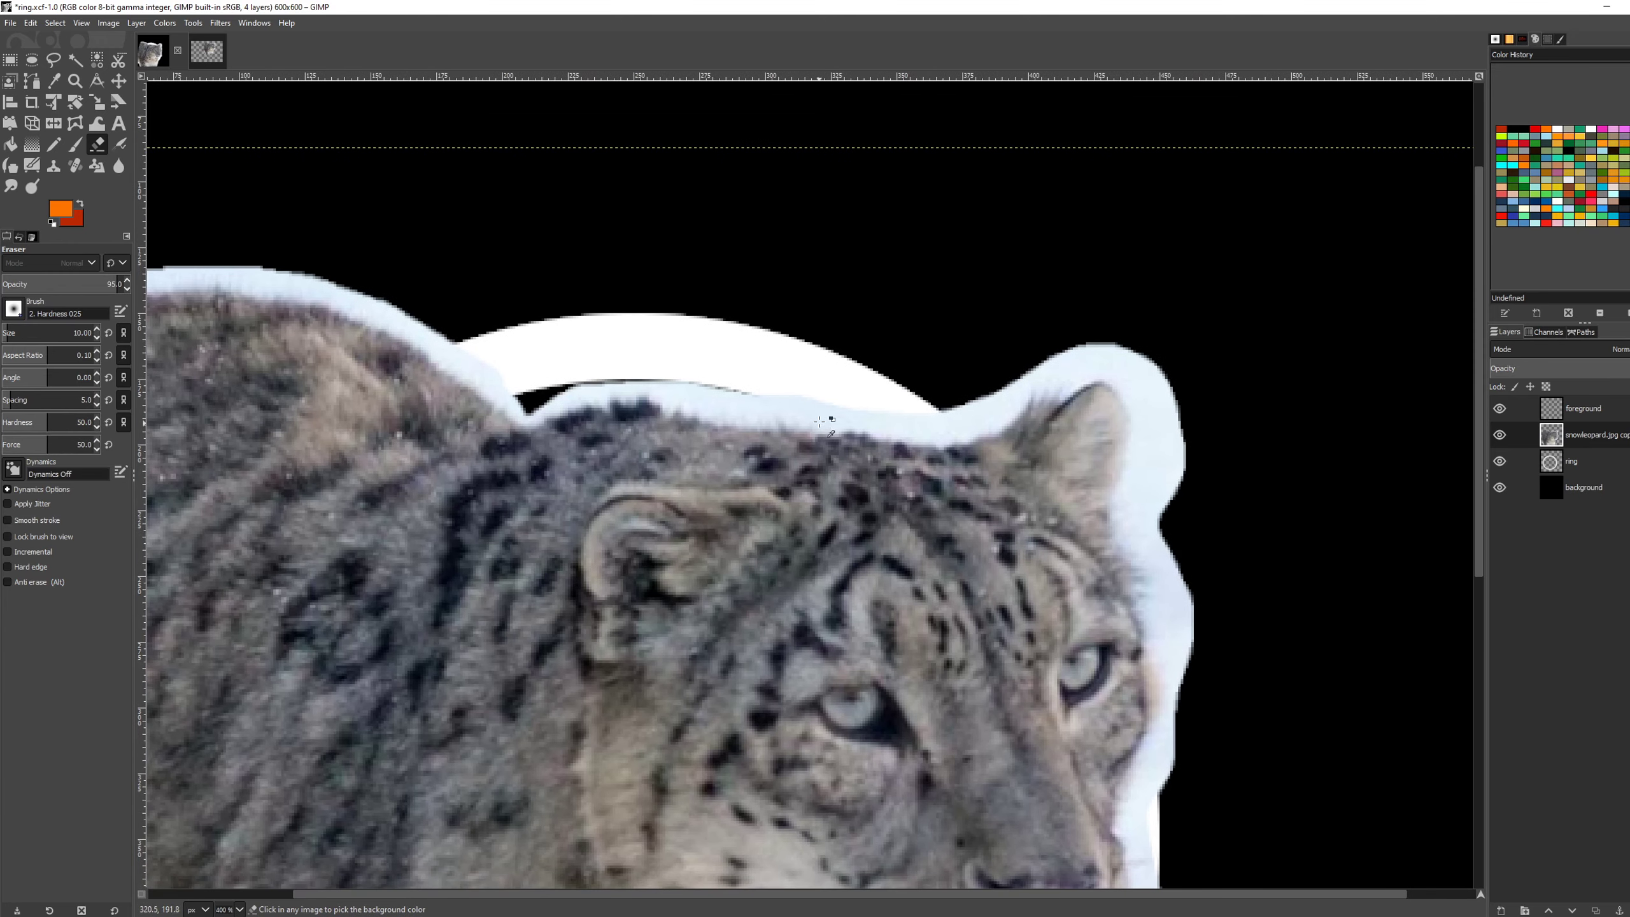
pyautogui.scroll(4, 715, 531)
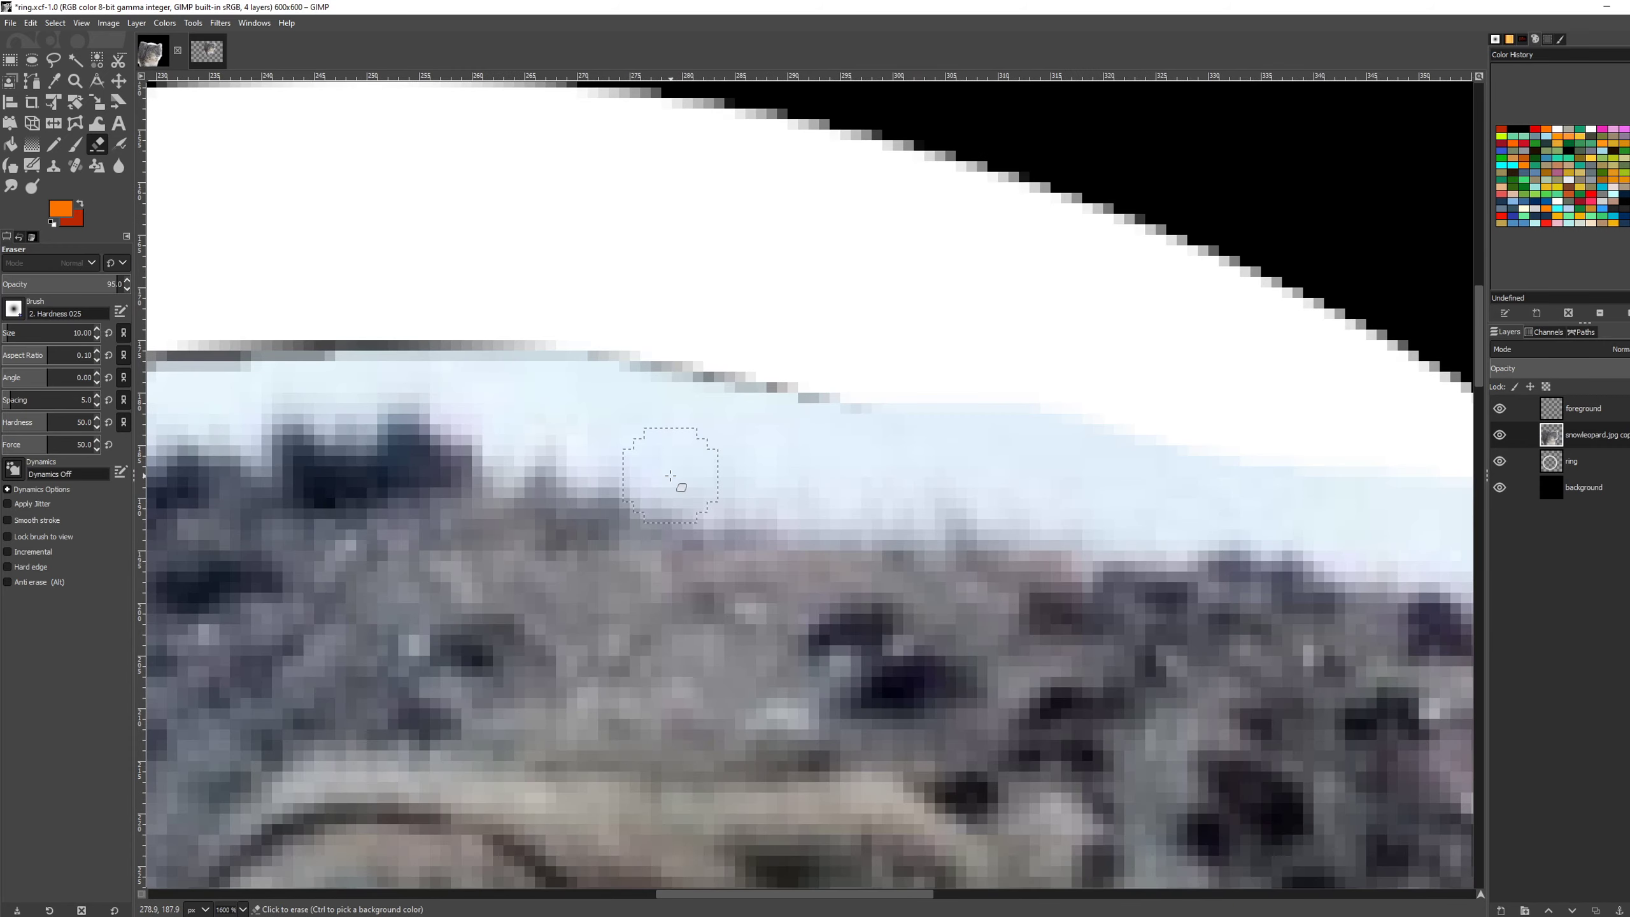
pyautogui.scroll(-3, 714, 478)
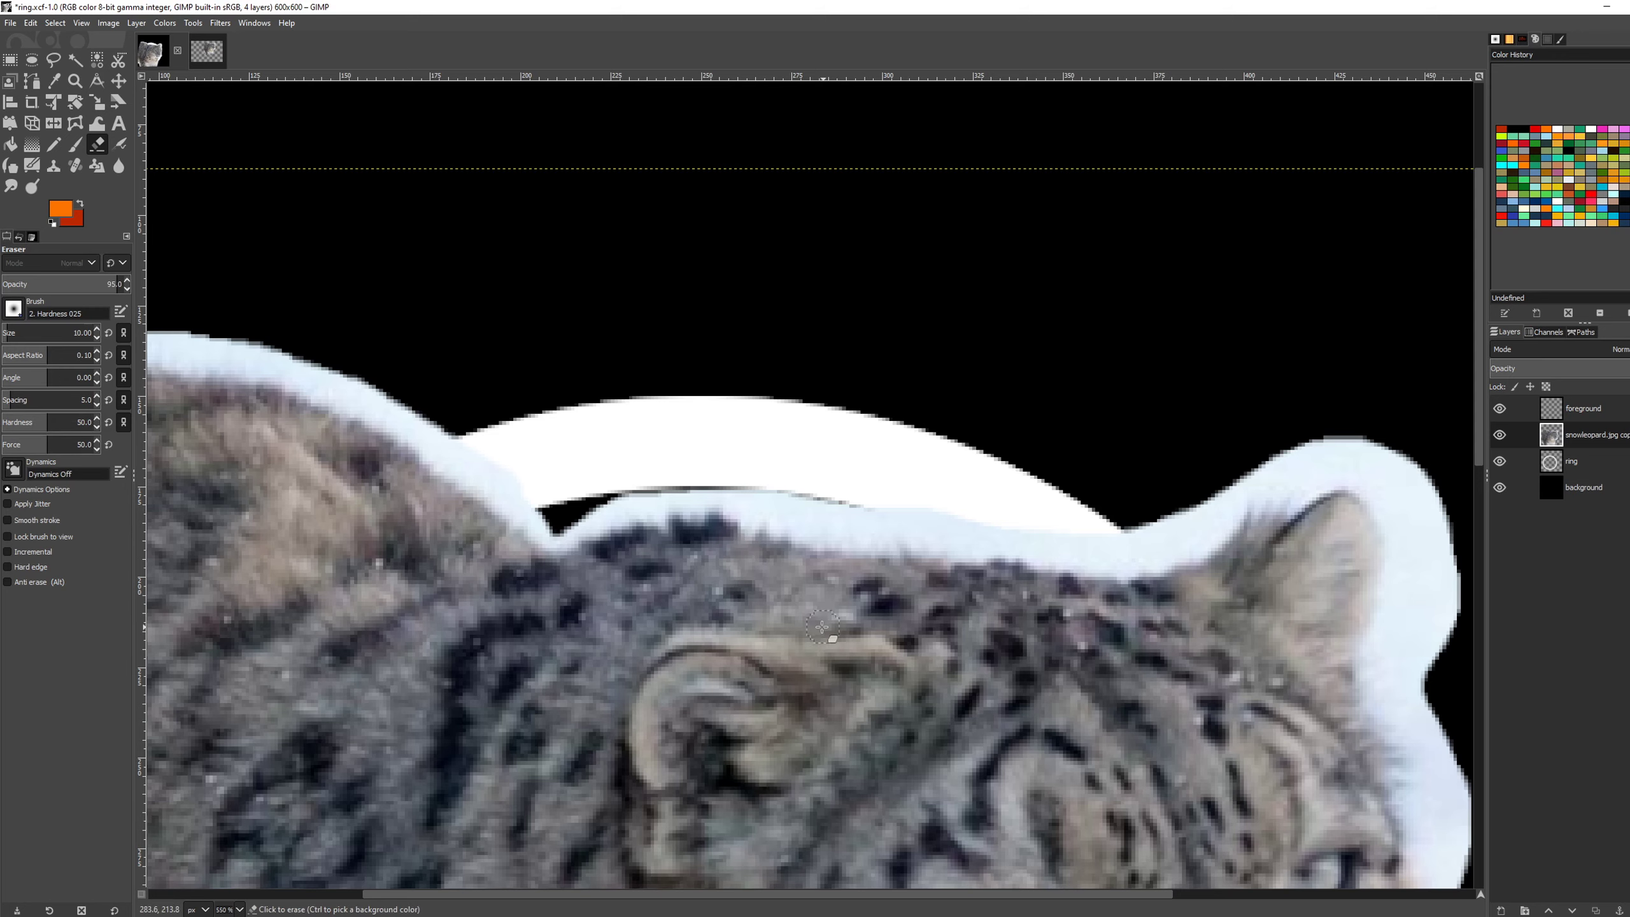
pyautogui.scroll(4, 822, 626)
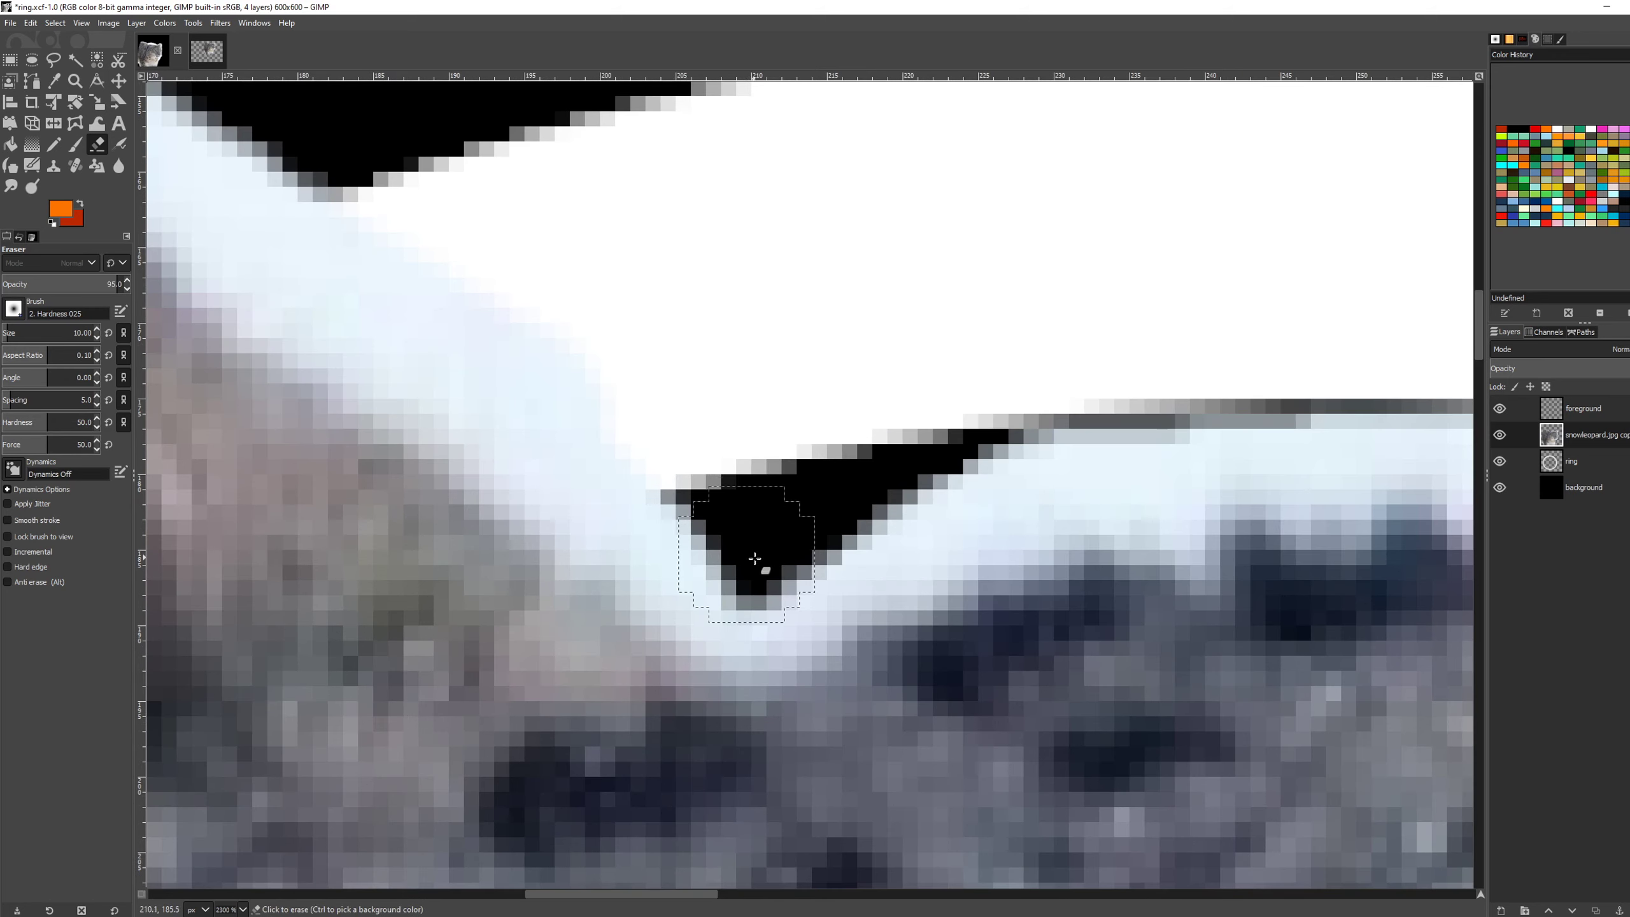
pyautogui.moveTo(769, 580)
pyautogui.mouseDown()
pyautogui.moveTo(720, 512)
pyautogui.moveTo(693, 525)
pyautogui.moveTo(621, 442)
pyautogui.moveTo(594, 472)
pyautogui.moveTo(716, 536)
pyautogui.moveTo(950, 382)
pyautogui.moveTo(550, 465)
pyautogui.mouseUp()
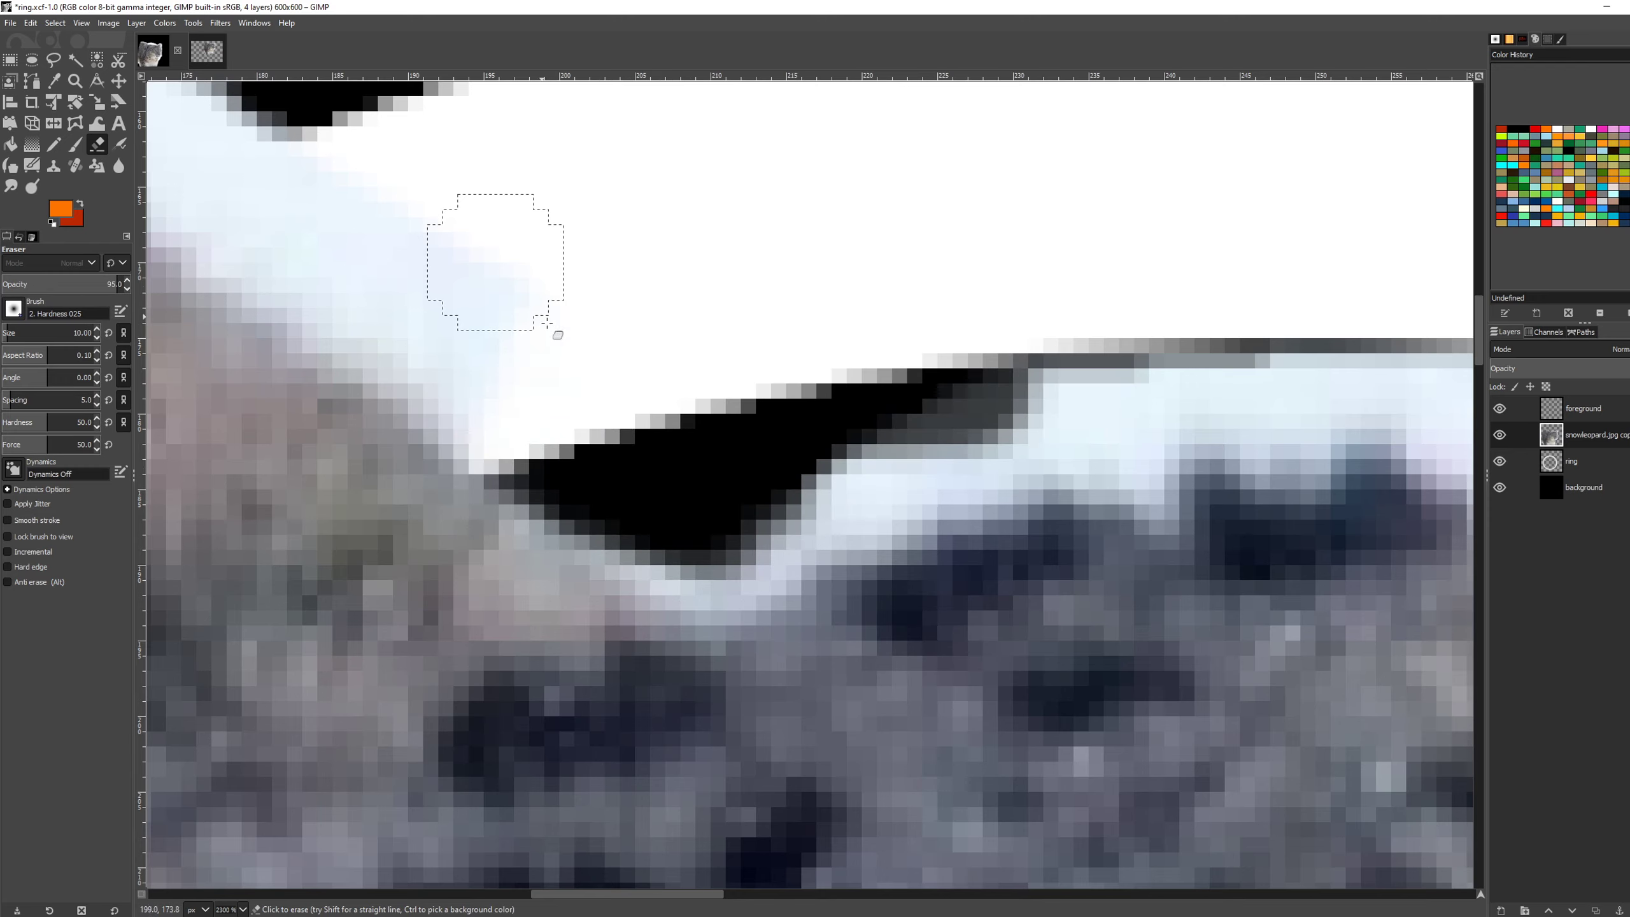
pyautogui.scroll(-2, 644, 474)
pyautogui.moveTo(550, 460)
pyautogui.mouseDown()
pyautogui.moveTo(655, 506)
pyautogui.moveTo(722, 466)
pyautogui.mouseUp()
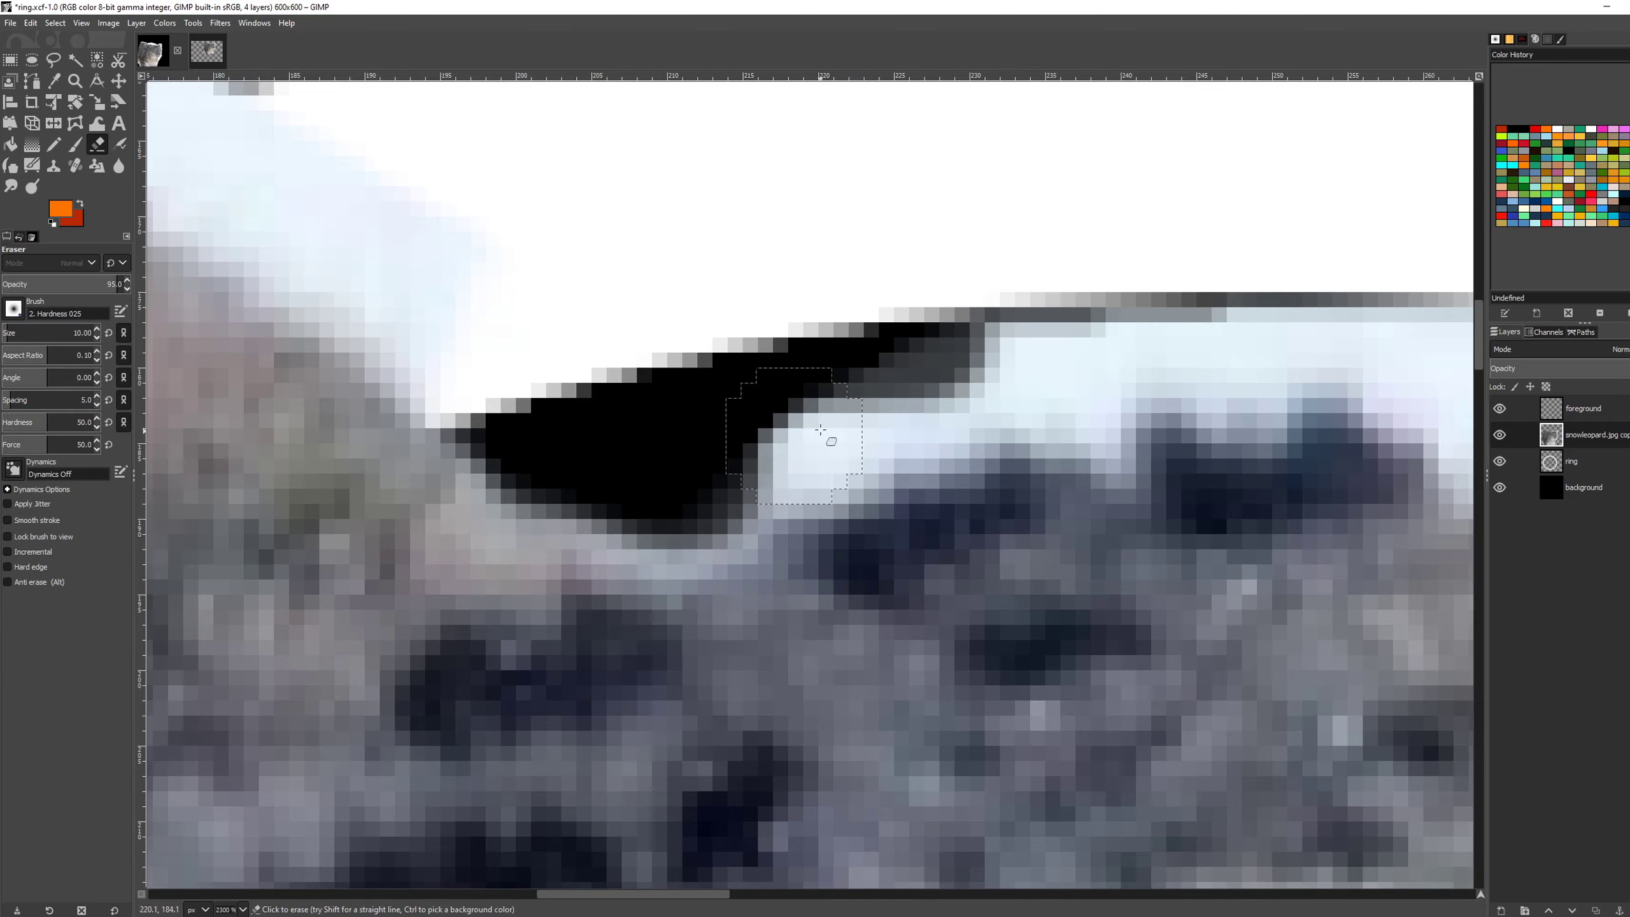
pyautogui.moveTo(819, 430); pyautogui.dragTo(493, 431)
pyautogui.scroll(-3, 1027, 480)
pyautogui.moveTo(1470, 662); pyautogui.dragTo(497, 480)
pyautogui.moveTo(308, 321); pyautogui.dragTo(1149, 514)
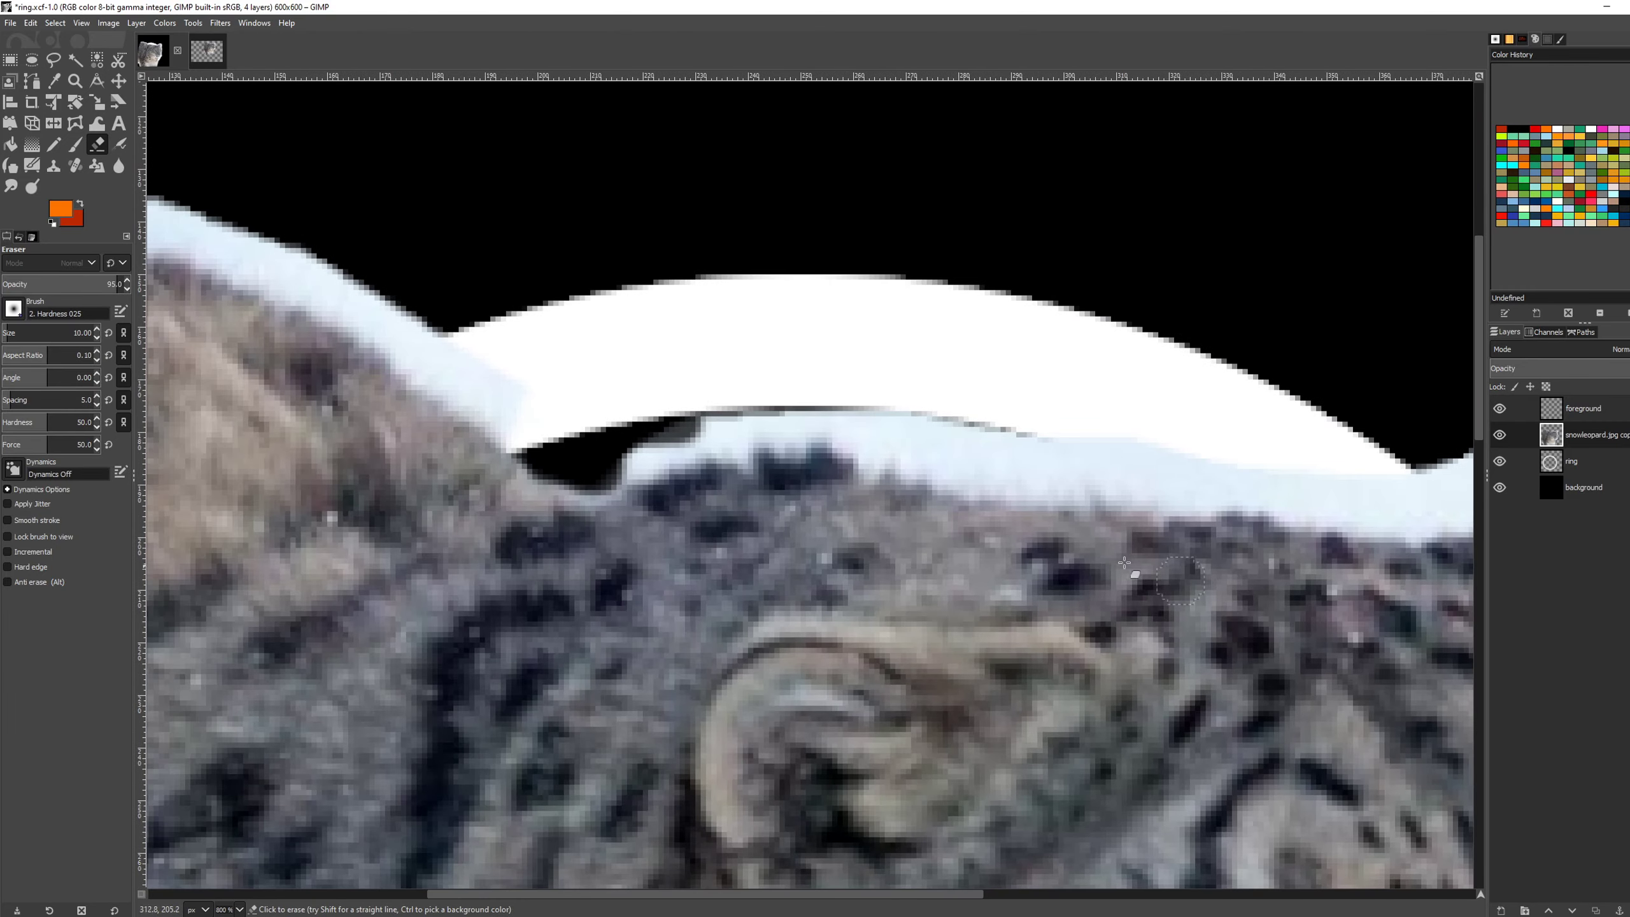
# Step: Erase the pale fringe above the dark neck spots, following the fur edge inside the ring
pyautogui.scroll(3, 755, 426)
pyautogui.moveTo(616, 414); pyautogui.dragTo(879, 376)
pyautogui.moveTo(880, 376)
pyautogui.mouseDown()
pyautogui.moveTo(626, 401)
pyautogui.moveTo(889, 363)
pyautogui.mouseUp()
pyautogui.moveTo(889, 364)
pyautogui.mouseDown()
pyautogui.moveTo(808, 373)
pyautogui.moveTo(830, 430)
pyautogui.moveTo(654, 455)
pyautogui.moveTo(628, 491)
pyautogui.moveTo(724, 445)
pyautogui.moveTo(833, 440)
pyautogui.moveTo(931, 356)
pyautogui.moveTo(1073, 368)
pyautogui.moveTo(961, 411)
pyautogui.moveTo(1011, 423)
pyautogui.moveTo(827, 444)
pyautogui.mouseUp()
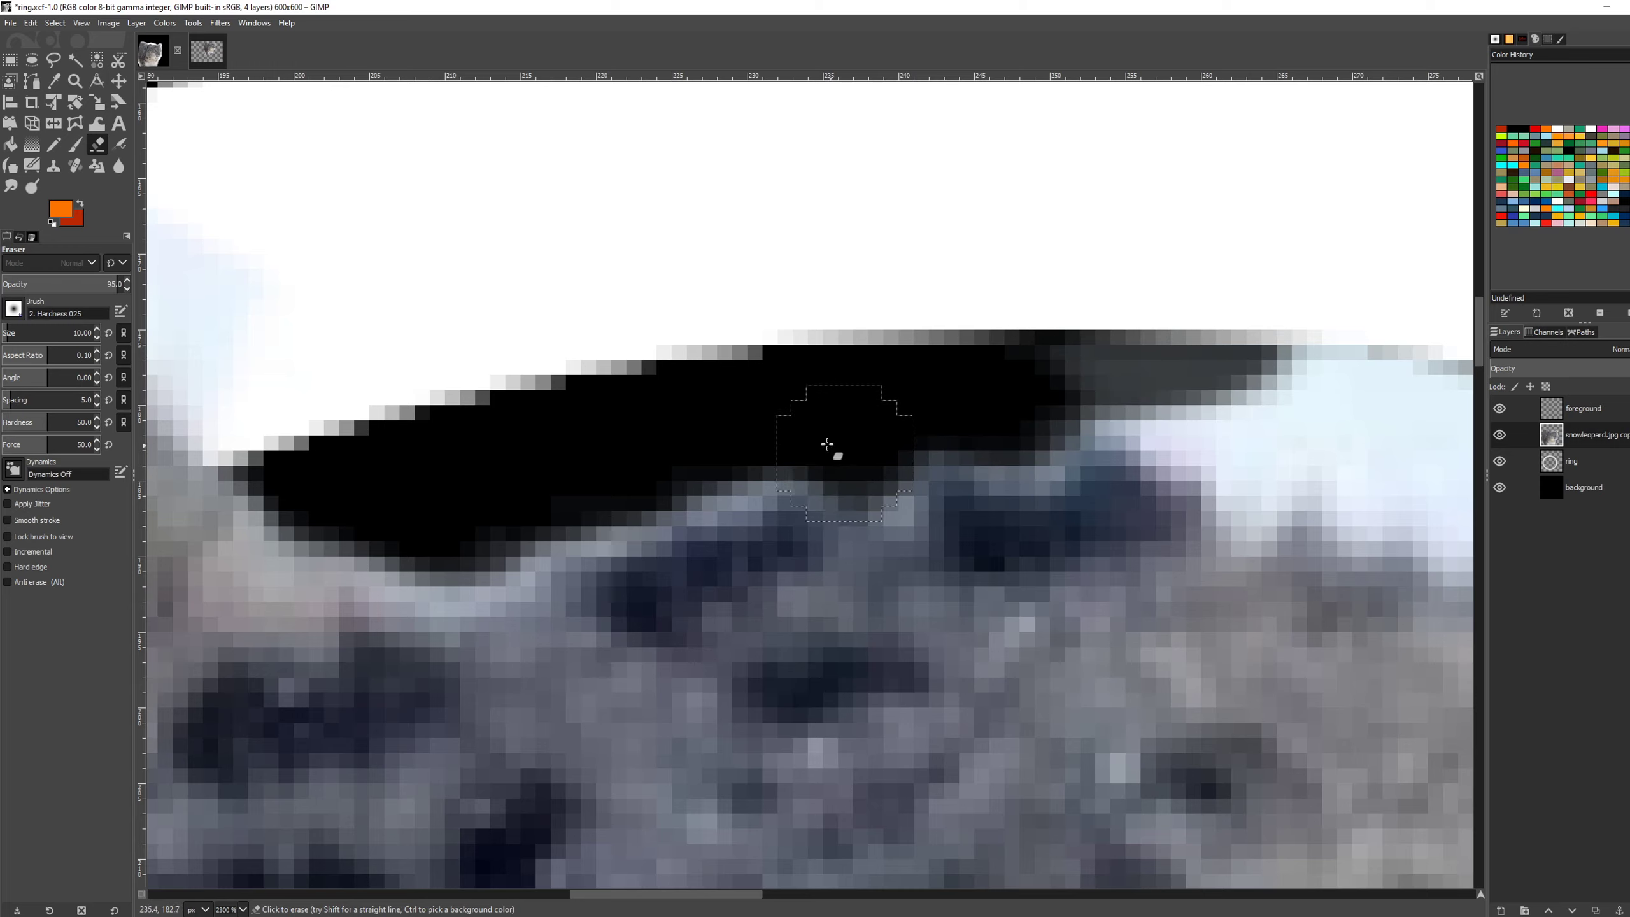
pyautogui.moveTo(658, 461)
pyautogui.mouseDown()
pyautogui.moveTo(436, 546)
pyautogui.moveTo(309, 477)
pyautogui.moveTo(337, 471)
pyautogui.mouseUp()
# Step: Erase the upper part of the pale fringe along the top of the head, beneath the ring's inner edge
pyautogui.hscroll(5, 337, 460)
pyautogui.moveTo(648, 402)
pyautogui.mouseDown()
pyautogui.moveTo(757, 379)
pyautogui.moveTo(1067, 424)
pyautogui.moveTo(834, 437)
pyautogui.mouseUp()
pyautogui.moveTo(1026, 431); pyautogui.dragTo(529, 374)
pyautogui.moveTo(609, 392); pyautogui.dragTo(1220, 476)
pyautogui.moveTo(1219, 477)
pyautogui.mouseDown()
pyautogui.moveTo(747, 411)
pyautogui.moveTo(615, 437)
pyautogui.moveTo(902, 467)
pyautogui.mouseUp()
pyautogui.moveTo(902, 466)
pyautogui.mouseDown()
pyautogui.moveTo(1149, 494)
pyautogui.moveTo(442, 417)
pyautogui.mouseUp()
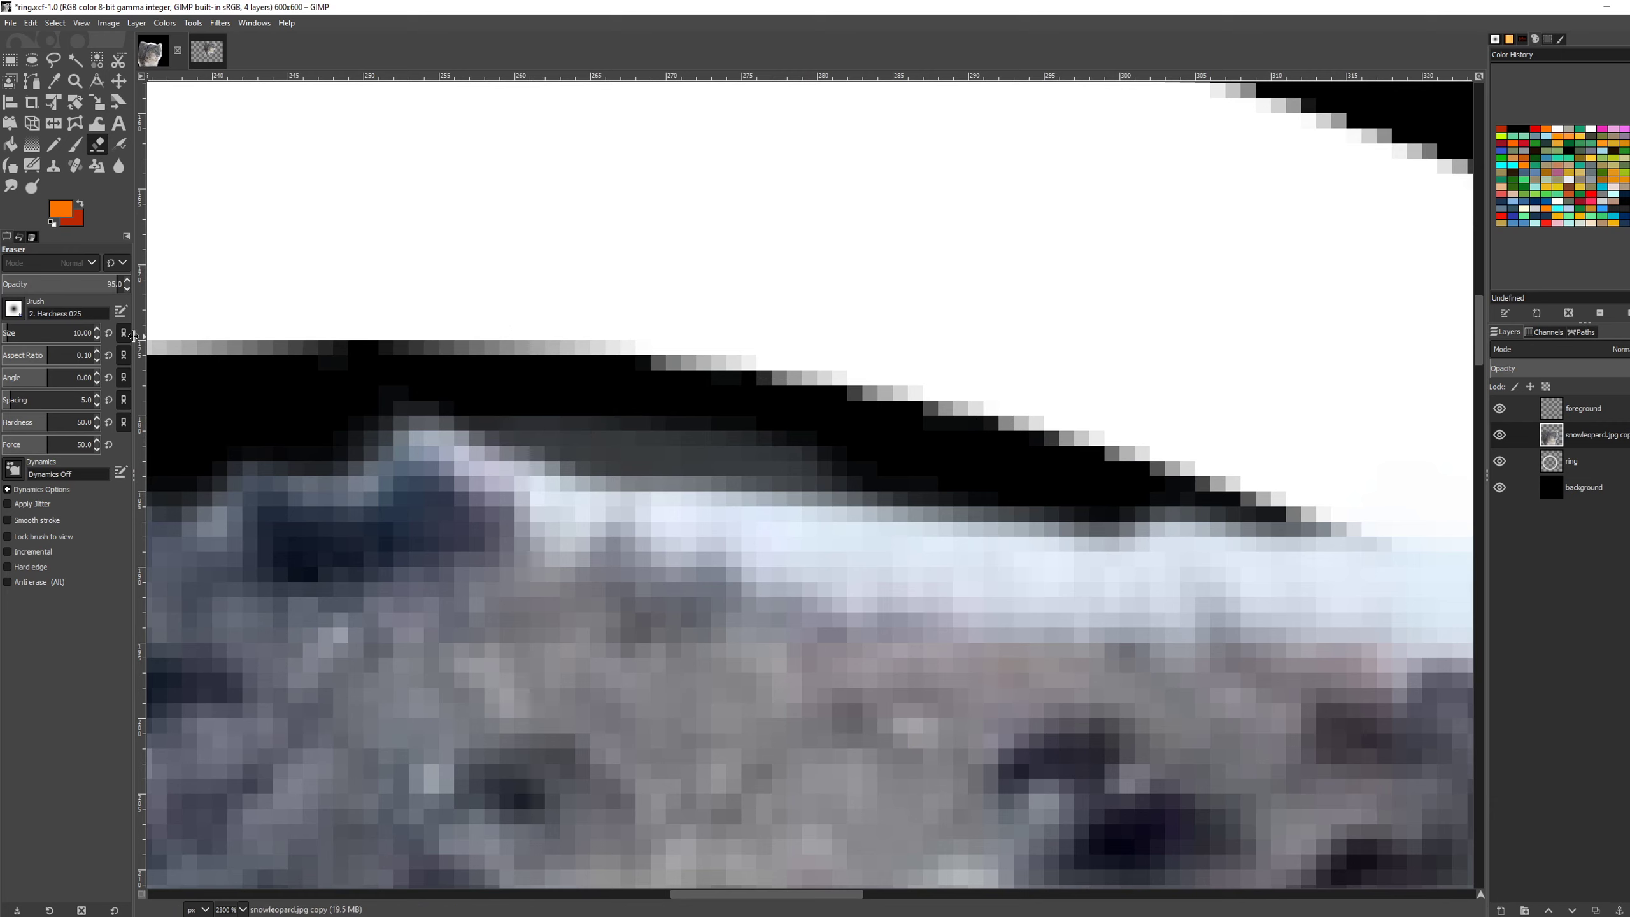
# Step: Set the eraser size to 12 and remove the remaining fringe down to the fur where the ring meets the head
pyautogui.click(96, 329)
pyautogui.moveTo(725, 422)
pyautogui.mouseDown()
pyautogui.moveTo(732, 455)
pyautogui.moveTo(654, 456)
pyautogui.moveTo(708, 513)
pyautogui.moveTo(618, 455)
pyautogui.moveTo(566, 469)
pyautogui.moveTo(461, 370)
pyautogui.moveTo(434, 391)
pyautogui.moveTo(496, 407)
pyautogui.moveTo(575, 469)
pyautogui.moveTo(899, 493)
pyautogui.moveTo(488, 411)
pyautogui.mouseUp()
pyautogui.moveTo(489, 411)
pyautogui.mouseDown()
pyautogui.moveTo(756, 440)
pyautogui.moveTo(941, 430)
pyautogui.moveTo(924, 461)
pyautogui.moveTo(726, 420)
pyautogui.moveTo(836, 443)
pyautogui.mouseUp()
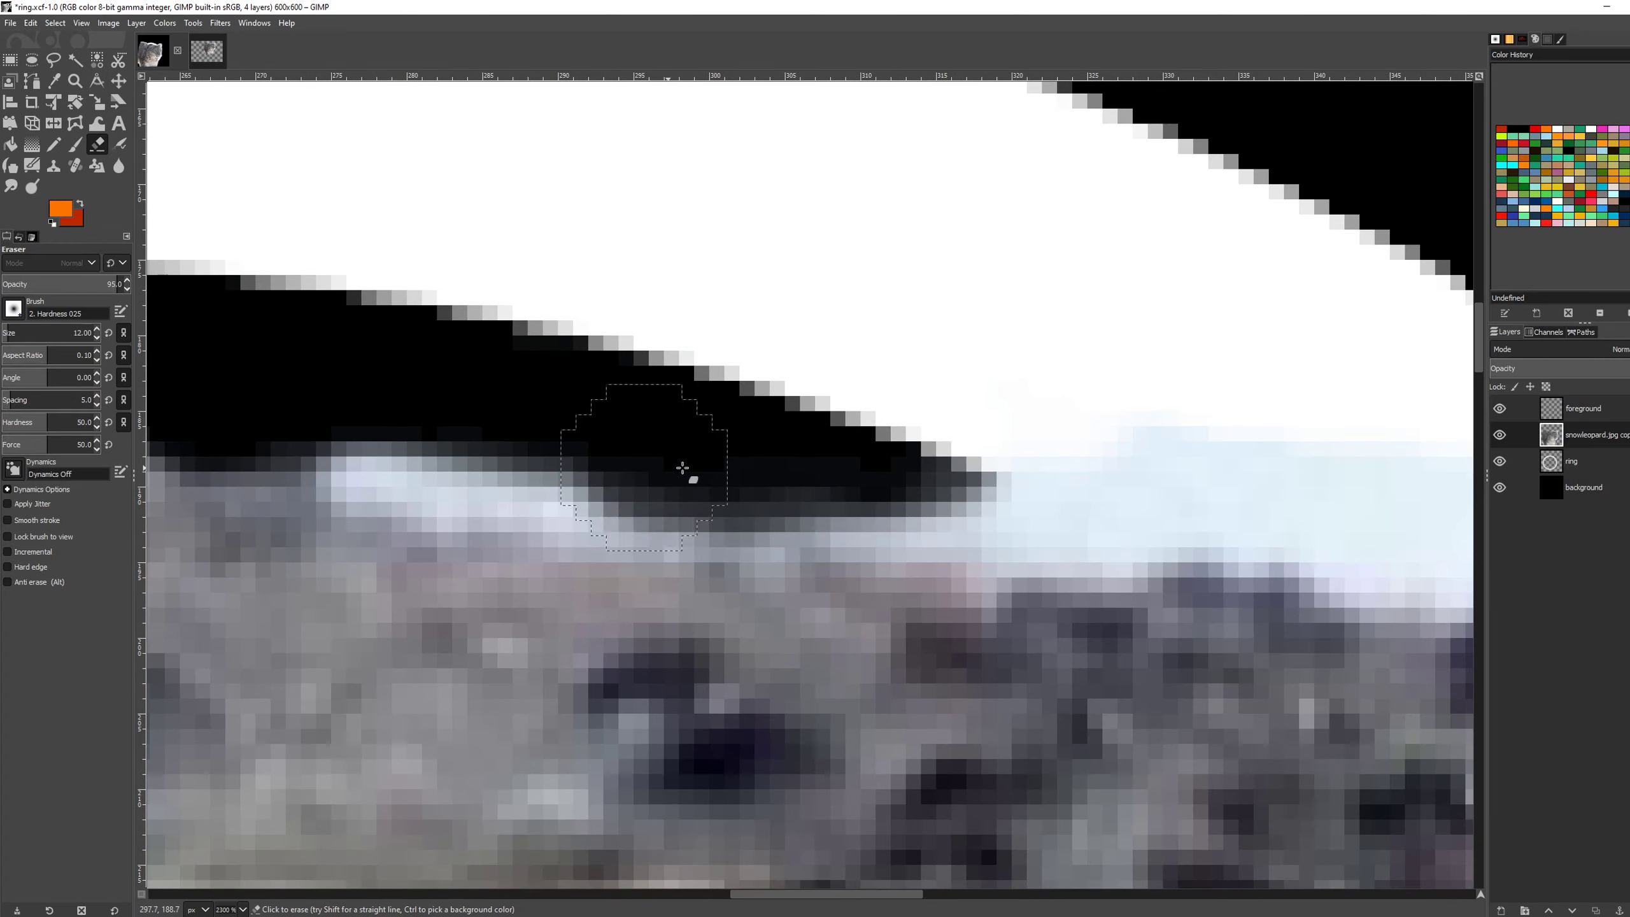
pyautogui.moveTo(682, 468)
pyautogui.mouseDown()
pyautogui.moveTo(319, 439)
pyautogui.moveTo(431, 432)
pyautogui.moveTo(328, 435)
pyautogui.moveTo(671, 466)
pyautogui.moveTo(541, 465)
pyautogui.mouseUp()
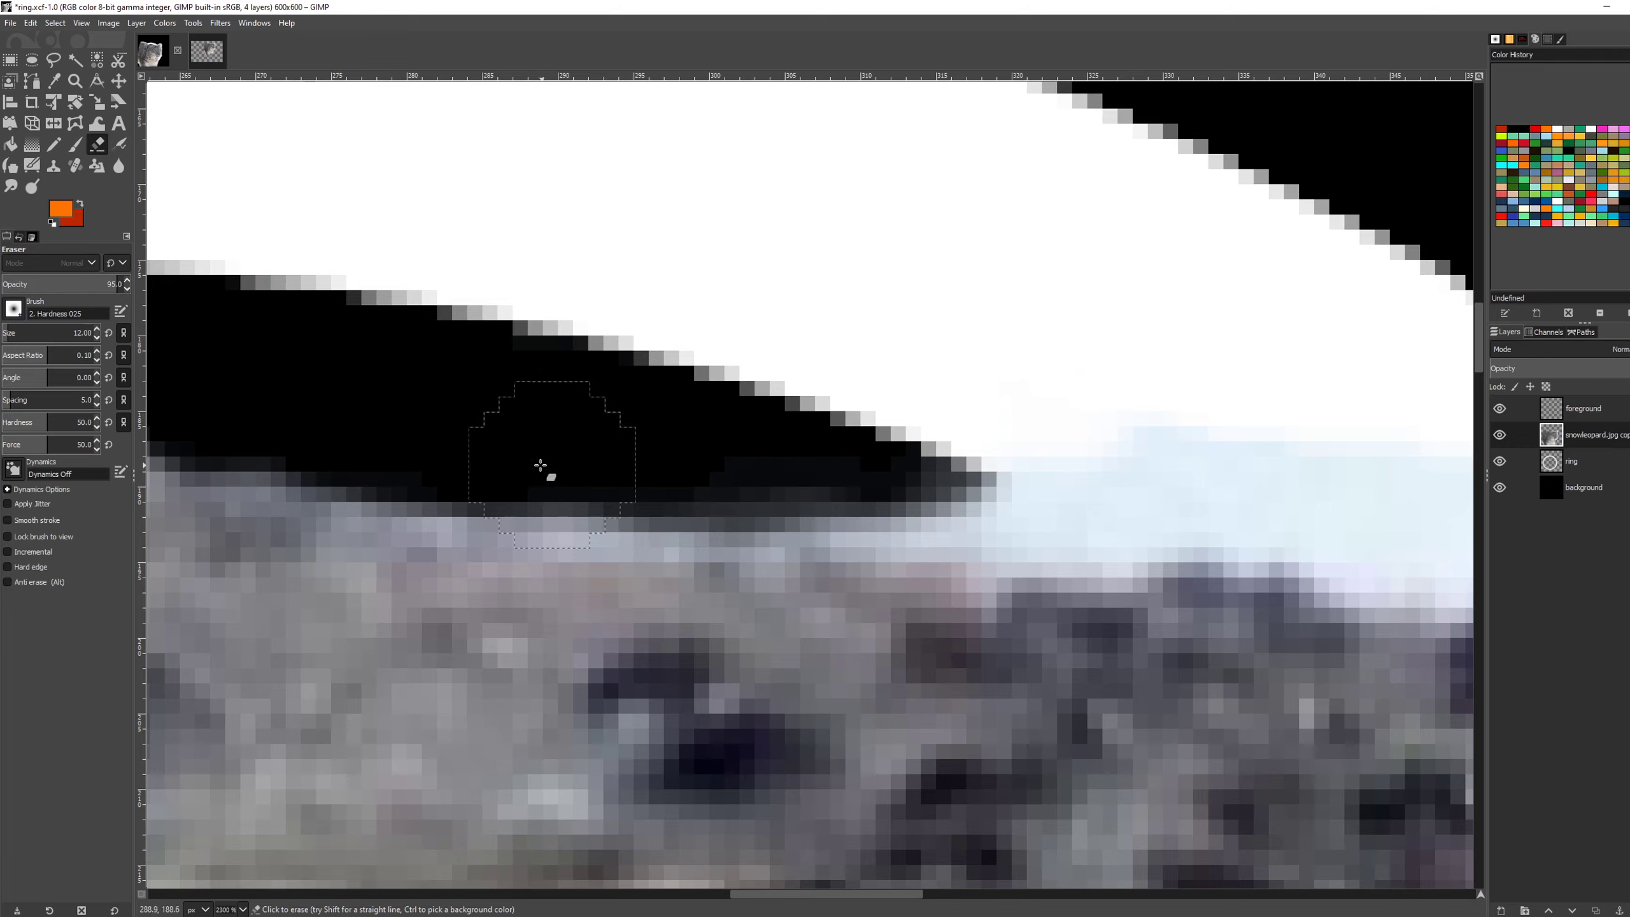
pyautogui.moveTo(838, 458)
pyautogui.mouseDown()
pyautogui.moveTo(1077, 472)
pyautogui.moveTo(736, 467)
pyautogui.mouseUp()
pyautogui.moveTo(737, 467)
pyautogui.mouseDown()
pyautogui.moveTo(910, 443)
pyautogui.moveTo(991, 454)
pyautogui.moveTo(1107, 518)
pyautogui.moveTo(829, 481)
pyautogui.moveTo(699, 470)
pyautogui.mouseUp()
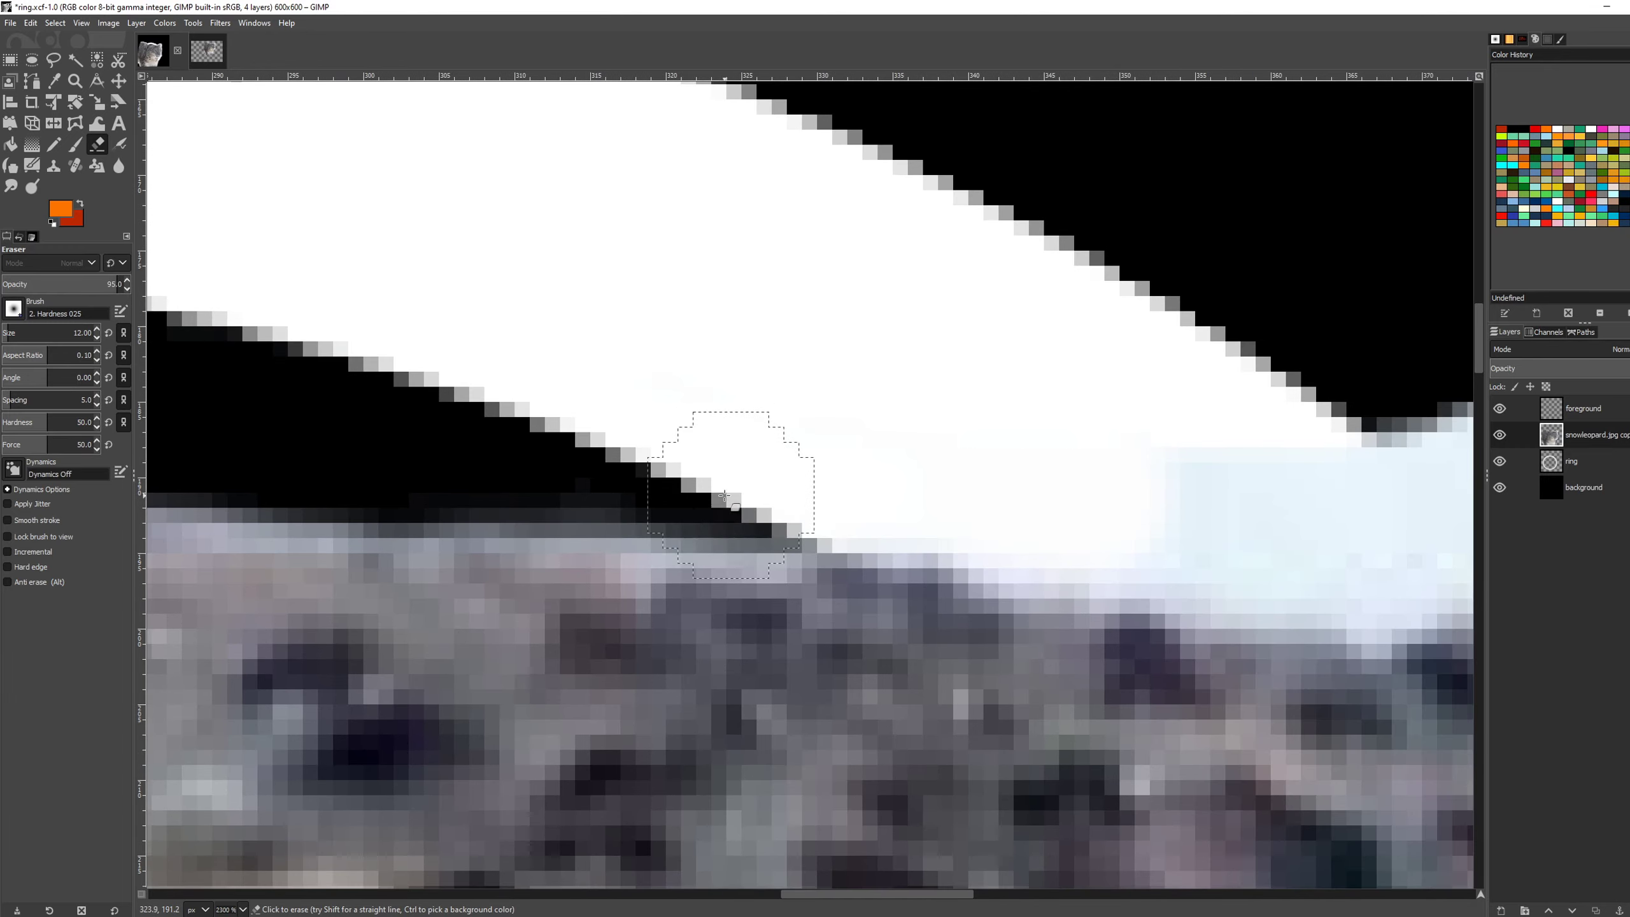
pyautogui.hscroll(-4, 699, 471)
pyautogui.moveTo(990, 480)
pyautogui.mouseDown()
pyautogui.moveTo(580, 470)
pyautogui.moveTo(379, 427)
pyautogui.moveTo(548, 463)
pyautogui.moveTo(1002, 496)
pyautogui.mouseUp()
# Step: Erase the pale fringe covering the ring along the top of the head, up to the base of the far ear
pyautogui.scroll(-4, 997, 496)
pyautogui.scroll(4, 719, 476)
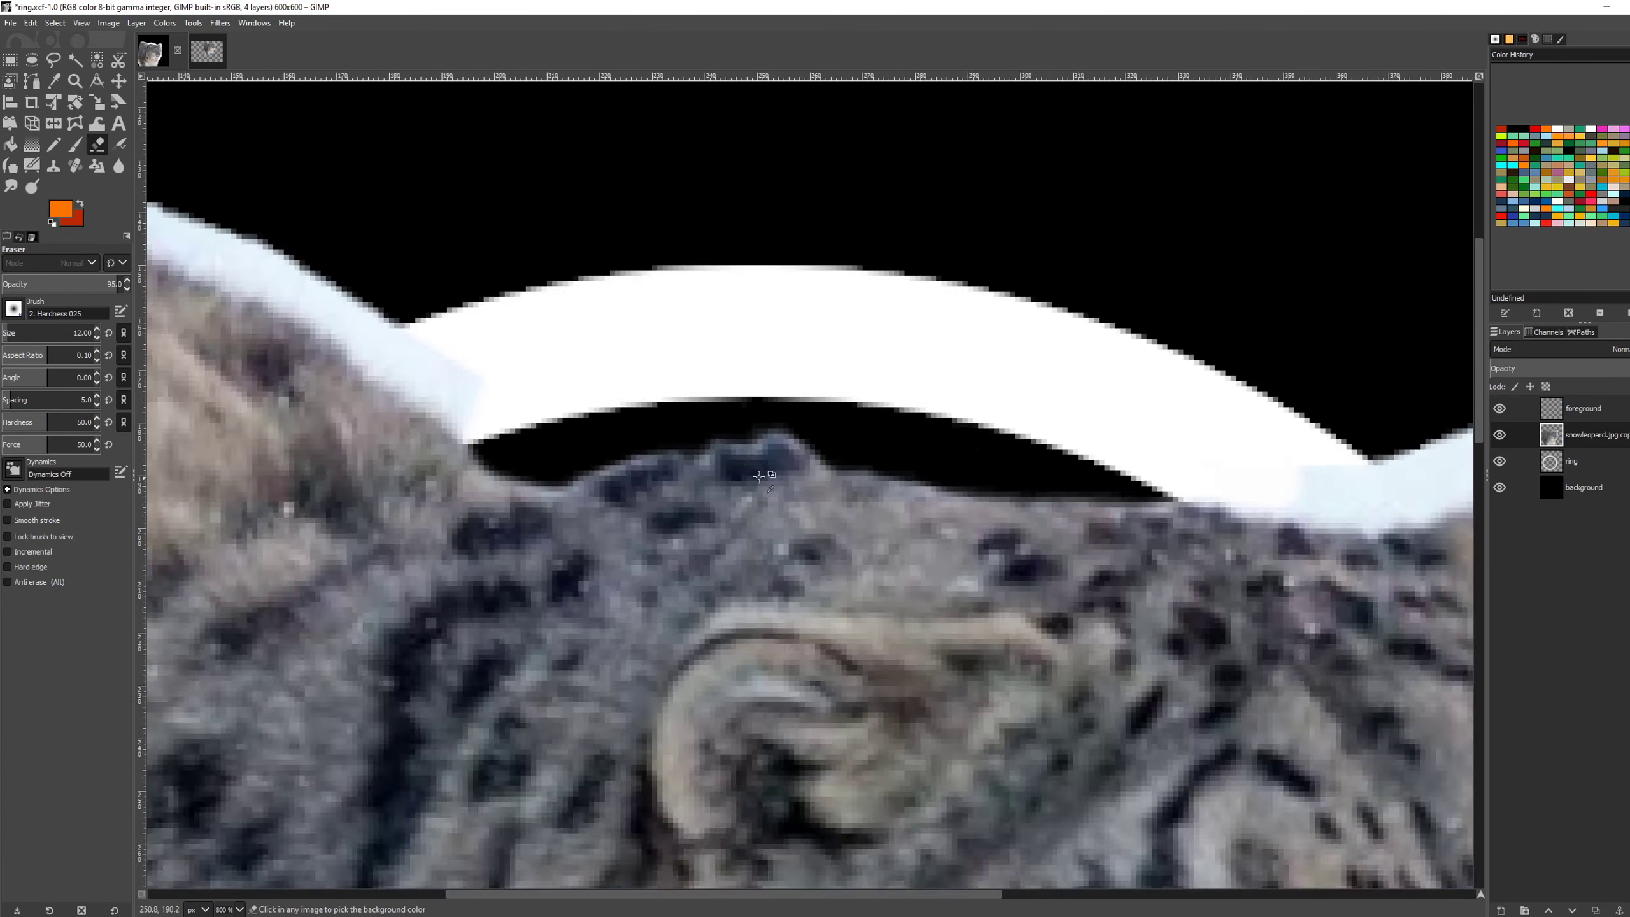
pyautogui.scroll(1, 833, 344)
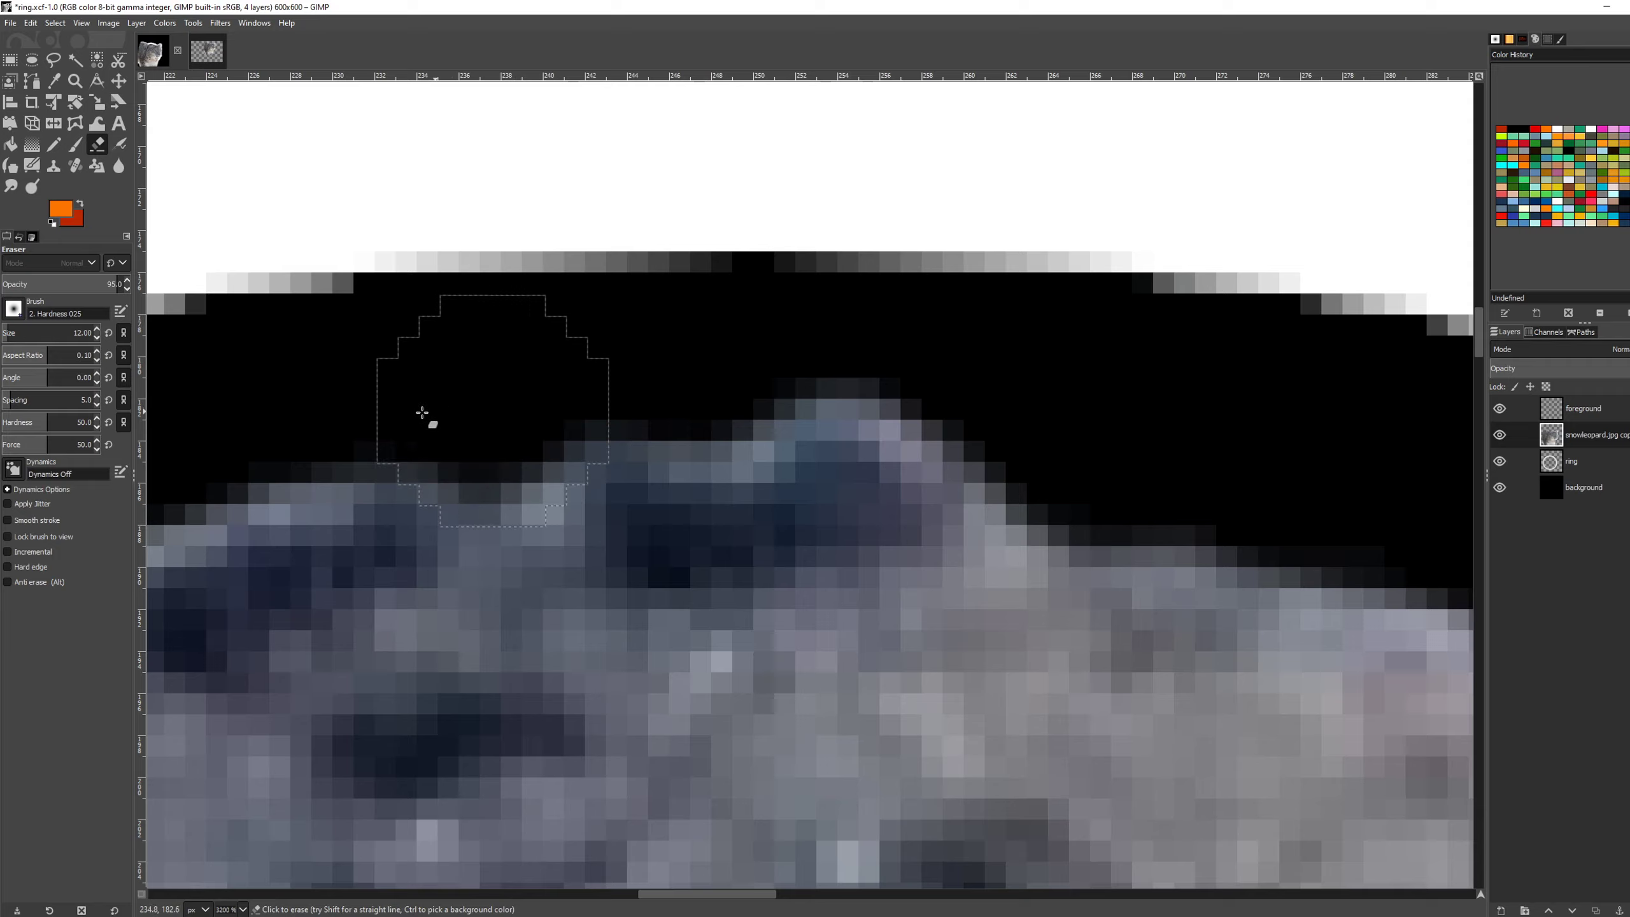
pyautogui.scroll(-6, 796, 421)
pyautogui.scroll(5, 808, 430)
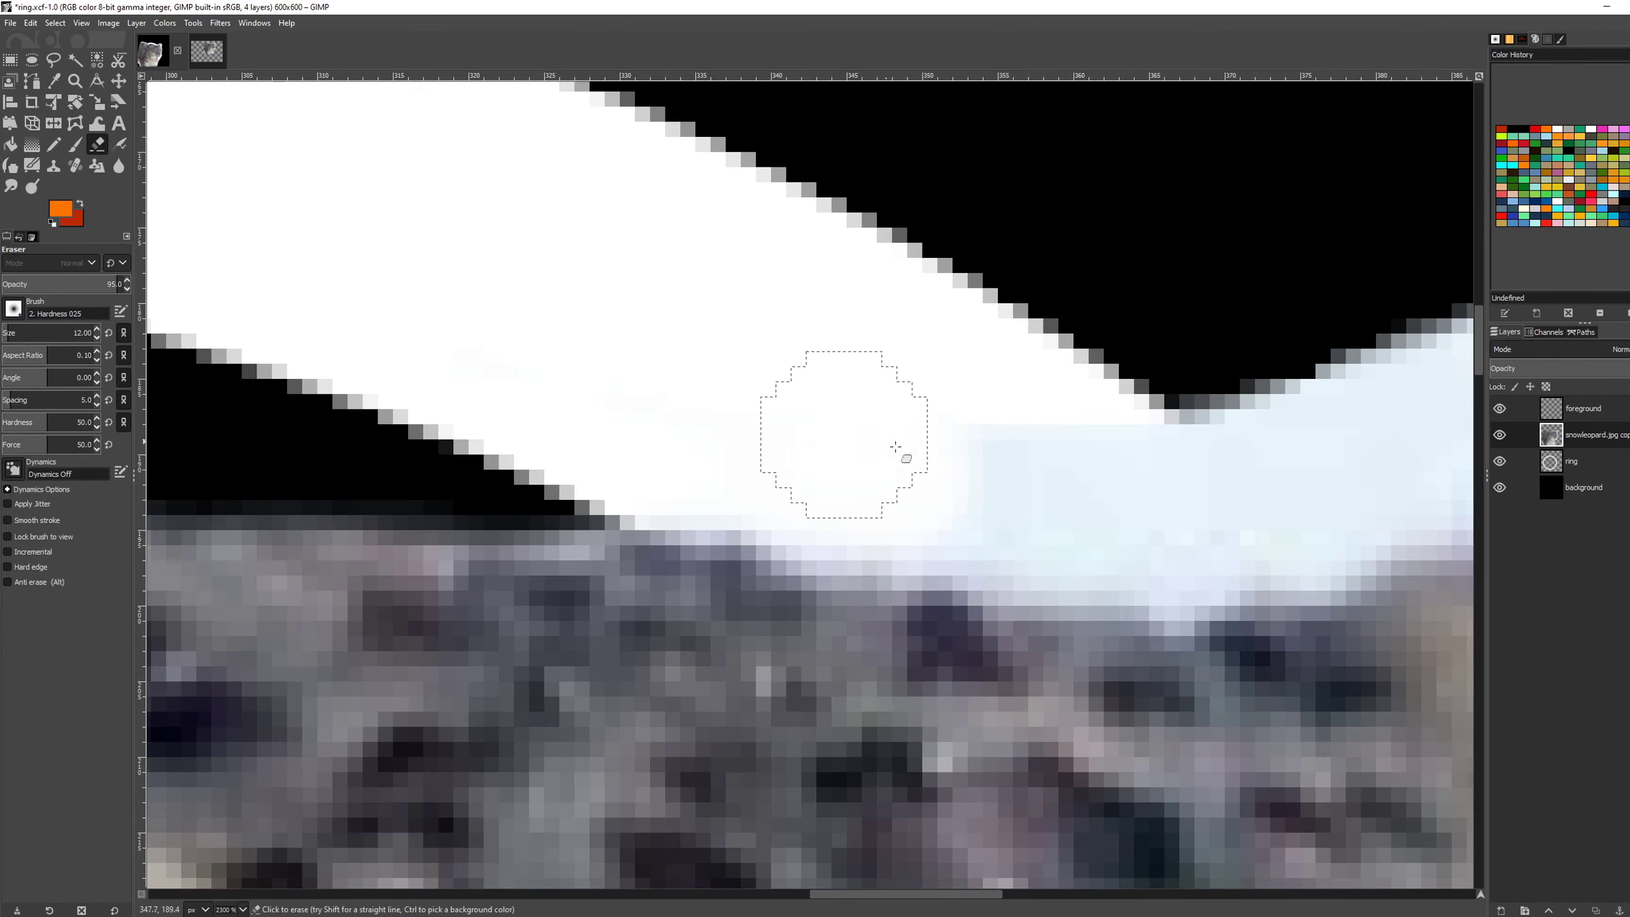
pyautogui.moveTo(997, 458); pyautogui.dragTo(553, 435)
pyautogui.moveTo(770, 424)
pyautogui.mouseDown()
pyautogui.moveTo(783, 368)
pyautogui.moveTo(898, 393)
pyautogui.moveTo(852, 452)
pyautogui.moveTo(740, 509)
pyautogui.moveTo(599, 501)
pyautogui.moveTo(504, 471)
pyautogui.mouseUp()
# Step: Erase the pale fringe around the base, inner edge and tip of the leopard's far ear
pyautogui.moveTo(914, 464)
pyautogui.mouseDown()
pyautogui.moveTo(930, 450)
pyautogui.moveTo(867, 479)
pyautogui.moveTo(891, 369)
pyautogui.moveTo(1092, 319)
pyautogui.mouseUp()
pyautogui.moveTo(1092, 320)
pyautogui.mouseDown()
pyautogui.moveTo(631, 518)
pyautogui.moveTo(593, 484)
pyautogui.moveTo(642, 414)
pyautogui.mouseUp()
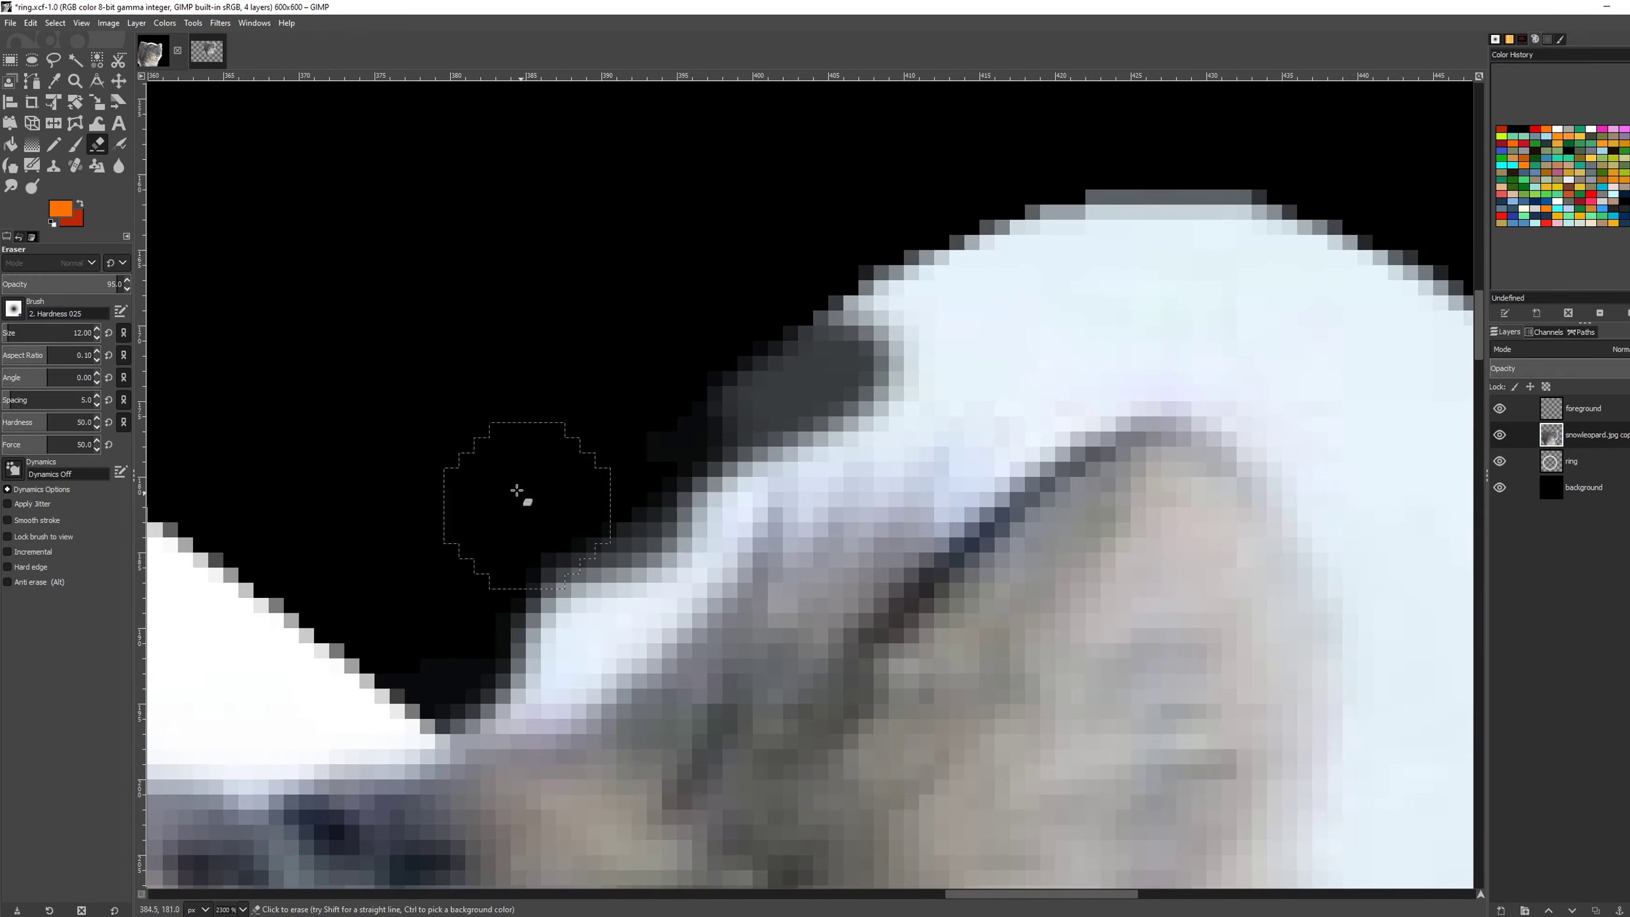
pyautogui.moveTo(1157, 276)
pyautogui.mouseDown()
pyautogui.moveTo(787, 359)
pyautogui.moveTo(680, 418)
pyautogui.mouseUp()
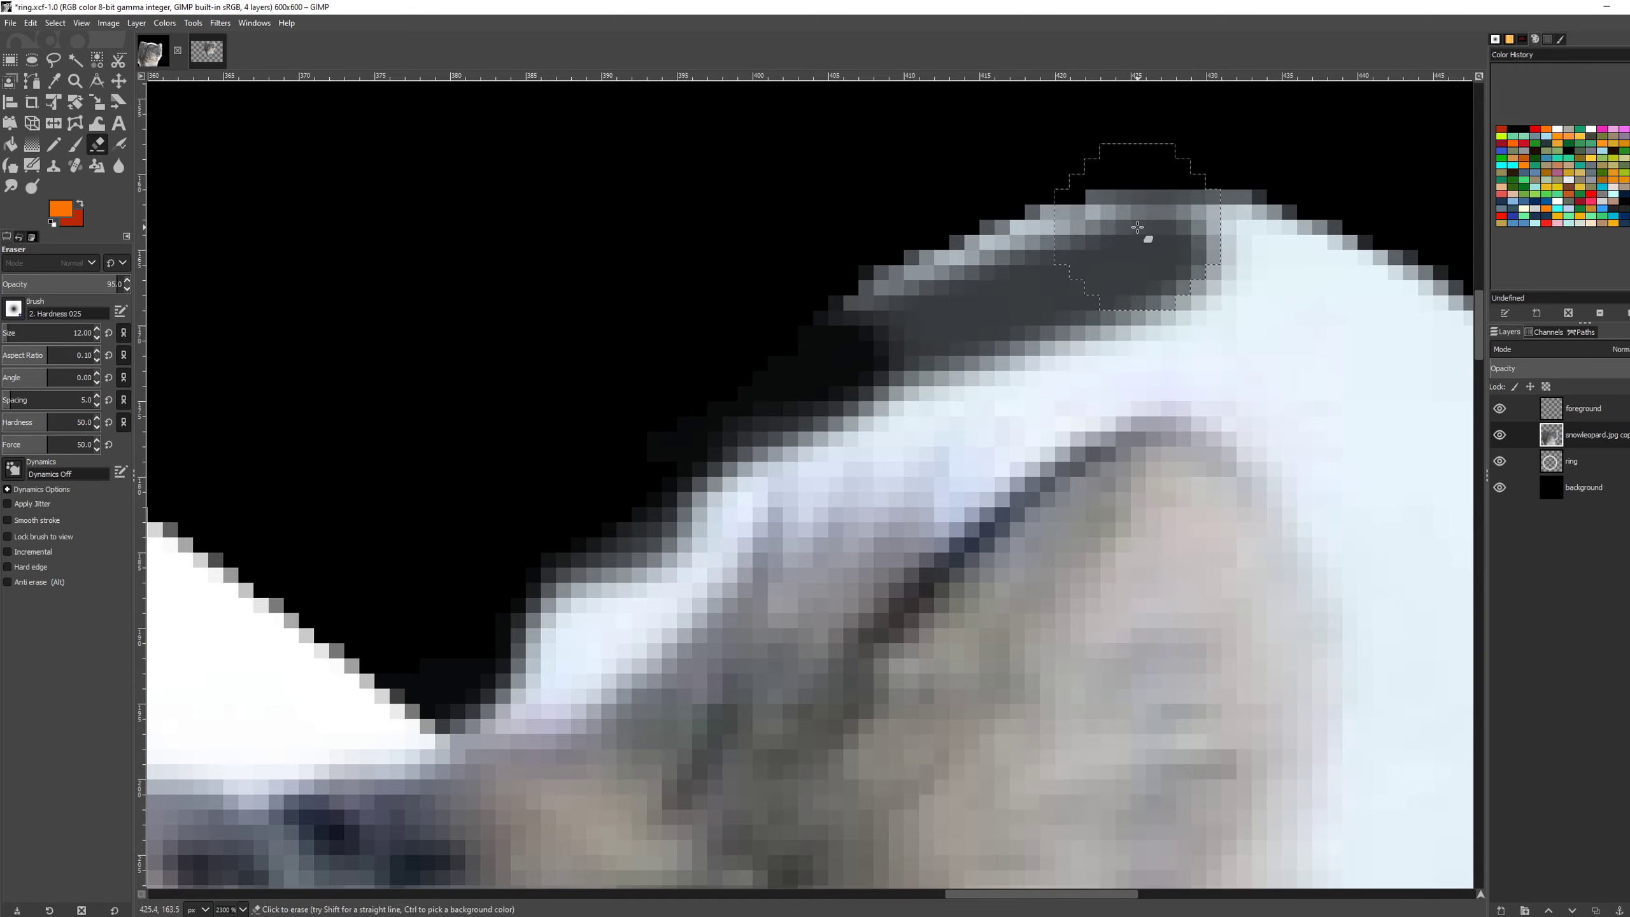
pyautogui.moveTo(1138, 227)
pyautogui.mouseDown()
pyautogui.moveTo(830, 363)
pyautogui.moveTo(1142, 251)
pyautogui.moveTo(1091, 251)
pyautogui.moveTo(1128, 239)
pyautogui.moveTo(901, 295)
pyautogui.moveTo(1133, 224)
pyautogui.moveTo(773, 412)
pyautogui.moveTo(667, 433)
pyautogui.moveTo(736, 420)
pyautogui.moveTo(946, 240)
pyautogui.moveTo(1150, 176)
pyautogui.moveTo(1200, 233)
pyautogui.moveTo(1102, 355)
pyautogui.moveTo(1004, 425)
pyautogui.moveTo(957, 446)
pyautogui.moveTo(928, 431)
pyautogui.moveTo(931, 403)
pyautogui.moveTo(956, 405)
pyautogui.moveTo(913, 431)
pyautogui.moveTo(797, 442)
pyautogui.moveTo(645, 506)
pyautogui.moveTo(551, 593)
pyautogui.moveTo(541, 659)
pyautogui.moveTo(525, 654)
pyautogui.moveTo(678, 535)
pyautogui.moveTo(617, 596)
pyautogui.moveTo(439, 661)
pyautogui.moveTo(617, 604)
pyautogui.moveTo(506, 663)
pyautogui.moveTo(816, 413)
pyautogui.moveTo(753, 476)
pyautogui.moveTo(958, 450)
pyautogui.moveTo(1077, 343)
pyautogui.moveTo(927, 476)
pyautogui.moveTo(808, 489)
pyautogui.moveTo(933, 464)
pyautogui.moveTo(891, 474)
pyautogui.mouseUp()
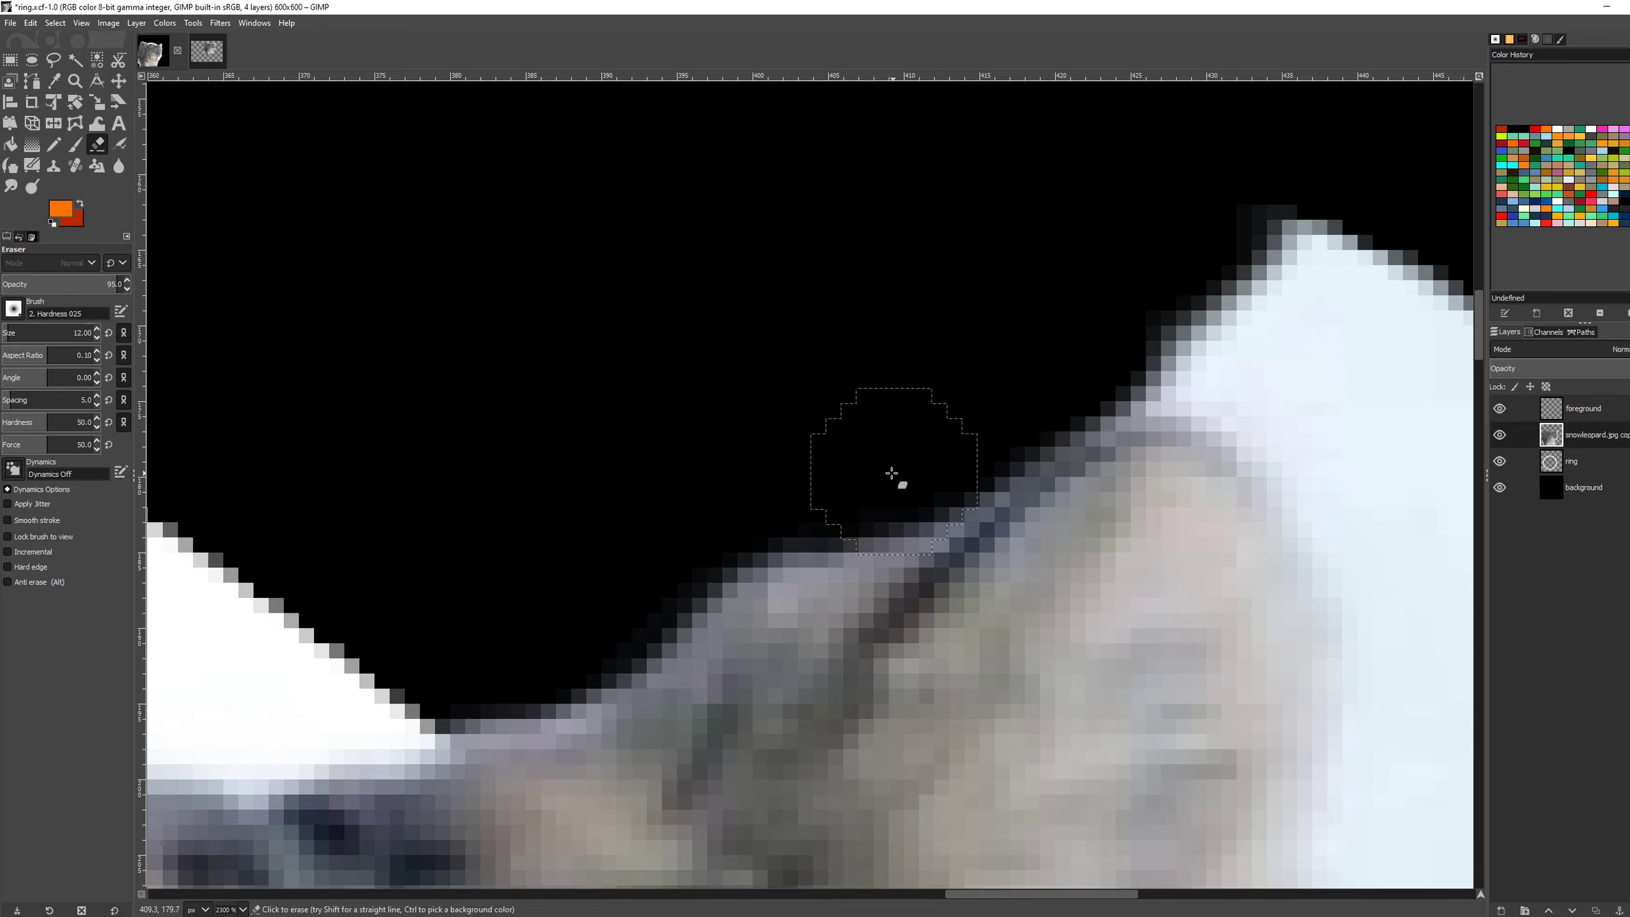
pyautogui.moveTo(1095, 339)
pyautogui.mouseDown()
pyautogui.moveTo(753, 401)
pyautogui.moveTo(999, 308)
pyautogui.moveTo(872, 419)
pyautogui.moveTo(932, 426)
pyautogui.moveTo(924, 458)
pyautogui.moveTo(948, 473)
pyautogui.moveTo(906, 437)
pyautogui.moveTo(873, 308)
pyautogui.moveTo(1092, 430)
pyautogui.moveTo(1203, 644)
pyautogui.mouseUp()
# Step: Free-select the outer pale fringe from the far ear's tip down past the eye, delete it, and clear the selection
pyautogui.scroll(-5, 1027, 510)
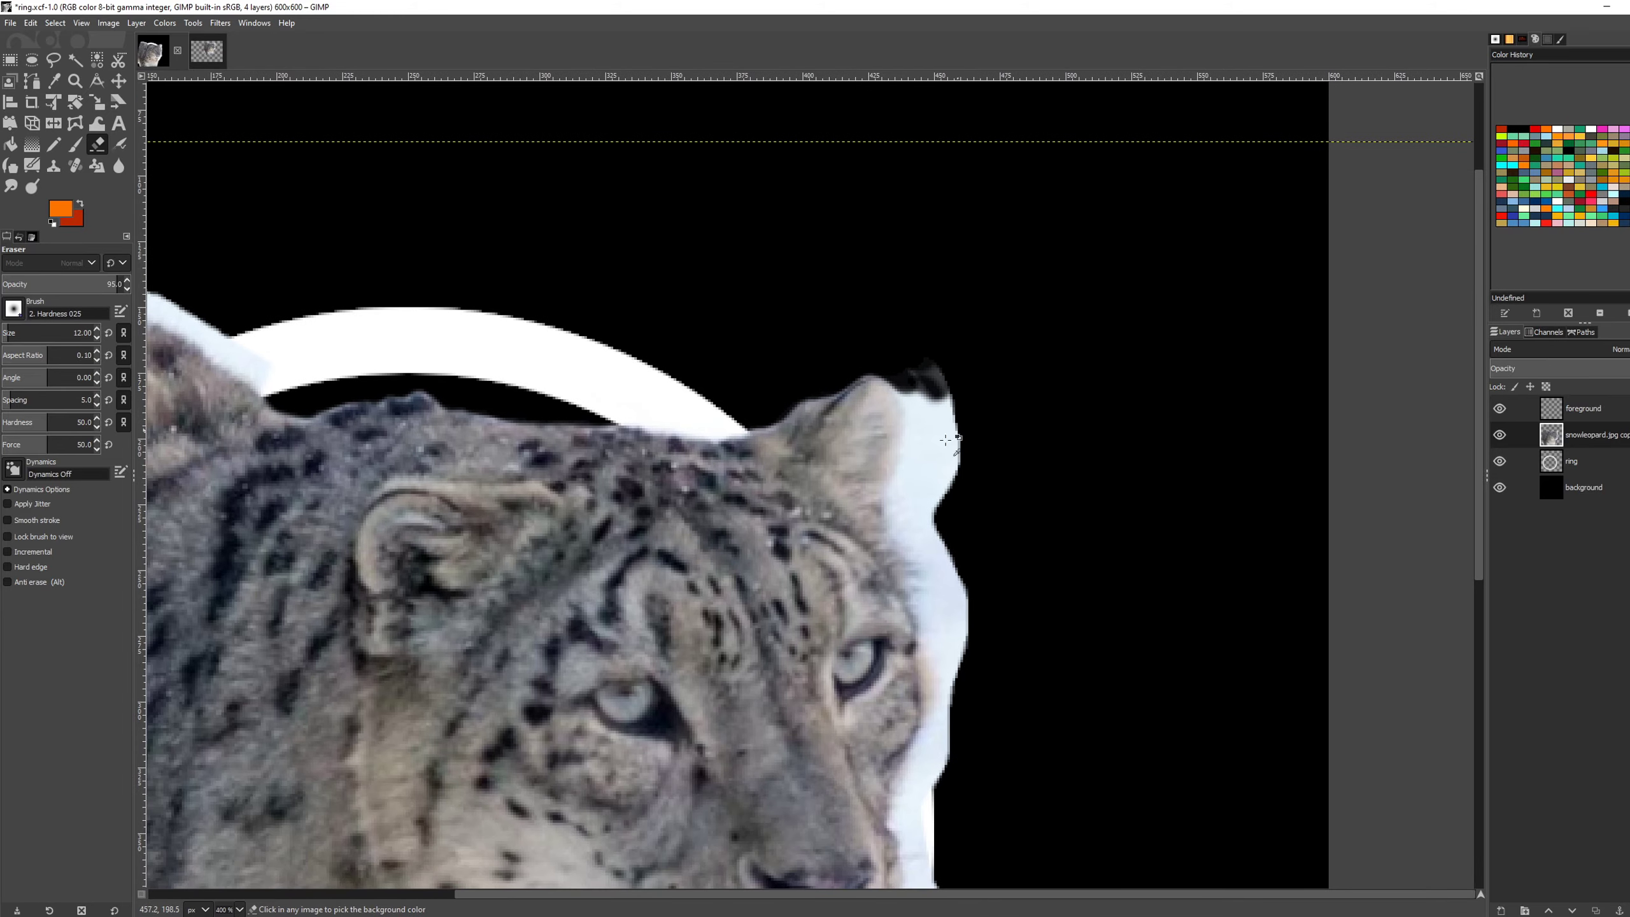
pyautogui.scroll(2, 806, 436)
pyautogui.scroll(1, 807, 436)
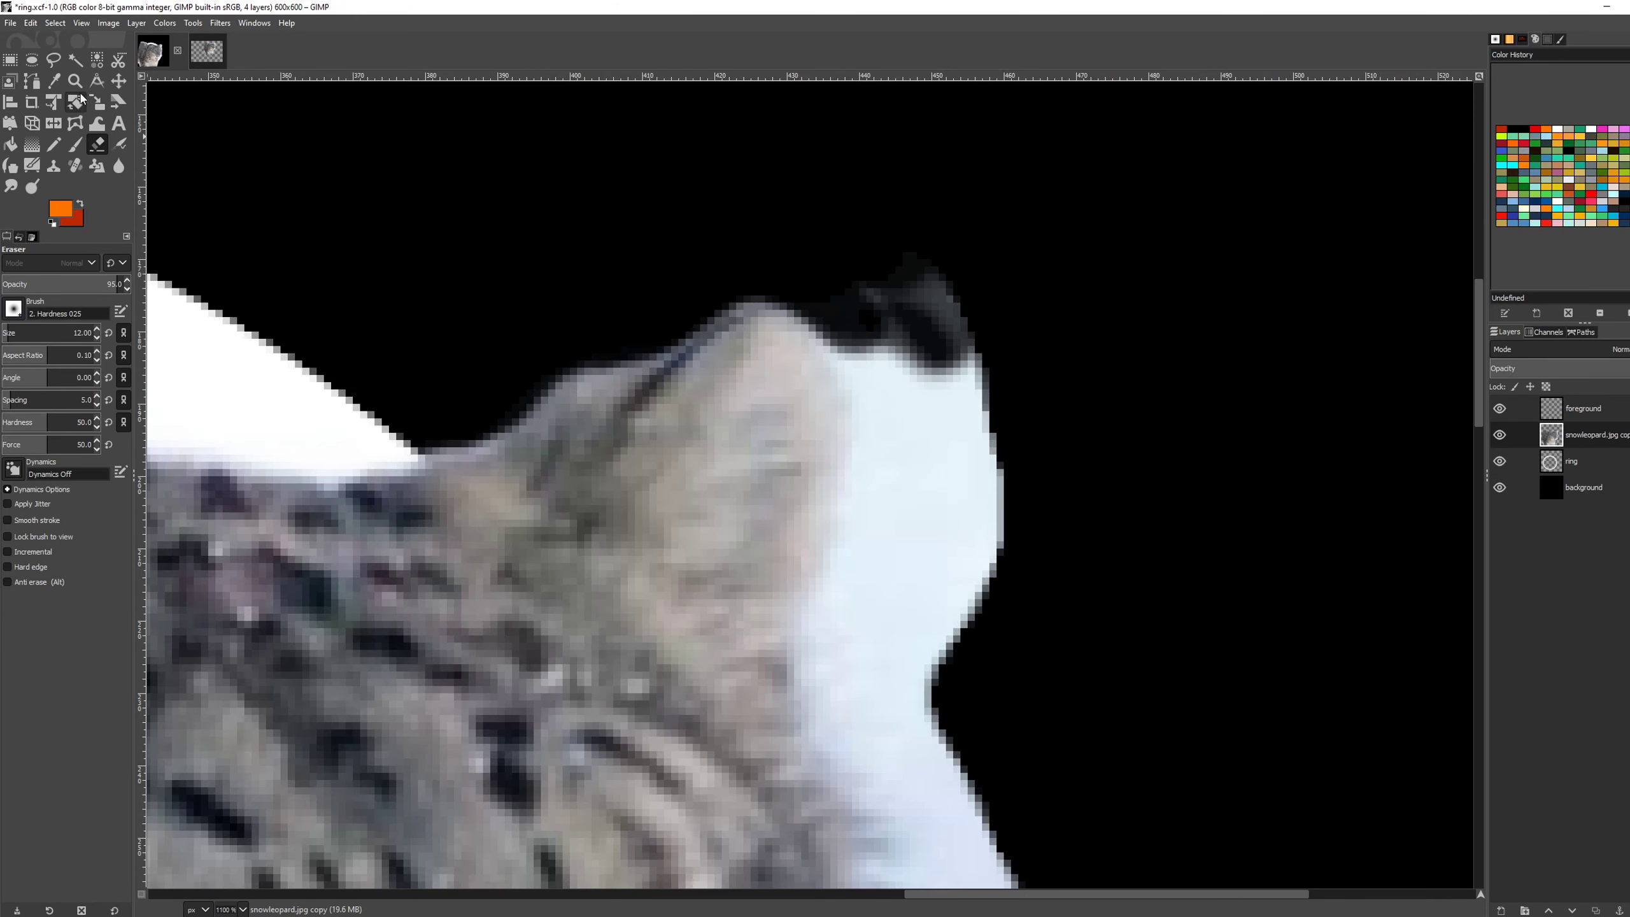
pyautogui.click(55, 61)
pyautogui.scroll(2, 838, 294)
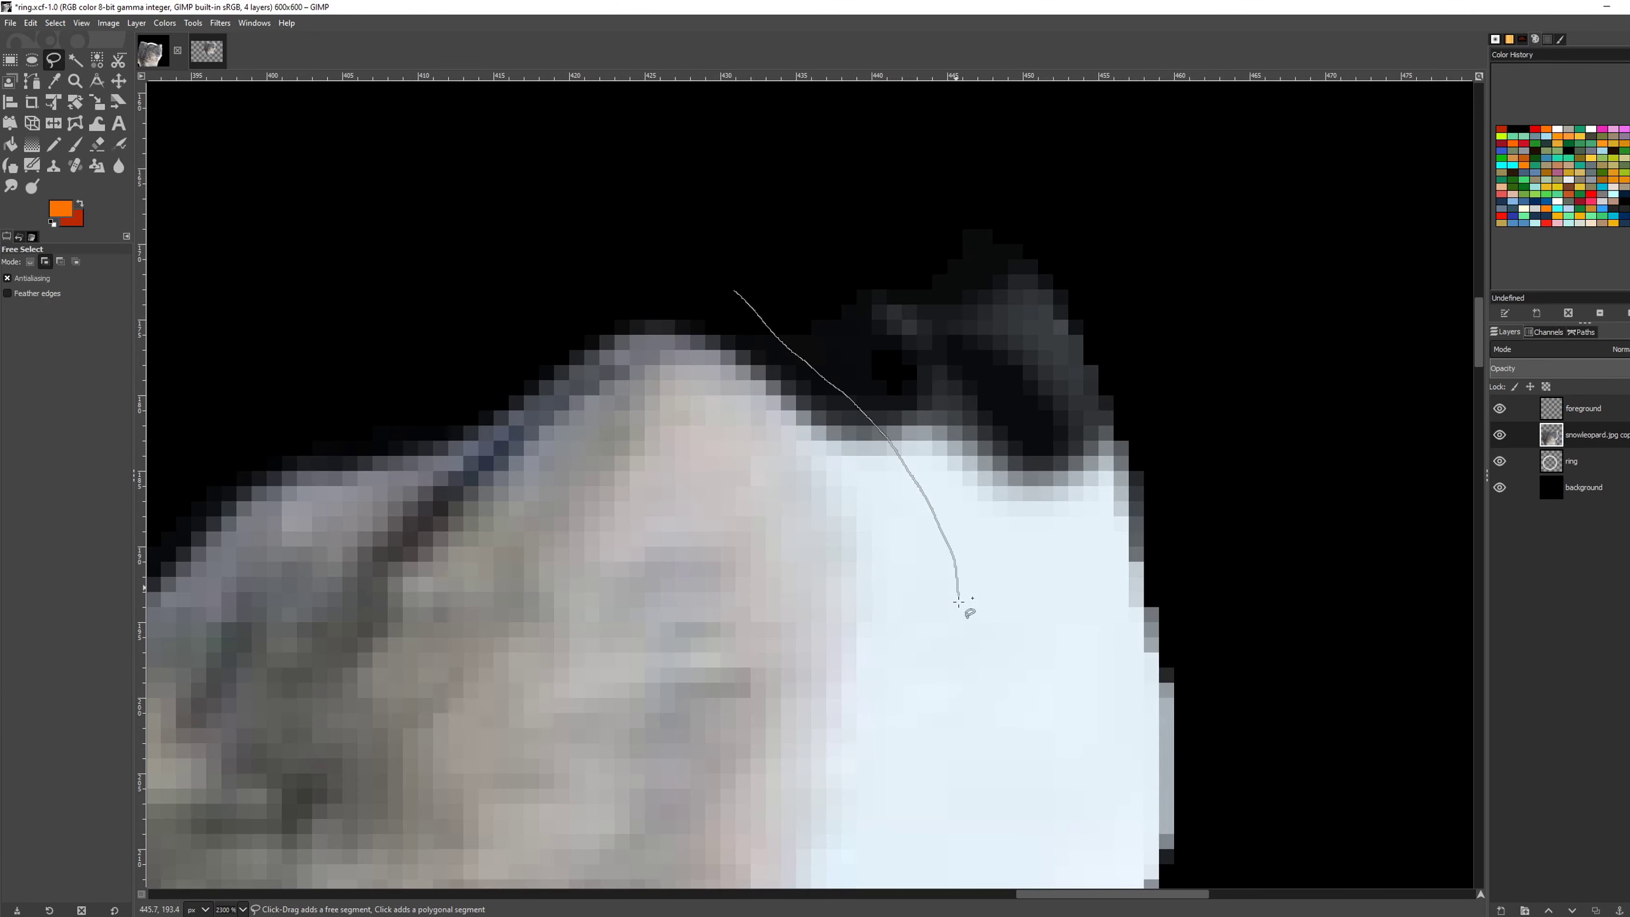
pyautogui.scroll(-4, 958, 603)
pyautogui.scroll(2, 957, 726)
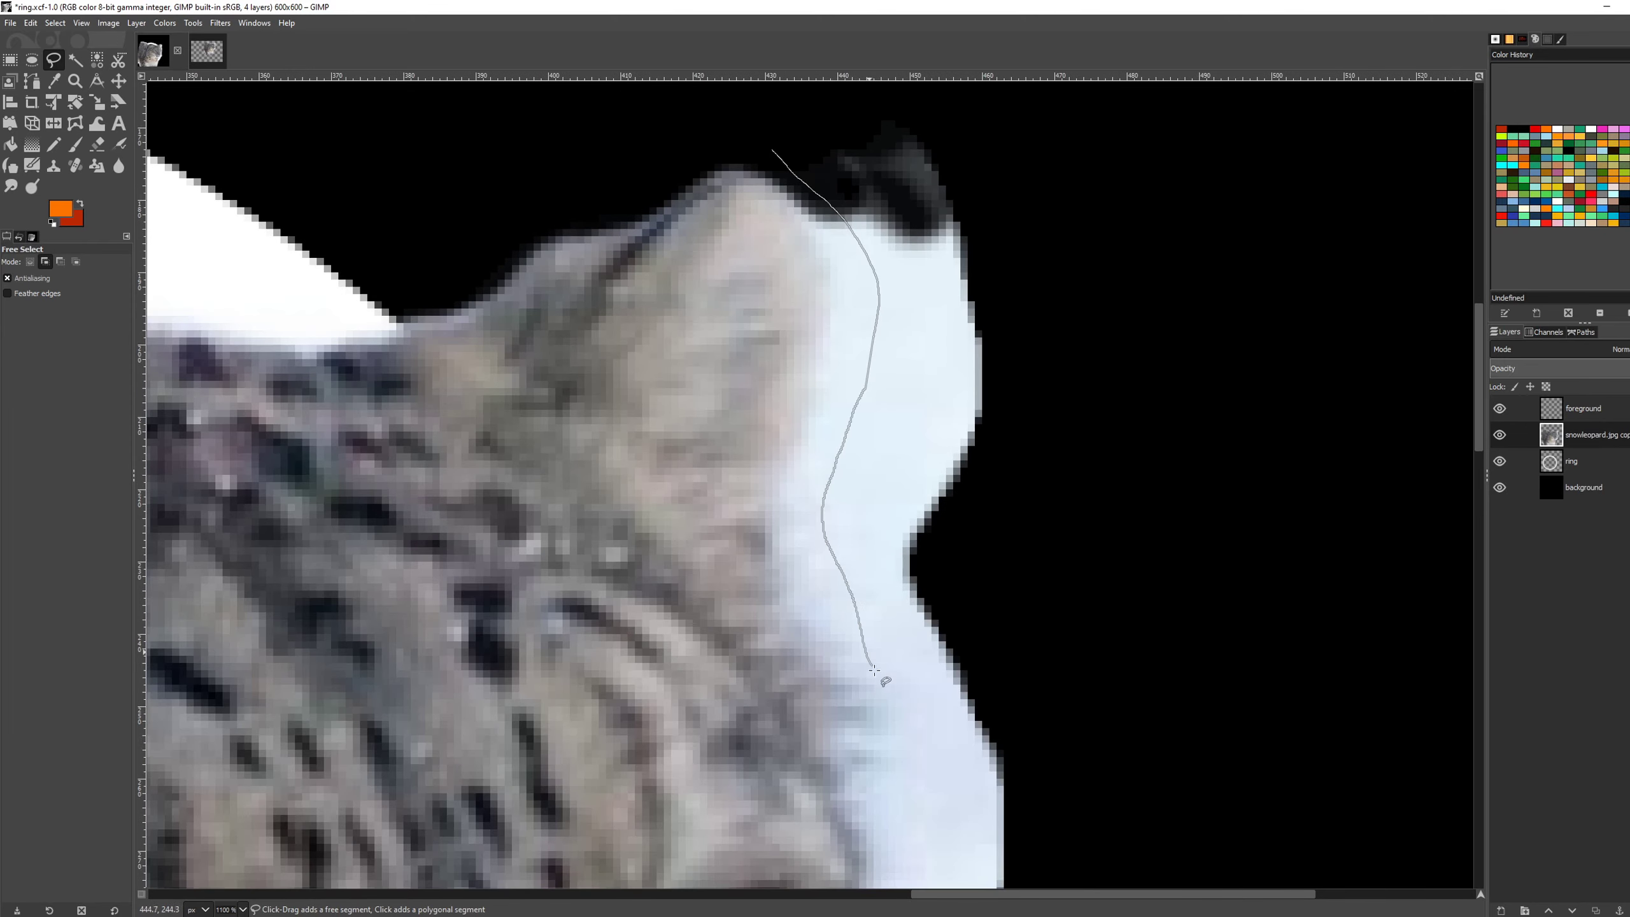
pyautogui.scroll(-3, 841, 468)
pyautogui.scroll(-3, 841, 655)
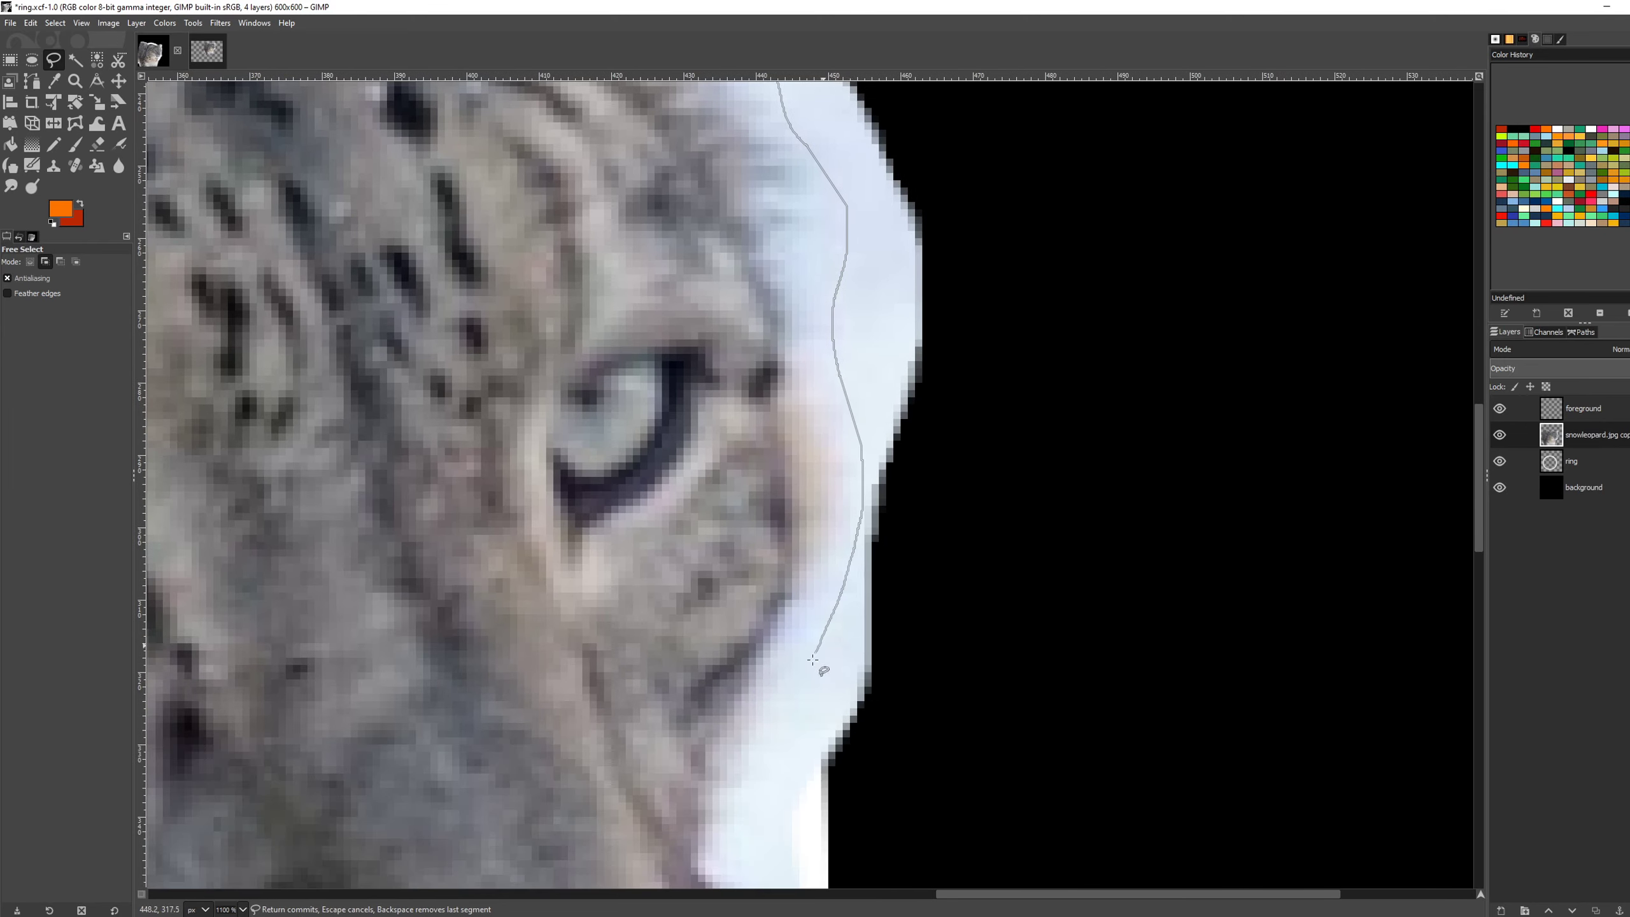
pyautogui.moveTo(813, 660); pyautogui.dragTo(802, 678)
pyautogui.moveTo(785, 725); pyautogui.dragTo(863, 509)
pyautogui.keyDown('ctrl'); pyautogui.scroll(-4, 975, 761); pyautogui.keyUp('ctrl')
pyautogui.keyDown('ctrl'); pyautogui.scroll(2, 1091, 404); pyautogui.keyUp('ctrl')
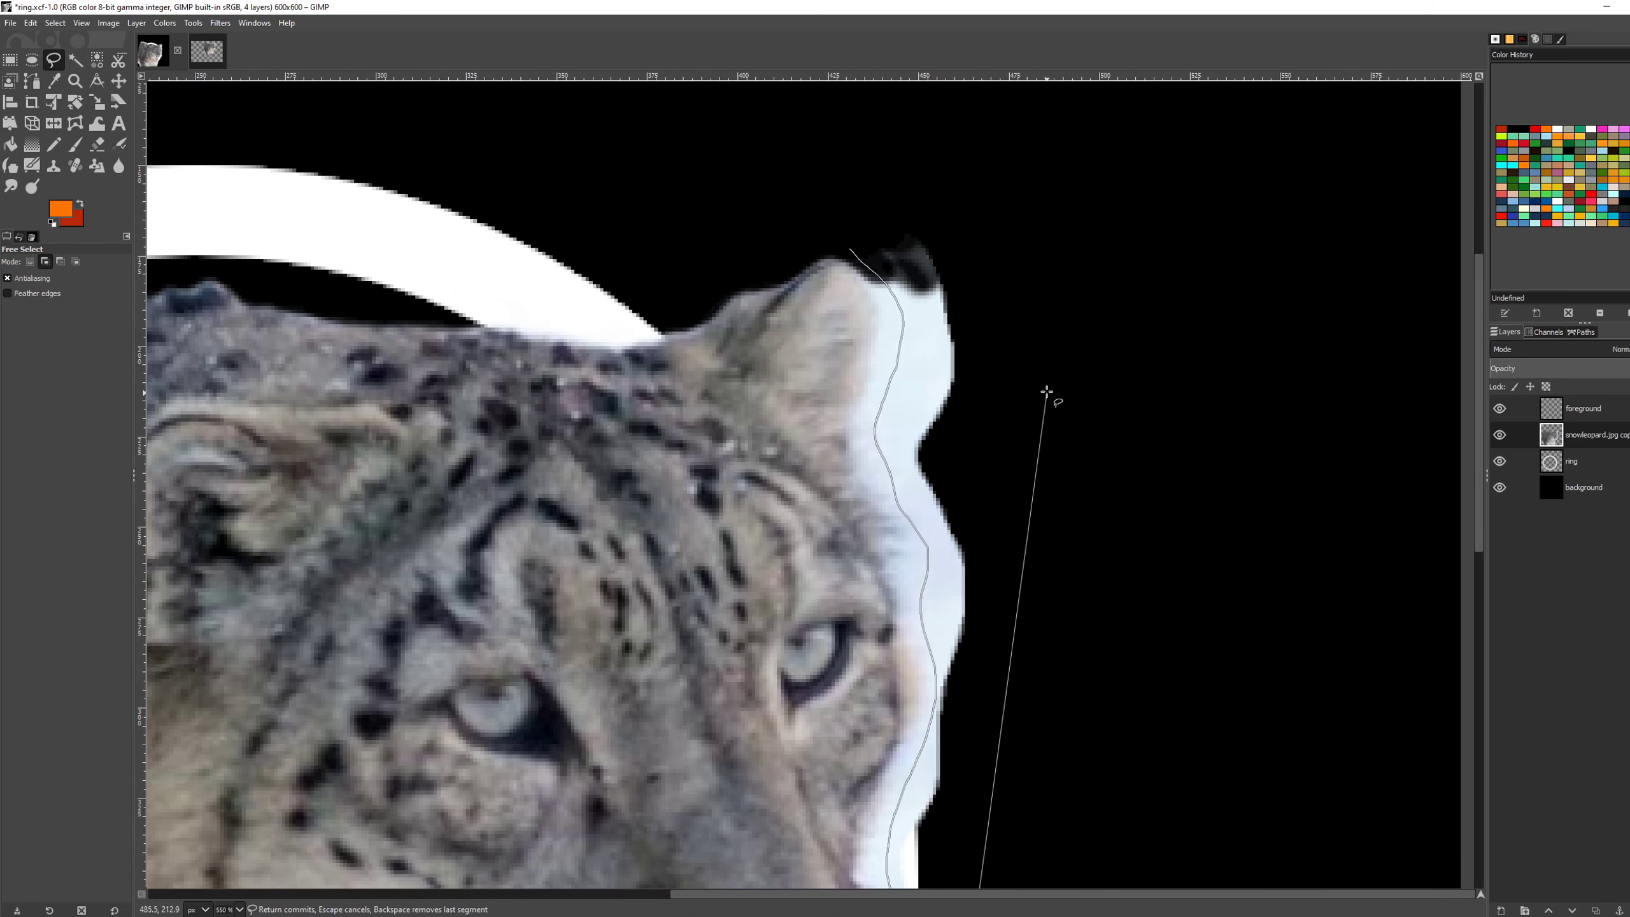
pyautogui.click(850, 248)
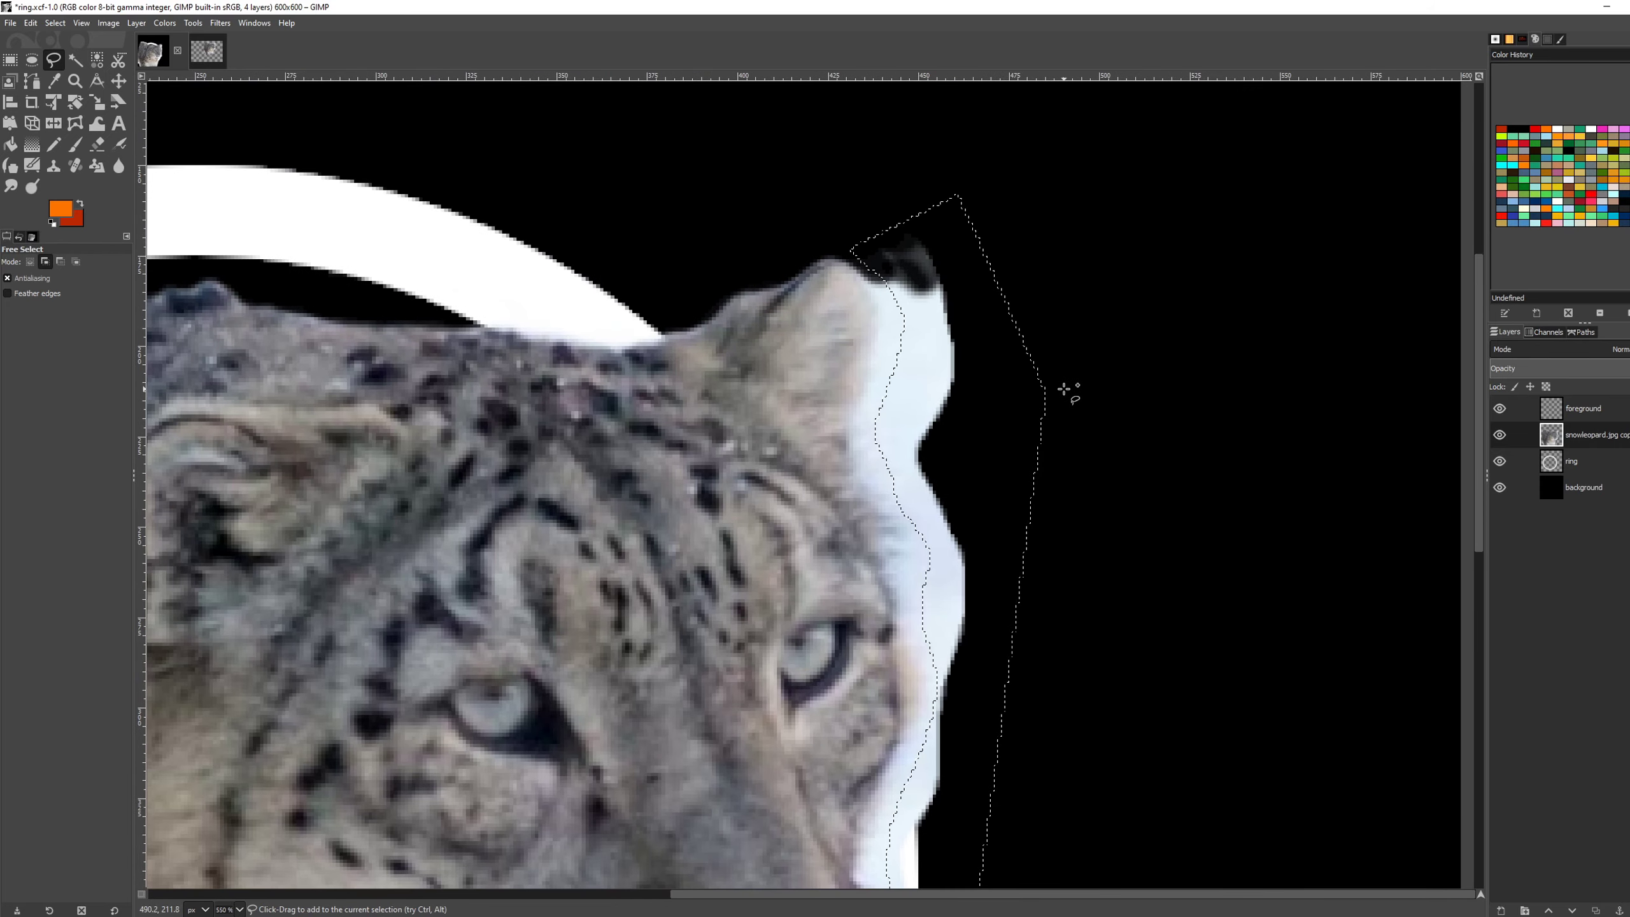
pyautogui.press('Delete')
pyautogui.click(55, 23)
pyautogui.click(66, 59)
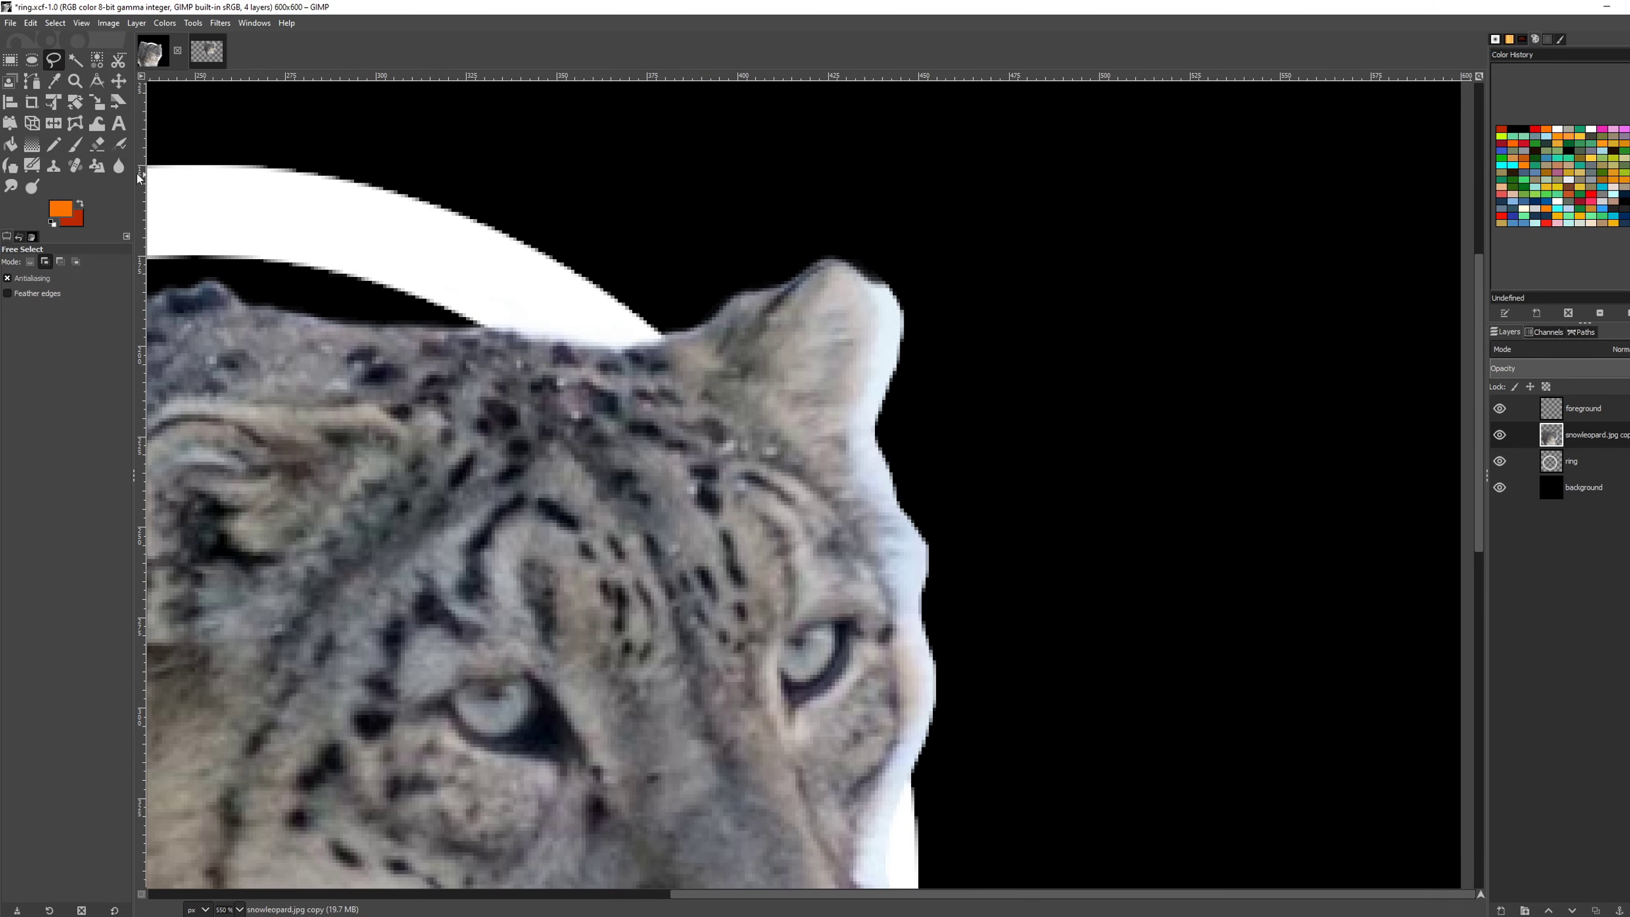
# Step: Erase the remaining pale fringe along the upper outer edge of the leopard's far ear
pyautogui.hotkey('shift', 'e')
pyautogui.keyDown('ctrl'); pyautogui.scroll(3, 905, 289); pyautogui.keyUp('ctrl')
pyautogui.keyDown('ctrl'); pyautogui.scroll(2, 905, 289); pyautogui.keyUp('ctrl')
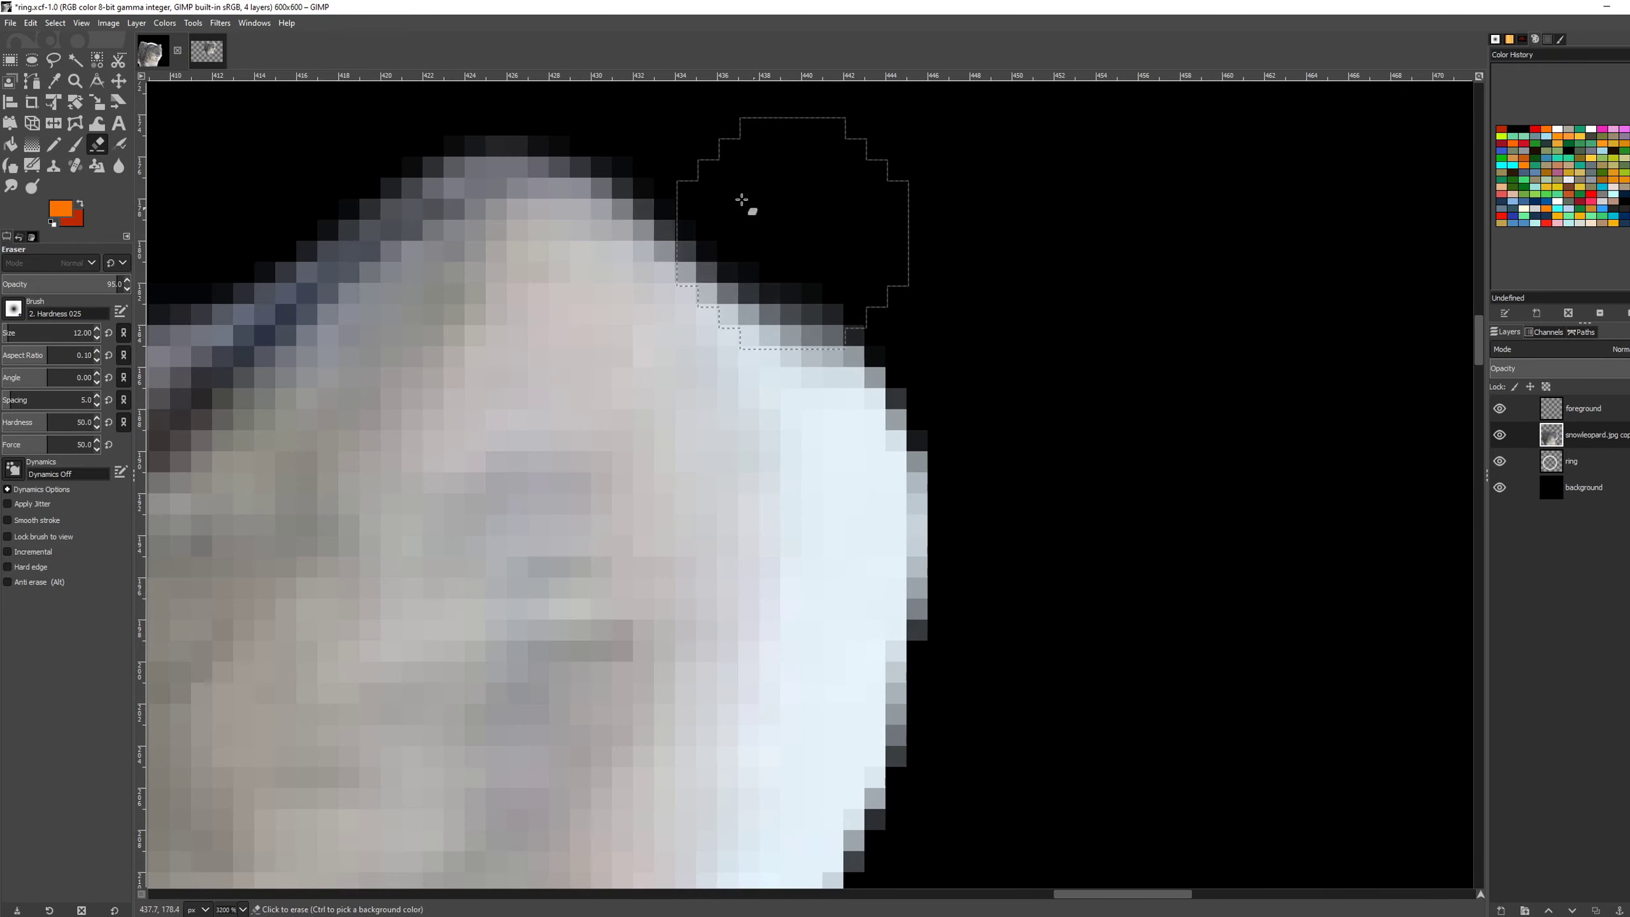
pyautogui.moveTo(739, 197); pyautogui.dragTo(863, 402)
pyautogui.moveTo(811, 291)
pyautogui.mouseDown()
pyautogui.moveTo(901, 569)
pyautogui.moveTo(896, 539)
pyautogui.mouseUp()
pyautogui.moveTo(768, 238); pyautogui.dragTo(875, 560)
pyautogui.moveTo(869, 577); pyautogui.dragTo(893, 496)
pyautogui.keyDown('ctrl'); pyautogui.scroll(-5, 939, 521); pyautogui.keyUp('ctrl')
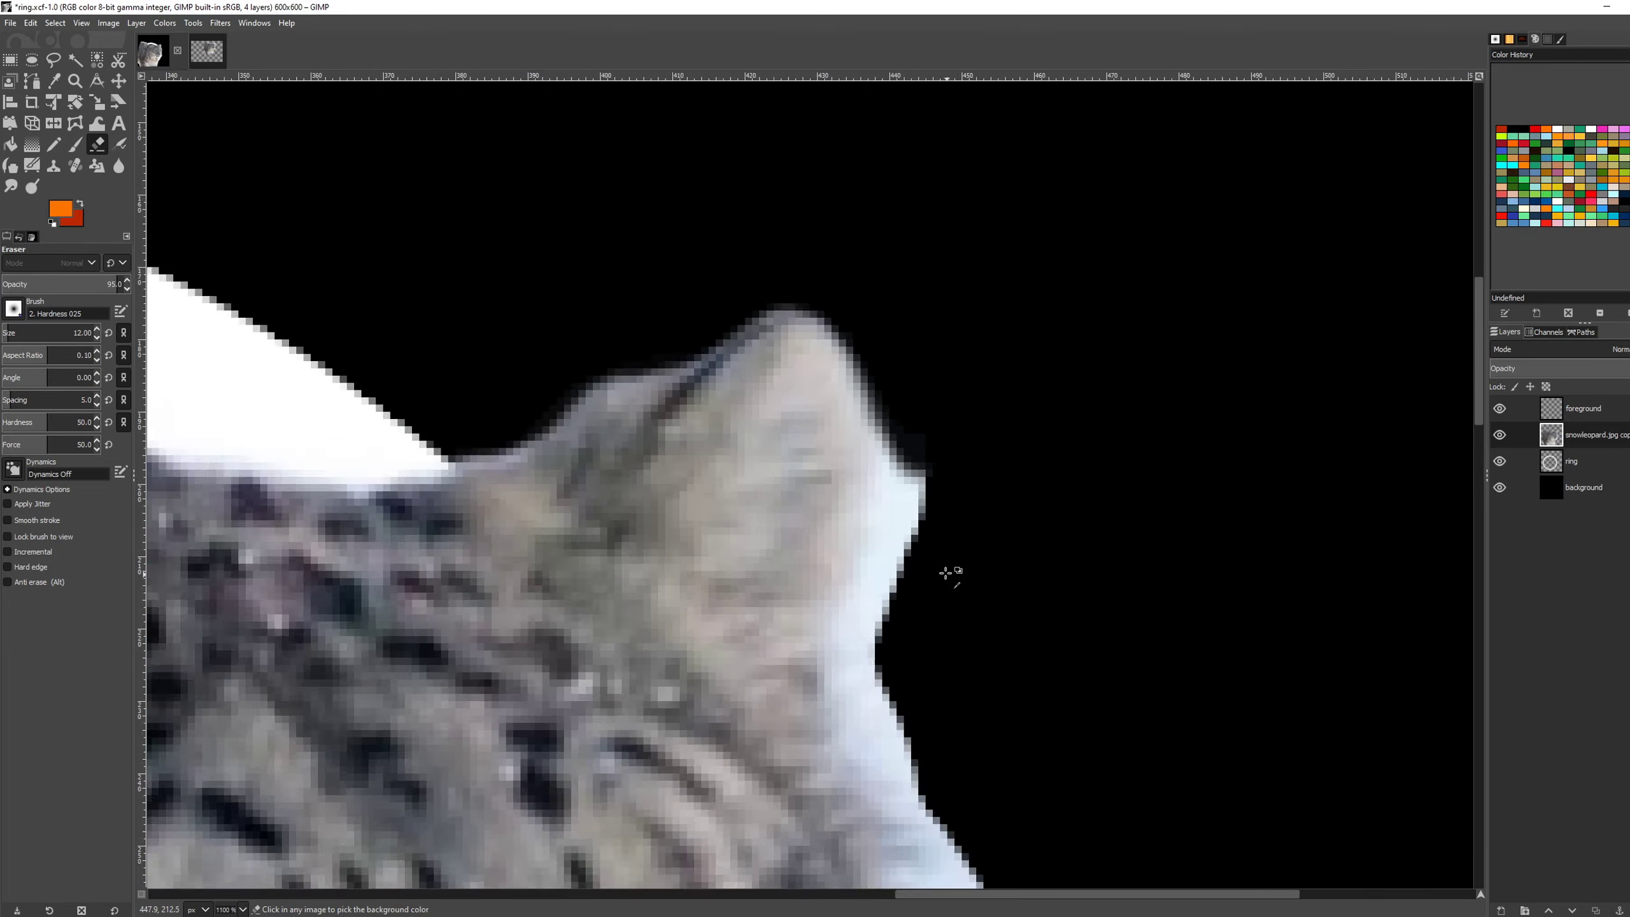
# Step: Set the eraser hardness to 25 and erase the pale fringe down the far ear's lower outer edge
pyautogui.keyDown('ctrl'); pyautogui.scroll(4, 817, 537); pyautogui.keyUp('ctrl')
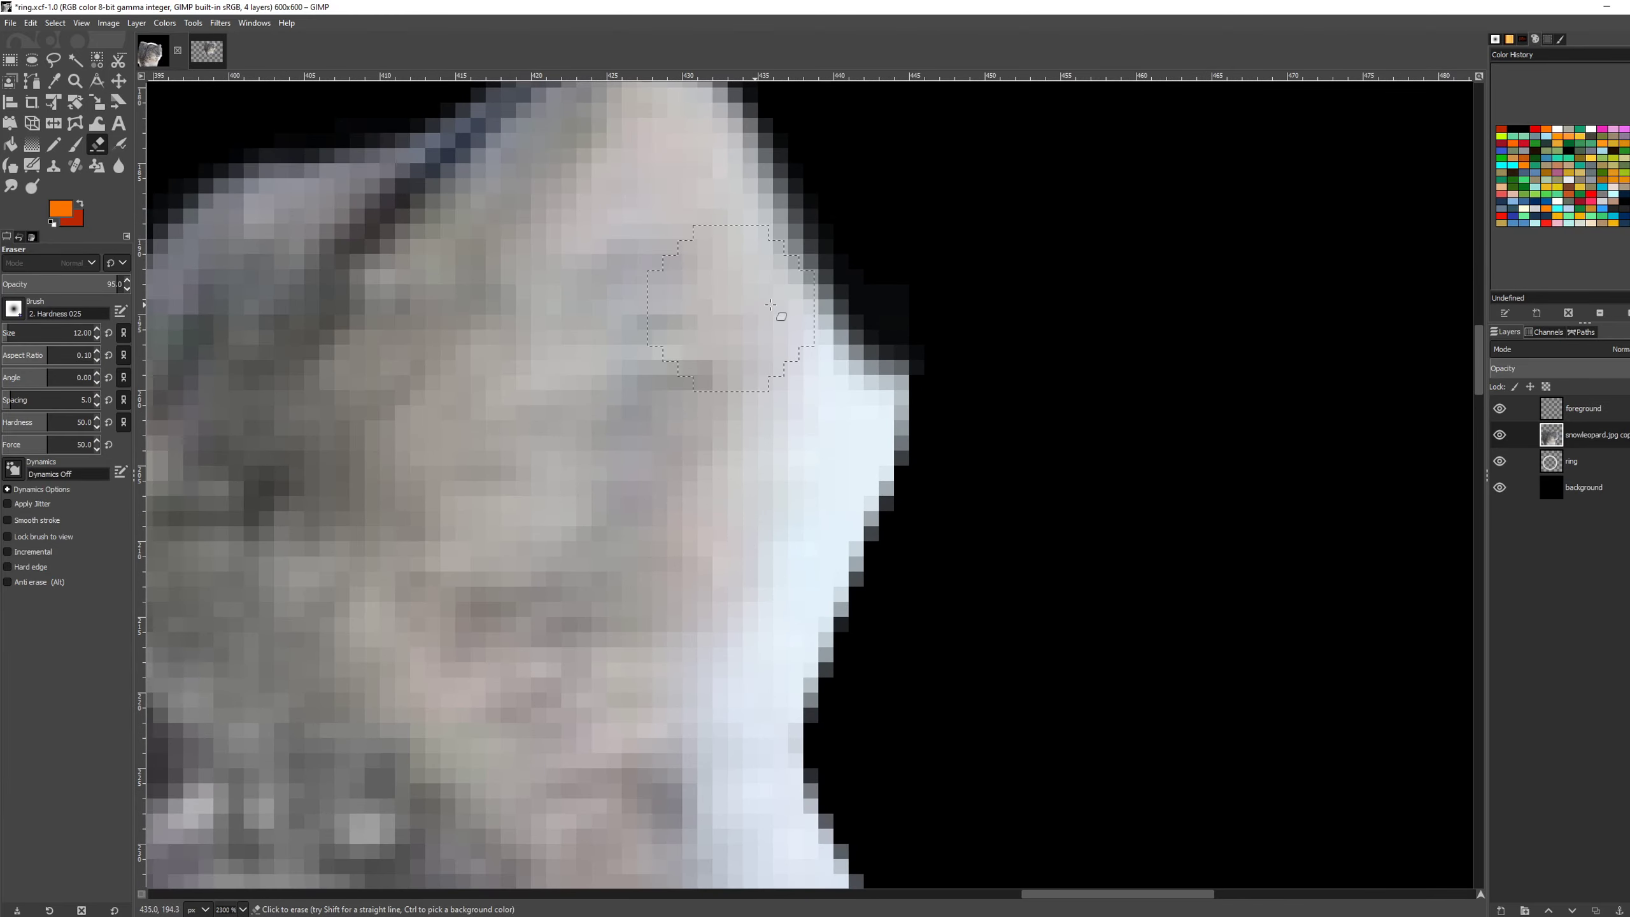
pyautogui.moveTo(862, 468); pyautogui.dragTo(905, 530)
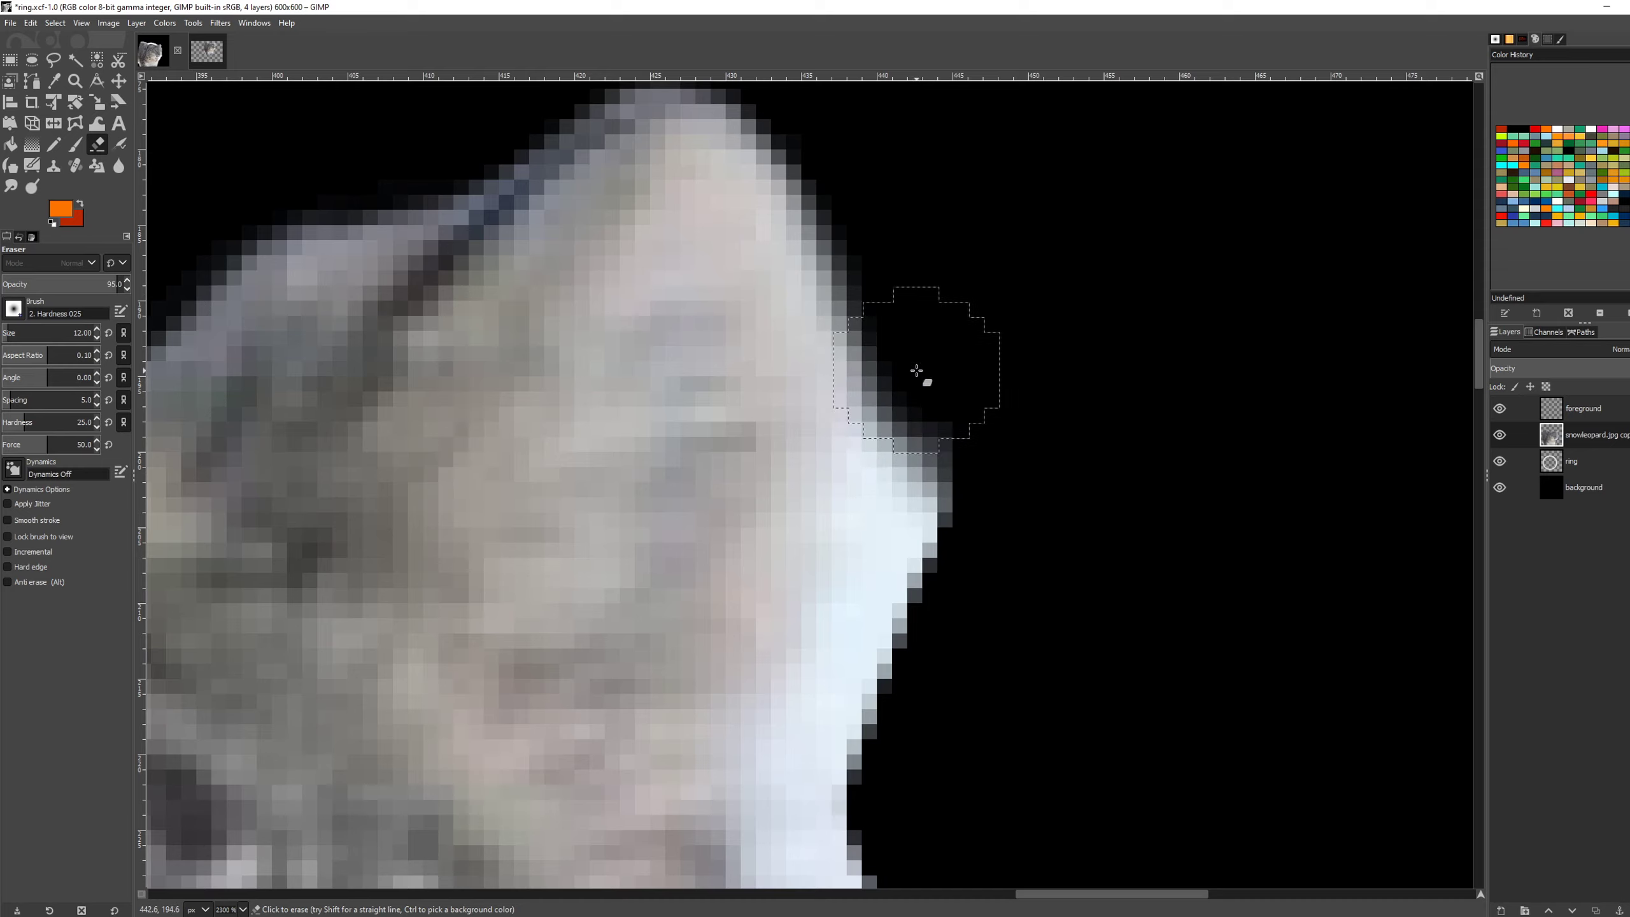
pyautogui.moveTo(956, 472); pyautogui.dragTo(952, 574)
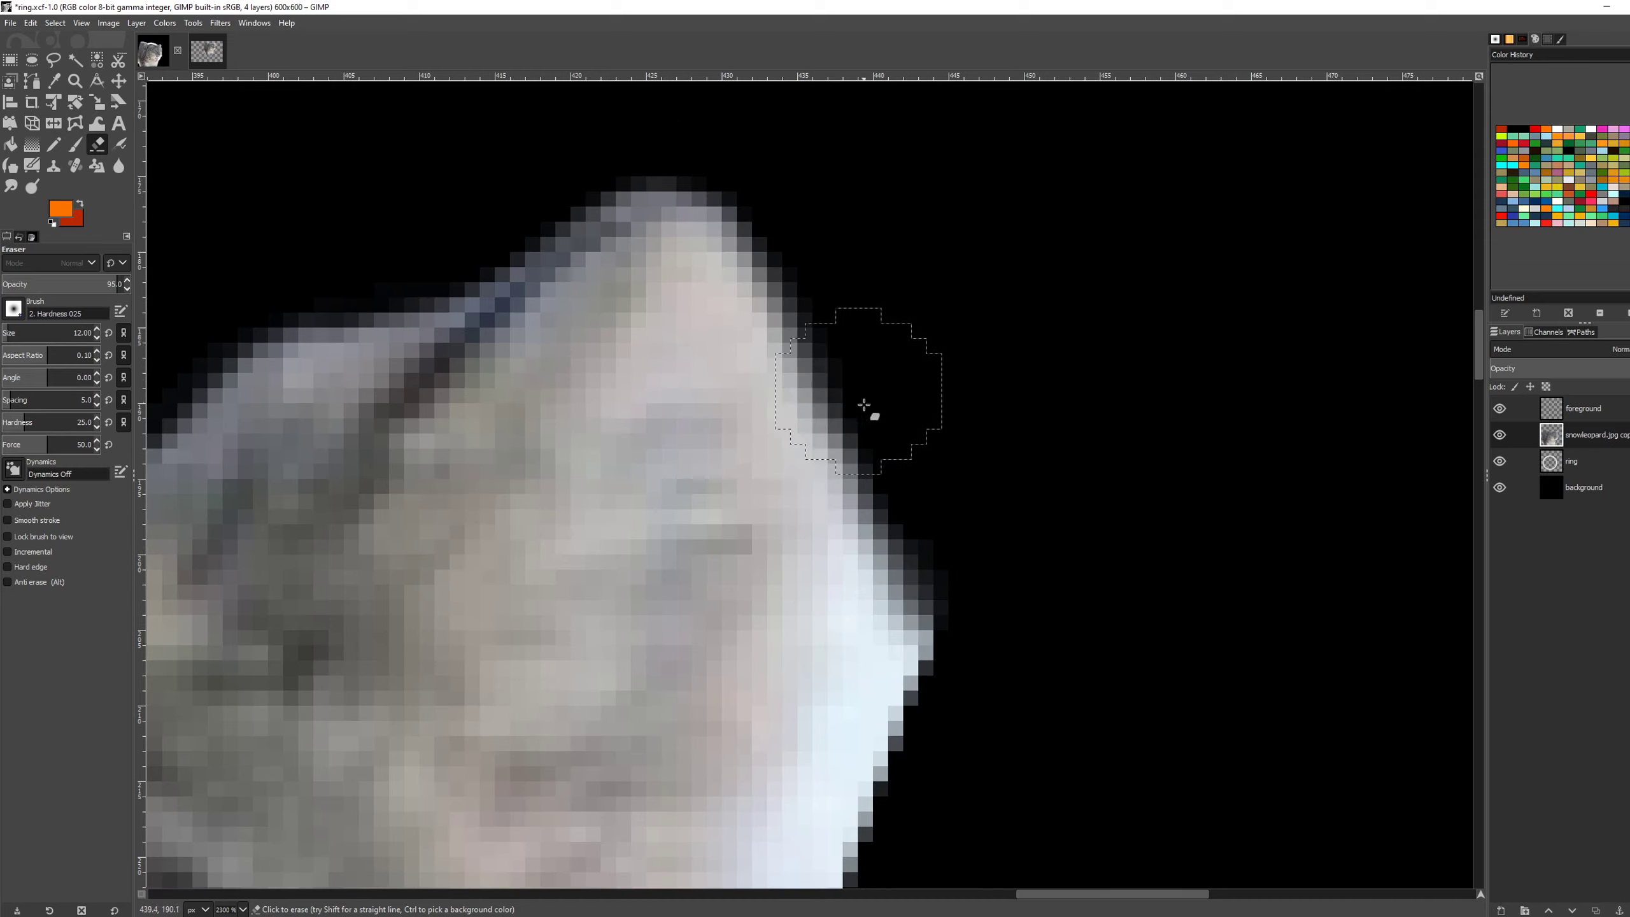
pyautogui.moveTo(868, 504)
pyautogui.mouseDown()
pyautogui.moveTo(856, 407)
pyautogui.moveTo(868, 647)
pyautogui.moveTo(906, 672)
pyautogui.moveTo(858, 491)
pyautogui.mouseUp()
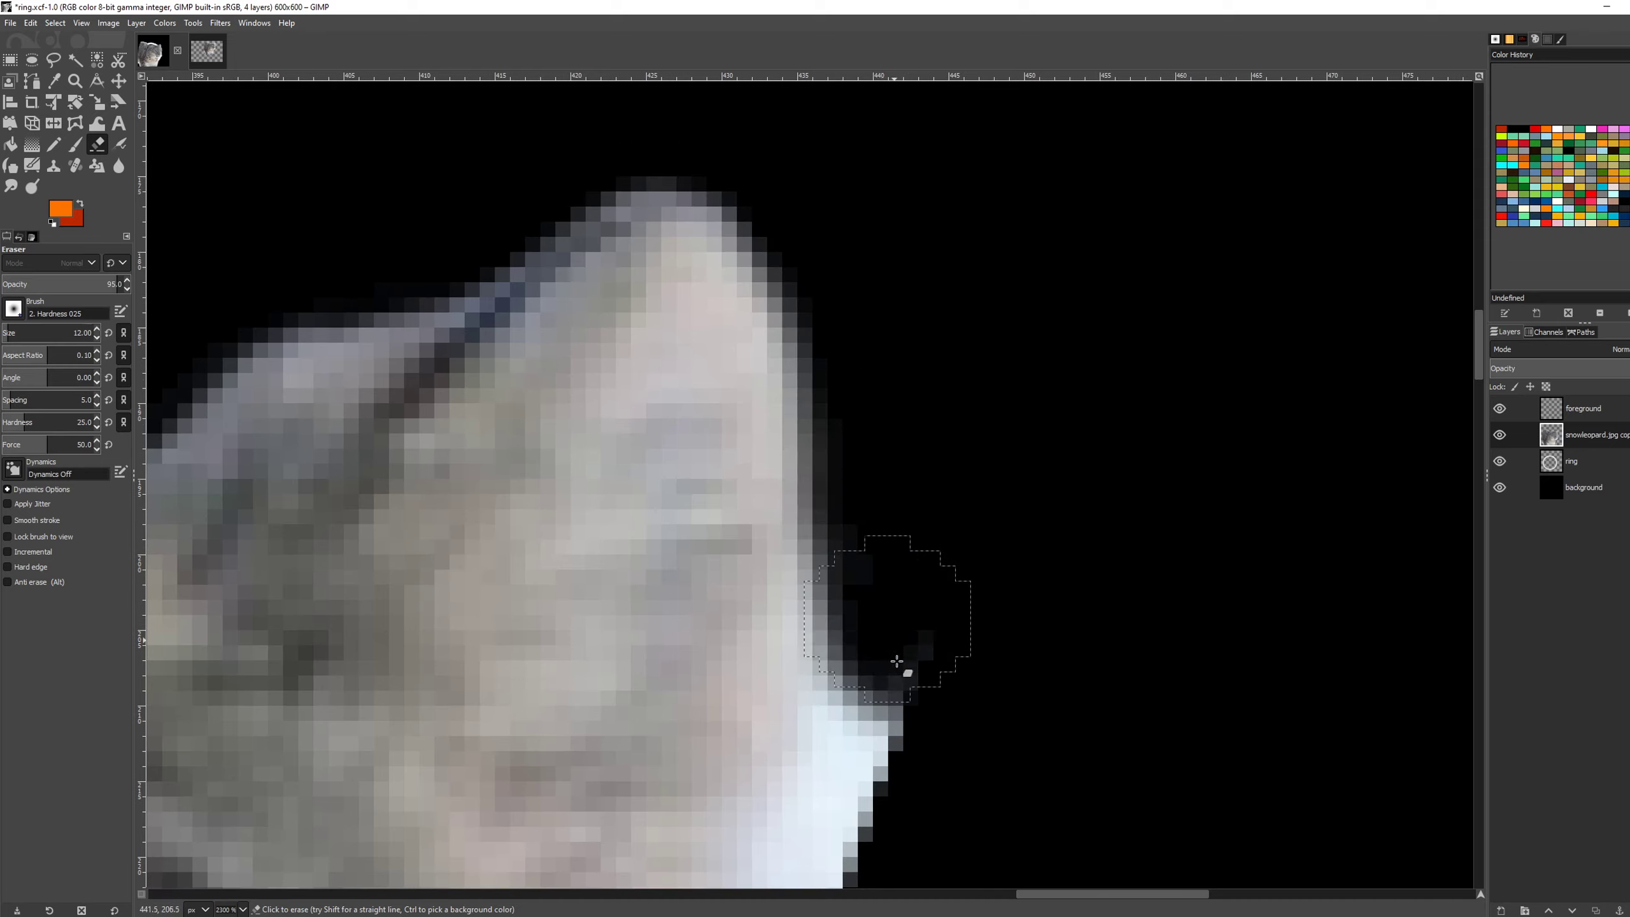
pyautogui.scroll(-3, 828, 282)
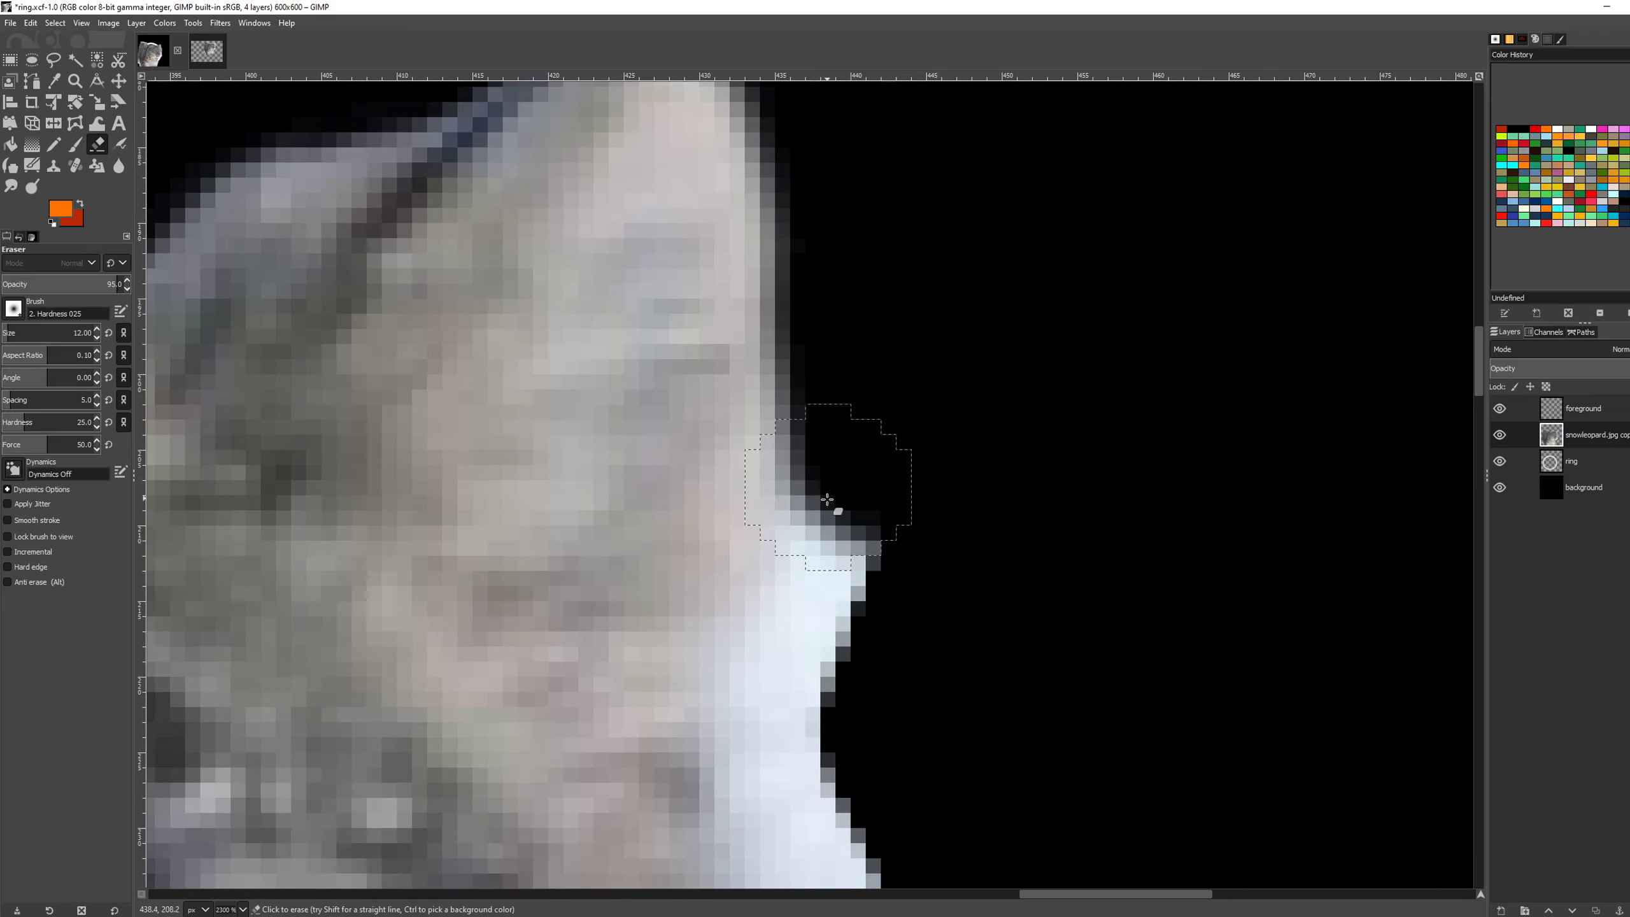
pyautogui.moveTo(852, 557)
pyautogui.mouseDown()
pyautogui.moveTo(823, 678)
pyautogui.moveTo(796, 720)
pyautogui.moveTo(798, 630)
pyautogui.moveTo(759, 733)
pyautogui.moveTo(813, 499)
pyautogui.moveTo(782, 155)
pyautogui.moveTo(812, 432)
pyautogui.mouseUp()
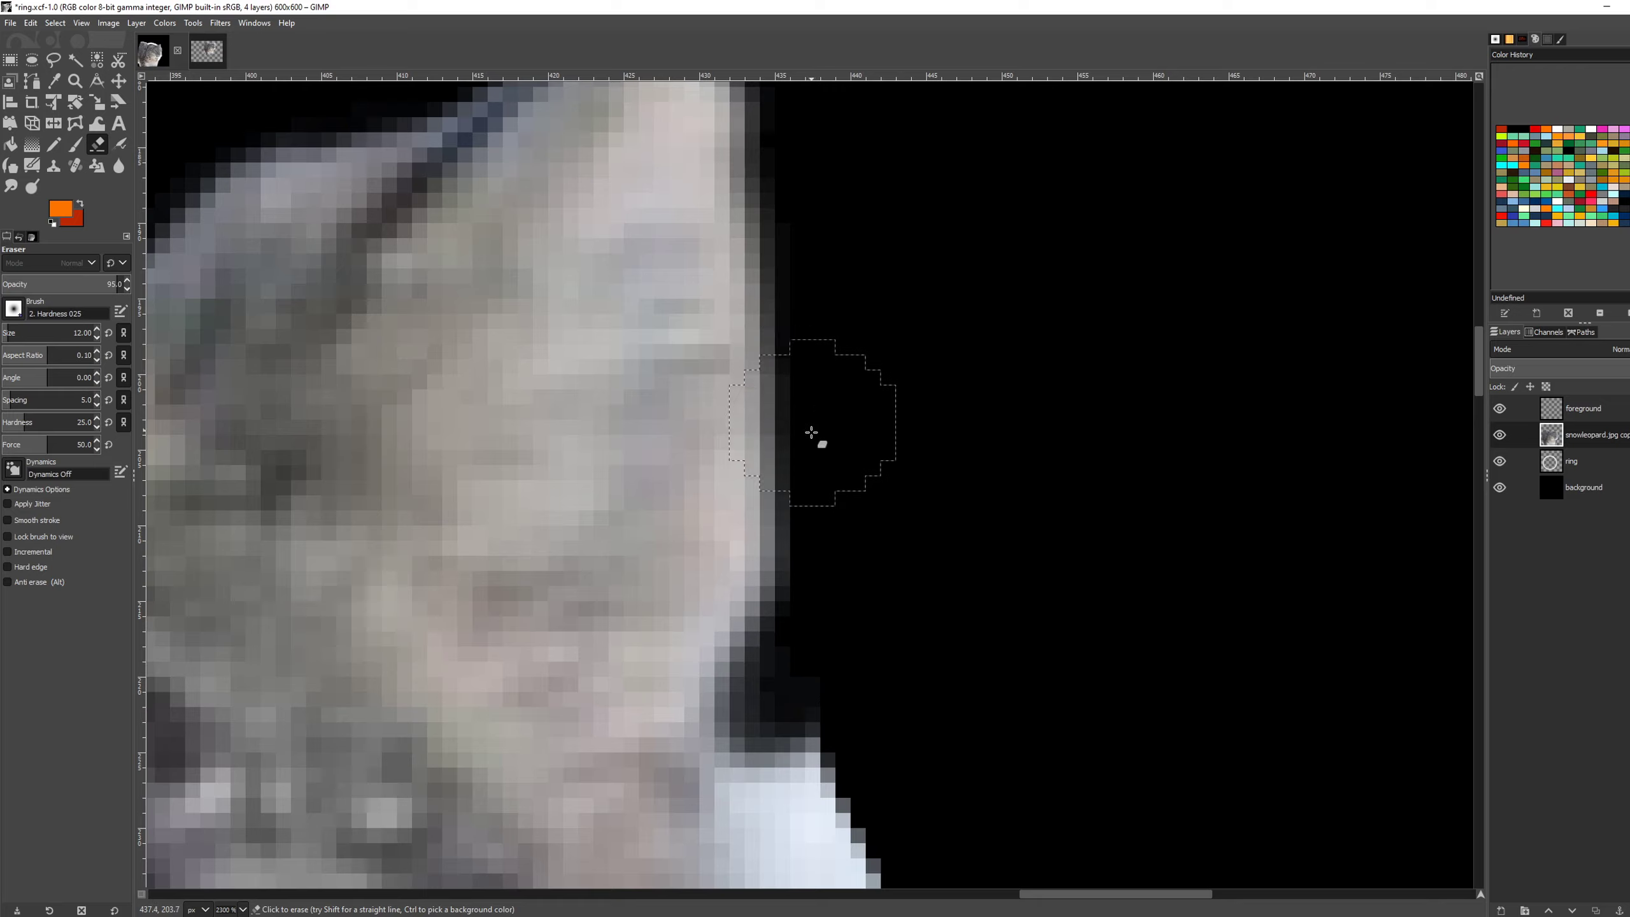
# Step: Erase the pale fringe from the base of the far ear down the forehead to the brow
pyautogui.scroll(-4, 806, 610)
pyautogui.moveTo(822, 603); pyautogui.dragTo(827, 471)
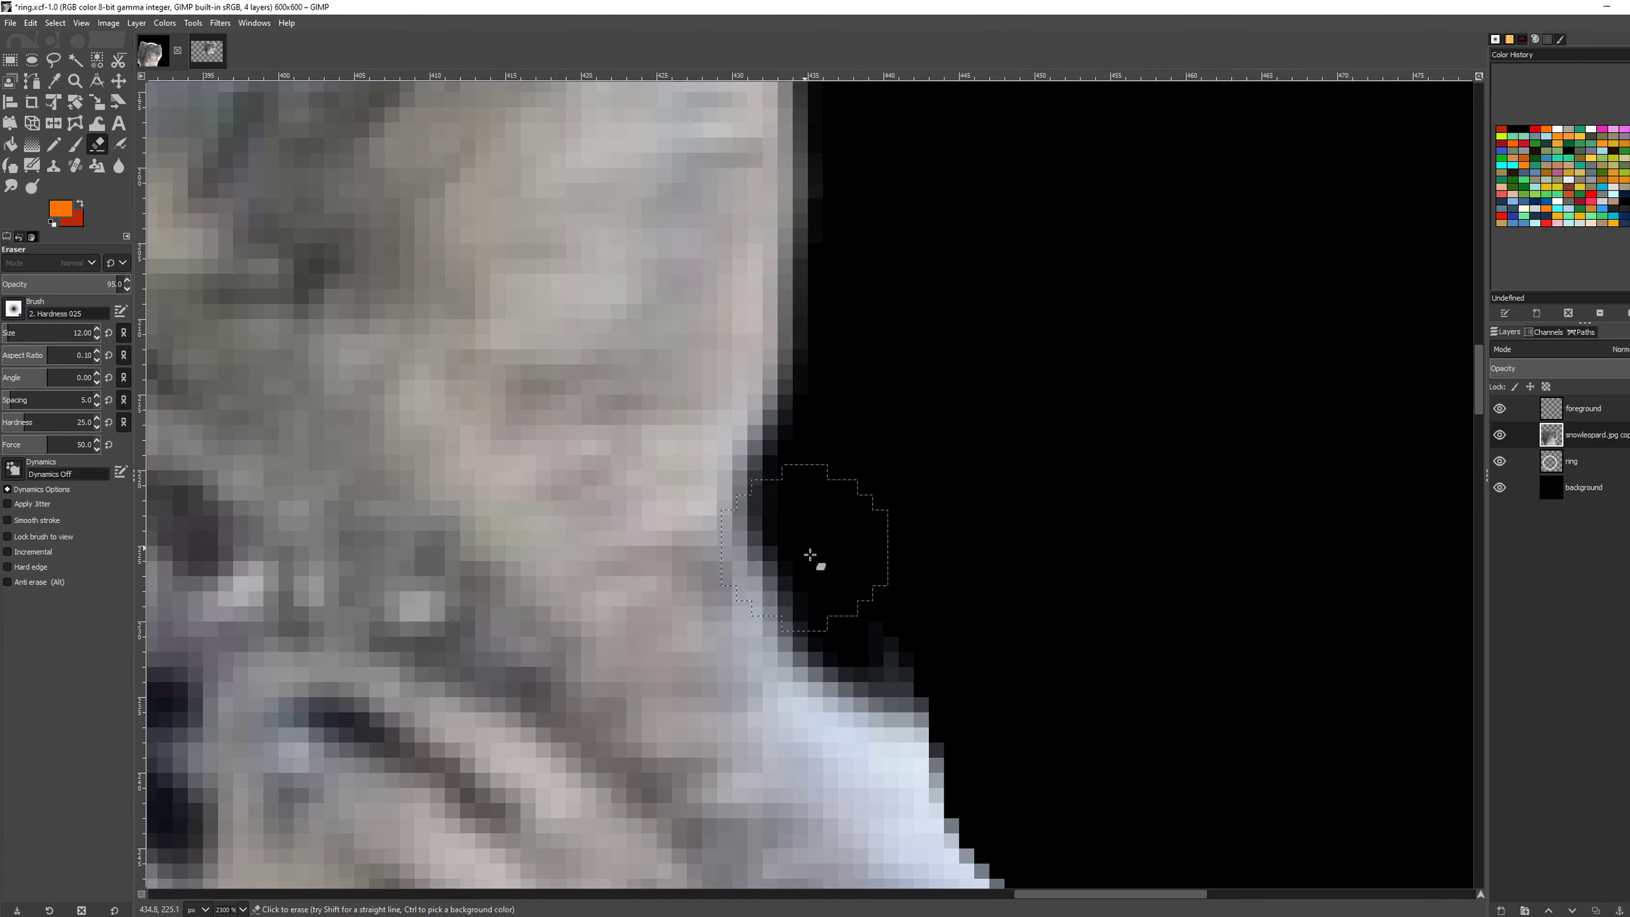
pyautogui.scroll(-4, 810, 554)
pyautogui.hscroll(1, 803, 481)
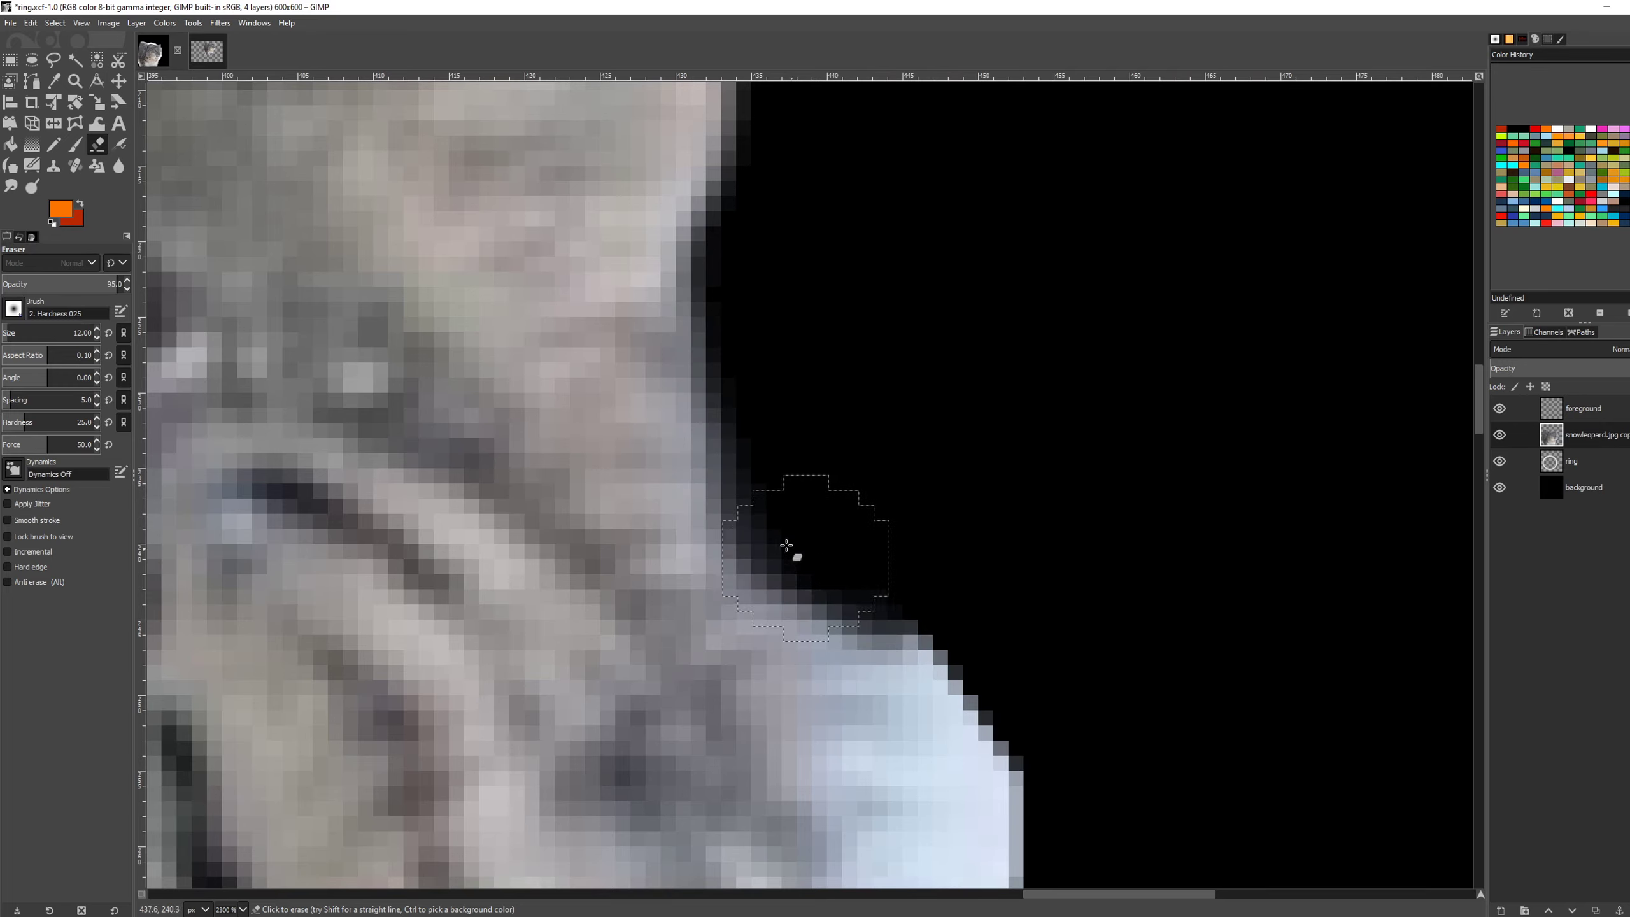
pyautogui.moveTo(849, 610); pyautogui.dragTo(954, 724)
pyautogui.scroll(-5, 954, 724)
pyautogui.moveTo(863, 332)
pyautogui.mouseDown()
pyautogui.moveTo(983, 560)
pyautogui.moveTo(916, 549)
pyautogui.mouseUp()
pyautogui.moveTo(868, 447)
pyautogui.mouseDown()
pyautogui.moveTo(923, 525)
pyautogui.moveTo(830, 437)
pyautogui.moveTo(783, 281)
pyautogui.moveTo(735, 248)
pyautogui.mouseUp()
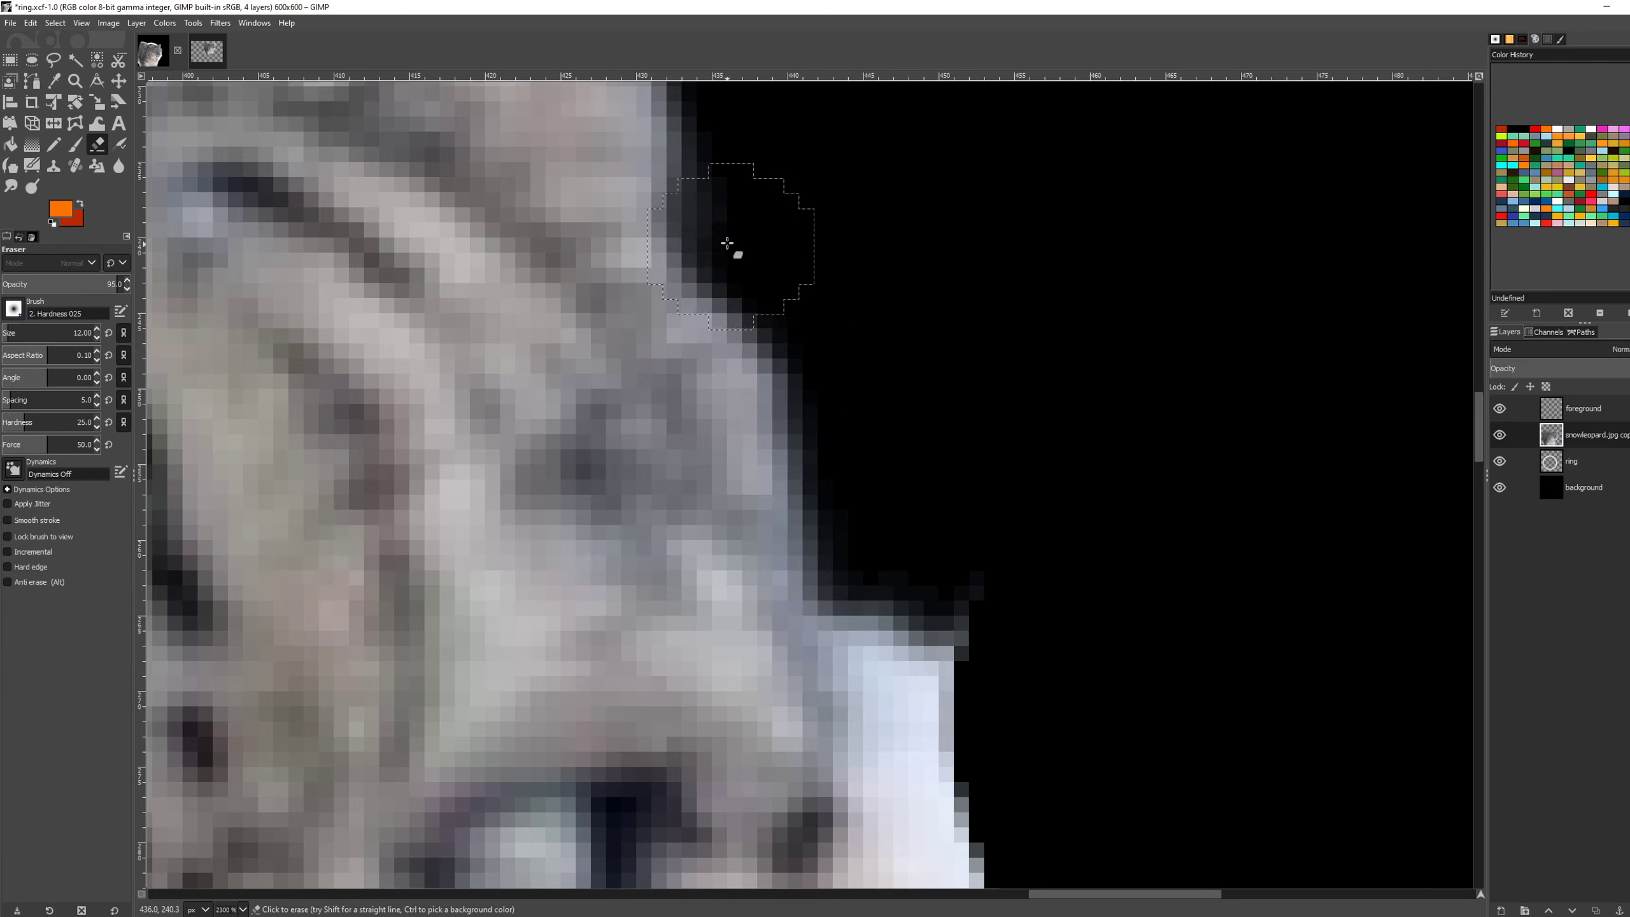
# Step: Smooth the edge between the far ear and the brow, and erase the fringe down beside the far eye
pyautogui.scroll(5, 772, 487)
pyautogui.hscroll(-1, 771, 487)
pyautogui.moveTo(772, 486)
pyautogui.mouseDown()
pyautogui.moveTo(729, 284)
pyautogui.moveTo(740, 374)
pyautogui.moveTo(811, 538)
pyautogui.mouseUp()
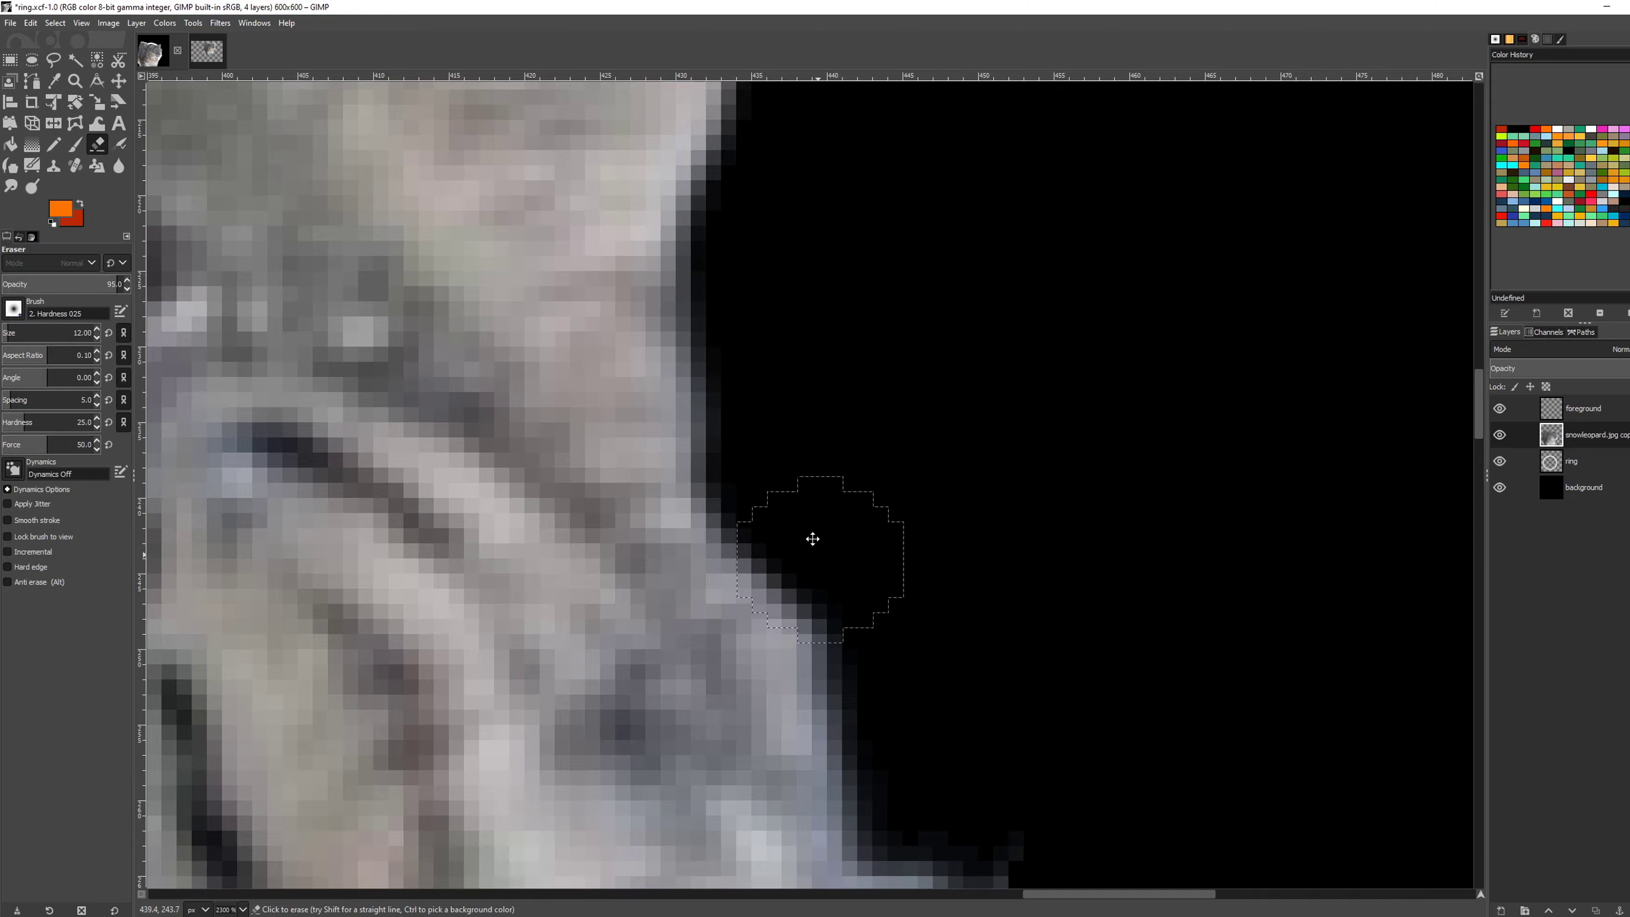
pyautogui.scroll(-5, 811, 538)
pyautogui.moveTo(765, 388)
pyautogui.mouseDown()
pyautogui.moveTo(797, 565)
pyautogui.moveTo(920, 764)
pyautogui.mouseUp()
pyautogui.scroll(-5, 829, 382)
pyautogui.hscroll(1, 830, 382)
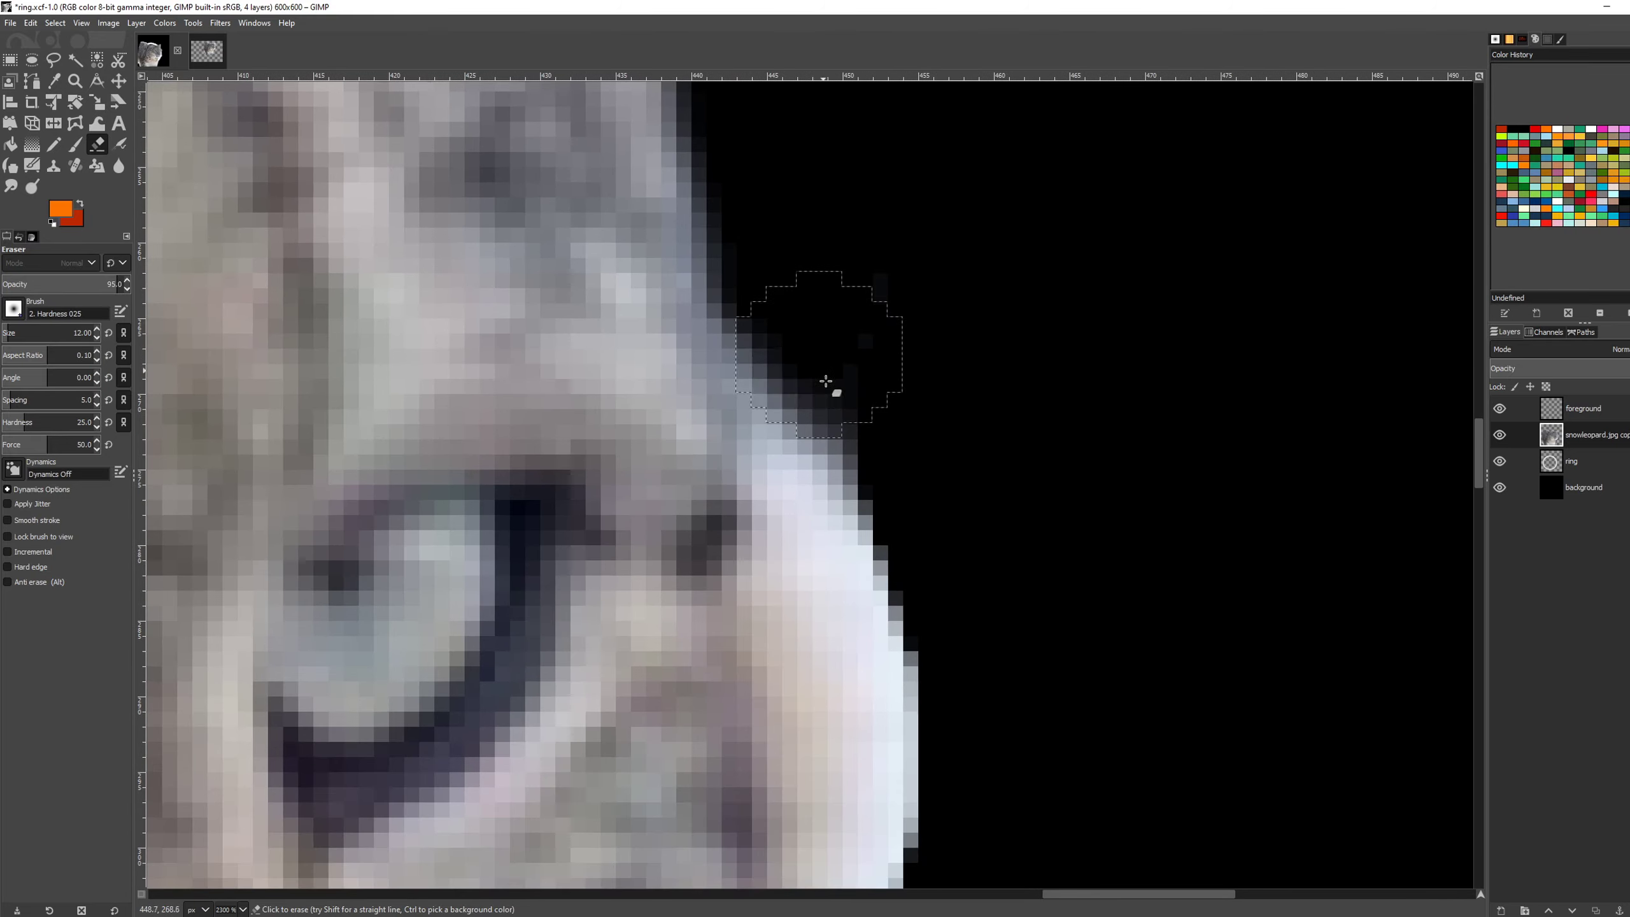
pyautogui.moveTo(830, 382)
pyautogui.mouseDown()
pyautogui.moveTo(877, 526)
pyautogui.moveTo(801, 375)
pyautogui.moveTo(863, 389)
pyautogui.moveTo(808, 335)
pyautogui.moveTo(867, 631)
pyautogui.mouseUp()
pyautogui.keyDown('ctrl'); pyautogui.scroll(-8, 867, 631); pyautogui.keyUp('ctrl')
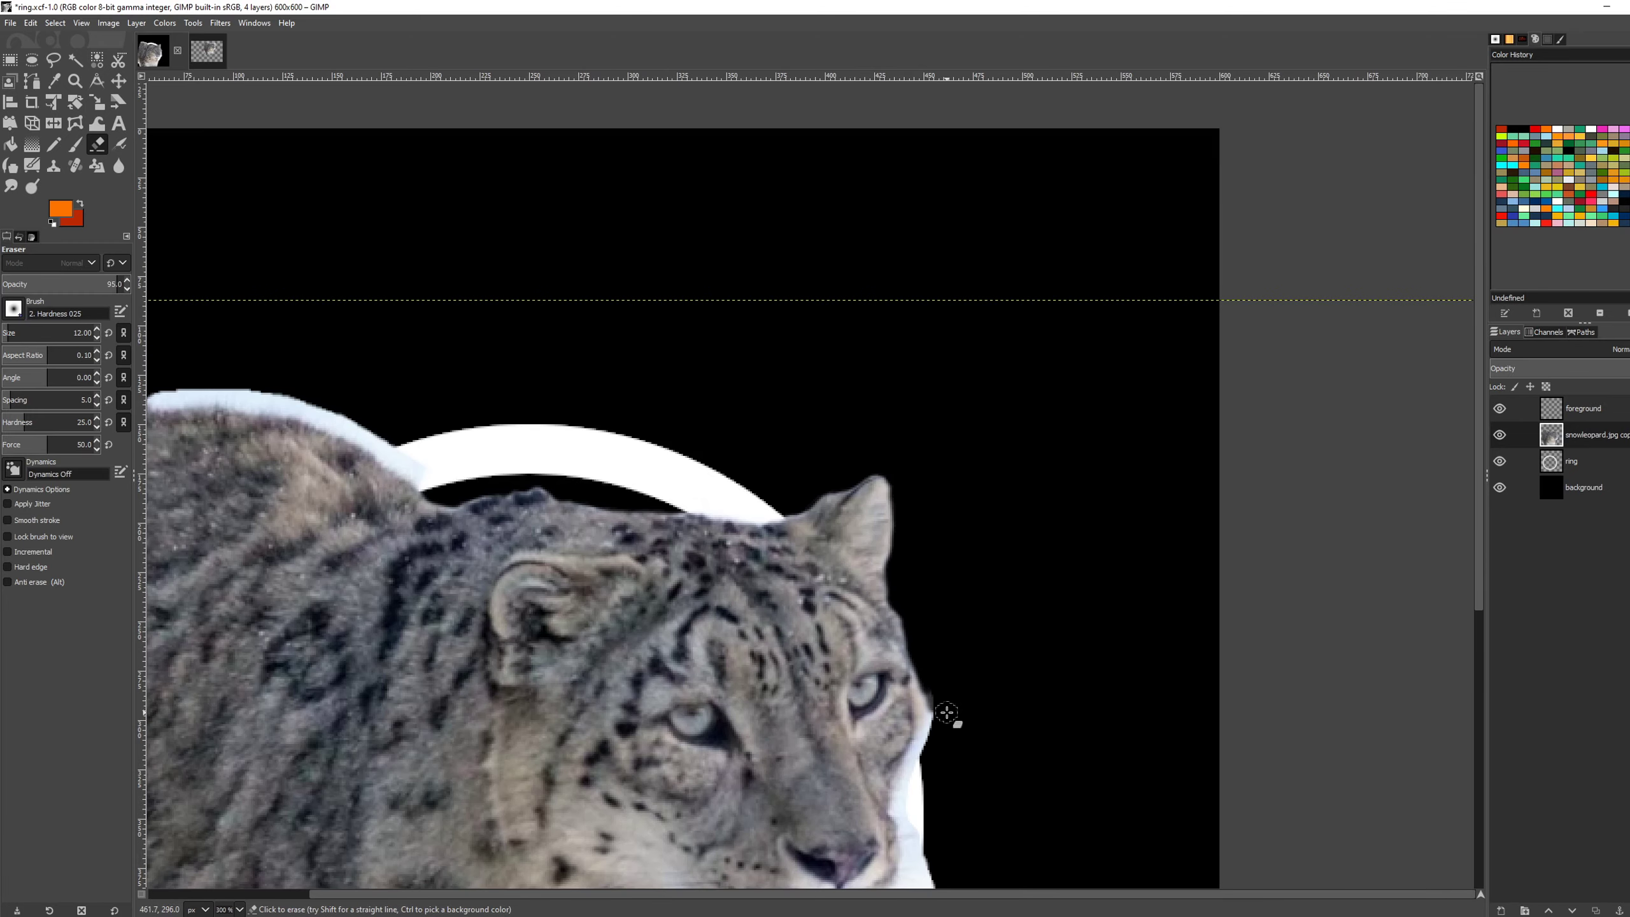
# Step: Toggle the black background layer's visibility to check the cut-out edge against transparency, leaving the layer shown
pyautogui.keyDown('ctrl'); pyautogui.scroll(-2, 897, 421); pyautogui.keyUp('ctrl')
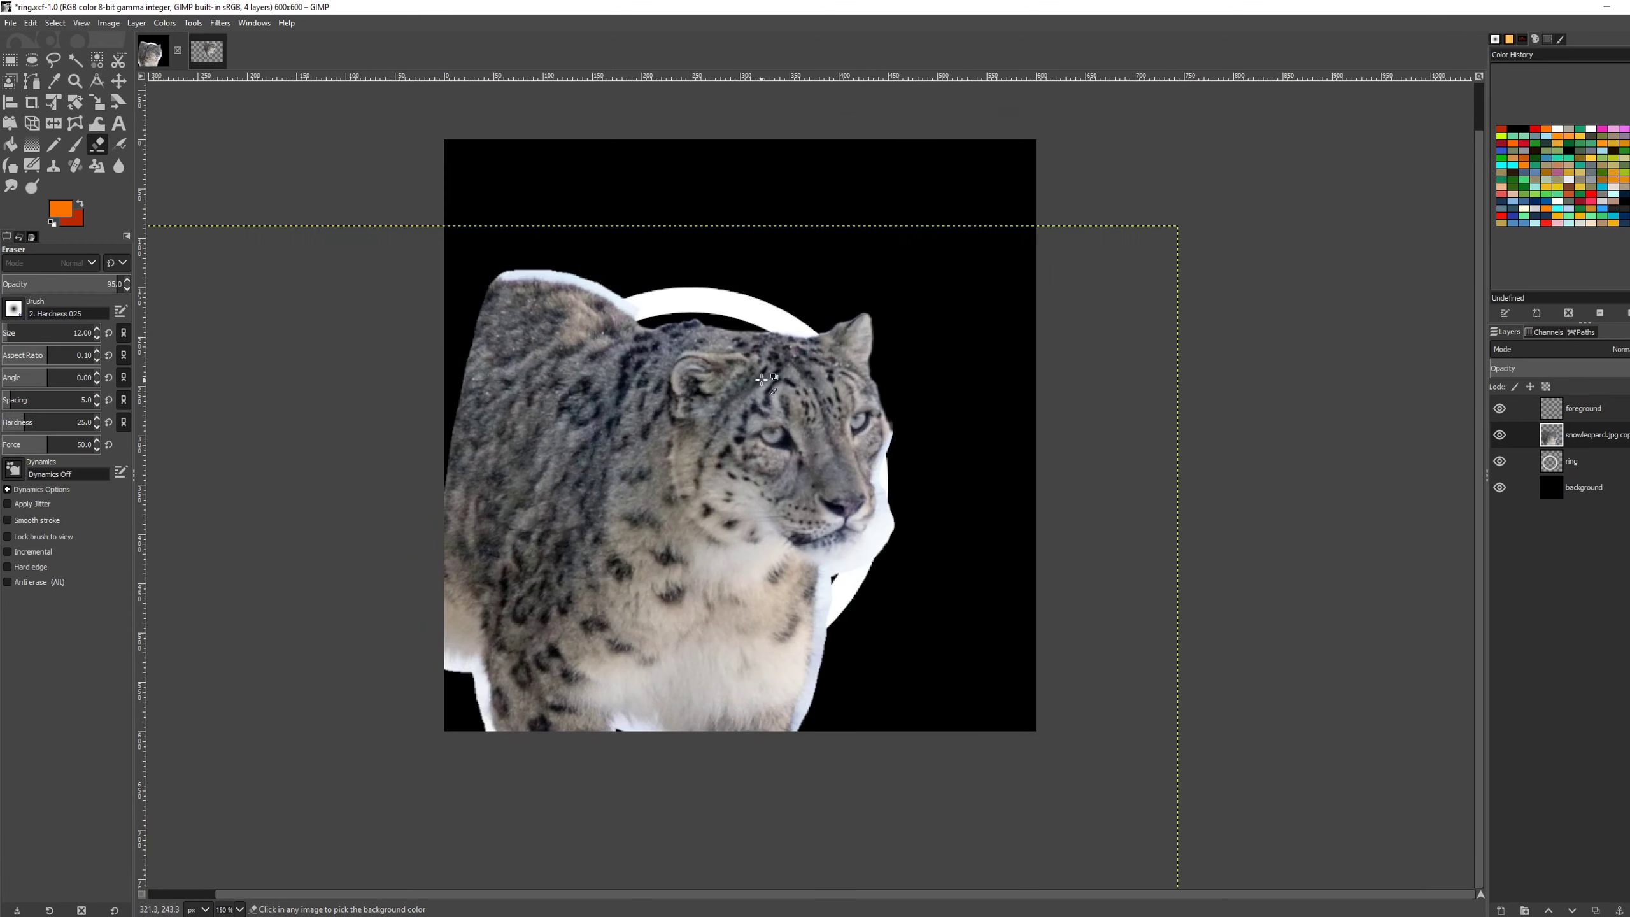
pyautogui.click(1500, 488)
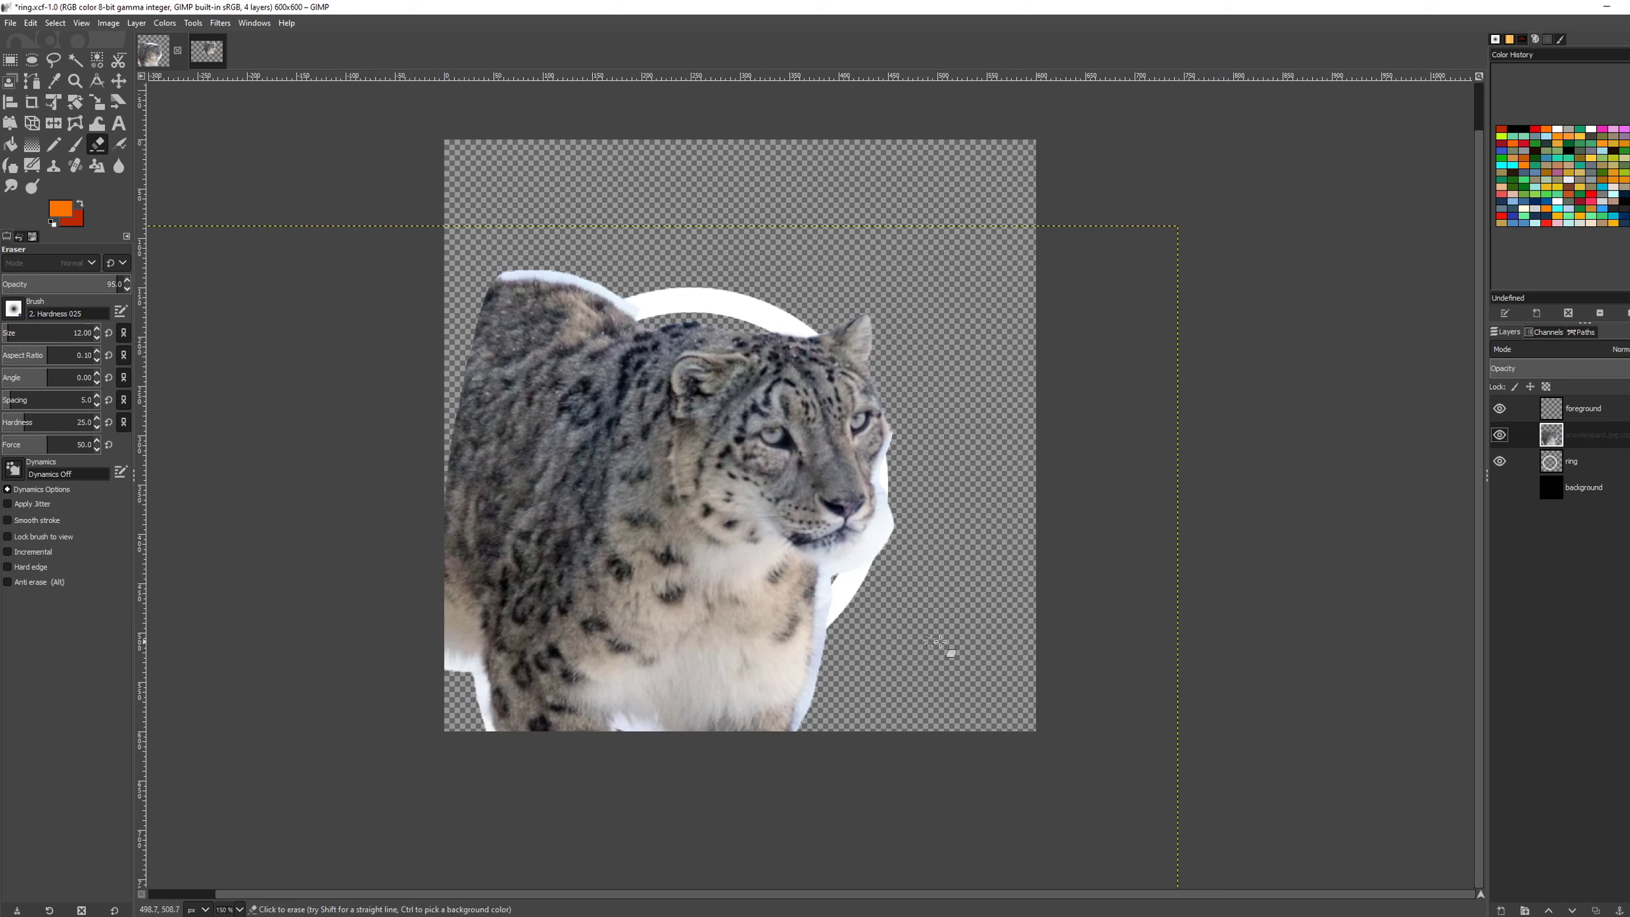
pyautogui.click(1506, 489)
pyautogui.click(1506, 489)
pyautogui.click(1506, 489)
pyautogui.click(1506, 490)
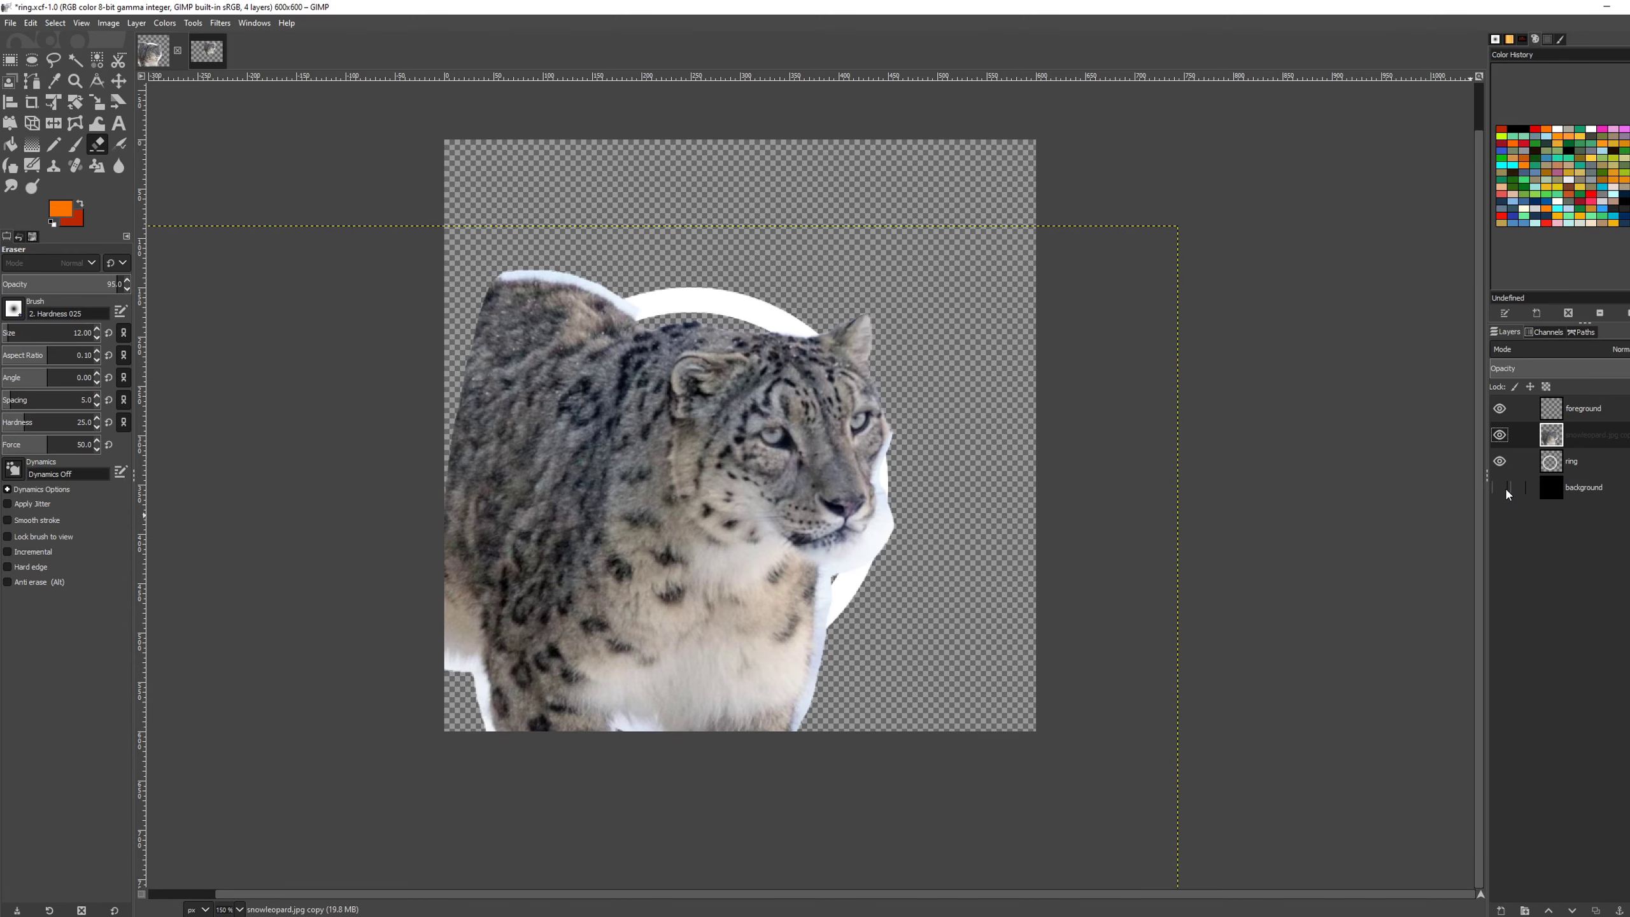
pyautogui.scroll(2, 867, 396)
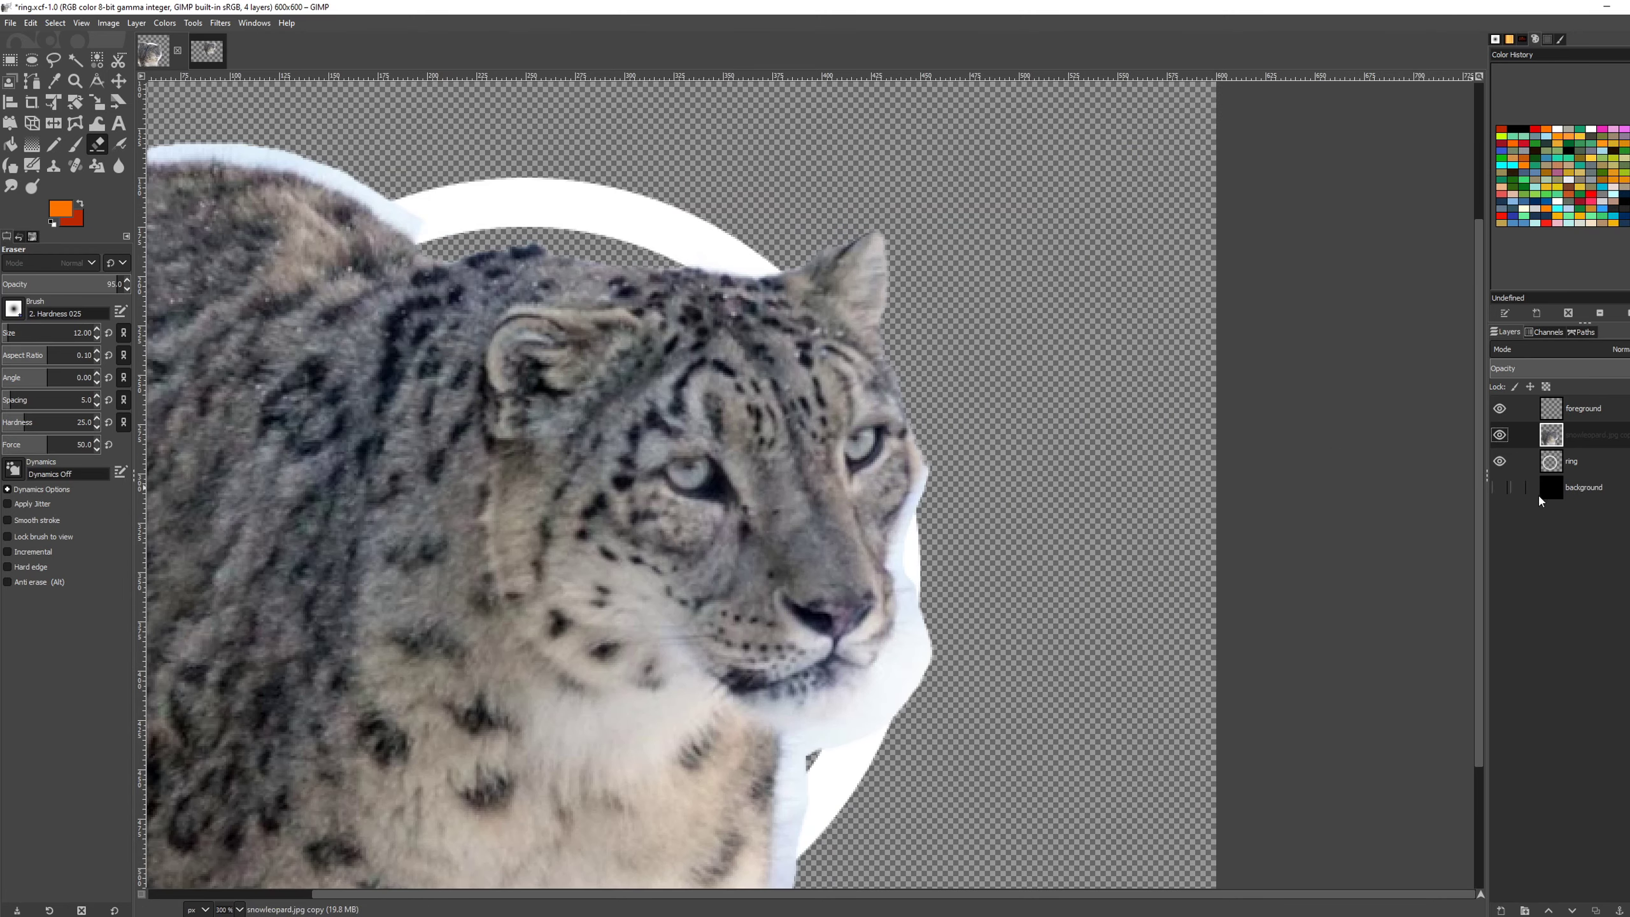
pyautogui.click(1500, 485)
# Step: Erase the pale fringe along the cheek below the far eye, down to where the ring meets the face
pyautogui.scroll(4, 936, 466)
pyautogui.press('+')
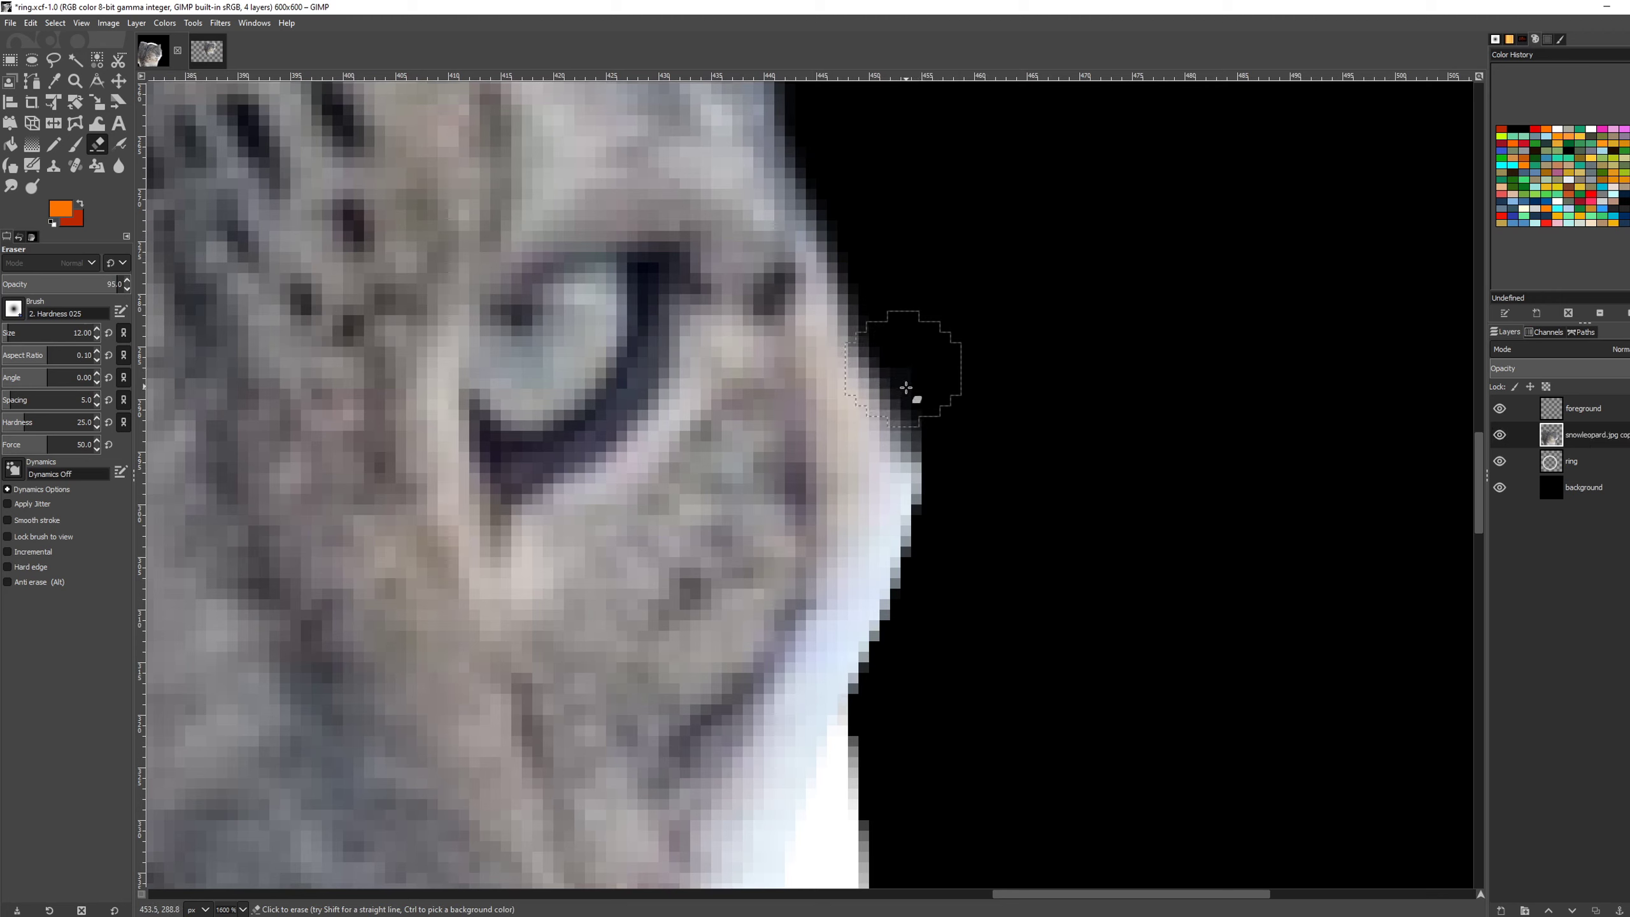
pyautogui.moveTo(914, 406)
pyautogui.mouseDown()
pyautogui.moveTo(917, 538)
pyautogui.moveTo(931, 473)
pyautogui.moveTo(899, 619)
pyautogui.moveTo(907, 509)
pyautogui.moveTo(853, 219)
pyautogui.moveTo(894, 501)
pyautogui.mouseUp()
pyautogui.moveTo(874, 610); pyautogui.dragTo(862, 694)
pyautogui.moveTo(850, 680); pyautogui.dragTo(877, 557)
pyautogui.moveTo(877, 557); pyautogui.dragTo(904, 517)
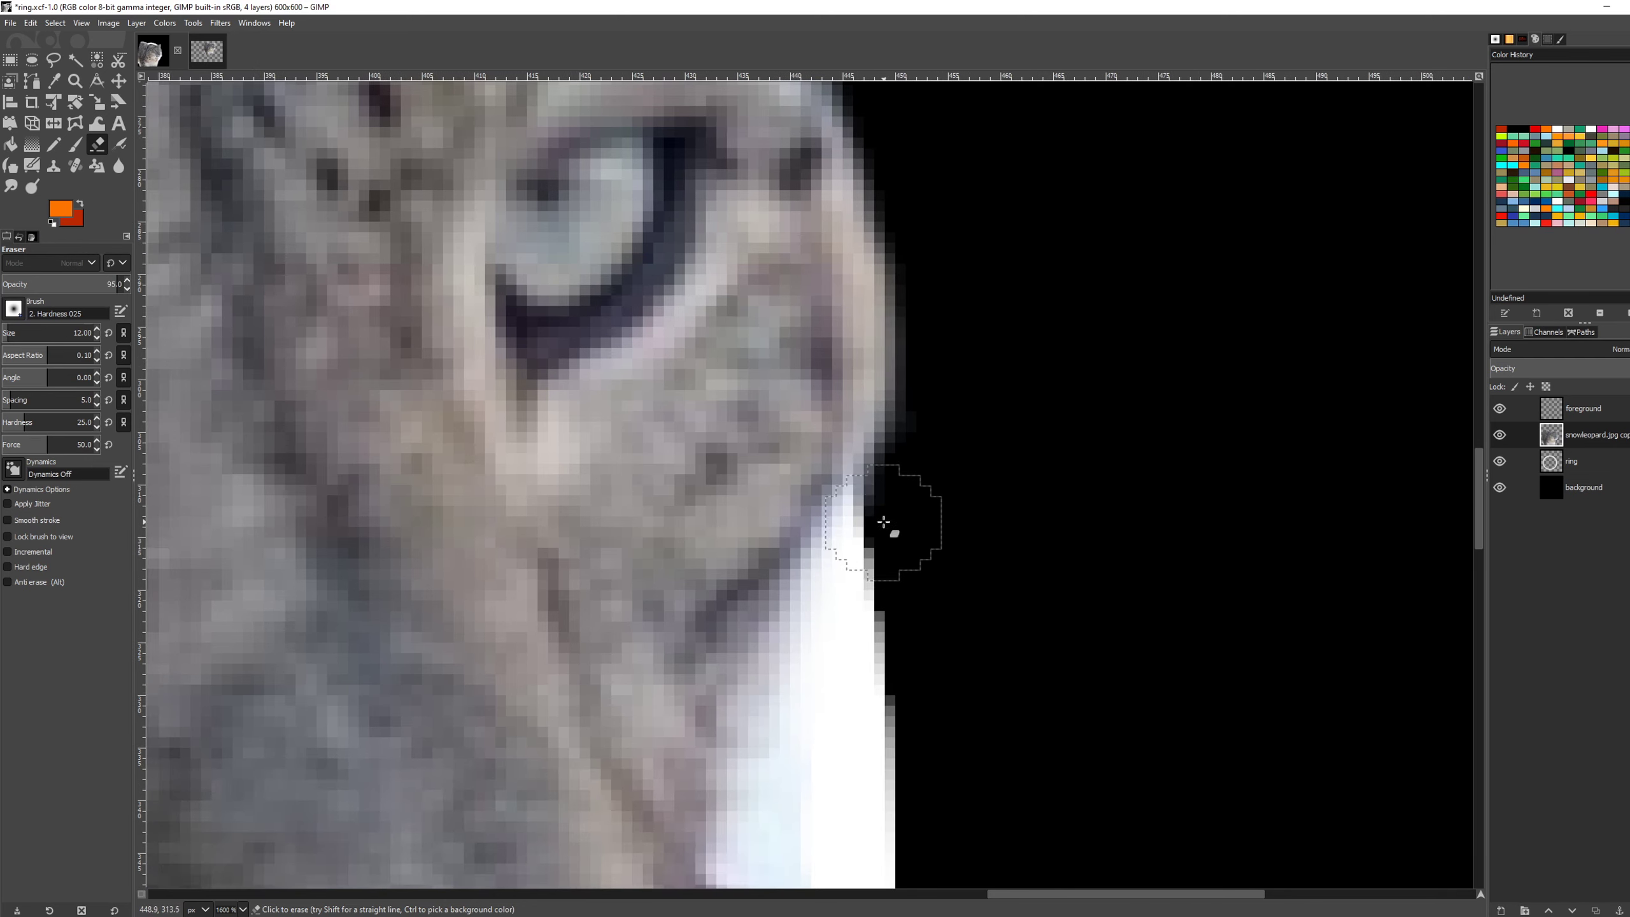
# Step: Erase the pale fringe covering the ring beside the nose and along its outer edge next to the muzzle
pyautogui.moveTo(834, 633); pyautogui.dragTo(847, 520)
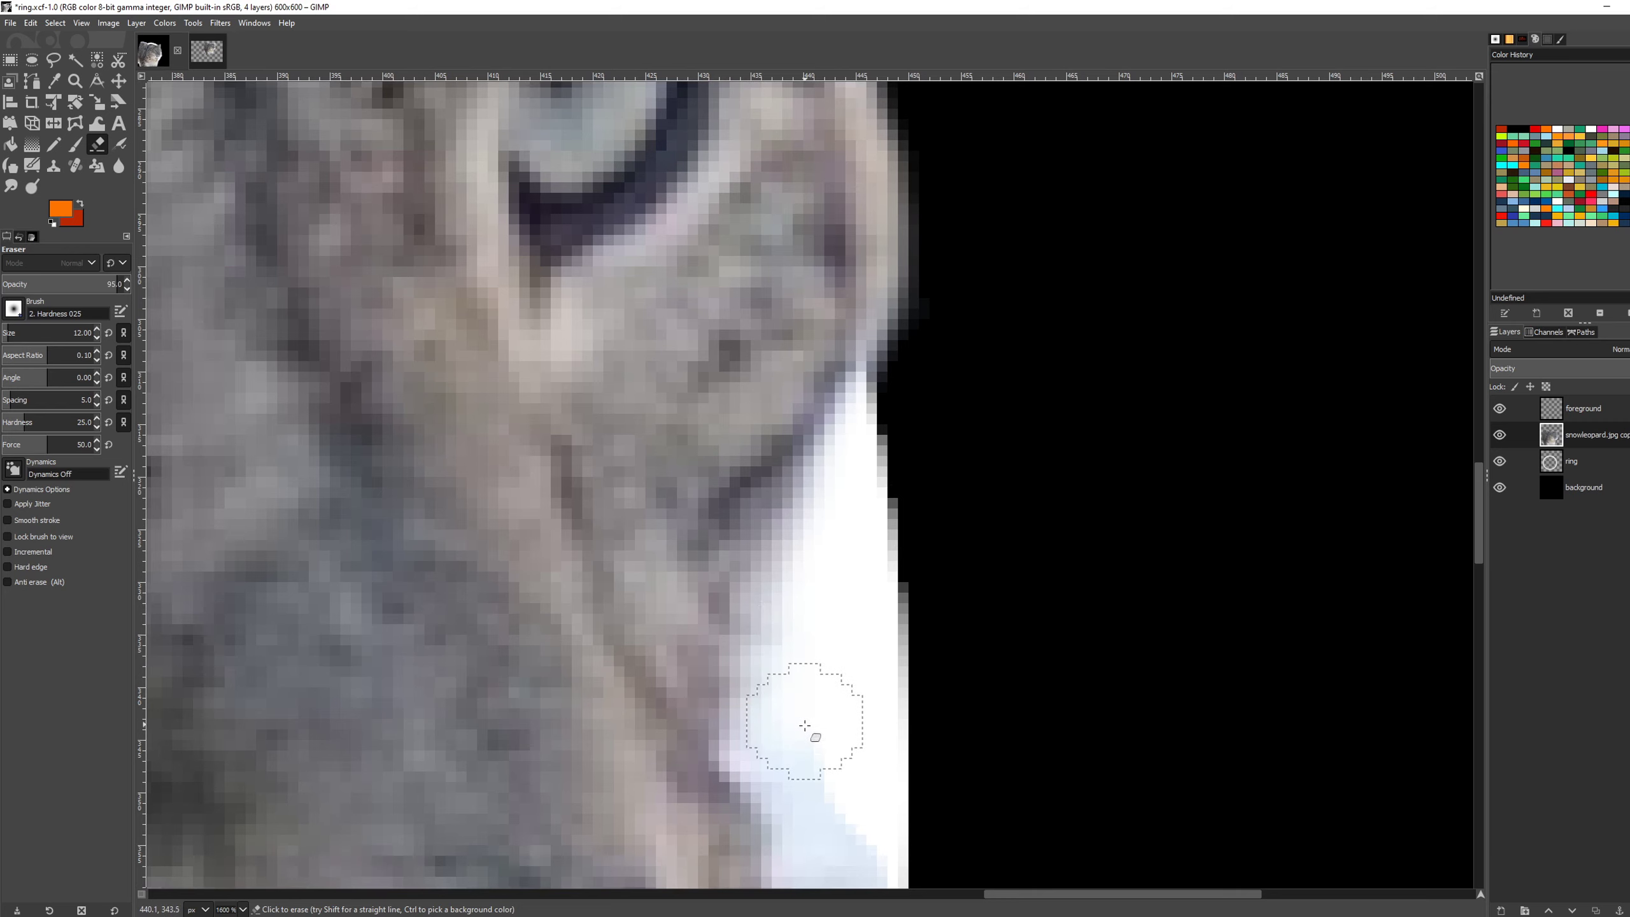
pyautogui.moveTo(815, 705); pyautogui.dragTo(833, 519)
pyautogui.scroll(-3, 847, 526)
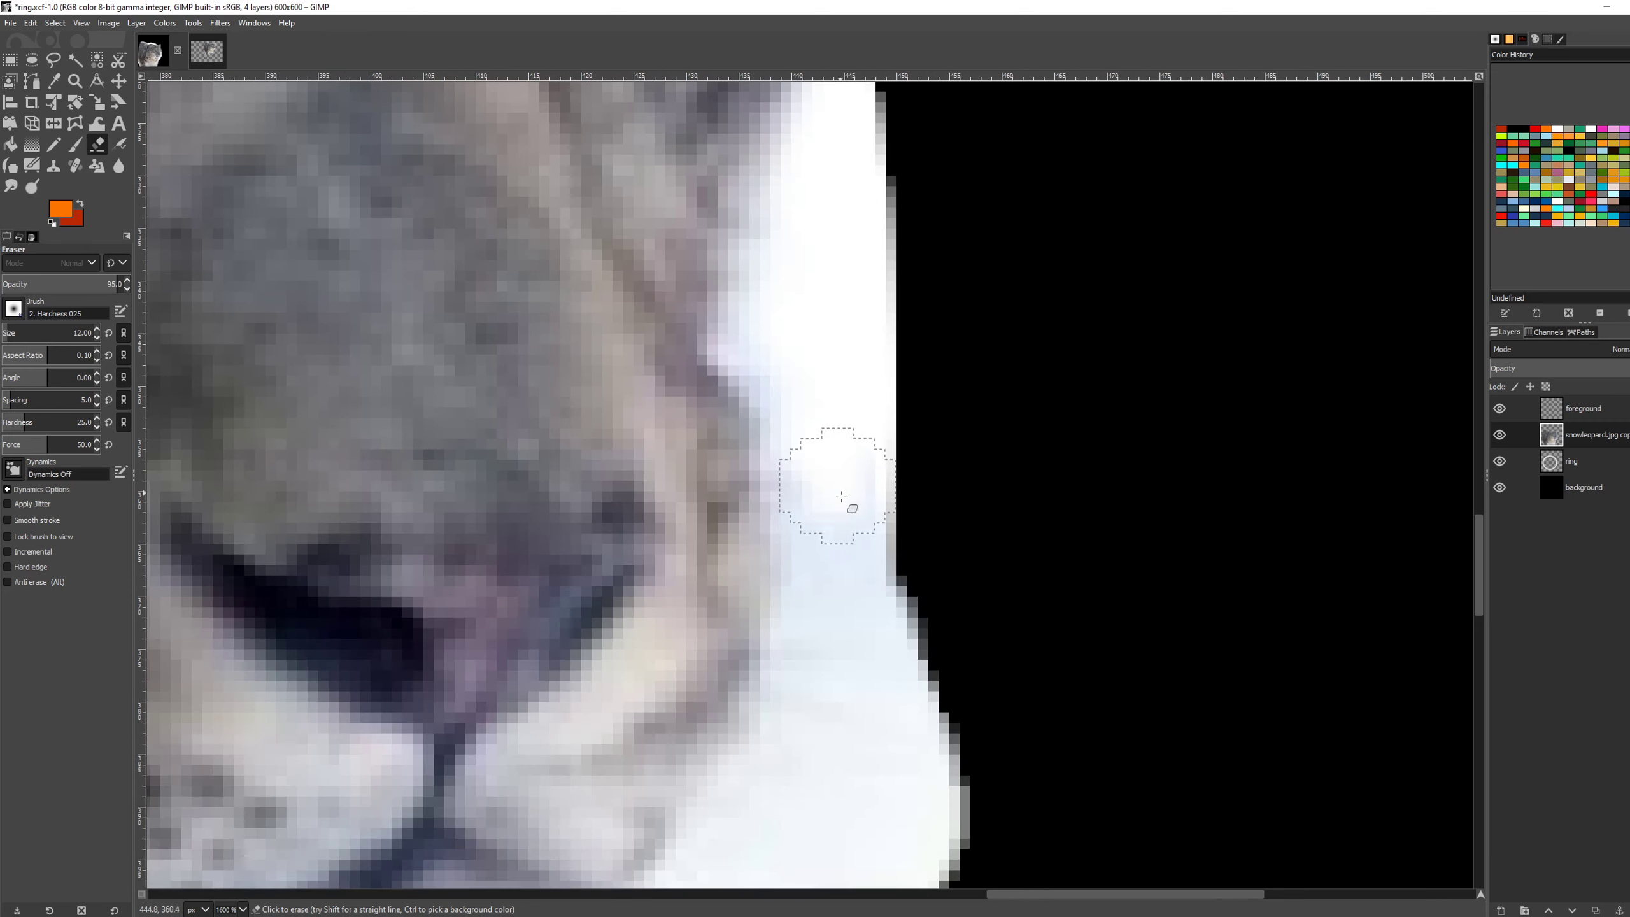
pyautogui.scroll(-3, 834, 578)
pyautogui.moveTo(885, 499)
pyautogui.mouseDown()
pyautogui.moveTo(954, 539)
pyautogui.moveTo(930, 689)
pyautogui.mouseUp()
pyautogui.scroll(-5, 930, 690)
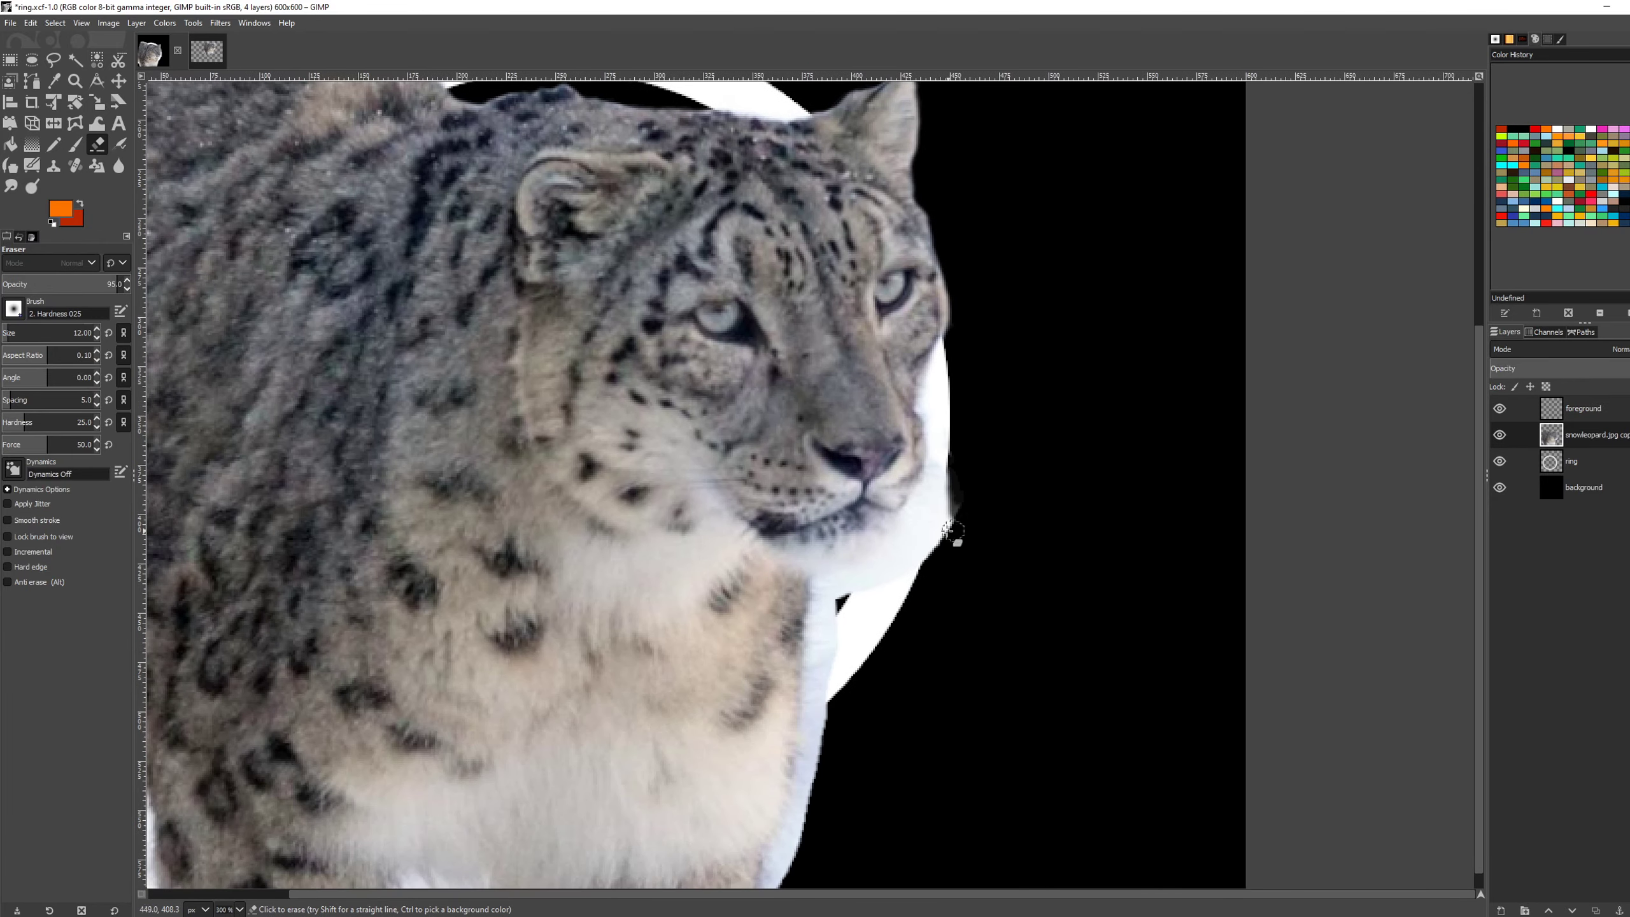
# Step: Lasso the fringe around the lower muzzle and along the ring below the chin, delete it, and clear the selection
pyautogui.scroll(6, 836, 556)
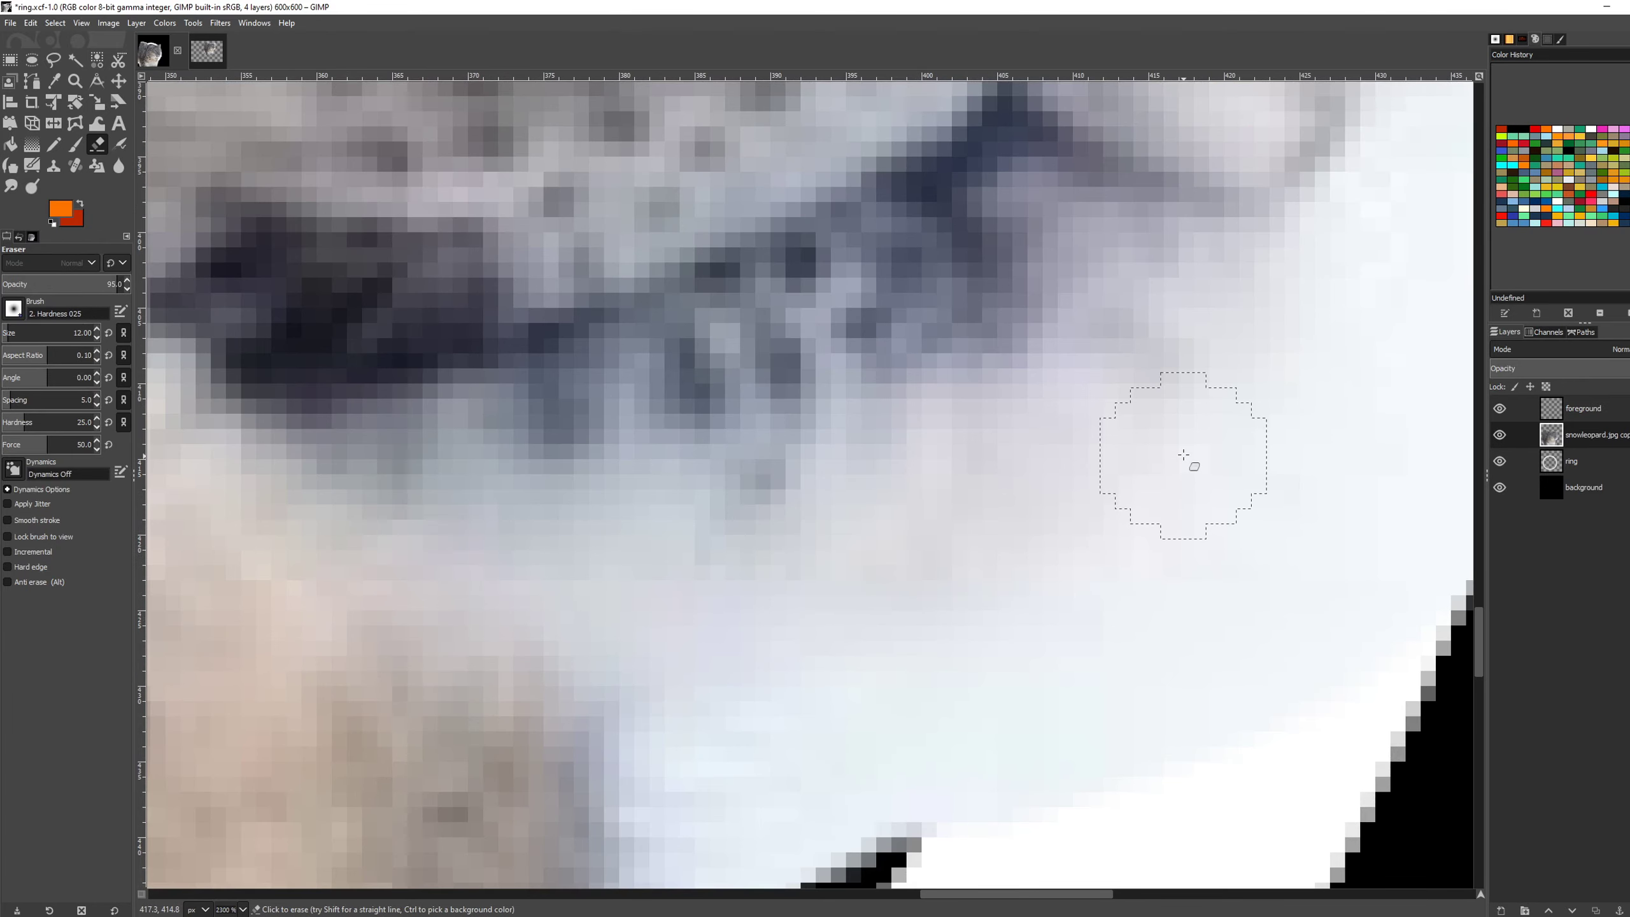
pyautogui.scroll(-2, 844, 619)
pyautogui.scroll(-2, 939, 572)
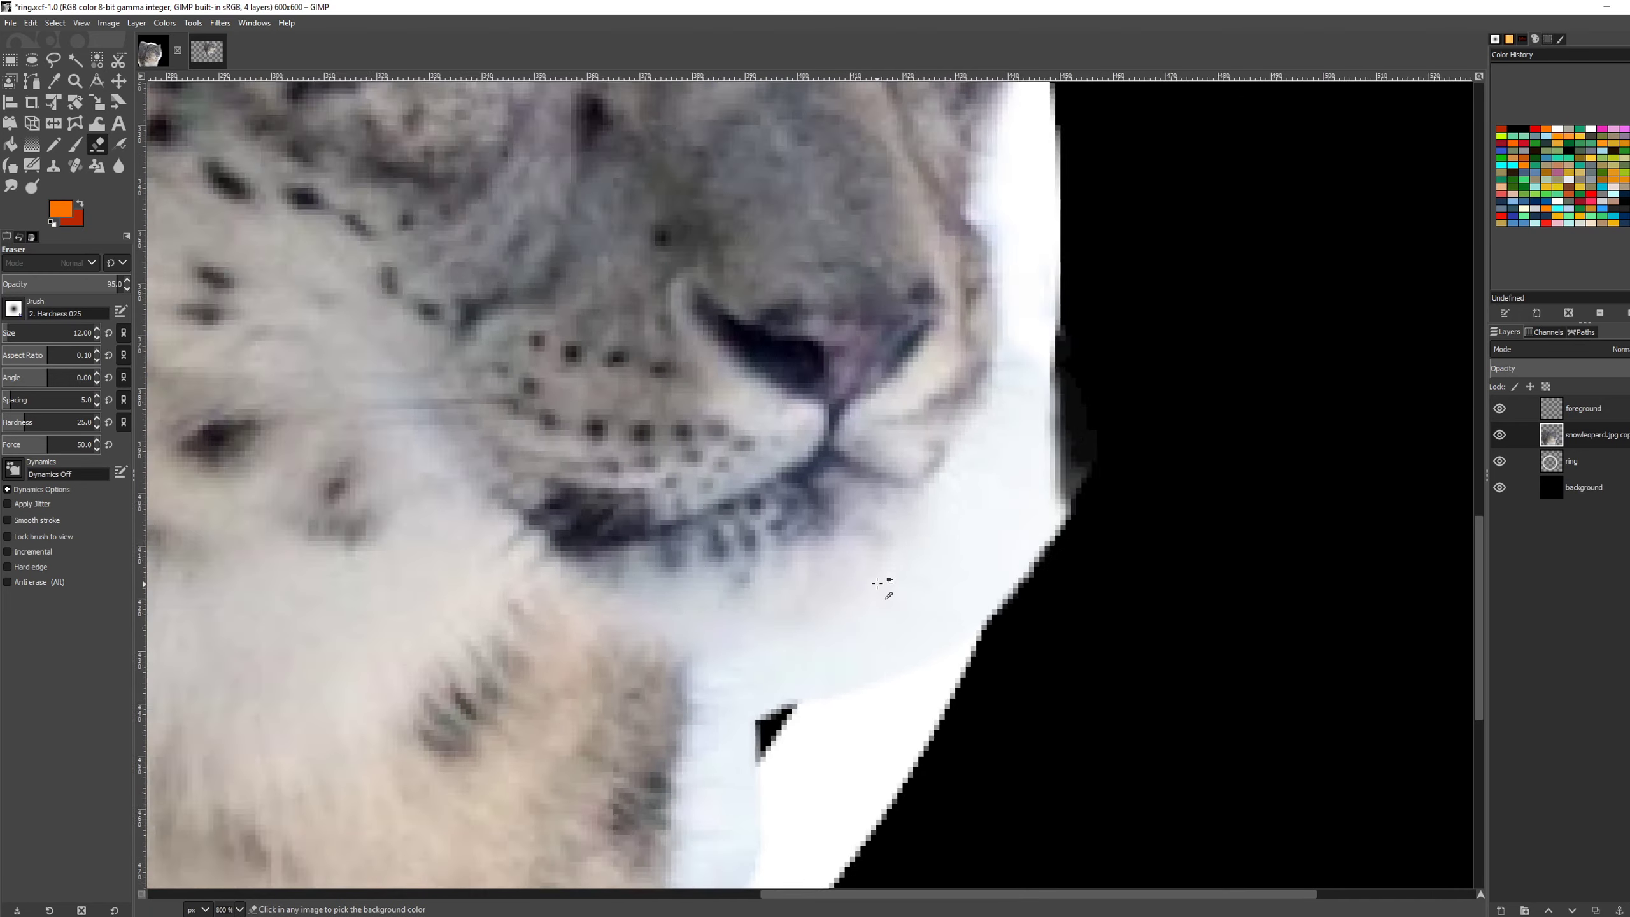
pyautogui.scroll(-3, 883, 583)
pyautogui.scroll(5, 874, 601)
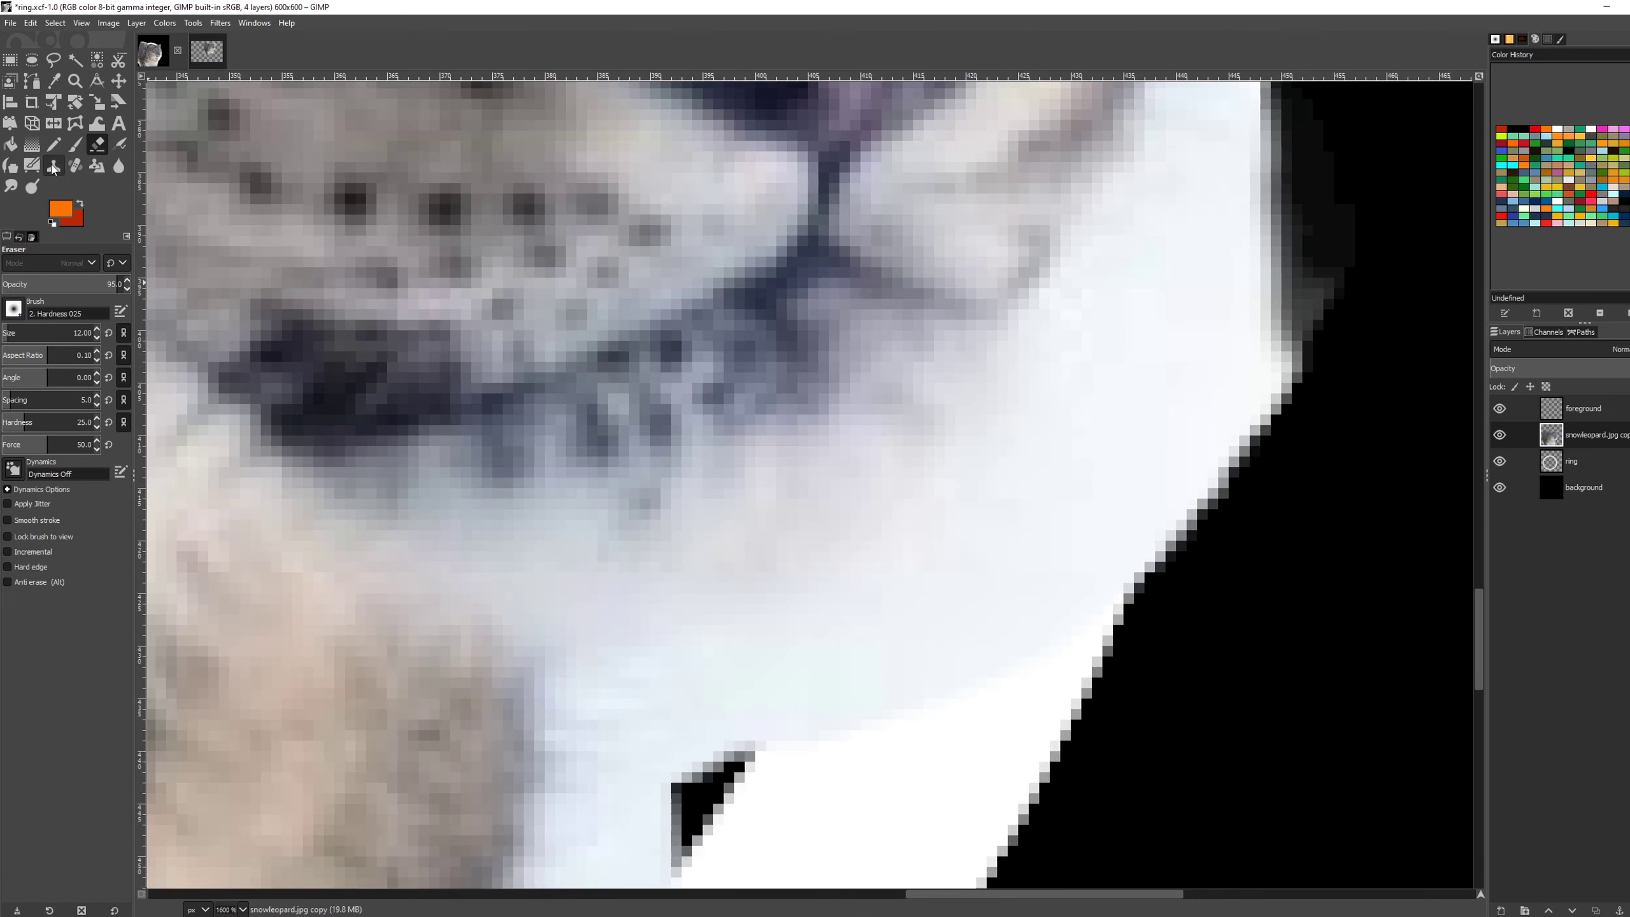
pyautogui.click(55, 61)
pyautogui.scroll(-3, 1073, 418)
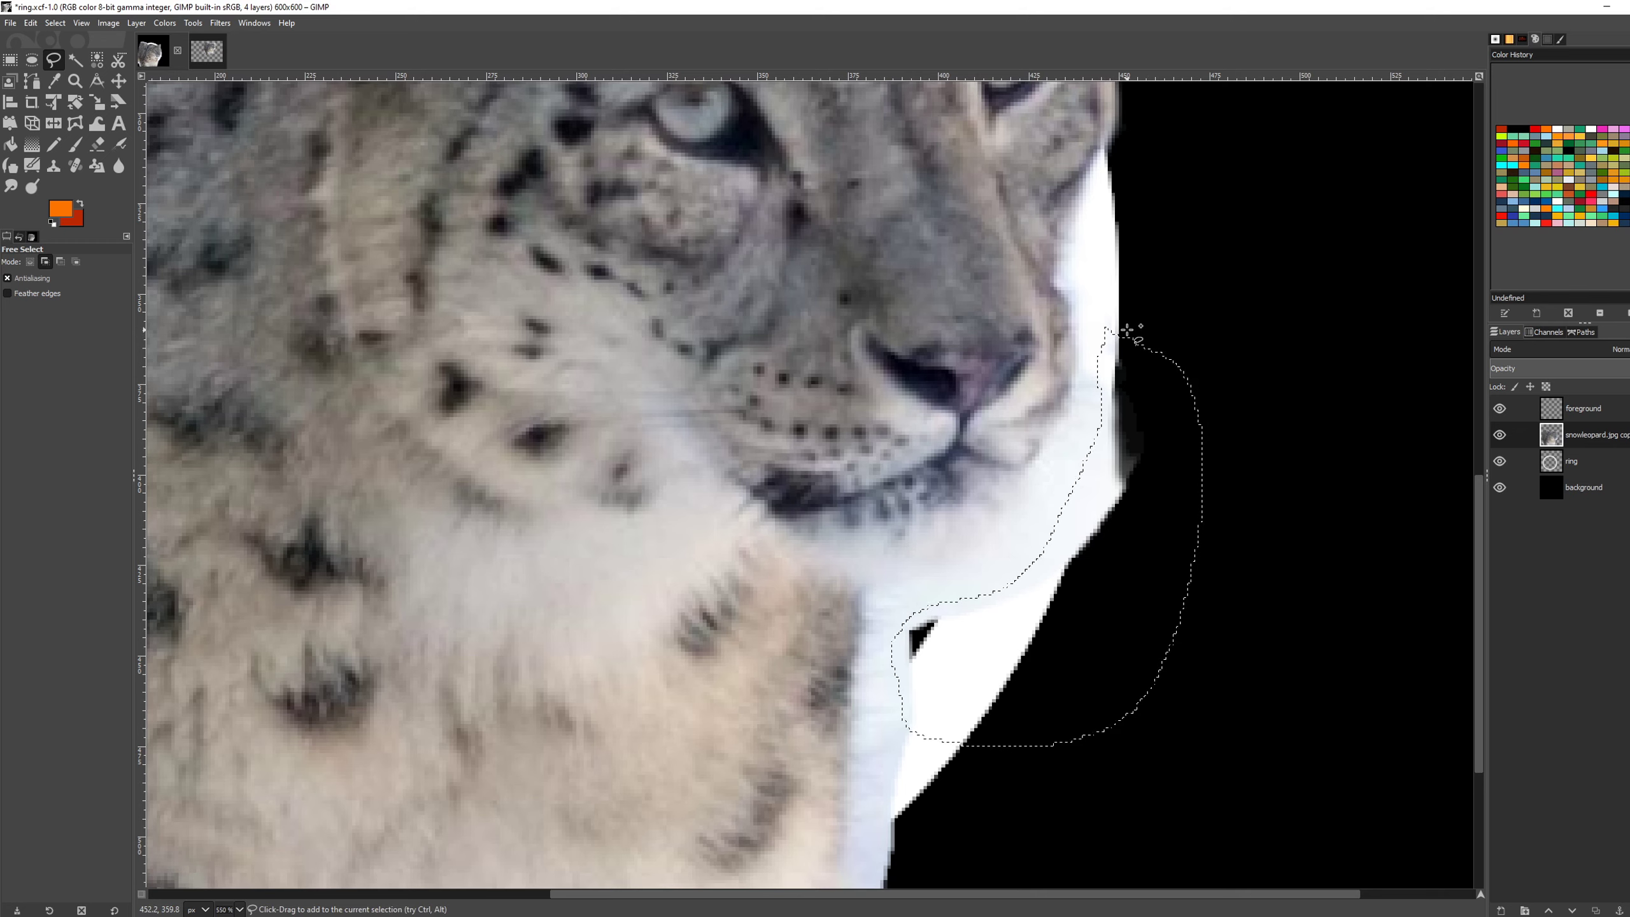
pyautogui.press('Return')
pyautogui.click(55, 22)
pyautogui.click(91, 58)
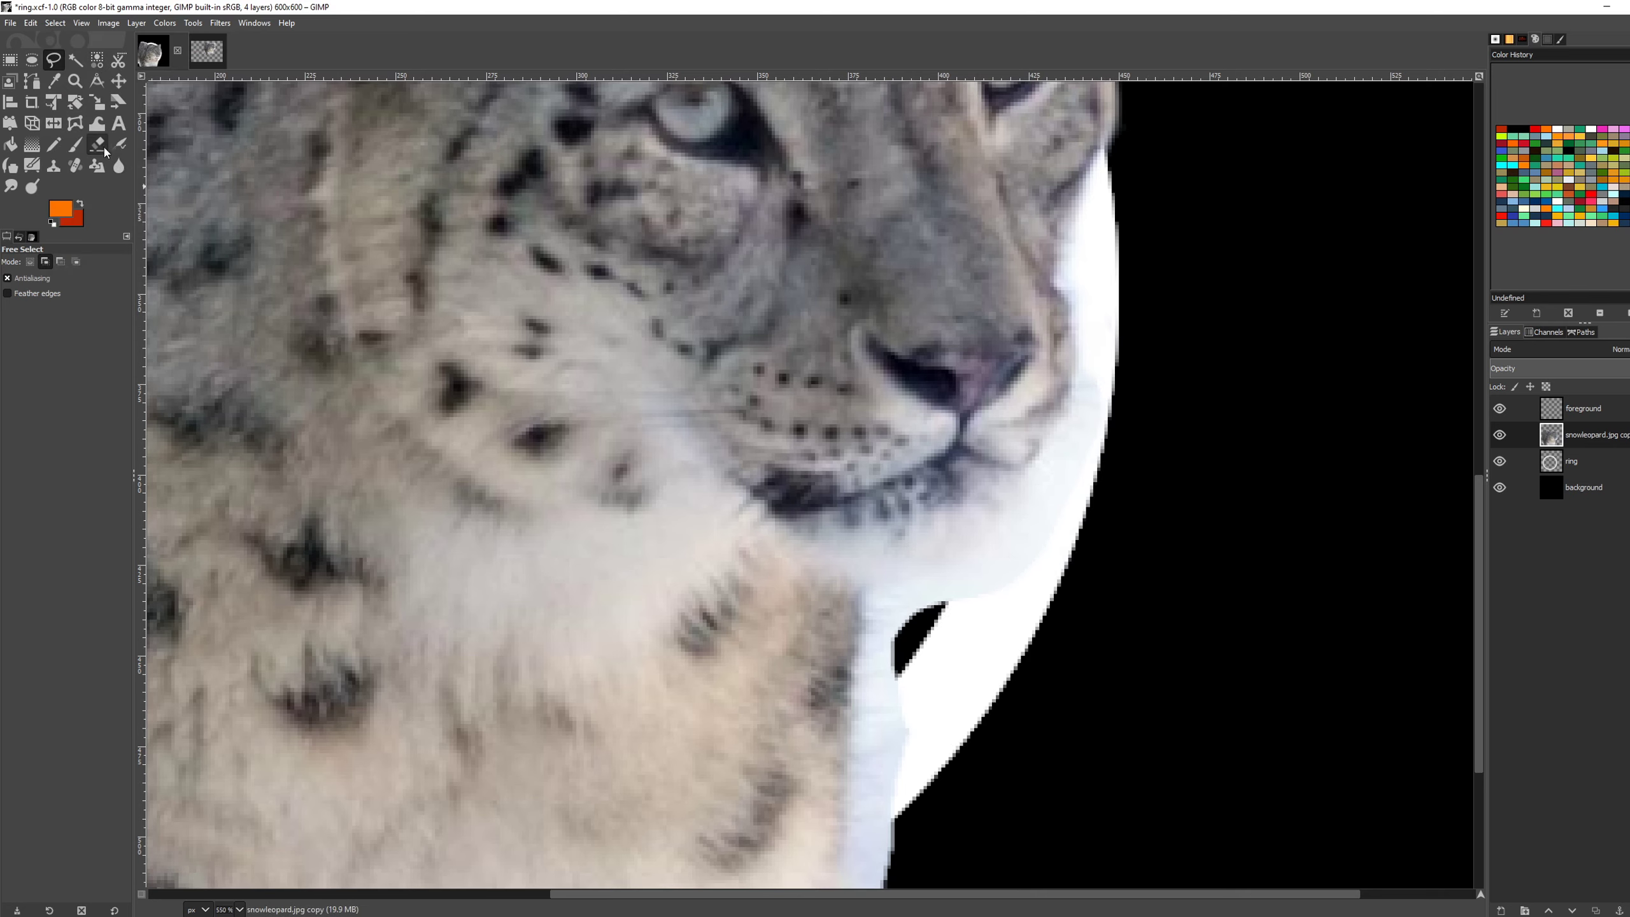
# Step: Set the eraser hardness to 20 and erase the pale fringe over the ring beside the muzzle and beneath the chin
pyautogui.hotkey('shift', 'e')
pyautogui.scroll(6, 1103, 508)
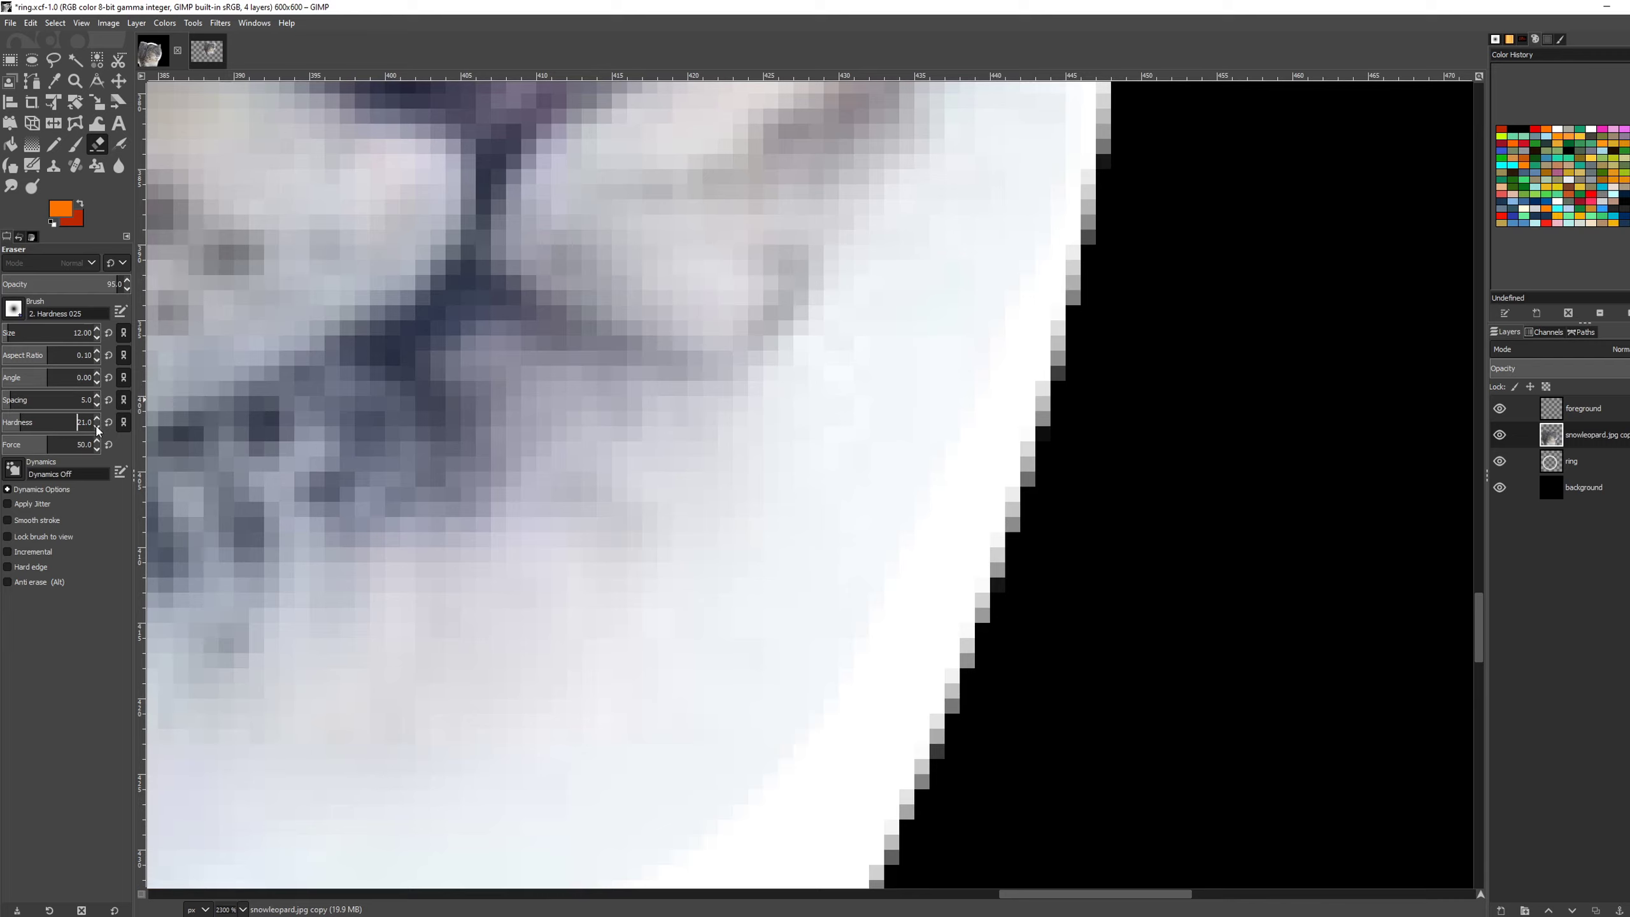
pyautogui.scroll(-2, 1015, 417)
pyautogui.scroll(2, 1010, 401)
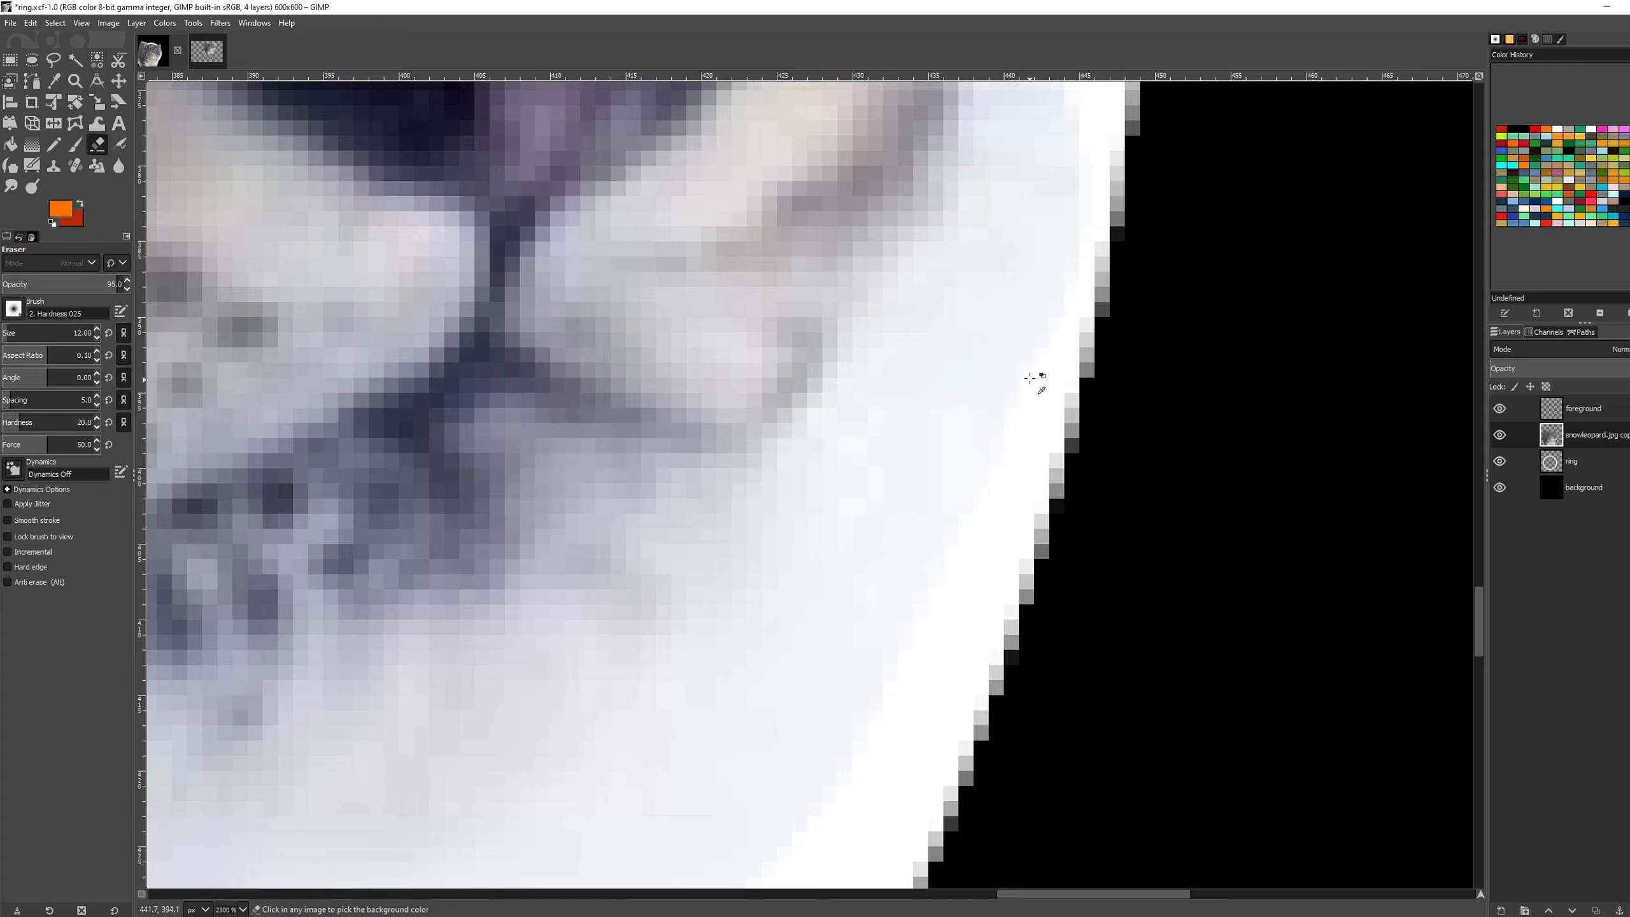
pyautogui.moveTo(1026, 333)
pyautogui.mouseDown()
pyautogui.moveTo(988, 617)
pyautogui.moveTo(1080, 310)
pyautogui.moveTo(1041, 291)
pyautogui.moveTo(971, 588)
pyautogui.mouseUp()
pyautogui.moveTo(1005, 406)
pyautogui.mouseDown()
pyautogui.moveTo(985, 483)
pyautogui.moveTo(945, 596)
pyautogui.mouseUp()
pyautogui.moveTo(945, 596)
pyautogui.mouseDown()
pyautogui.moveTo(1059, 387)
pyautogui.moveTo(956, 680)
pyautogui.mouseUp()
pyautogui.moveTo(957, 681)
pyautogui.mouseDown()
pyautogui.moveTo(1034, 464)
pyautogui.moveTo(802, 784)
pyautogui.moveTo(1103, 411)
pyautogui.moveTo(1091, 262)
pyautogui.moveTo(977, 478)
pyautogui.moveTo(808, 674)
pyautogui.moveTo(1016, 510)
pyautogui.moveTo(782, 607)
pyautogui.moveTo(928, 571)
pyautogui.moveTo(877, 600)
pyautogui.moveTo(1027, 480)
pyautogui.moveTo(739, 564)
pyautogui.moveTo(808, 553)
pyautogui.moveTo(619, 590)
pyautogui.moveTo(656, 558)
pyautogui.moveTo(853, 520)
pyautogui.moveTo(1070, 426)
pyautogui.moveTo(570, 598)
pyautogui.moveTo(652, 632)
pyautogui.mouseUp()
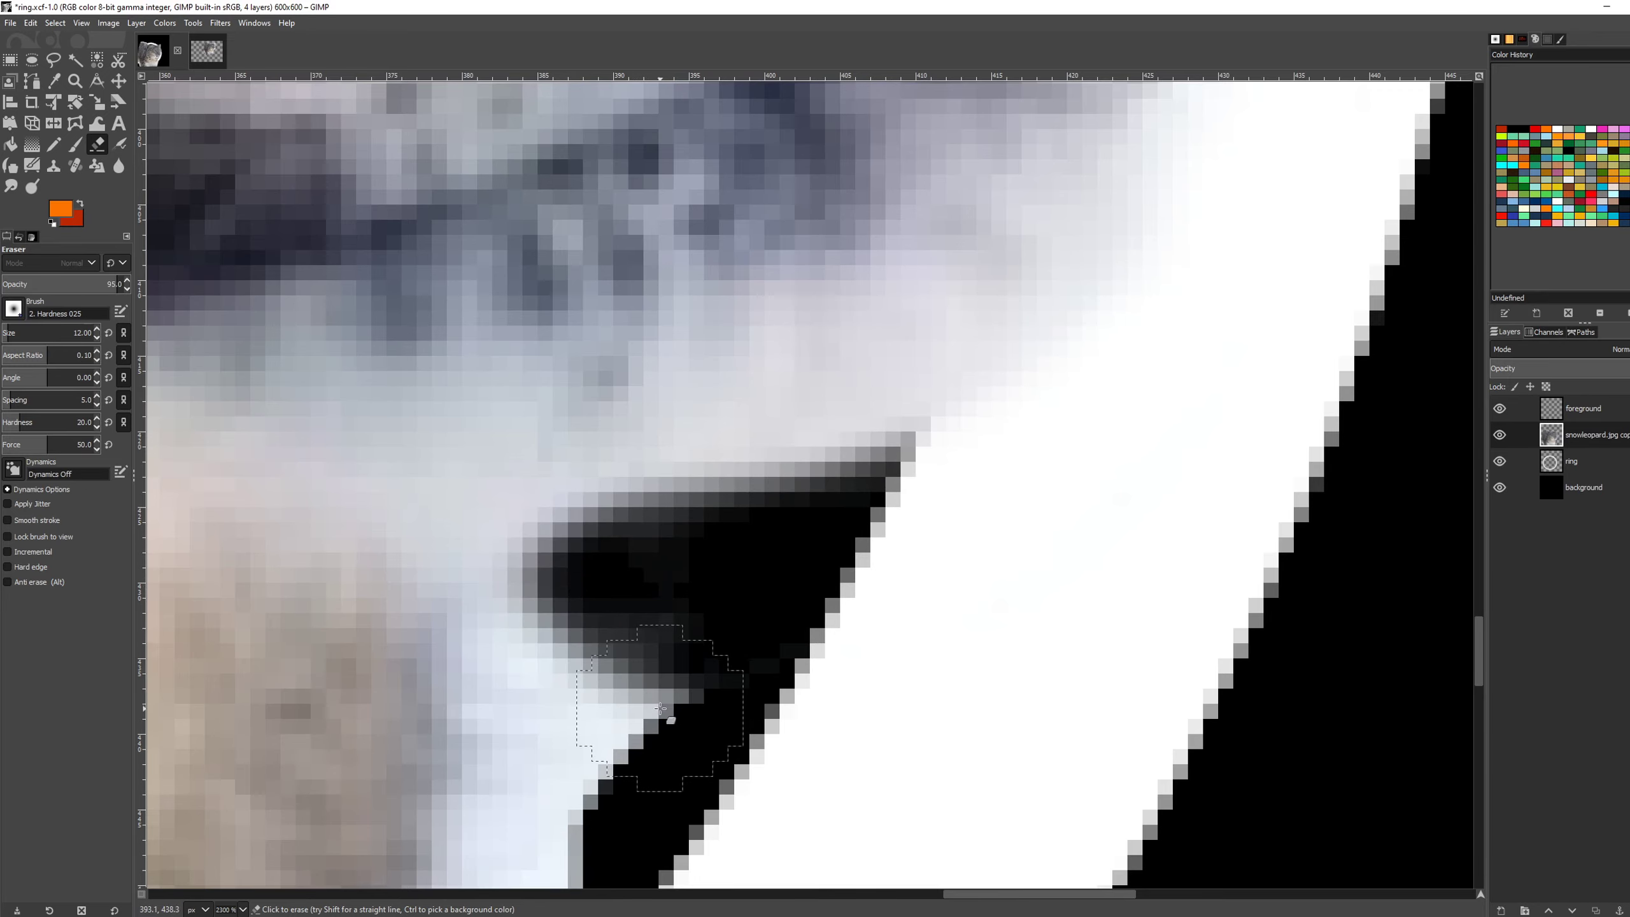
# Step: Raise the eraser hardness to 50 and erase the remaining fringe under the chin and down the upper chest edge
pyautogui.scroll(-3, 815, 488)
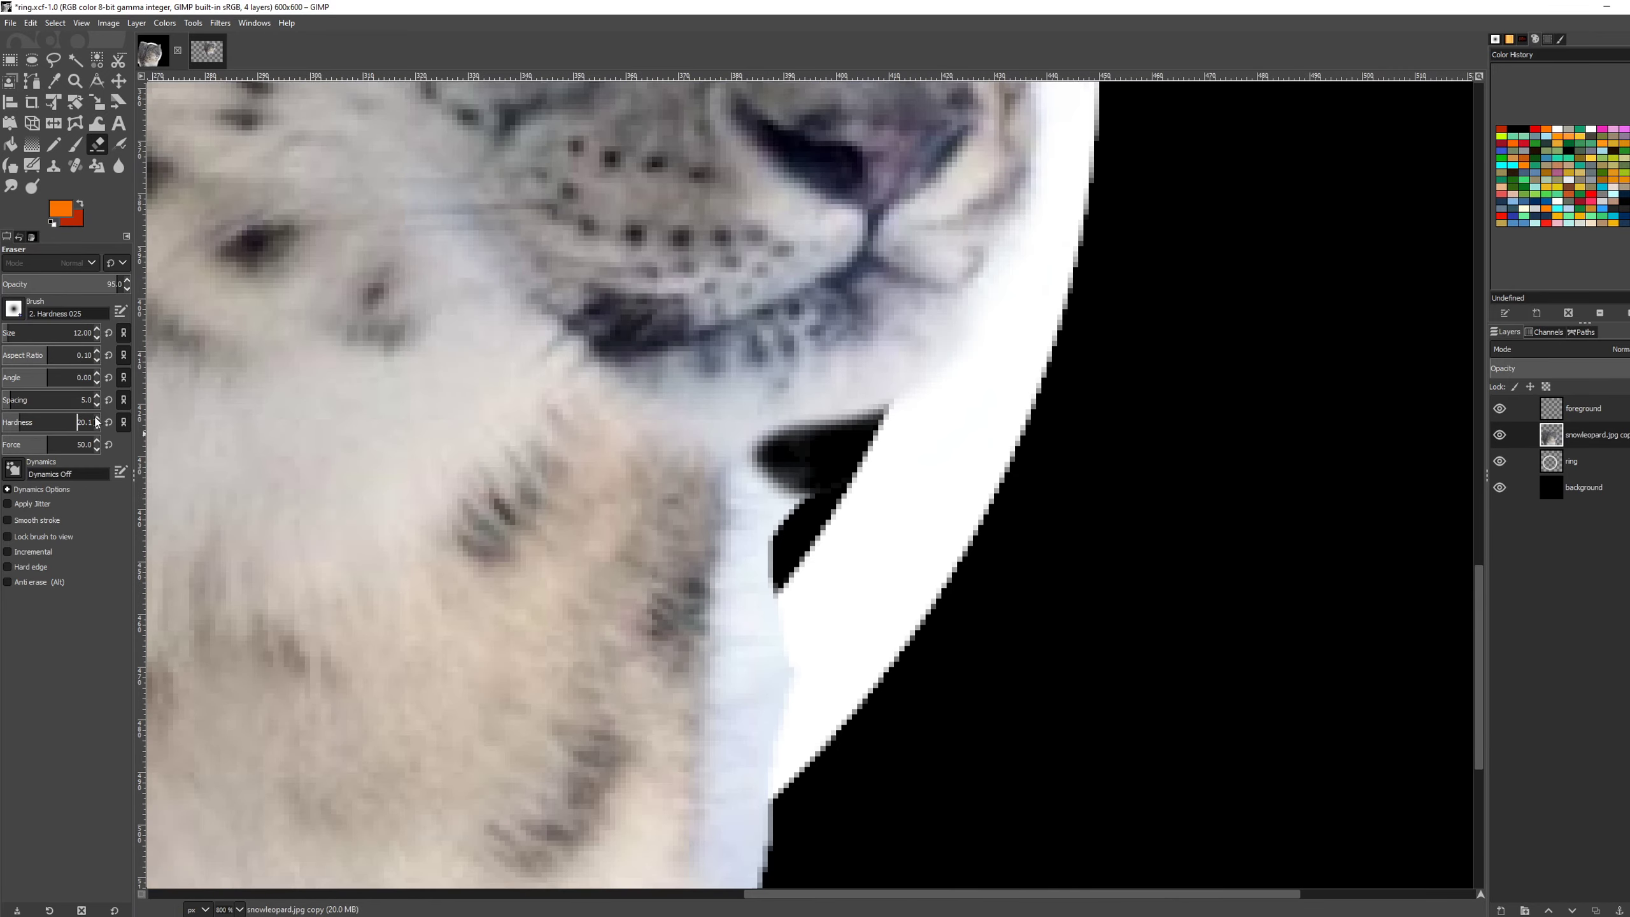
pyautogui.write('50')
pyautogui.press('Return')
pyautogui.scroll(3, 793, 501)
pyautogui.moveTo(841, 492)
pyautogui.mouseDown()
pyautogui.moveTo(808, 426)
pyautogui.moveTo(885, 327)
pyautogui.moveTo(677, 437)
pyautogui.moveTo(726, 512)
pyautogui.moveTo(741, 461)
pyautogui.moveTo(690, 641)
pyautogui.moveTo(707, 469)
pyautogui.mouseUp()
pyautogui.moveTo(707, 470)
pyautogui.mouseDown()
pyautogui.moveTo(704, 574)
pyautogui.moveTo(736, 624)
pyautogui.moveTo(694, 712)
pyautogui.moveTo(691, 473)
pyautogui.moveTo(641, 596)
pyautogui.moveTo(677, 364)
pyautogui.moveTo(685, 775)
pyautogui.moveTo(673, 292)
pyautogui.moveTo(666, 517)
pyautogui.moveTo(636, 436)
pyautogui.moveTo(754, 408)
pyautogui.moveTo(647, 436)
pyautogui.moveTo(665, 473)
pyautogui.moveTo(653, 640)
pyautogui.mouseUp()
pyautogui.scroll(3, 671, 398)
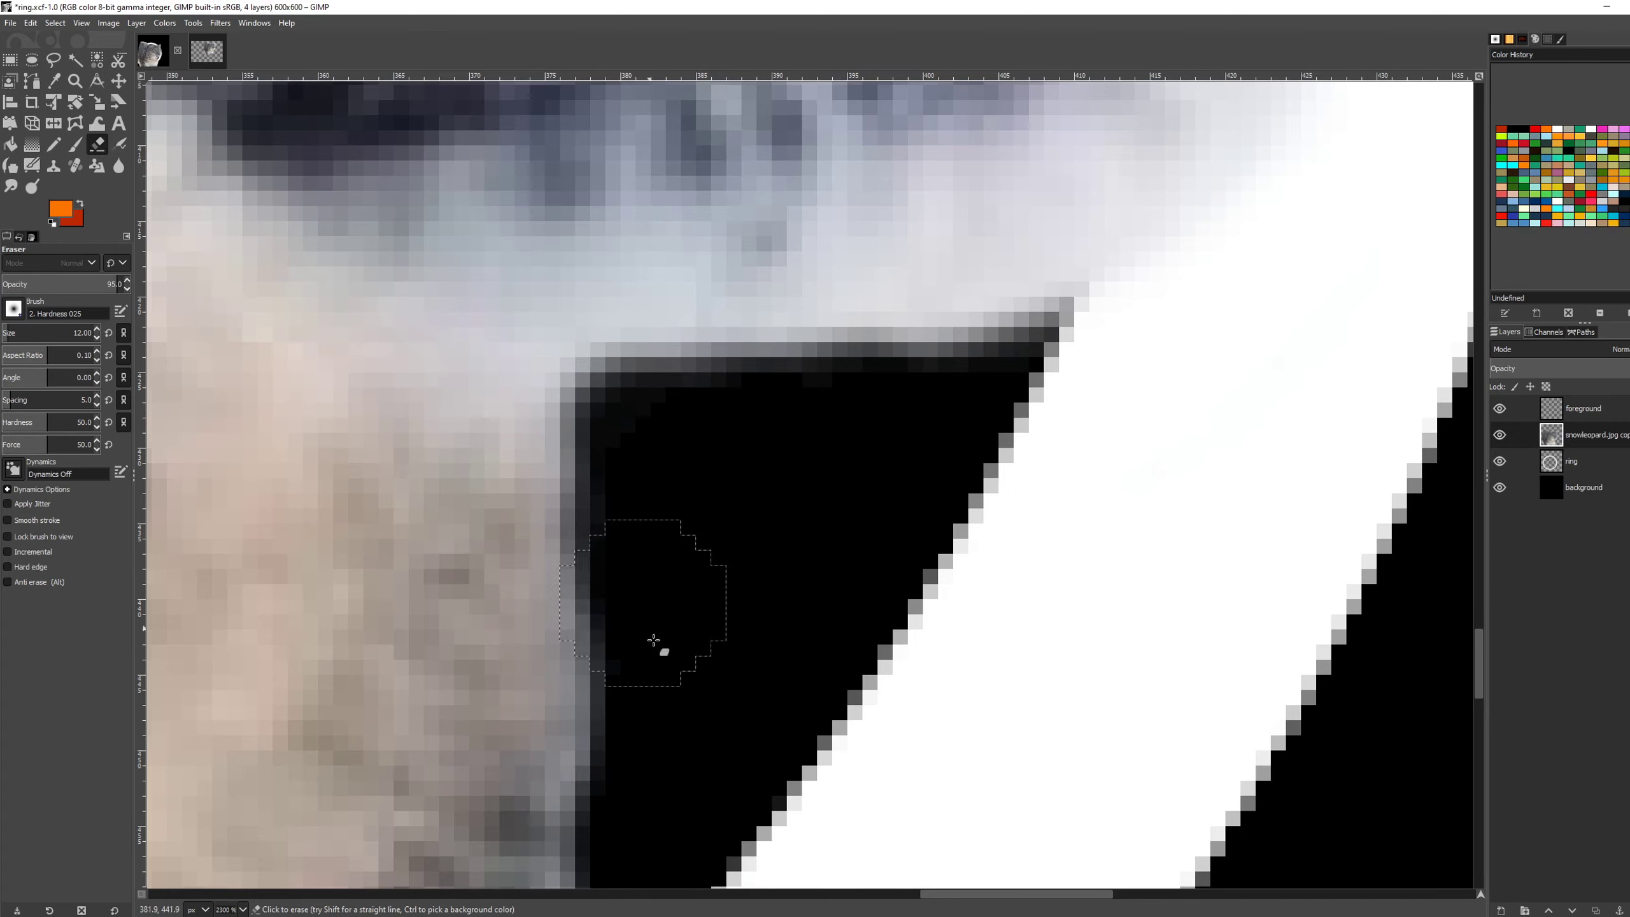
pyautogui.scroll(-6, 653, 640)
pyautogui.scroll(6, 680, 641)
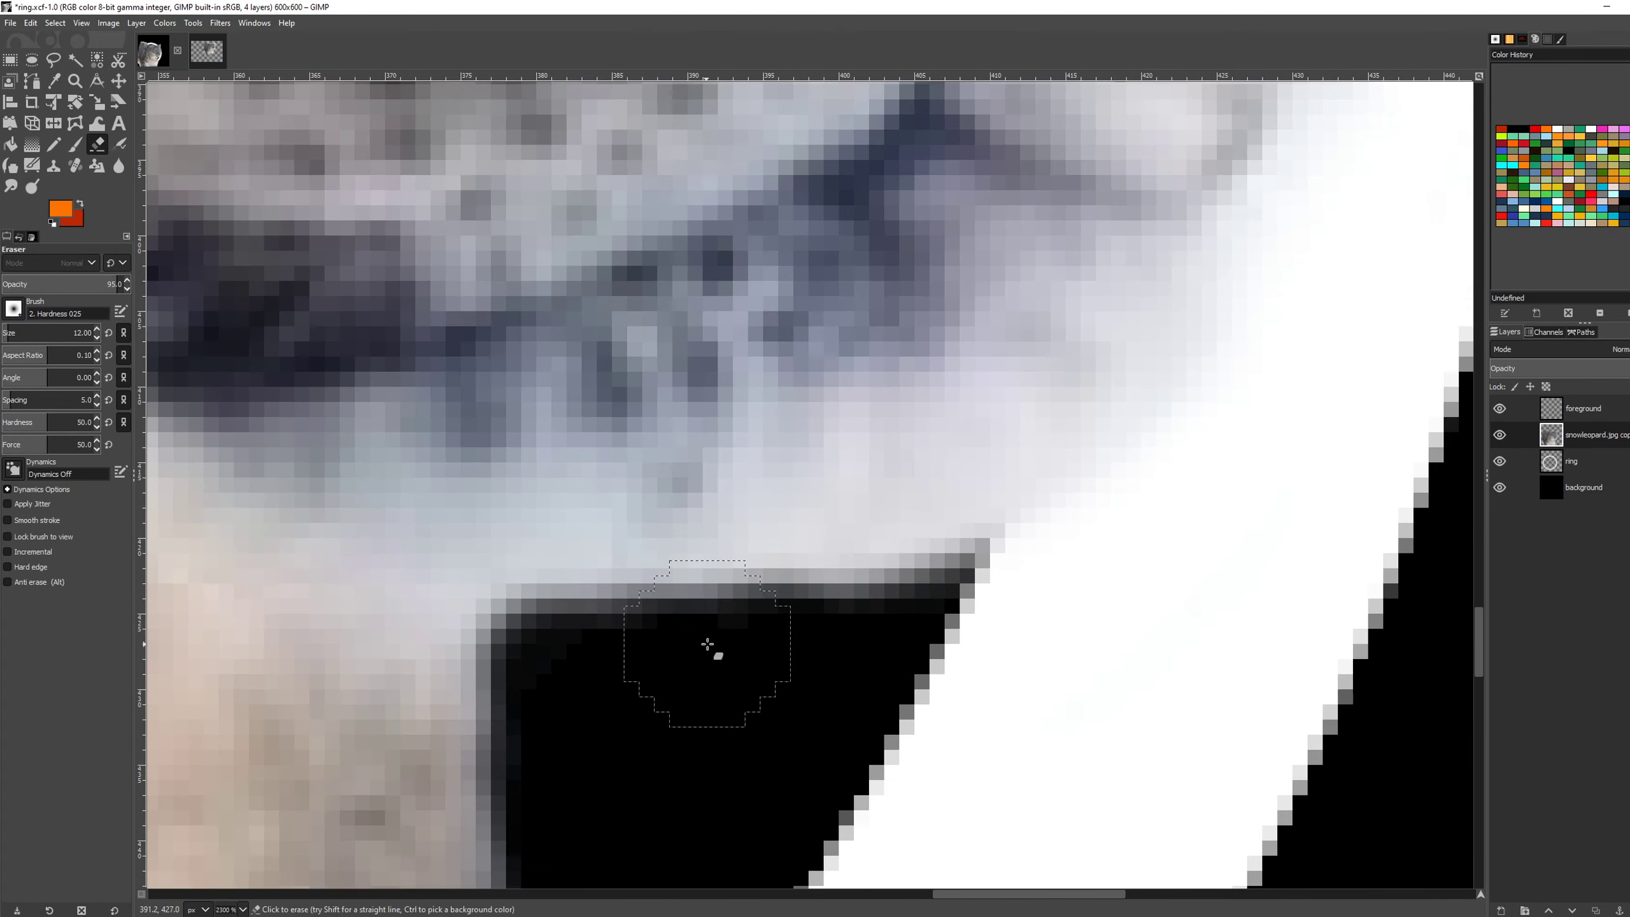
# Step: Hide the black background layer to check the chin and chest edge against transparency, then show it again
pyautogui.scroll(-12, 707, 645)
pyautogui.click(1499, 486)
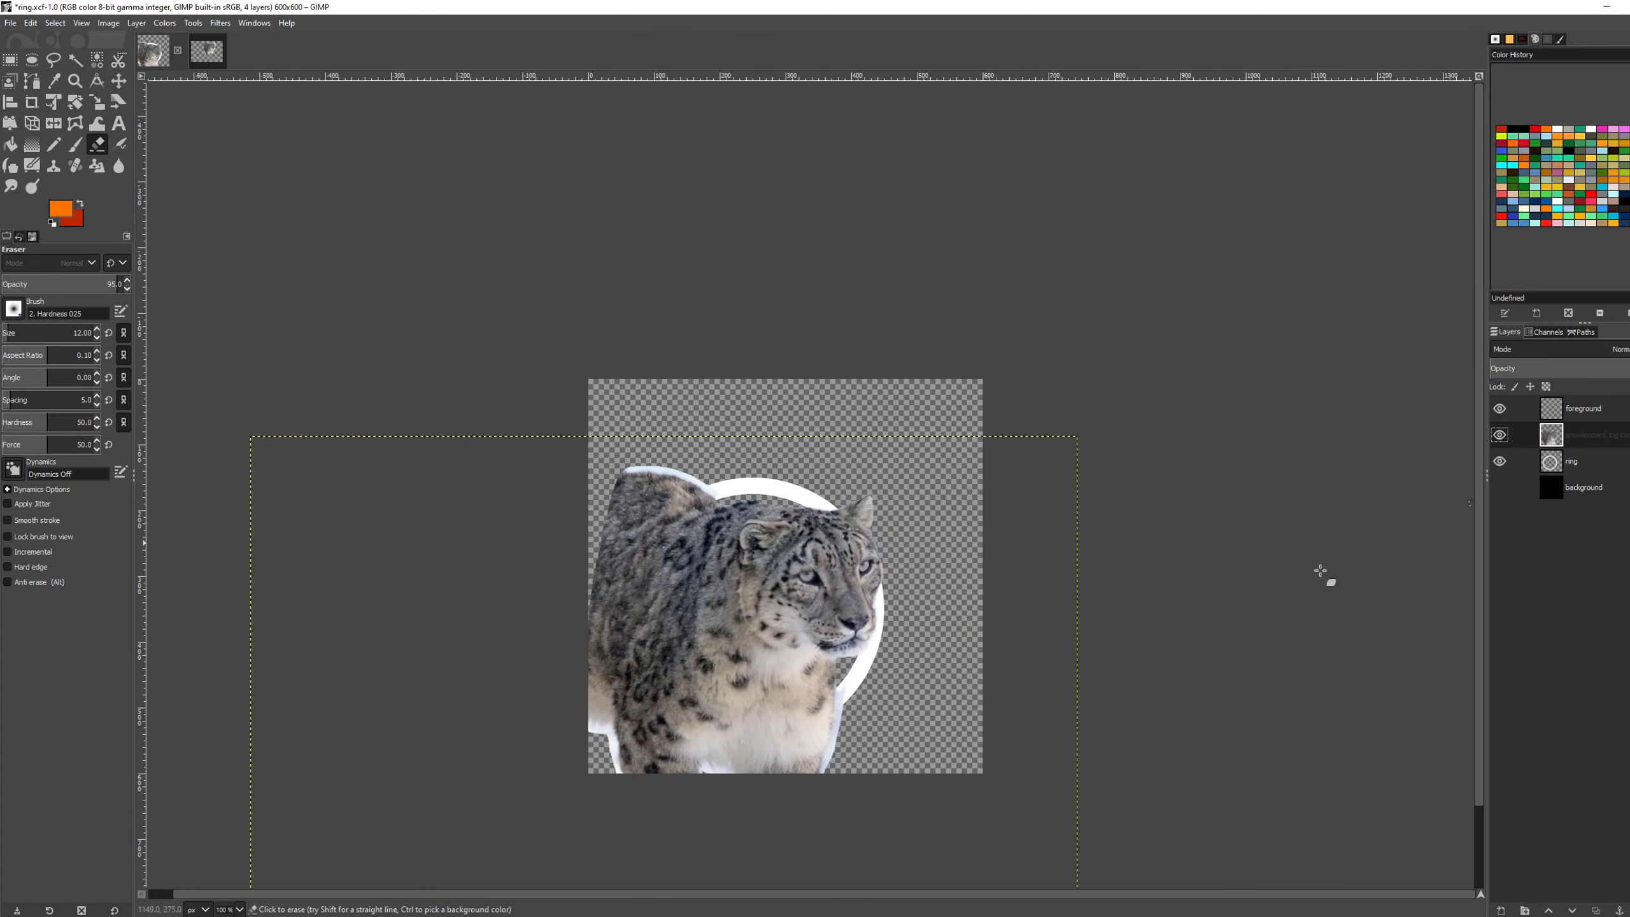
pyautogui.scroll(4, 941, 543)
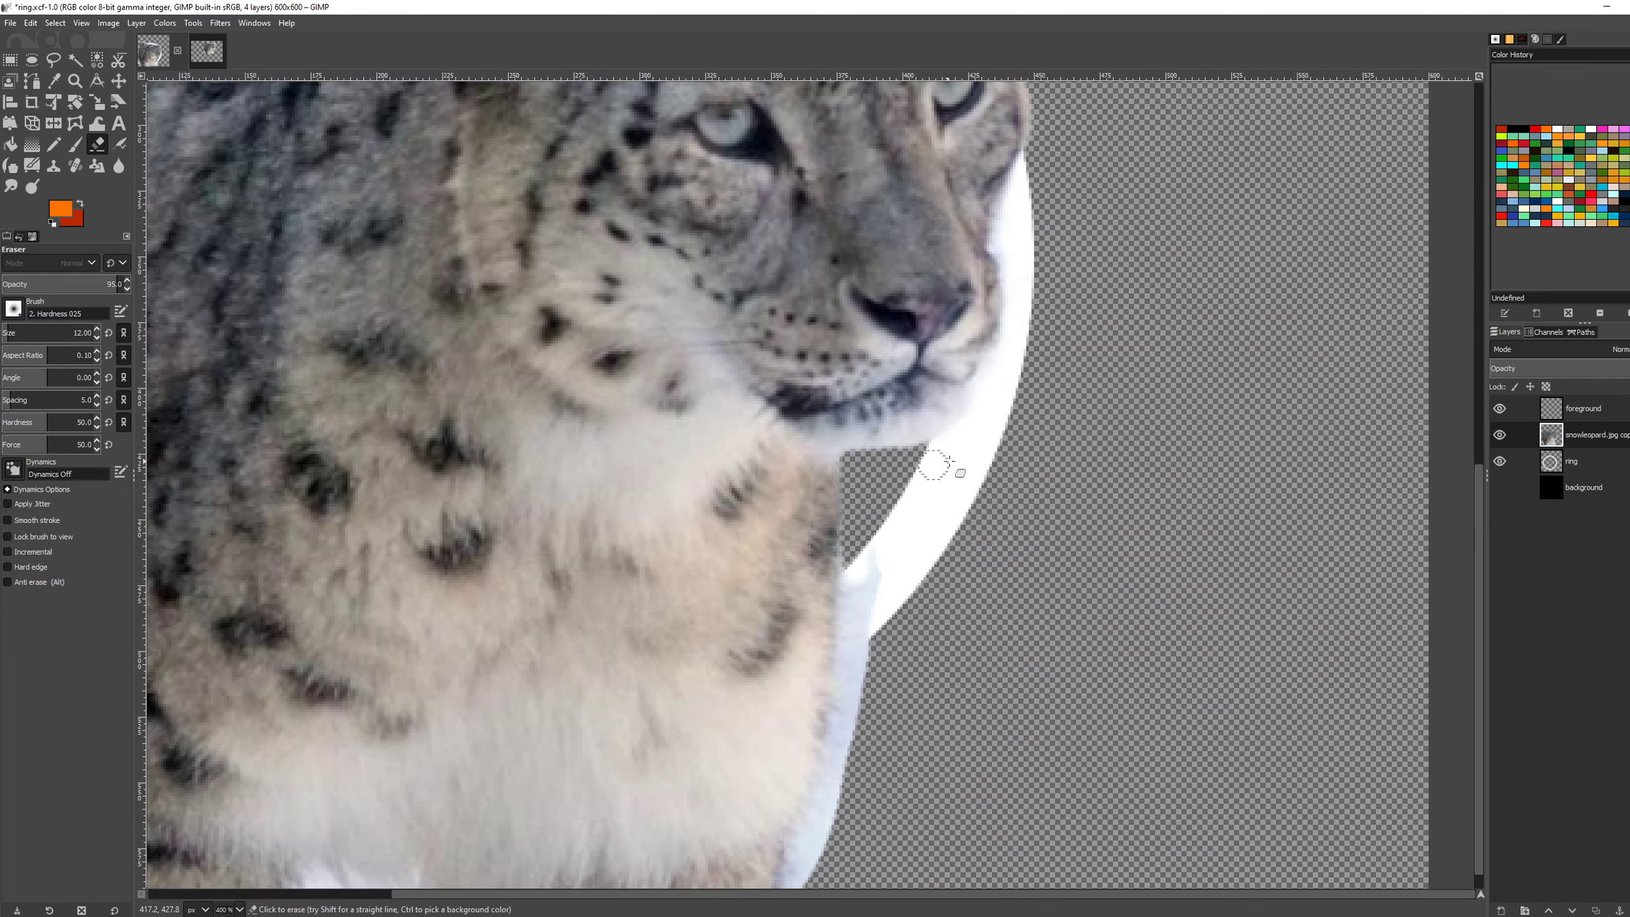
pyautogui.click(1499, 487)
# Step: Refine the cut-out edge where the chin meets the ring, and erase the fringe up along the muzzle
pyautogui.scroll(6, 983, 521)
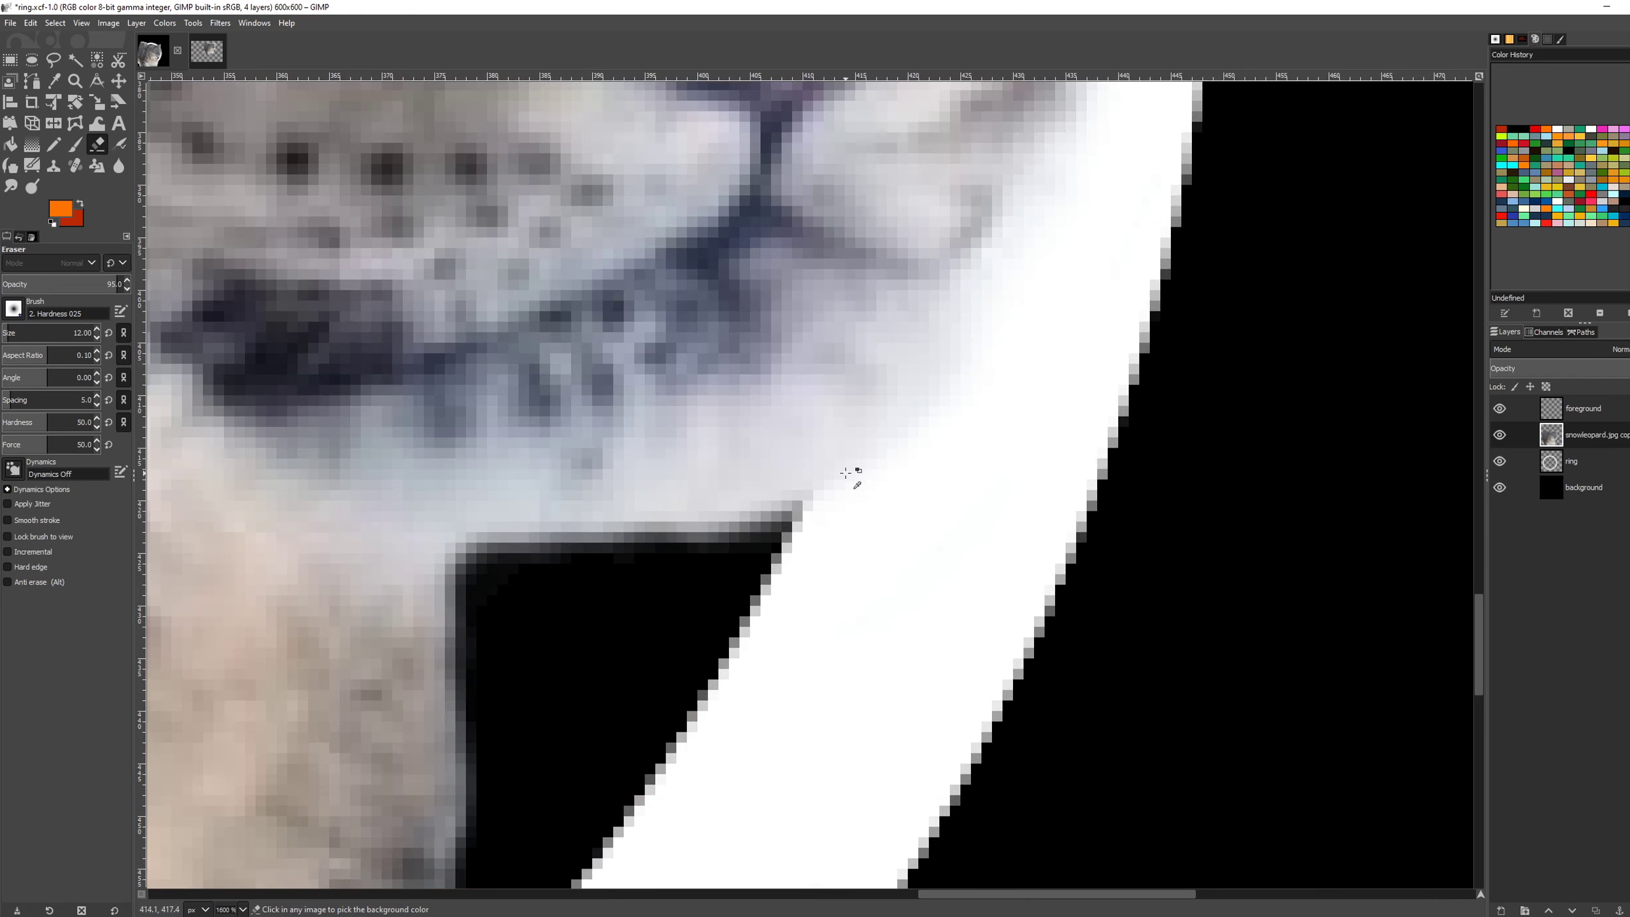
pyautogui.moveTo(1052, 438)
pyautogui.mouseDown()
pyautogui.moveTo(1027, 411)
pyautogui.moveTo(727, 619)
pyautogui.moveTo(530, 659)
pyautogui.moveTo(791, 566)
pyautogui.moveTo(440, 680)
pyautogui.moveTo(789, 622)
pyautogui.mouseUp()
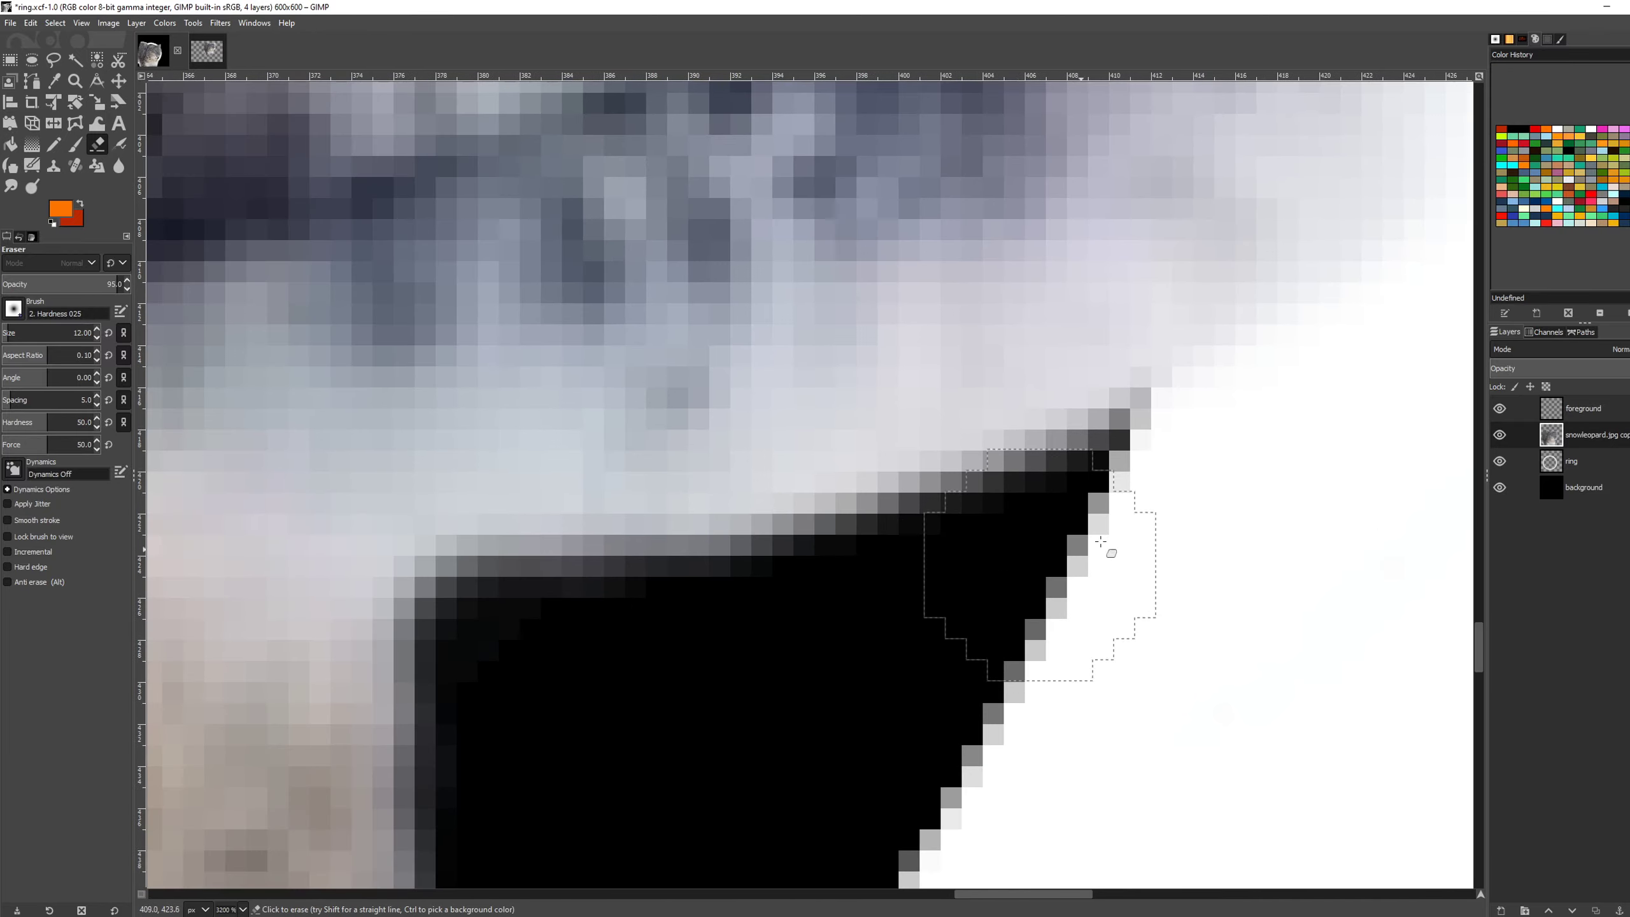
pyautogui.moveTo(1110, 553)
pyautogui.mouseDown()
pyautogui.moveTo(984, 500)
pyautogui.moveTo(711, 590)
pyautogui.moveTo(514, 623)
pyautogui.moveTo(1085, 472)
pyautogui.mouseUp()
pyautogui.moveTo(1097, 468); pyautogui.dragTo(714, 690)
pyautogui.moveTo(706, 697)
pyautogui.mouseDown()
pyautogui.moveTo(385, 835)
pyautogui.moveTo(903, 604)
pyautogui.moveTo(1054, 459)
pyautogui.moveTo(1073, 382)
pyautogui.moveTo(828, 604)
pyautogui.moveTo(1181, 229)
pyautogui.mouseUp()
pyautogui.moveTo(1099, 381); pyautogui.dragTo(939, 608)
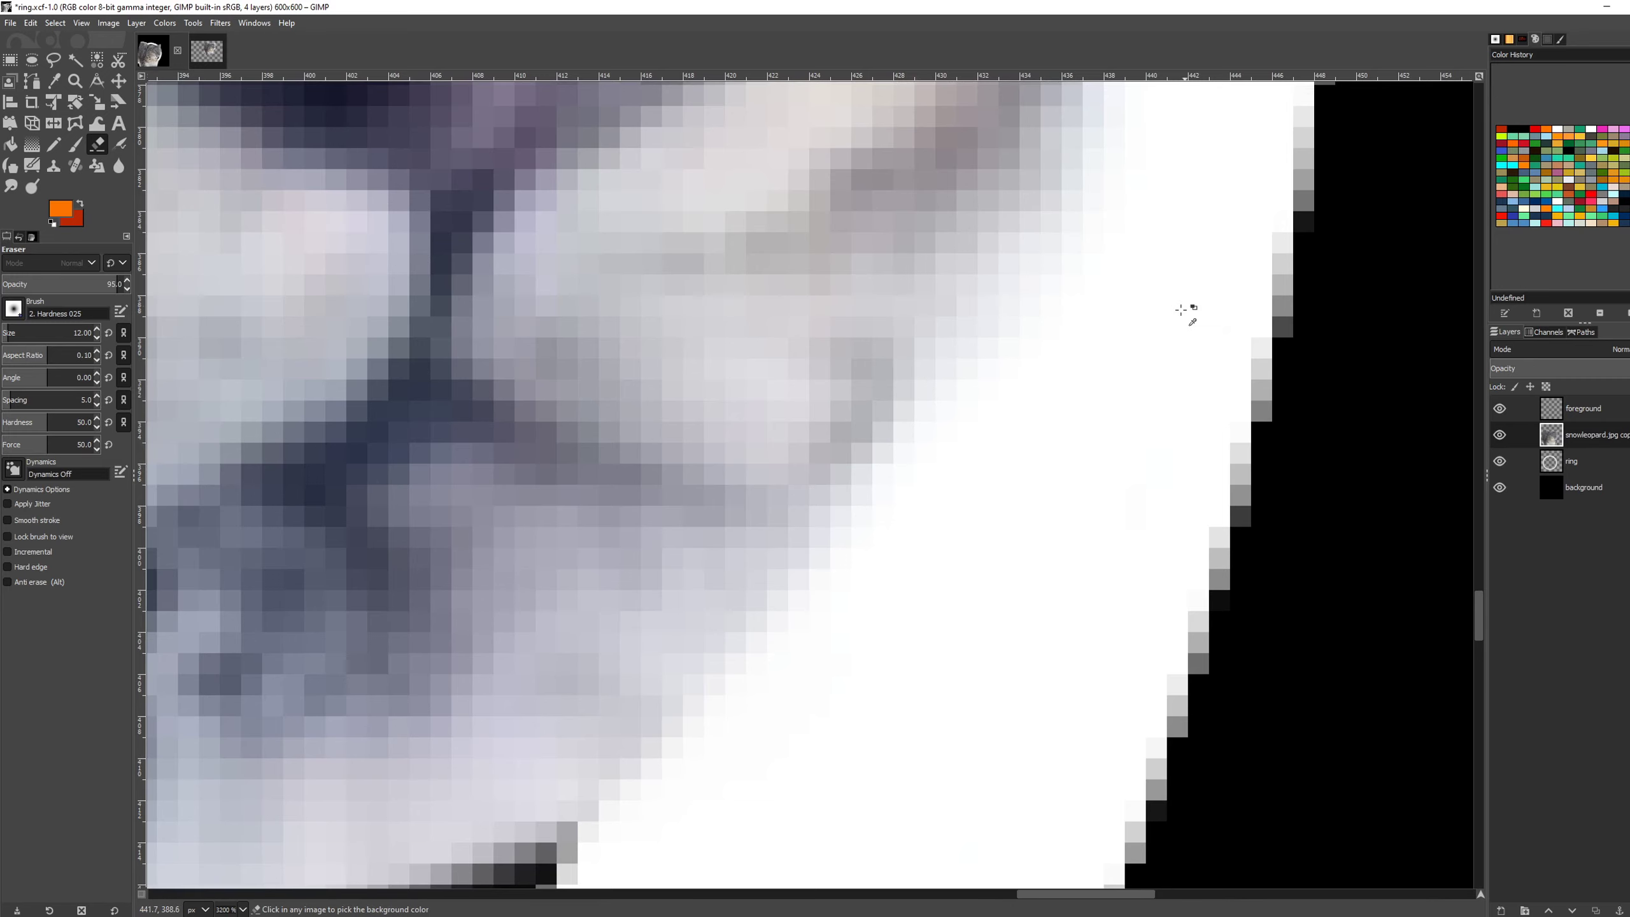
# Step: Toggle the background layer's visibility to compare the whole cut-out against black and transparency, leaving the layer hidden
pyautogui.scroll(-7, 1089, 628)
pyautogui.scroll(-1, 1090, 640)
pyautogui.moveTo(1108, 665); pyautogui.dragTo(1031, 570)
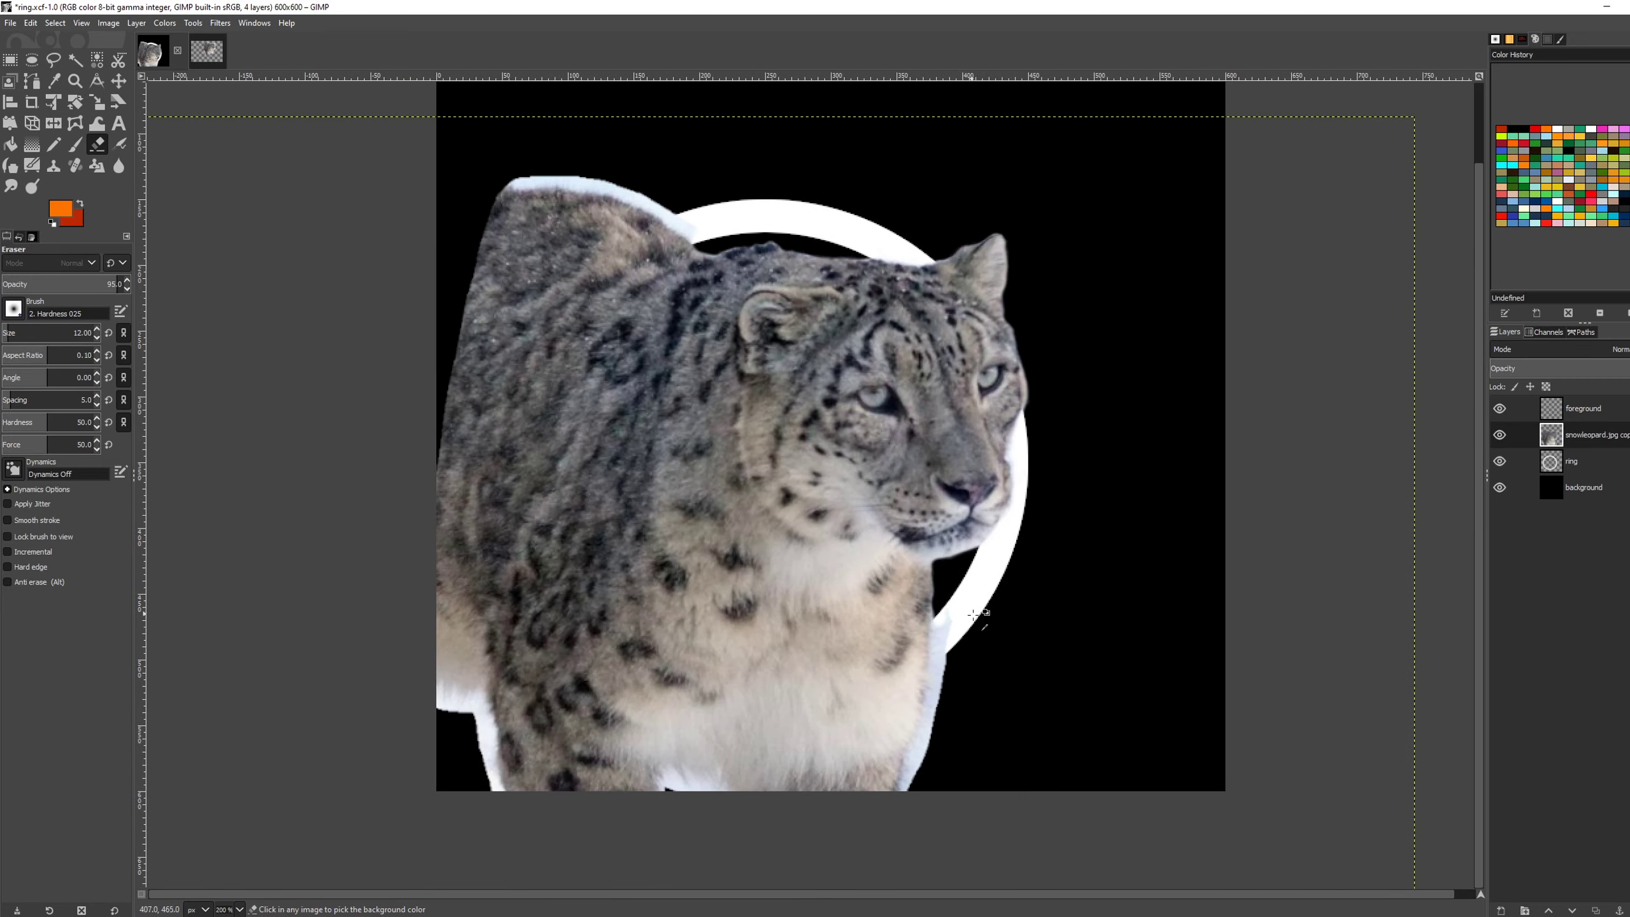
pyautogui.scroll(-1, 973, 614)
pyautogui.click(1500, 486)
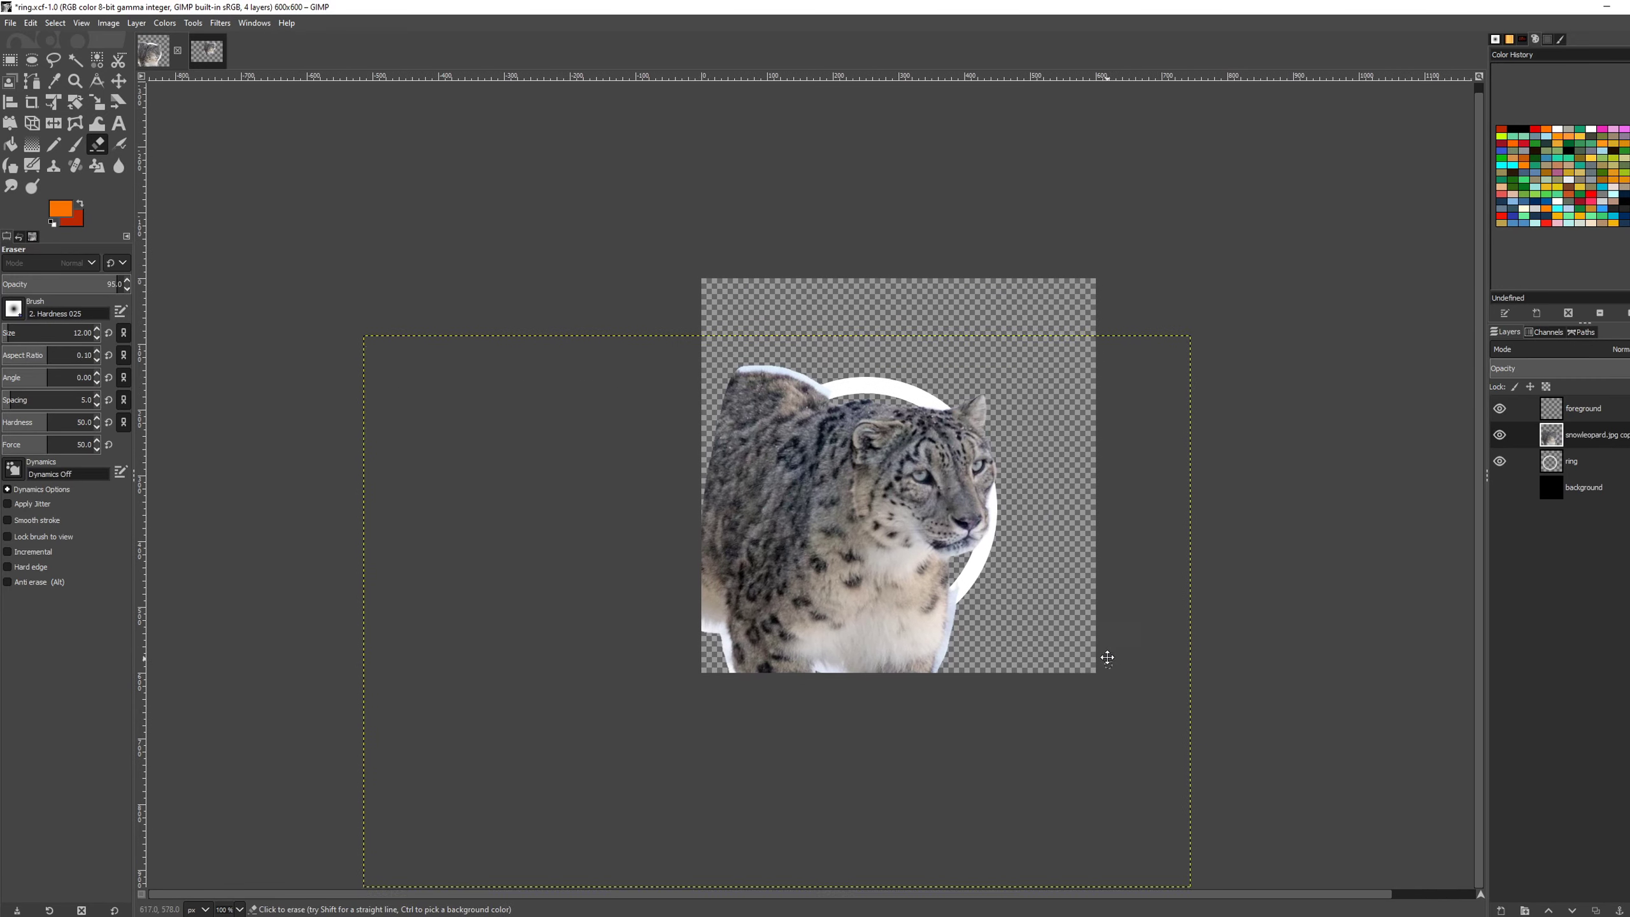
pyautogui.moveTo(1107, 658); pyautogui.dragTo(1103, 636)
pyautogui.click(1499, 486)
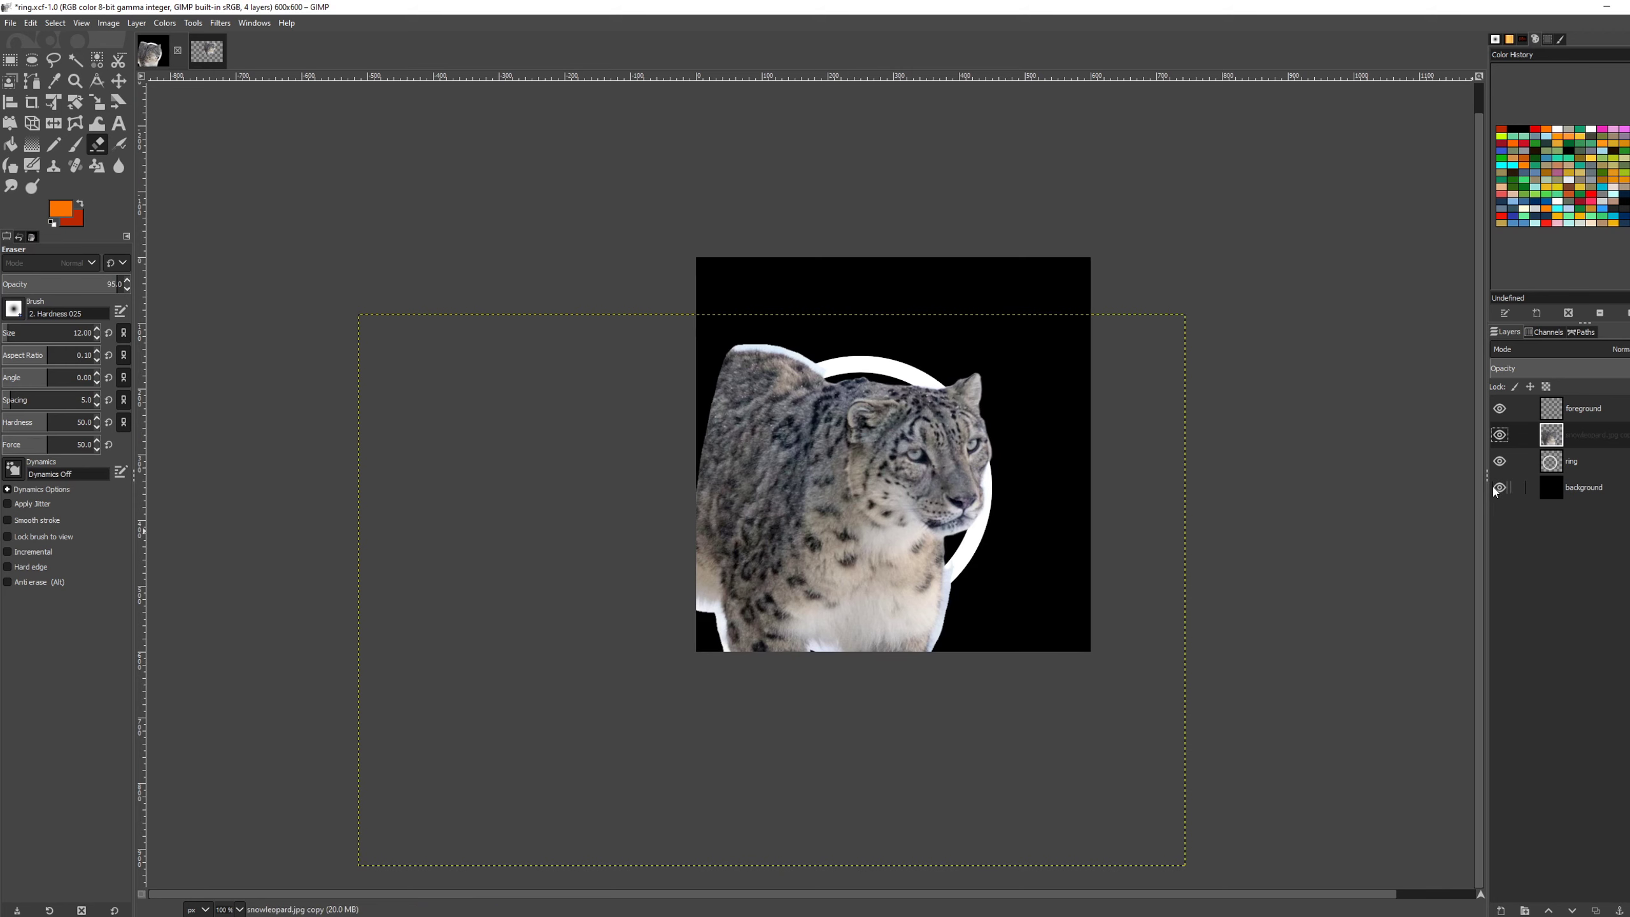
pyautogui.click(1500, 487)
pyautogui.scroll(3, 873, 505)
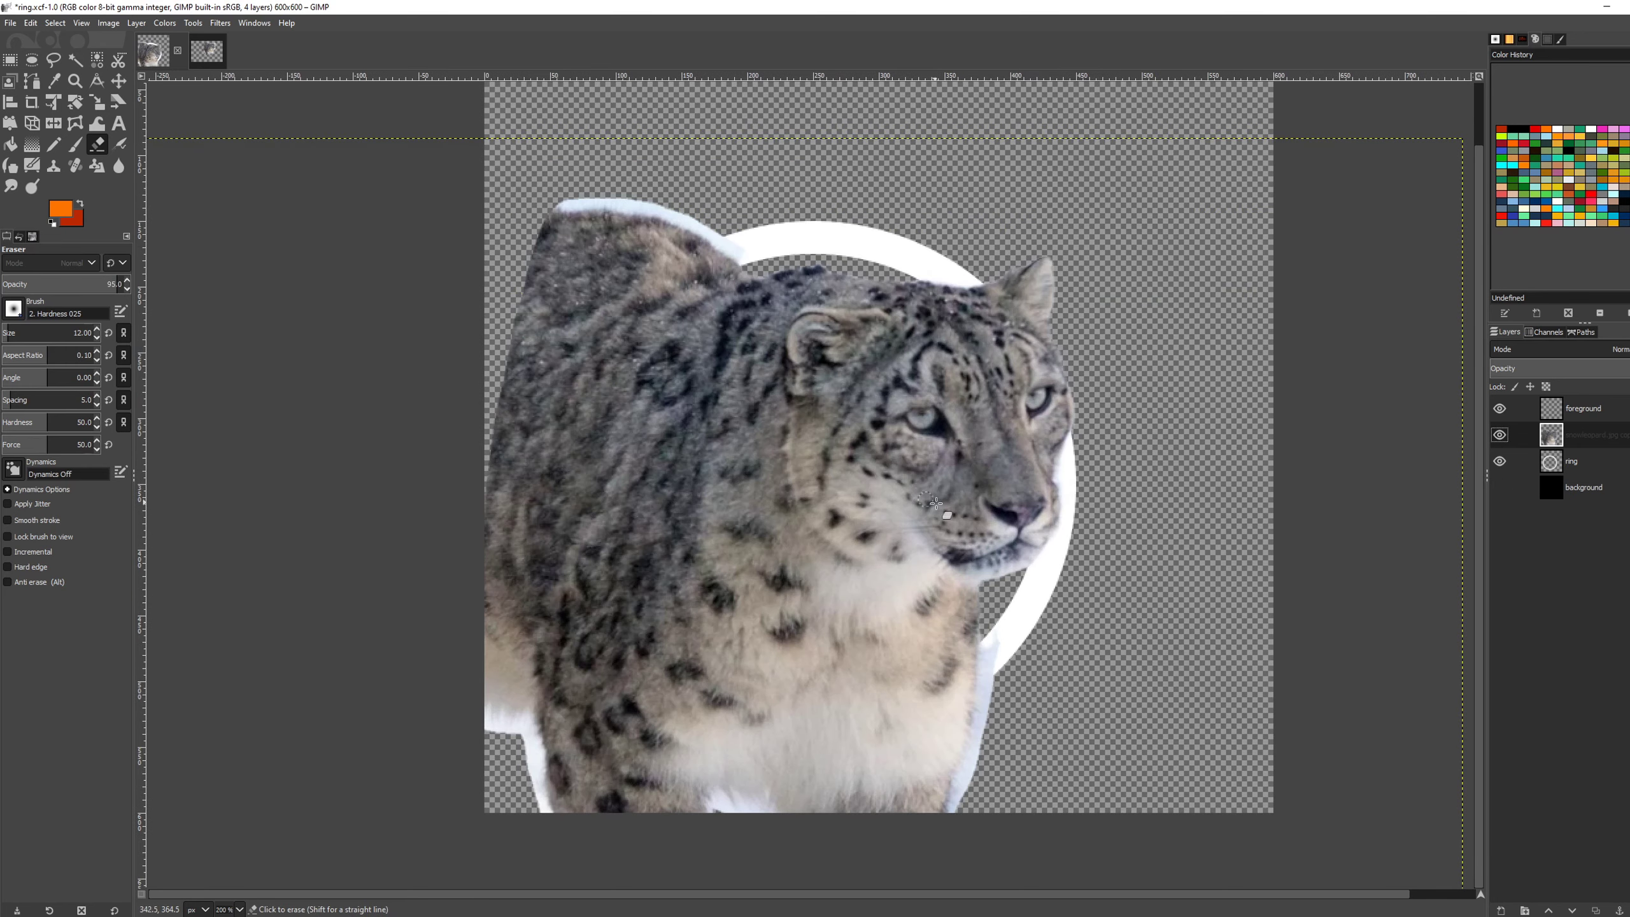
# Step: Show the background layer and touch up the erased edge along the chest inside the ring
pyautogui.scroll(6, 995, 662)
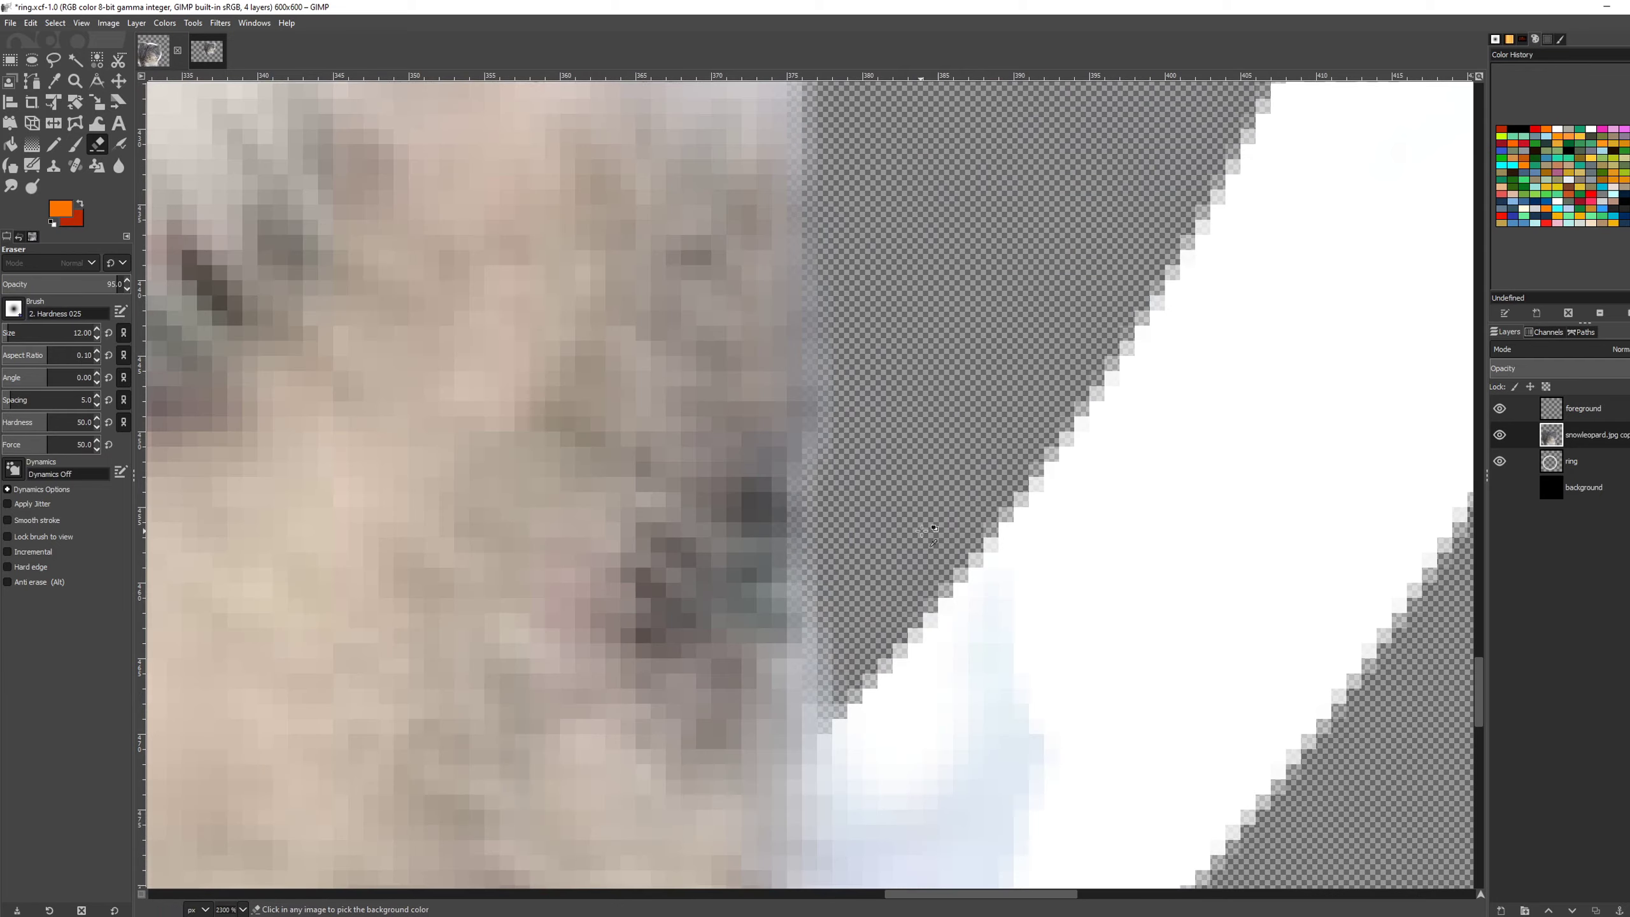
pyautogui.click(1500, 487)
pyautogui.moveTo(955, 635); pyautogui.dragTo(969, 559)
pyautogui.moveTo(896, 240)
pyautogui.mouseDown()
pyautogui.moveTo(870, 403)
pyautogui.moveTo(877, 680)
pyautogui.moveTo(888, 301)
pyautogui.moveTo(881, 637)
pyautogui.moveTo(879, 470)
pyautogui.mouseUp()
pyautogui.scroll(-6, 1052, 581)
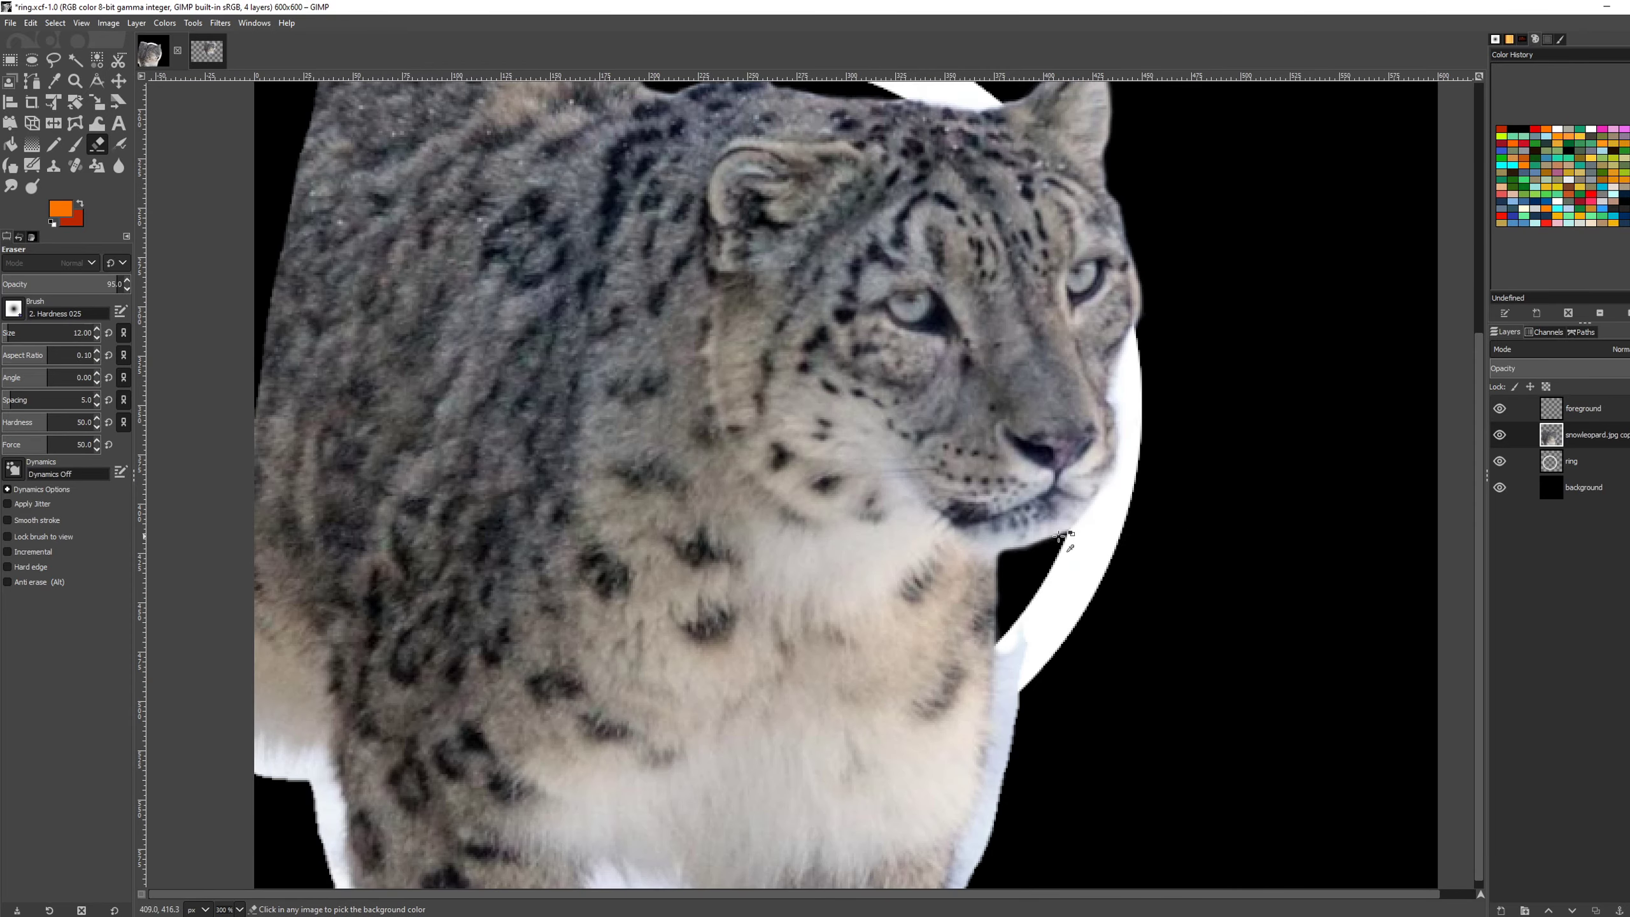
# Step: Hide the background layer and move the snowleopard.jpg copy layer below the ring layer
pyautogui.scroll(-2, 1060, 536)
pyautogui.click(1500, 487)
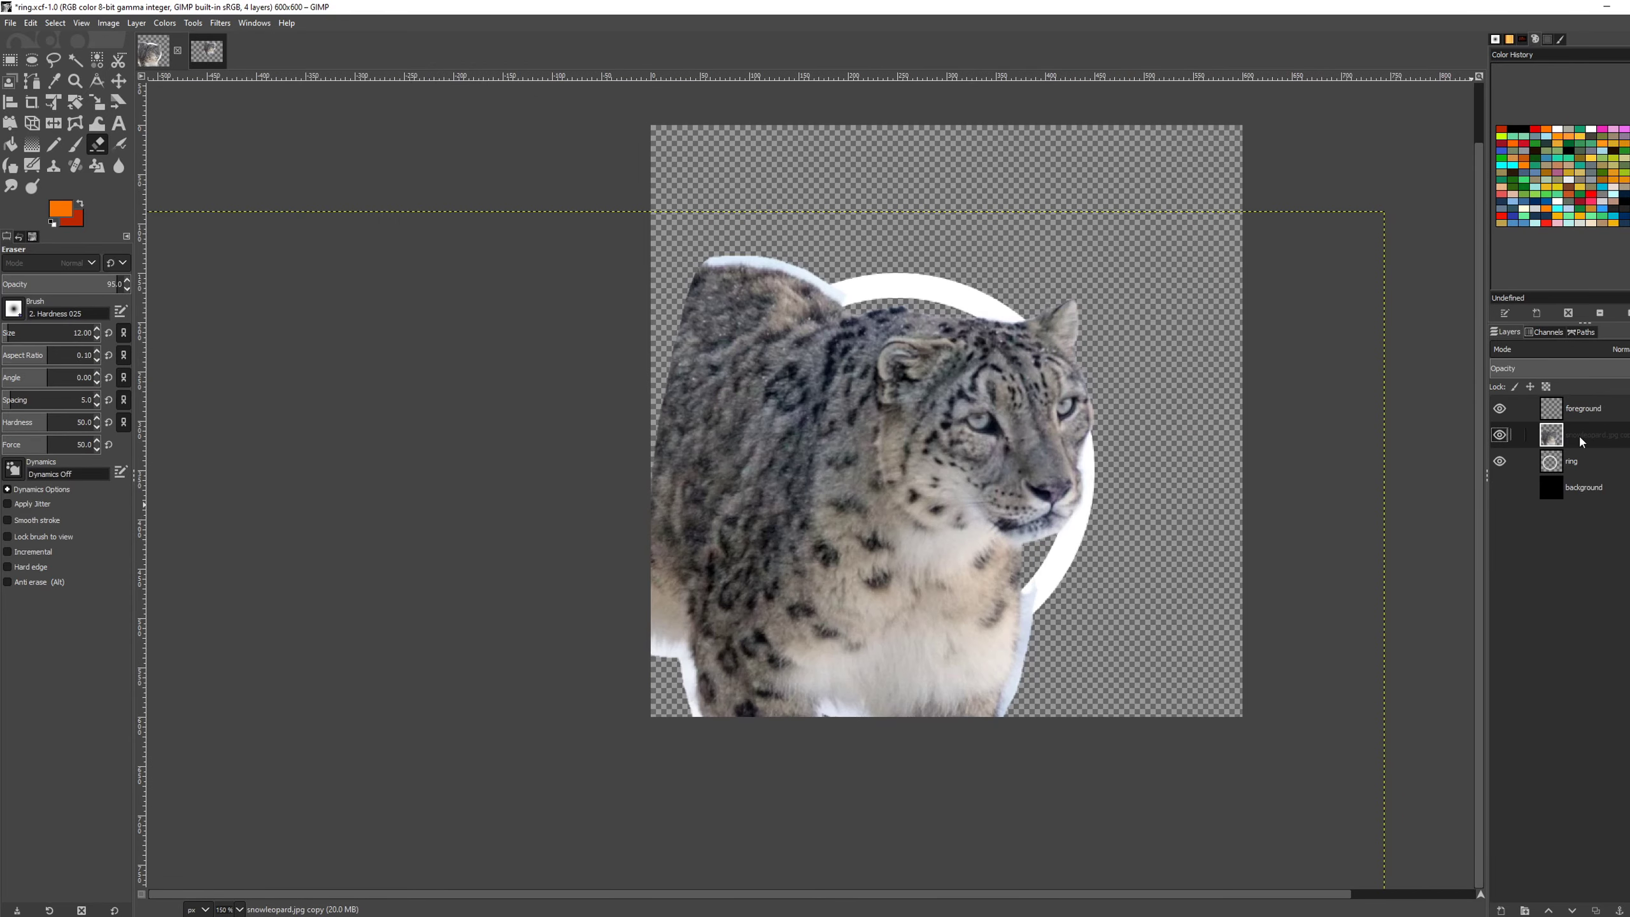
pyautogui.moveTo(1580, 434); pyautogui.dragTo(1613, 482)
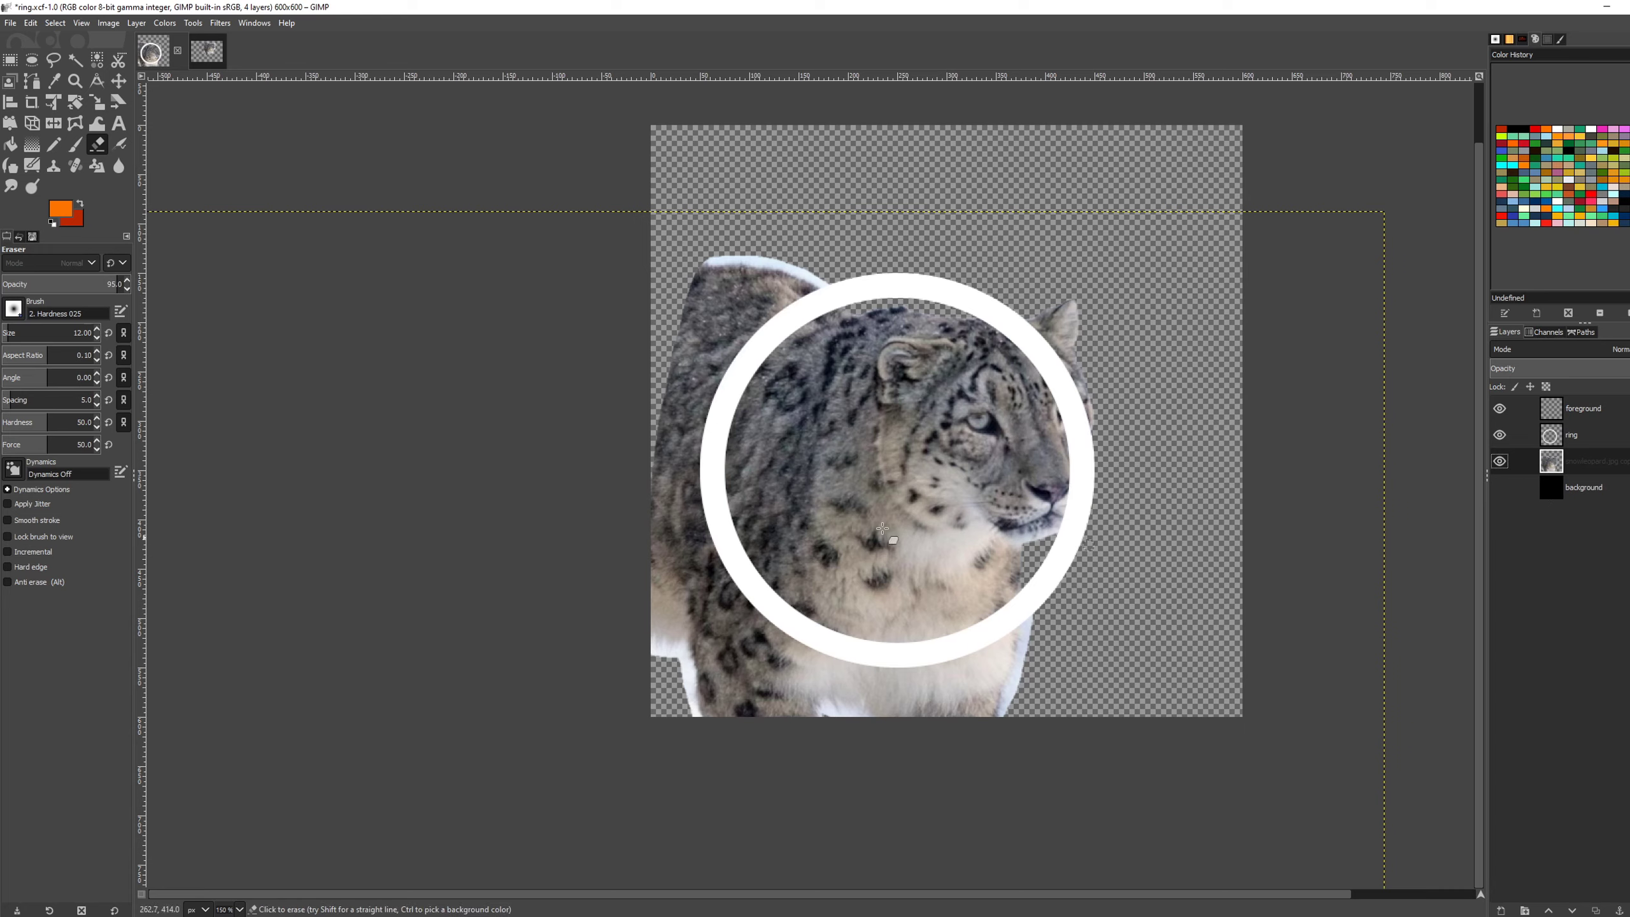
# Step: Lasso the leopard's body outside the ring, following the white band around its back and underside, delete it, and clear the selection
pyautogui.click(54, 59)
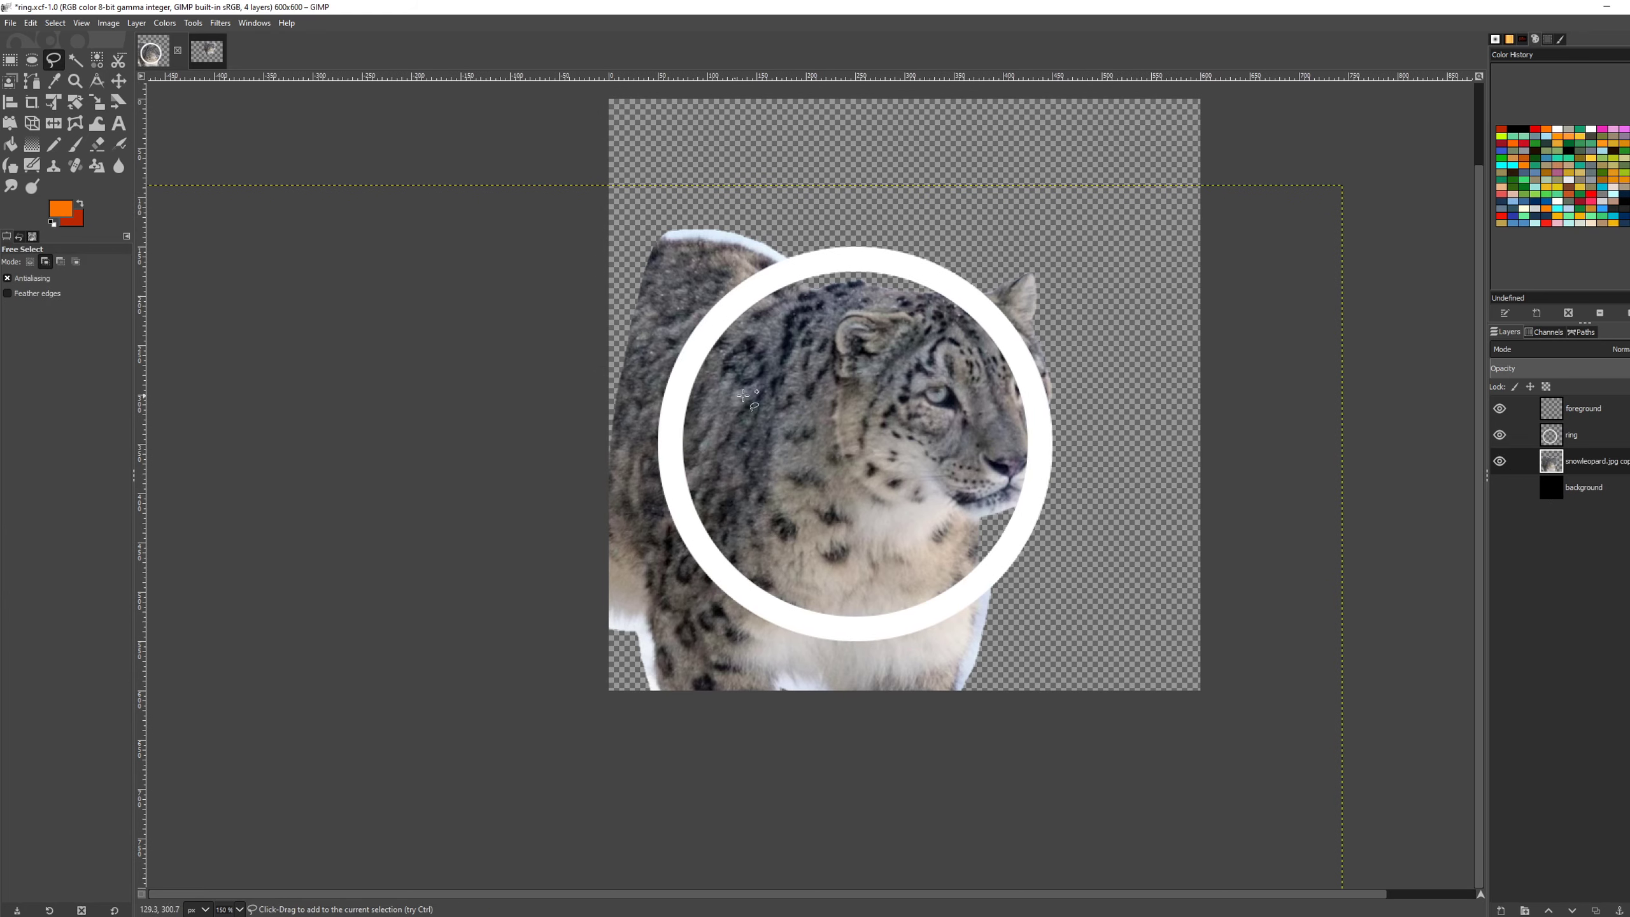
pyautogui.moveTo(636, 227); pyautogui.dragTo(629, 358)
pyautogui.scroll(3, 630, 358)
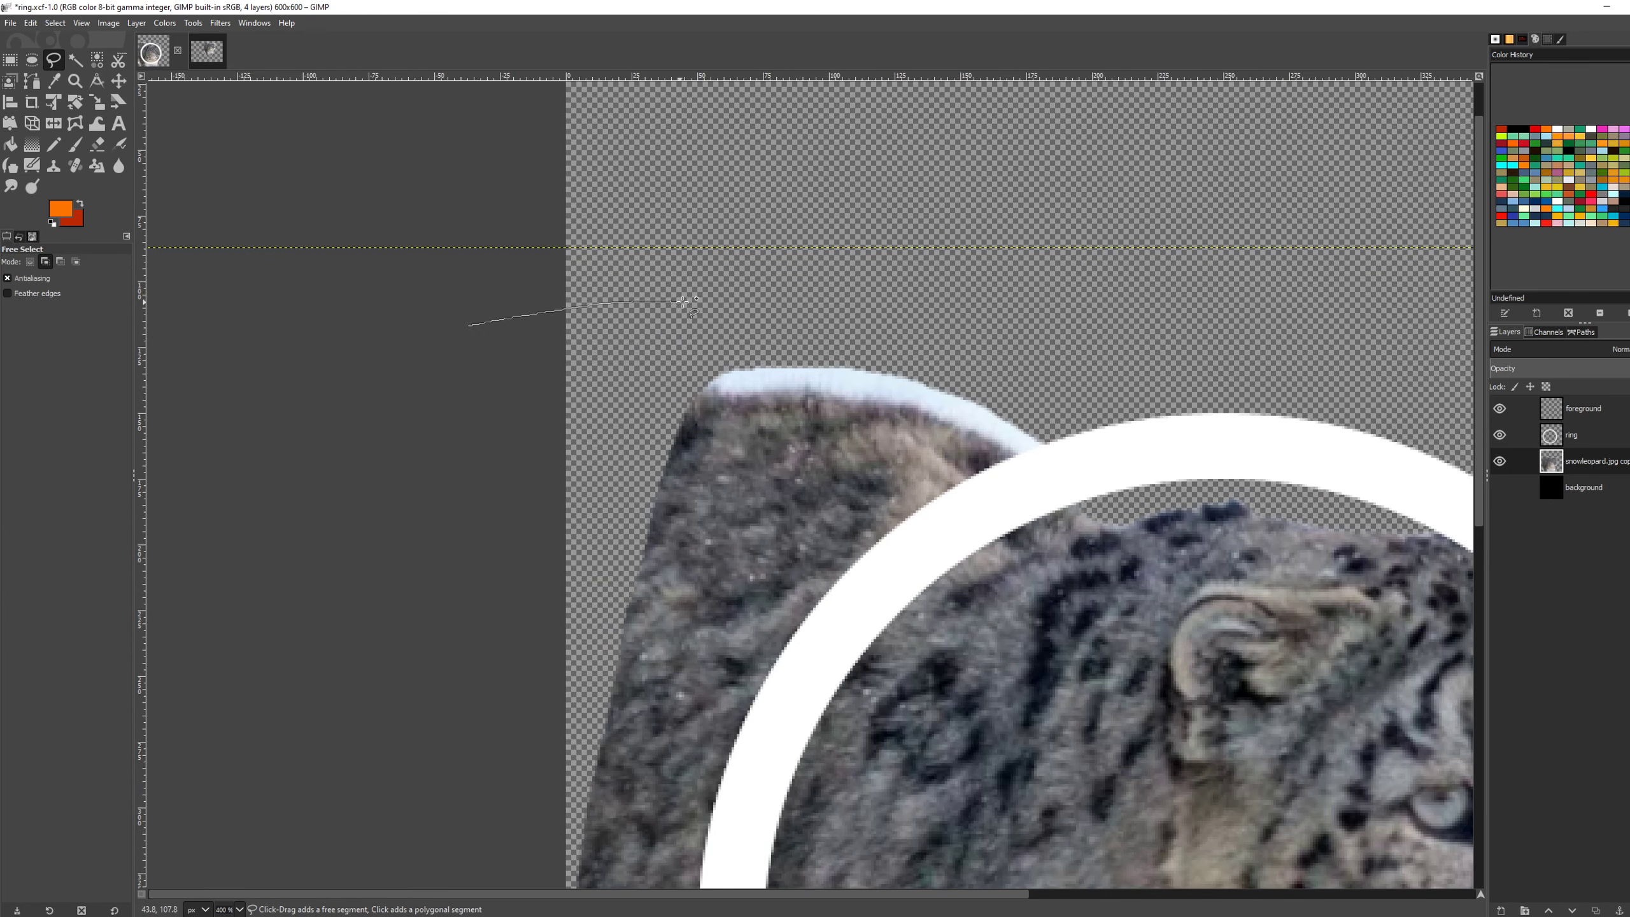
pyautogui.scroll(-1, 890, 551)
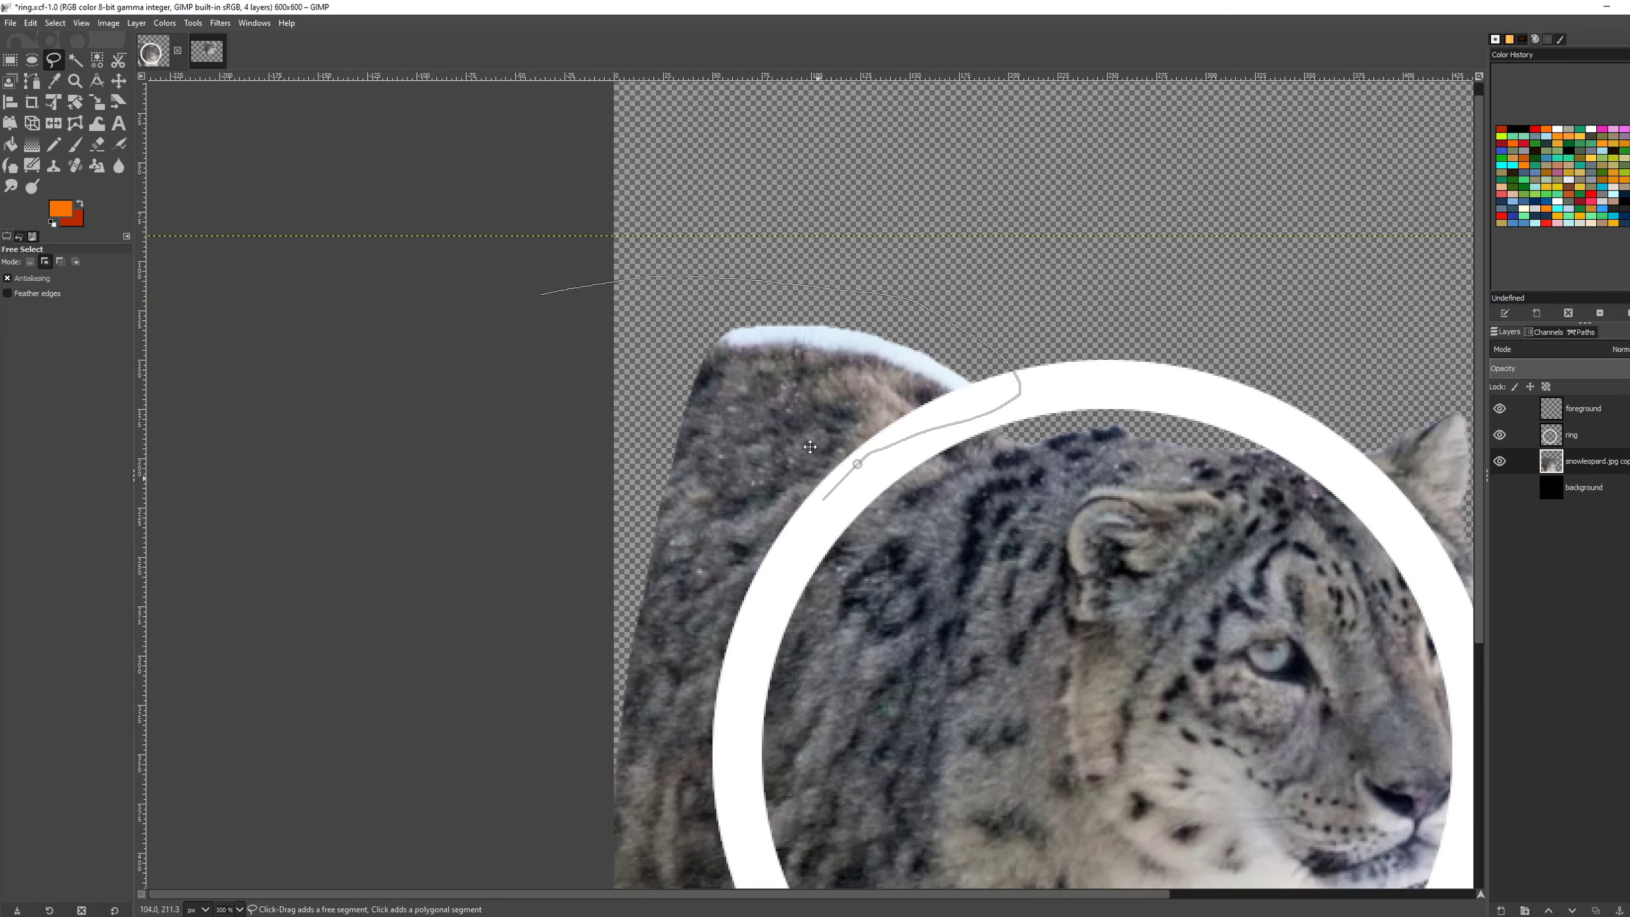
pyautogui.moveTo(660, 462); pyautogui.dragTo(659, 473)
pyautogui.moveTo(688, 615); pyautogui.dragTo(755, 728)
pyautogui.moveTo(764, 741); pyautogui.dragTo(518, 524)
pyautogui.moveTo(930, 598); pyautogui.dragTo(1048, 513)
pyautogui.click(1174, 616)
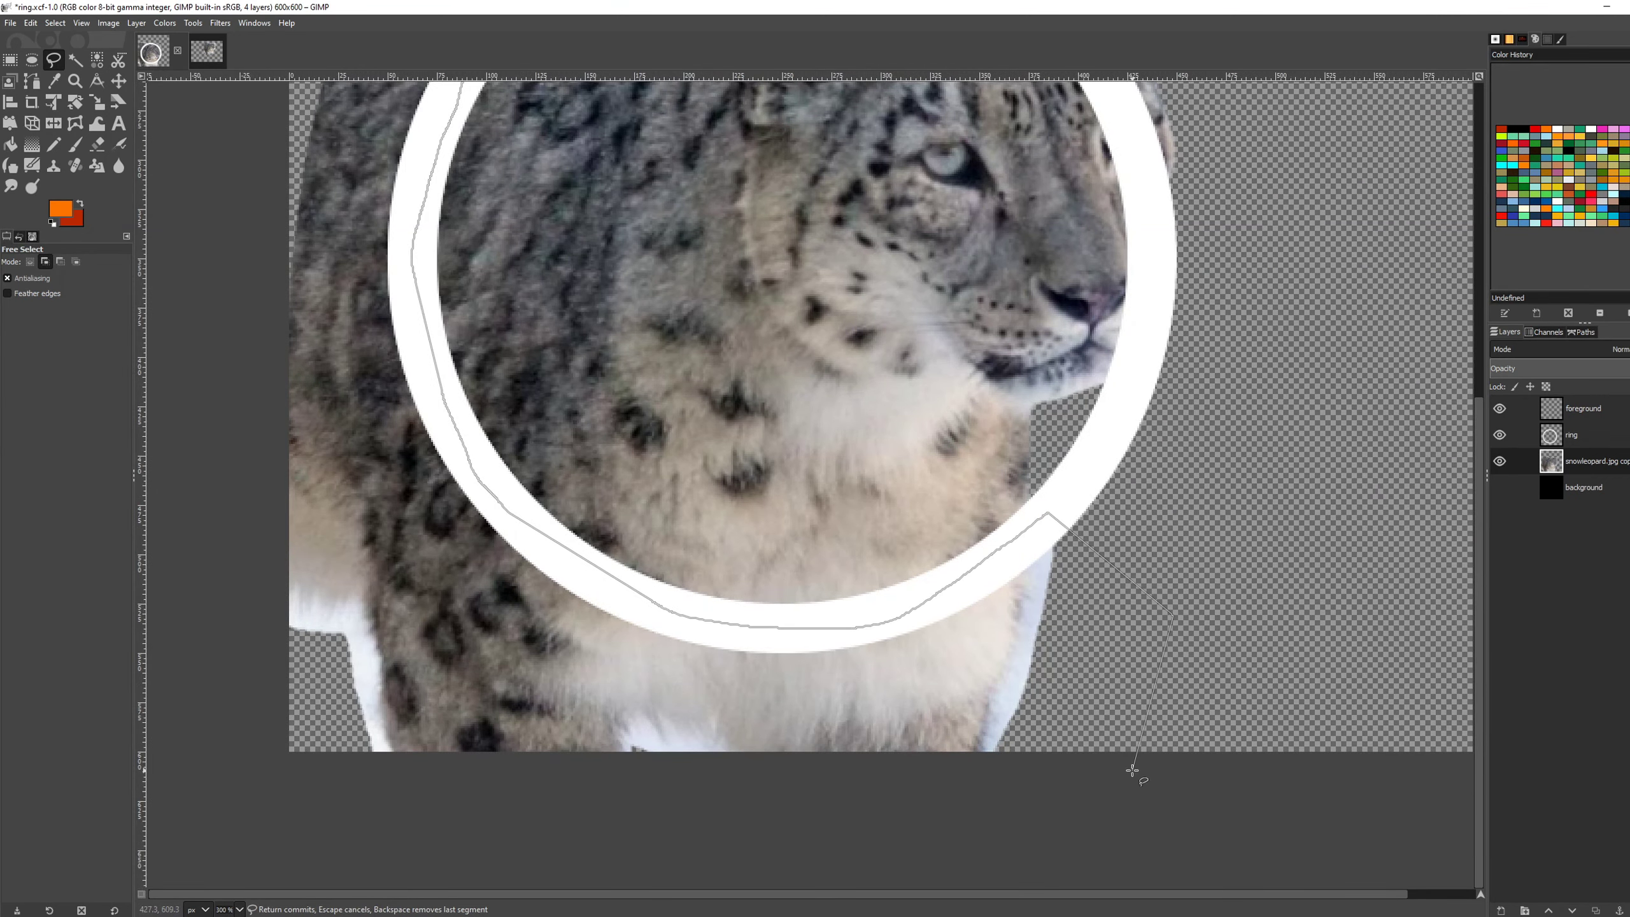
pyautogui.click(1133, 770)
pyautogui.click(771, 821)
pyautogui.click(360, 831)
pyautogui.scroll(-2, 241, 826)
pyautogui.moveTo(239, 799); pyautogui.dragTo(603, 833)
pyautogui.click(451, 830)
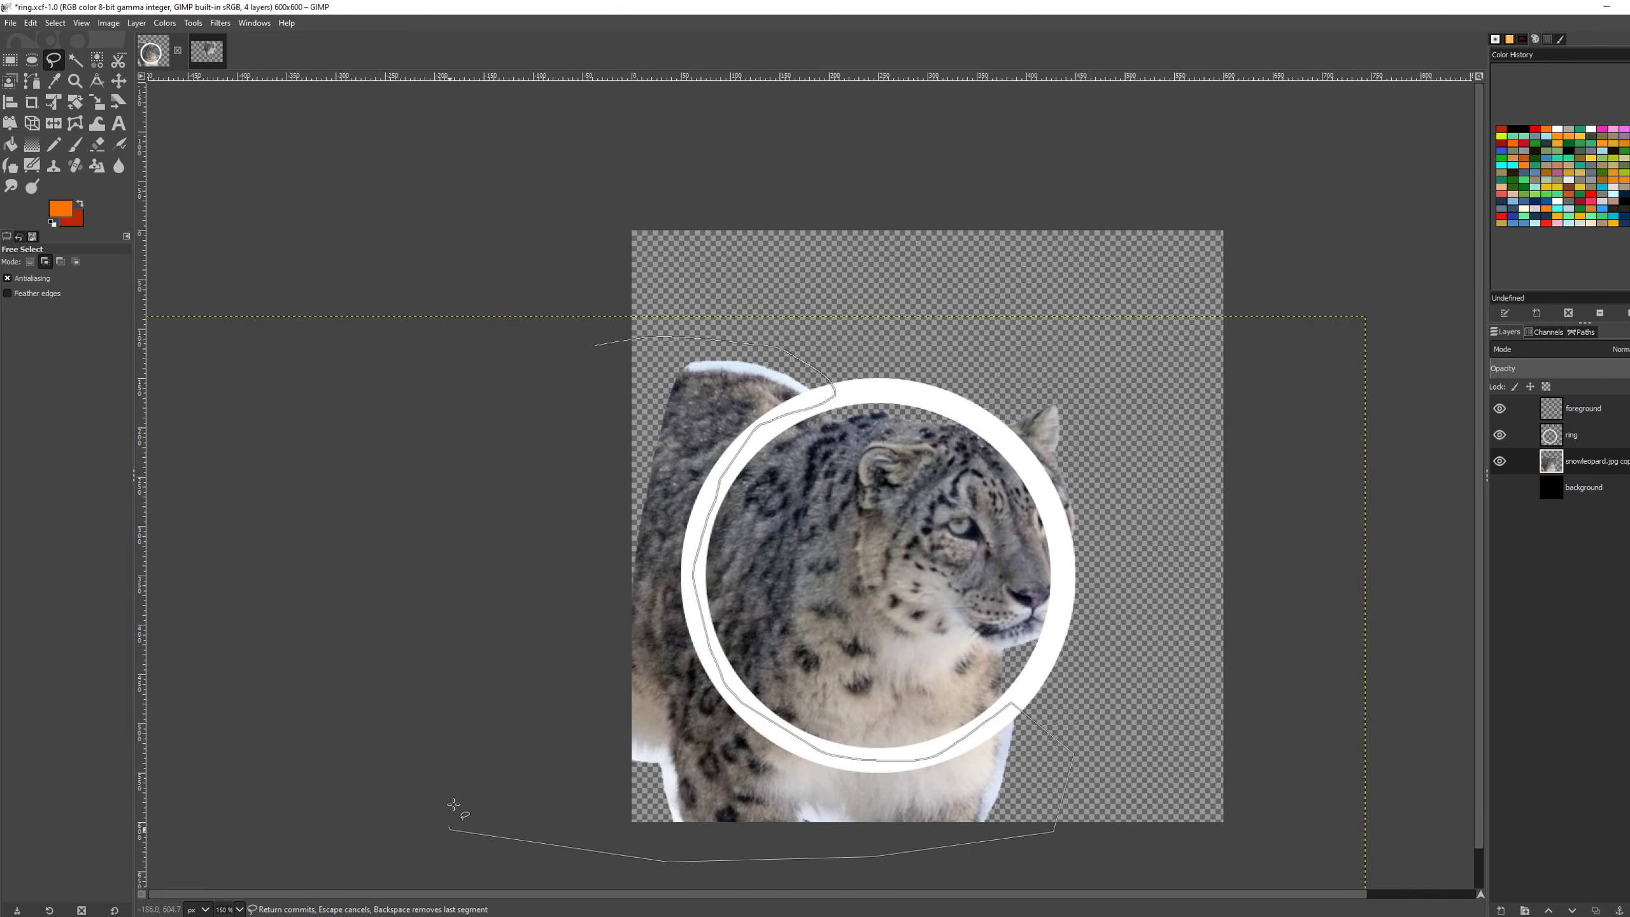
pyautogui.press('Return')
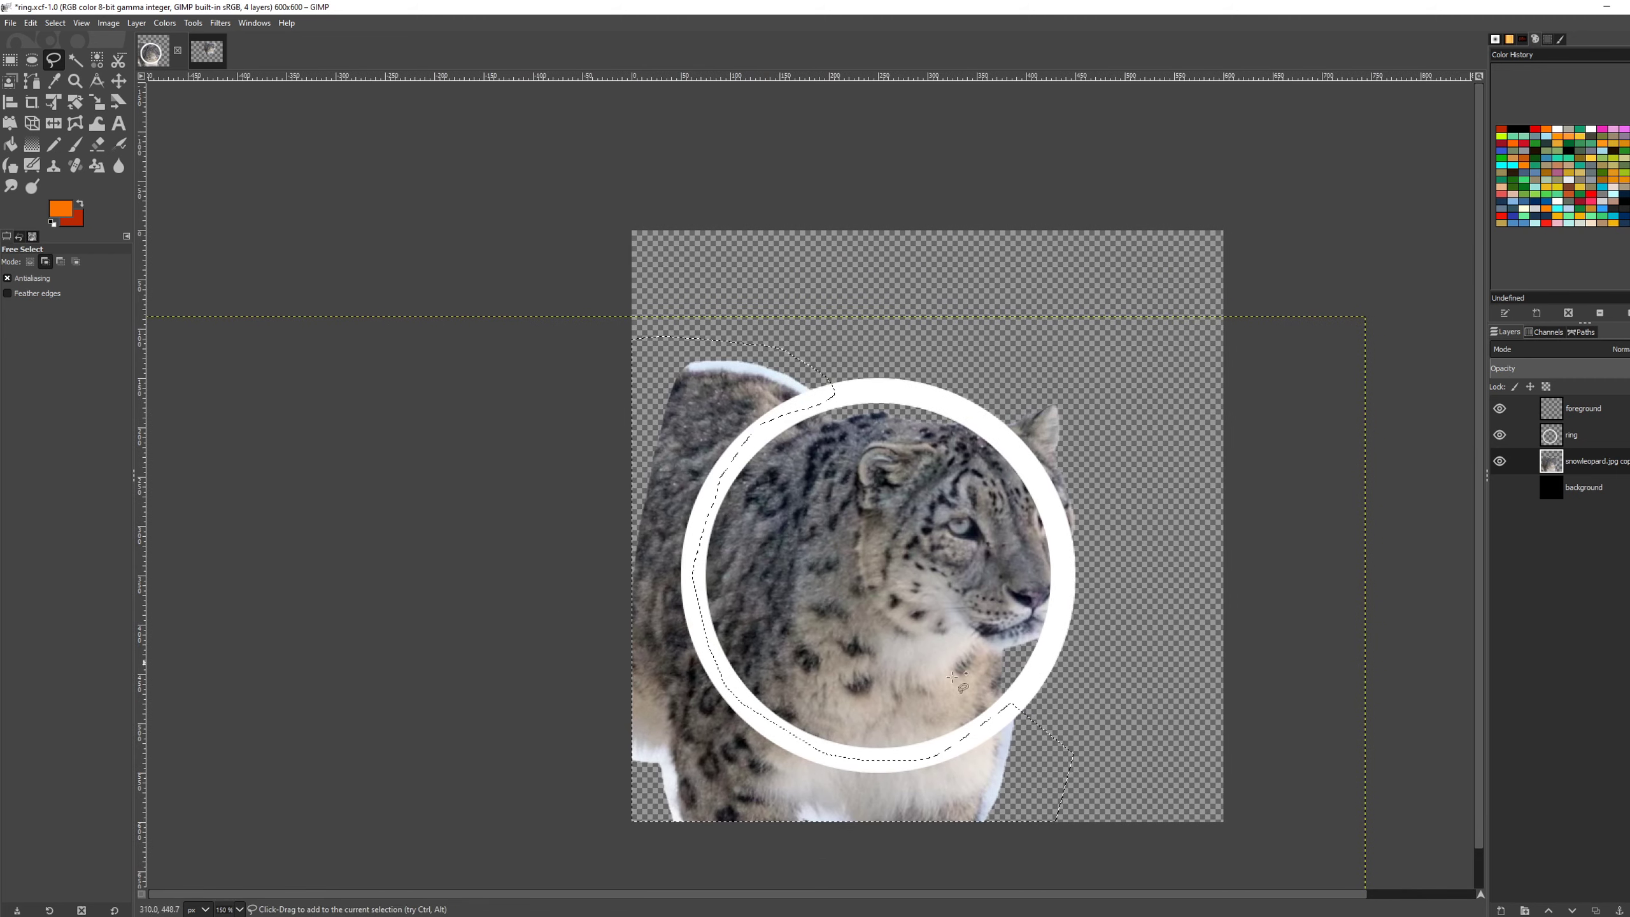
pyautogui.press('Delete')
pyautogui.hscroll(4, 886, 450)
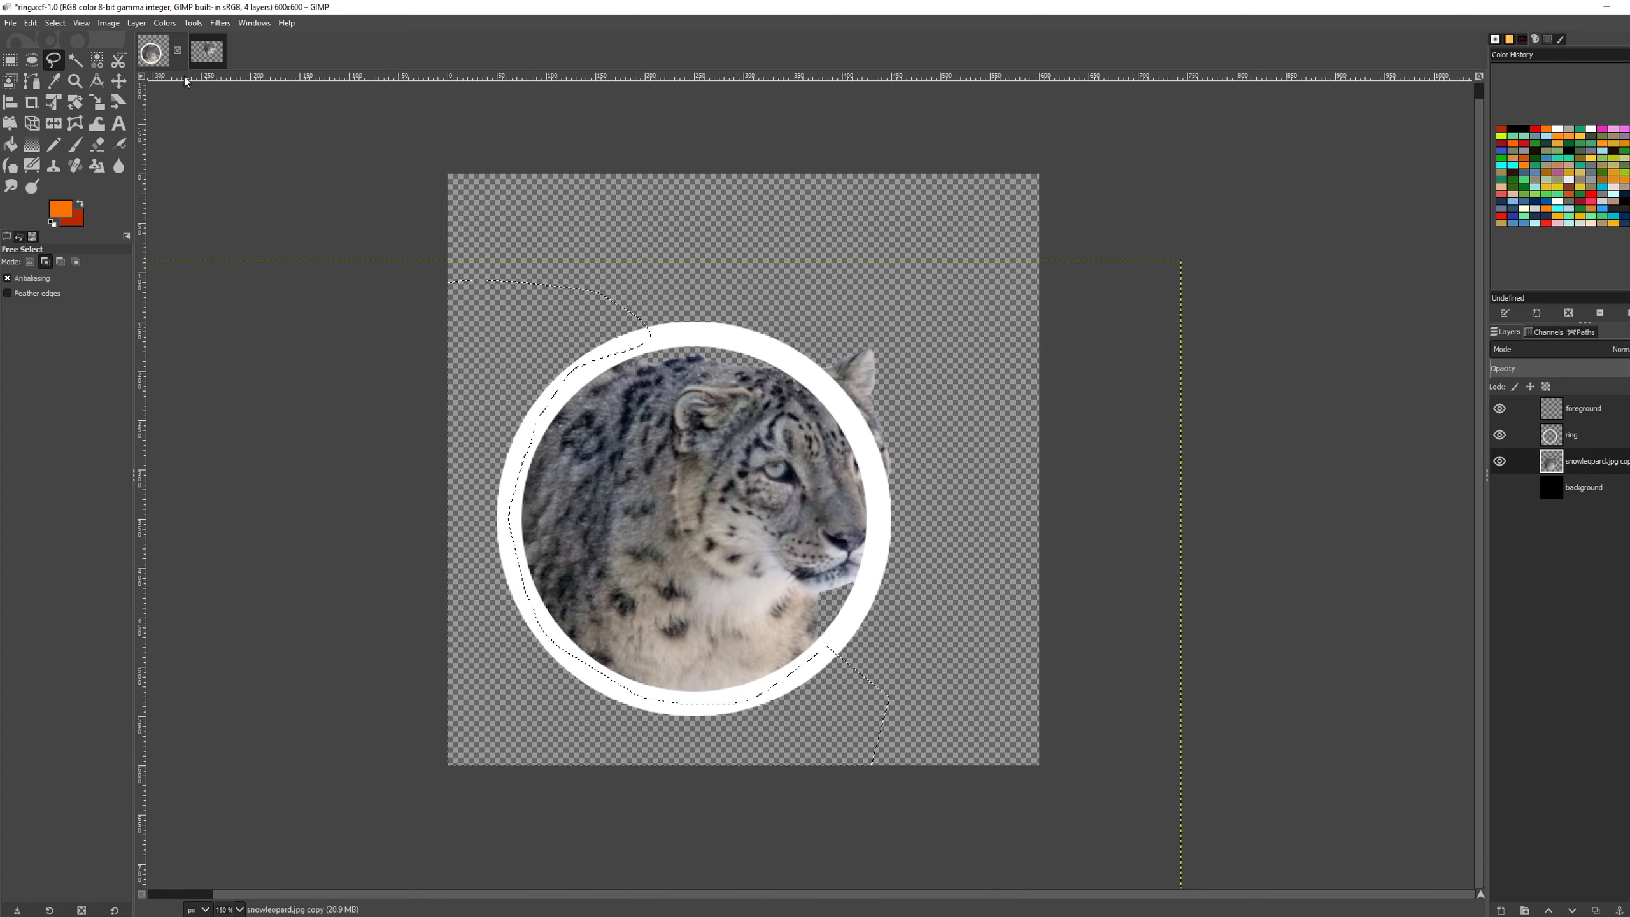
pyautogui.click(55, 22)
pyautogui.click(71, 49)
# Step: Lasso the part of the leopard's face and ear hidden behind or outside the ring on the snowleopard.jpg copy layer and copy it
pyautogui.scroll(3, 975, 519)
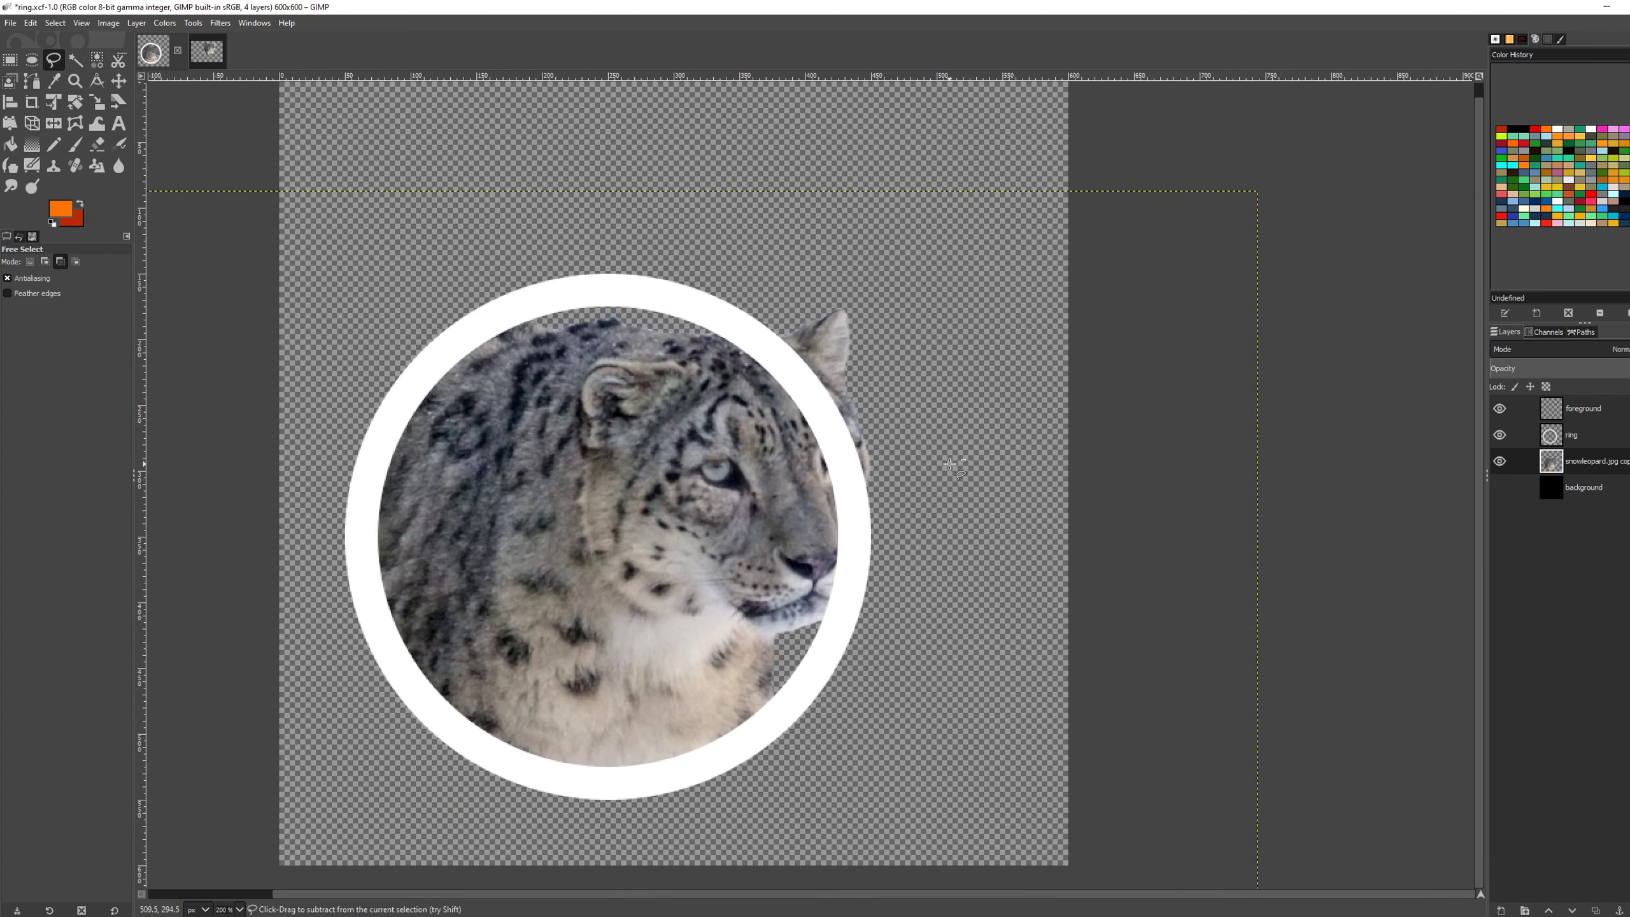
pyautogui.moveTo(831, 596); pyautogui.dragTo(991, 656)
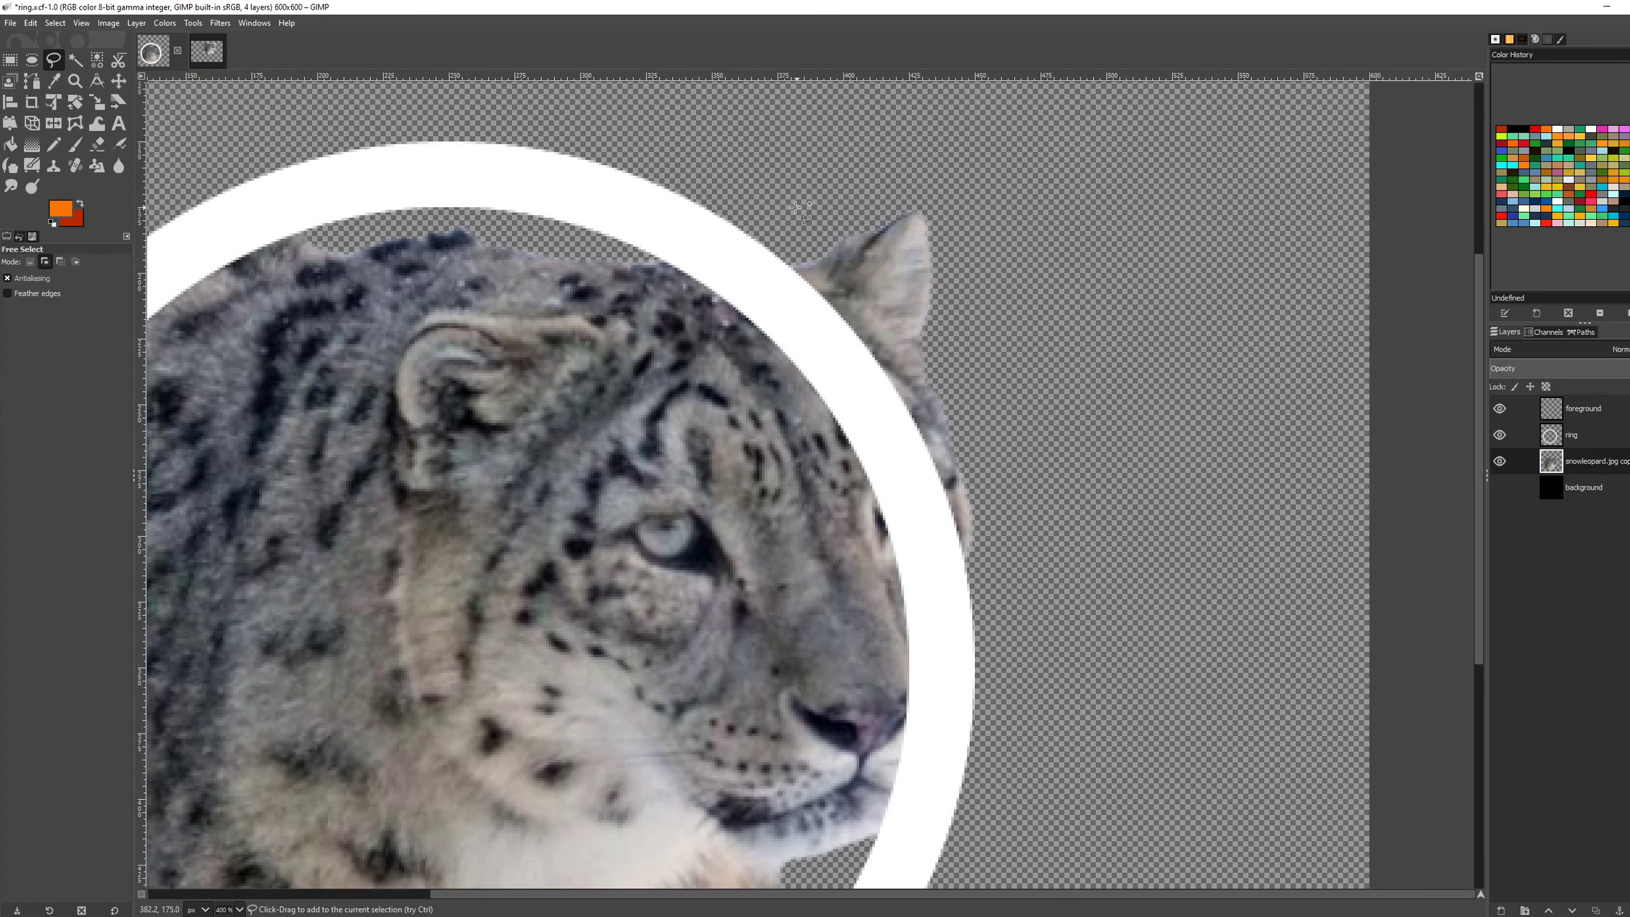
pyautogui.scroll(-3, 891, 638)
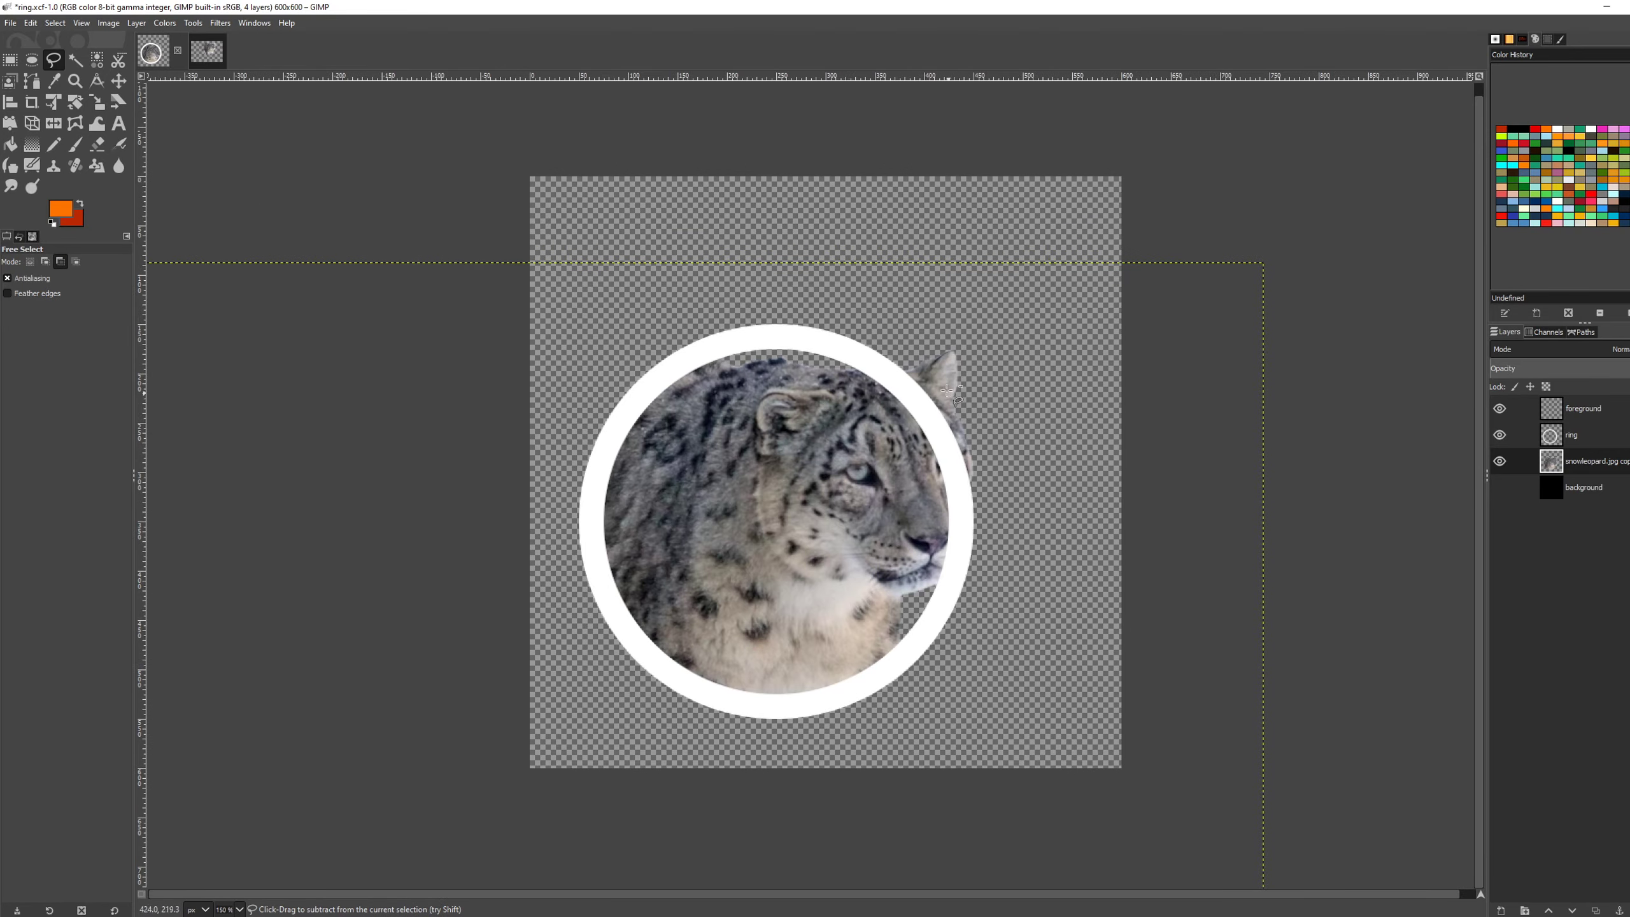
pyautogui.scroll(4, 889, 347)
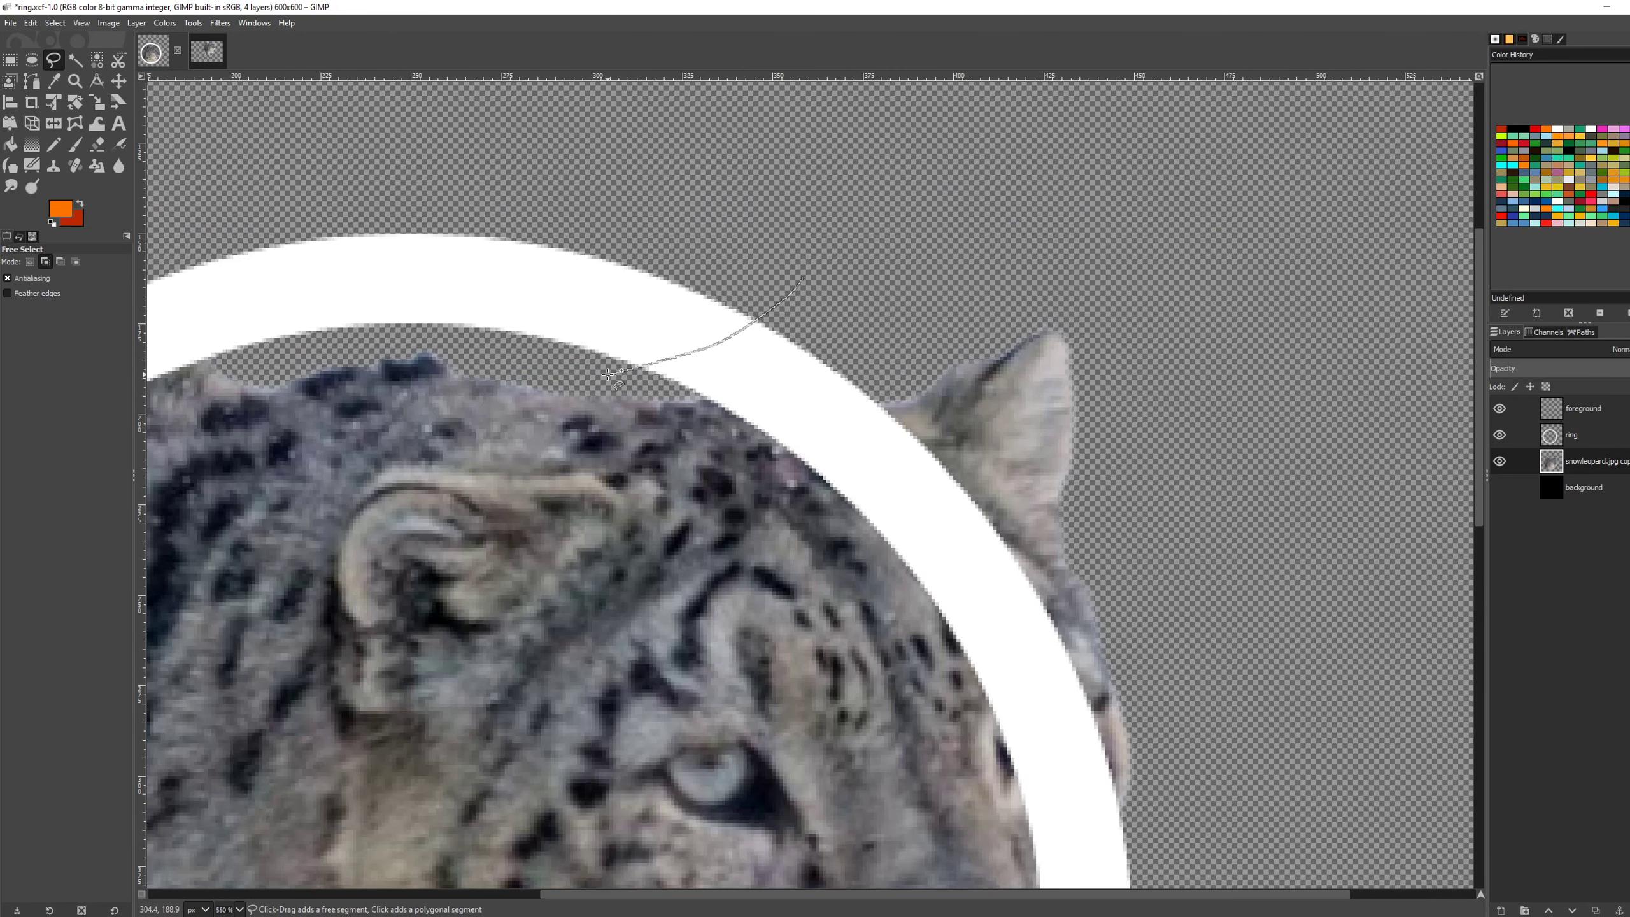
pyautogui.scroll(-2, 891, 623)
pyautogui.moveTo(834, 544)
pyautogui.mouseDown()
pyautogui.moveTo(891, 624)
pyautogui.moveTo(796, 343)
pyautogui.mouseUp()
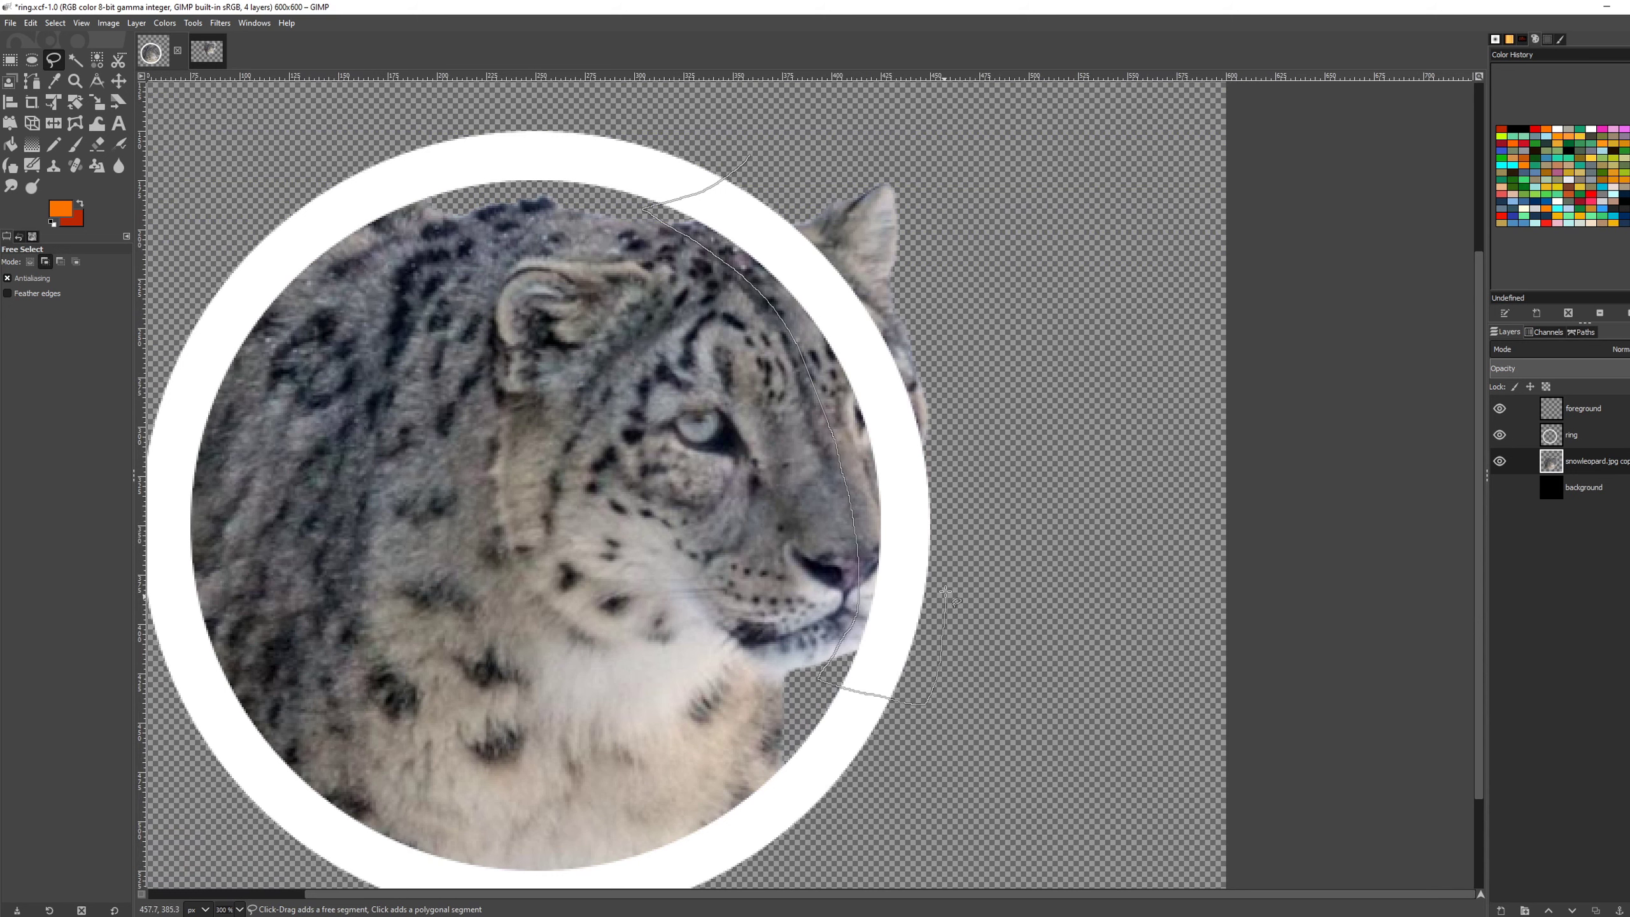
pyautogui.click(749, 154)
pyautogui.press('Return')
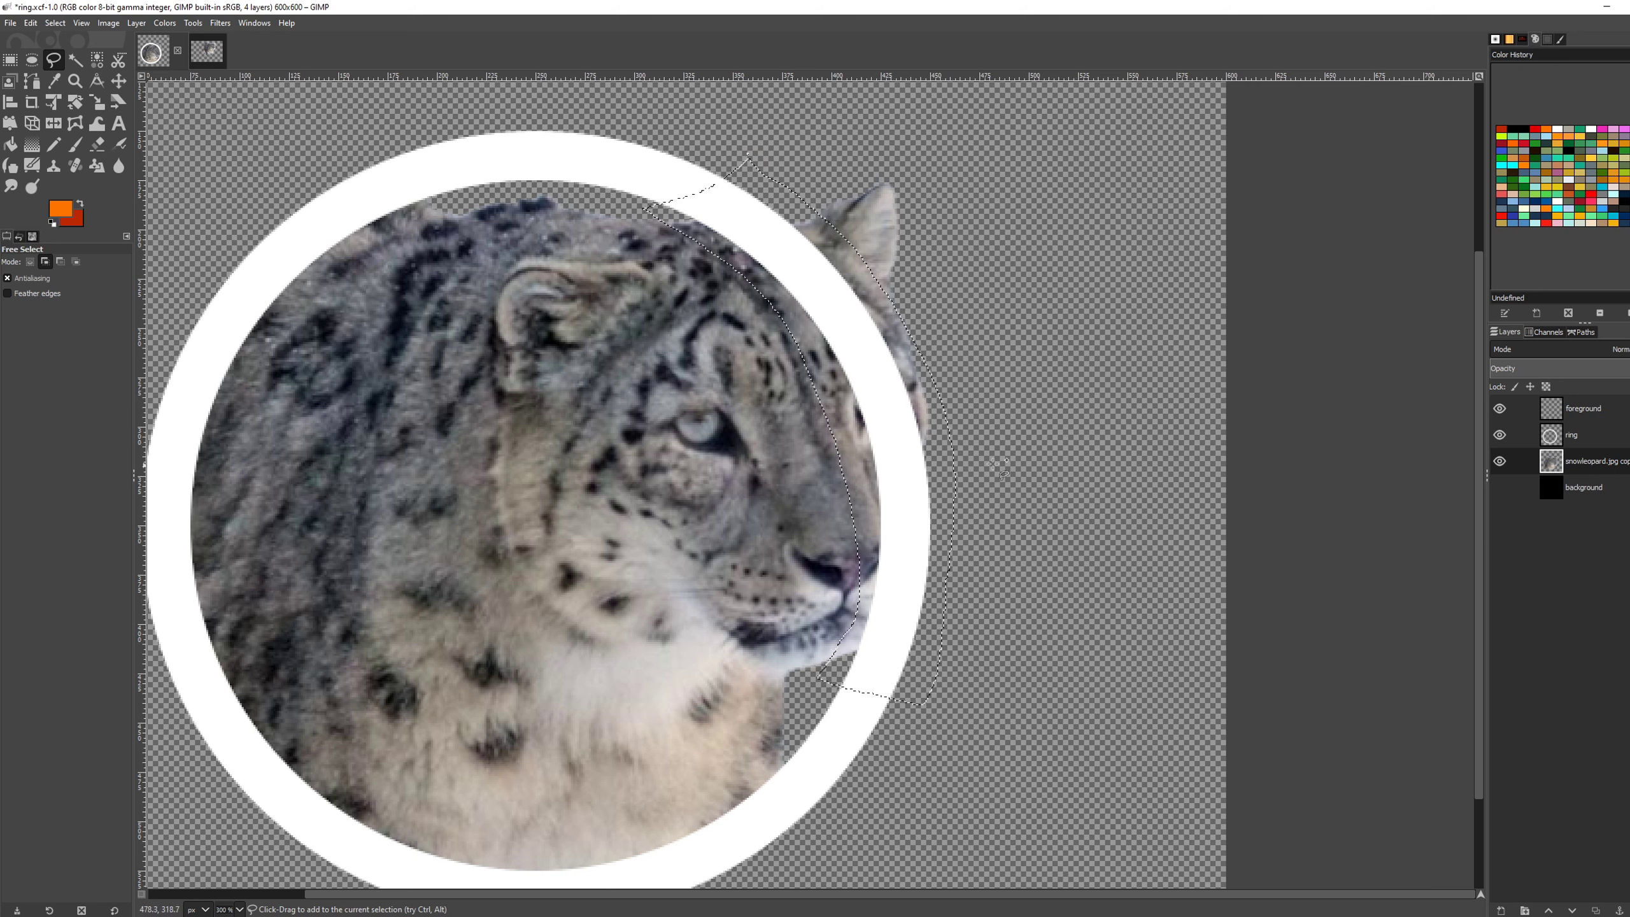
pyautogui.hotkey('ctrl', 'c')
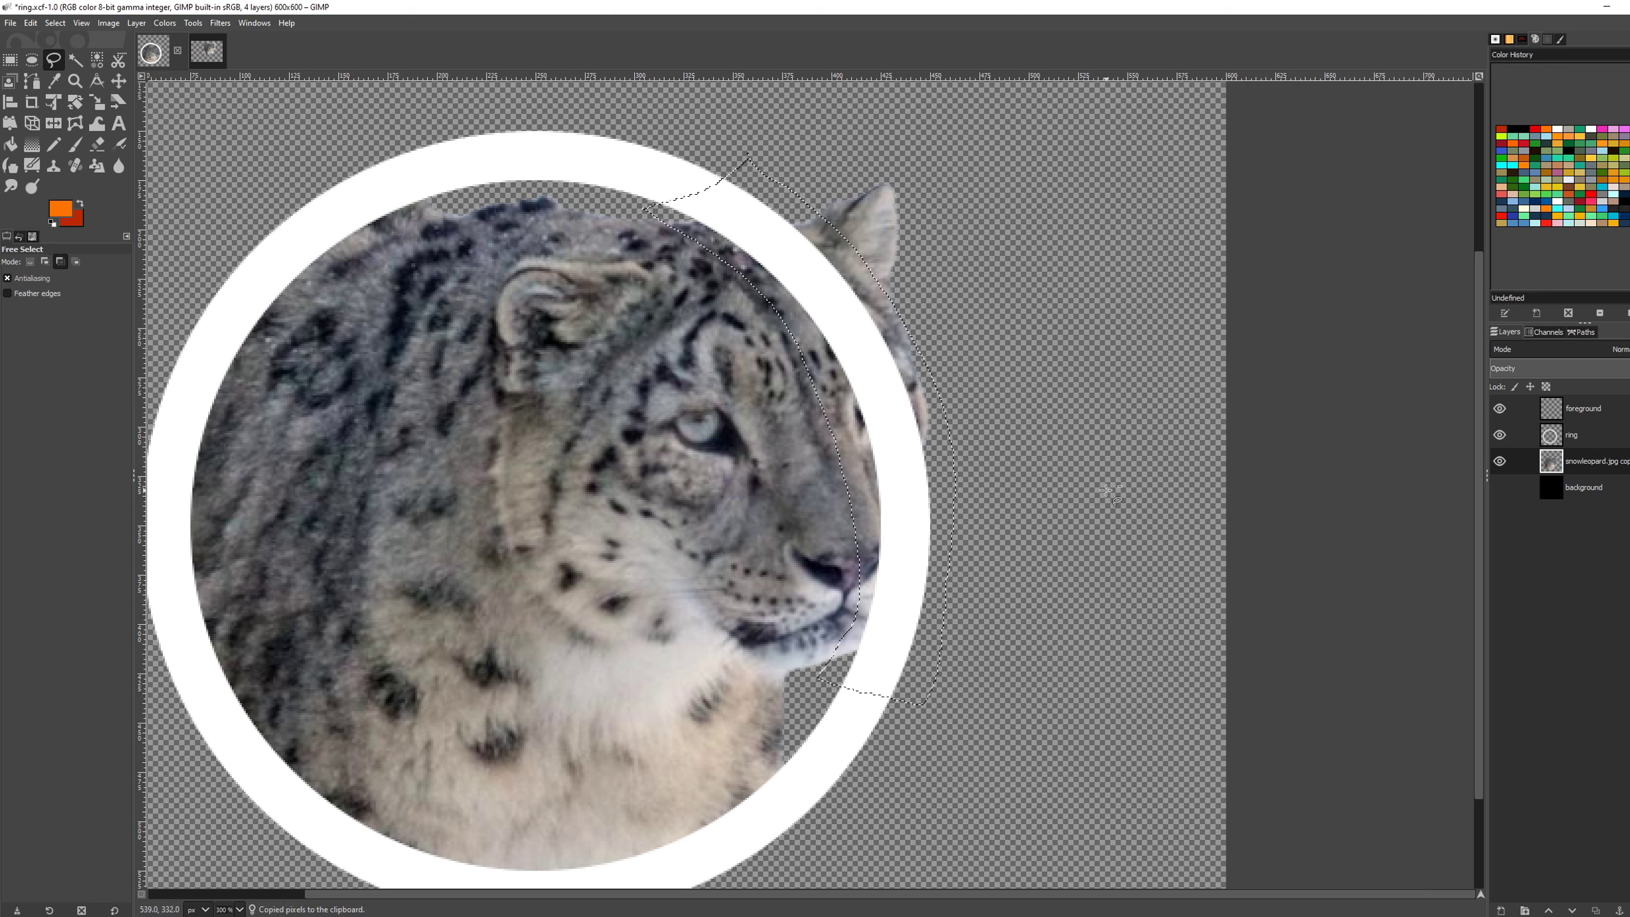
# Step: Paste the copied face section into the foreground layer above the ring and anchor the floating selection
pyautogui.click(1589, 414)
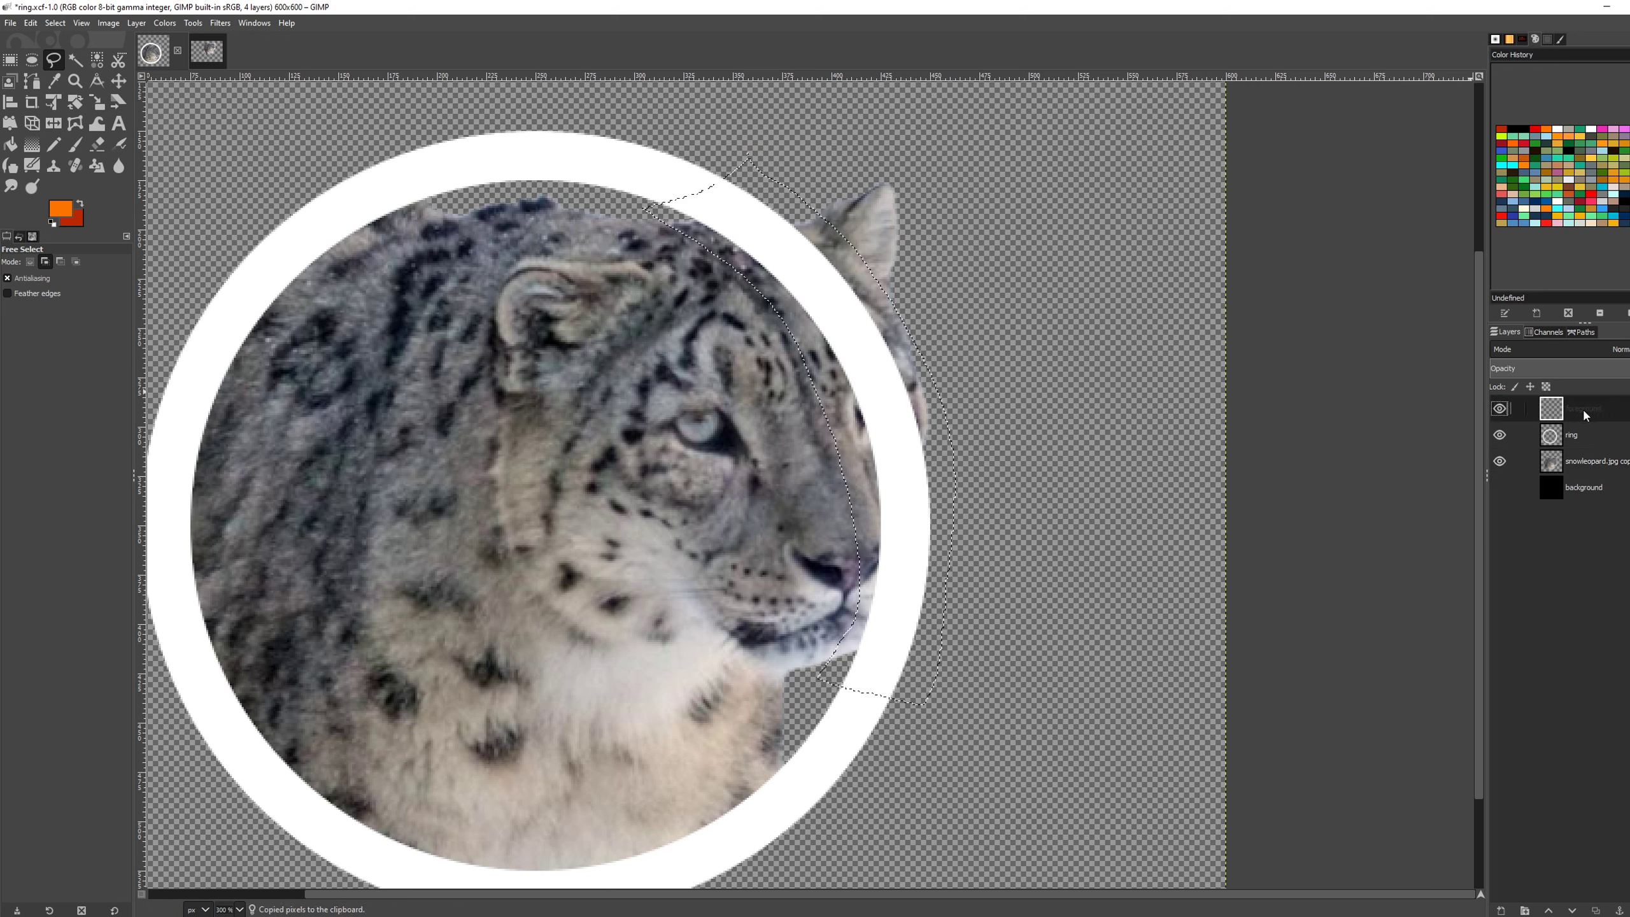
pyautogui.hotkey('ctrl', 'v')
pyautogui.rightClick(1557, 414)
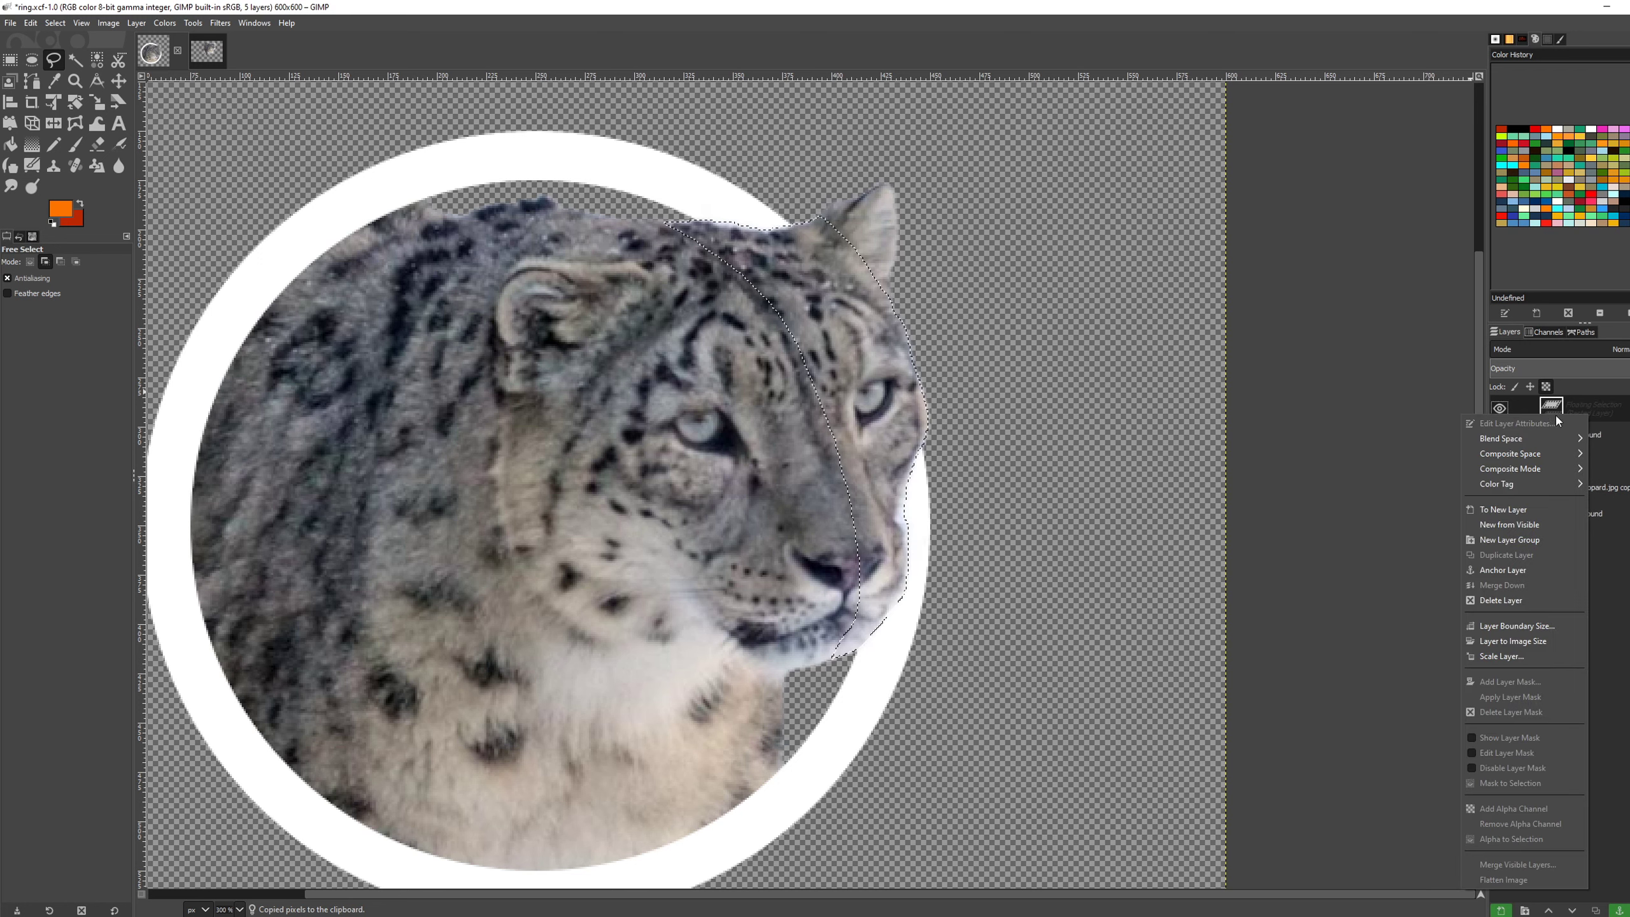
pyautogui.click(1496, 575)
# Step: Inspect the leopard's head overlapping the ring at several magnifications, briefly showing the black background layer for comparison and hiding it again
pyautogui.scroll(-4, 764, 645)
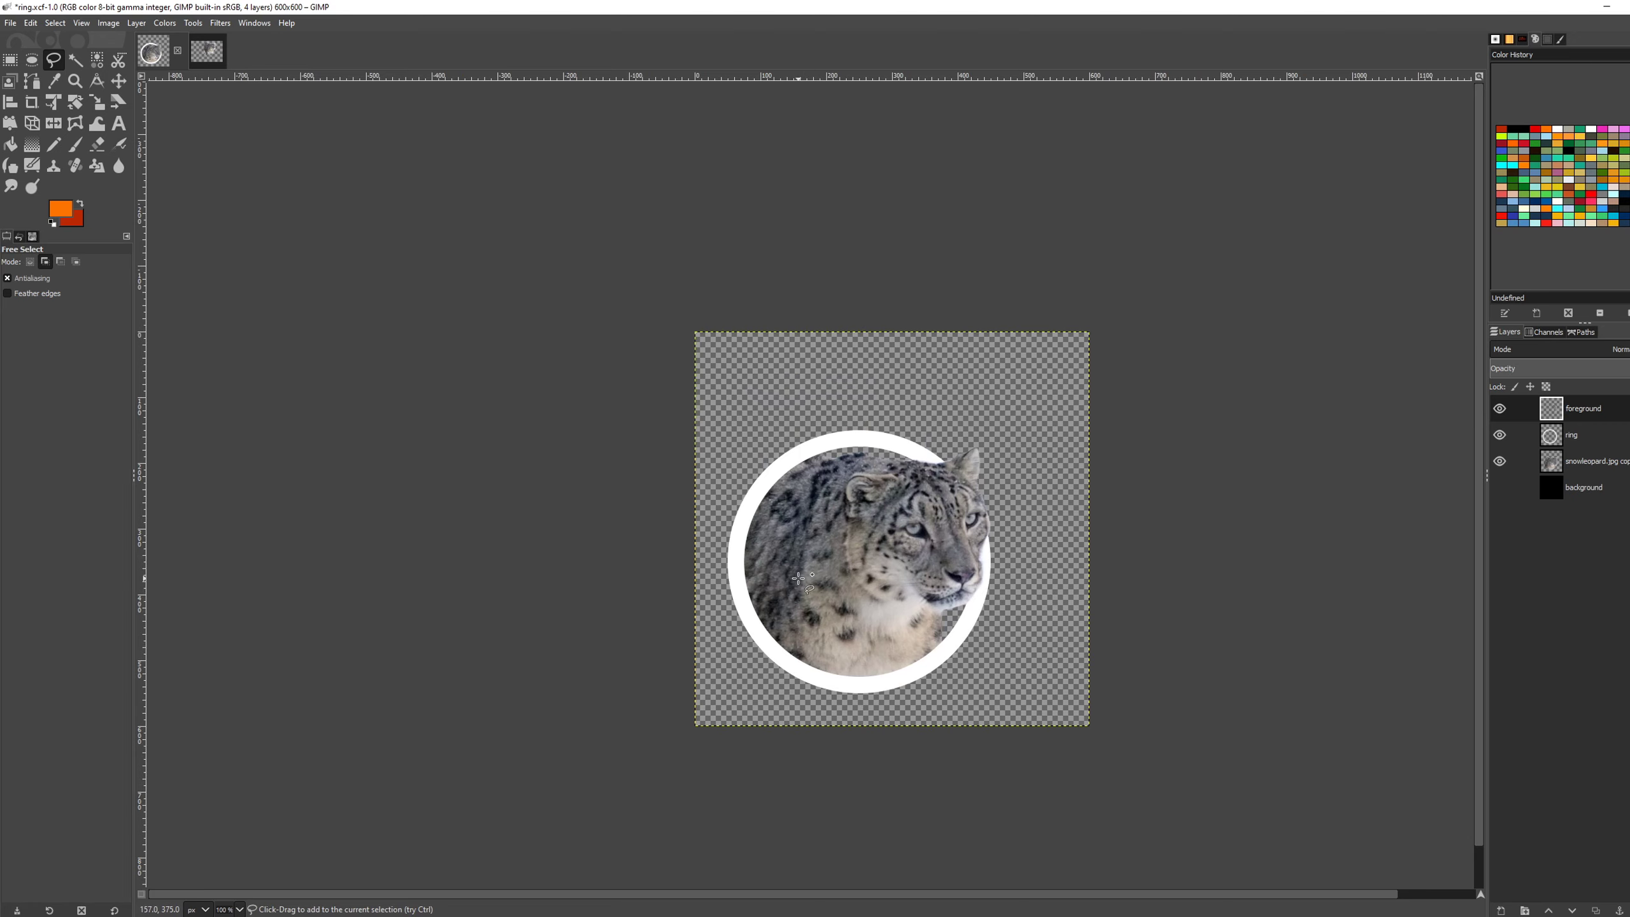
pyautogui.moveTo(1164, 681); pyautogui.dragTo(1182, 641)
pyautogui.scroll(3, 1035, 520)
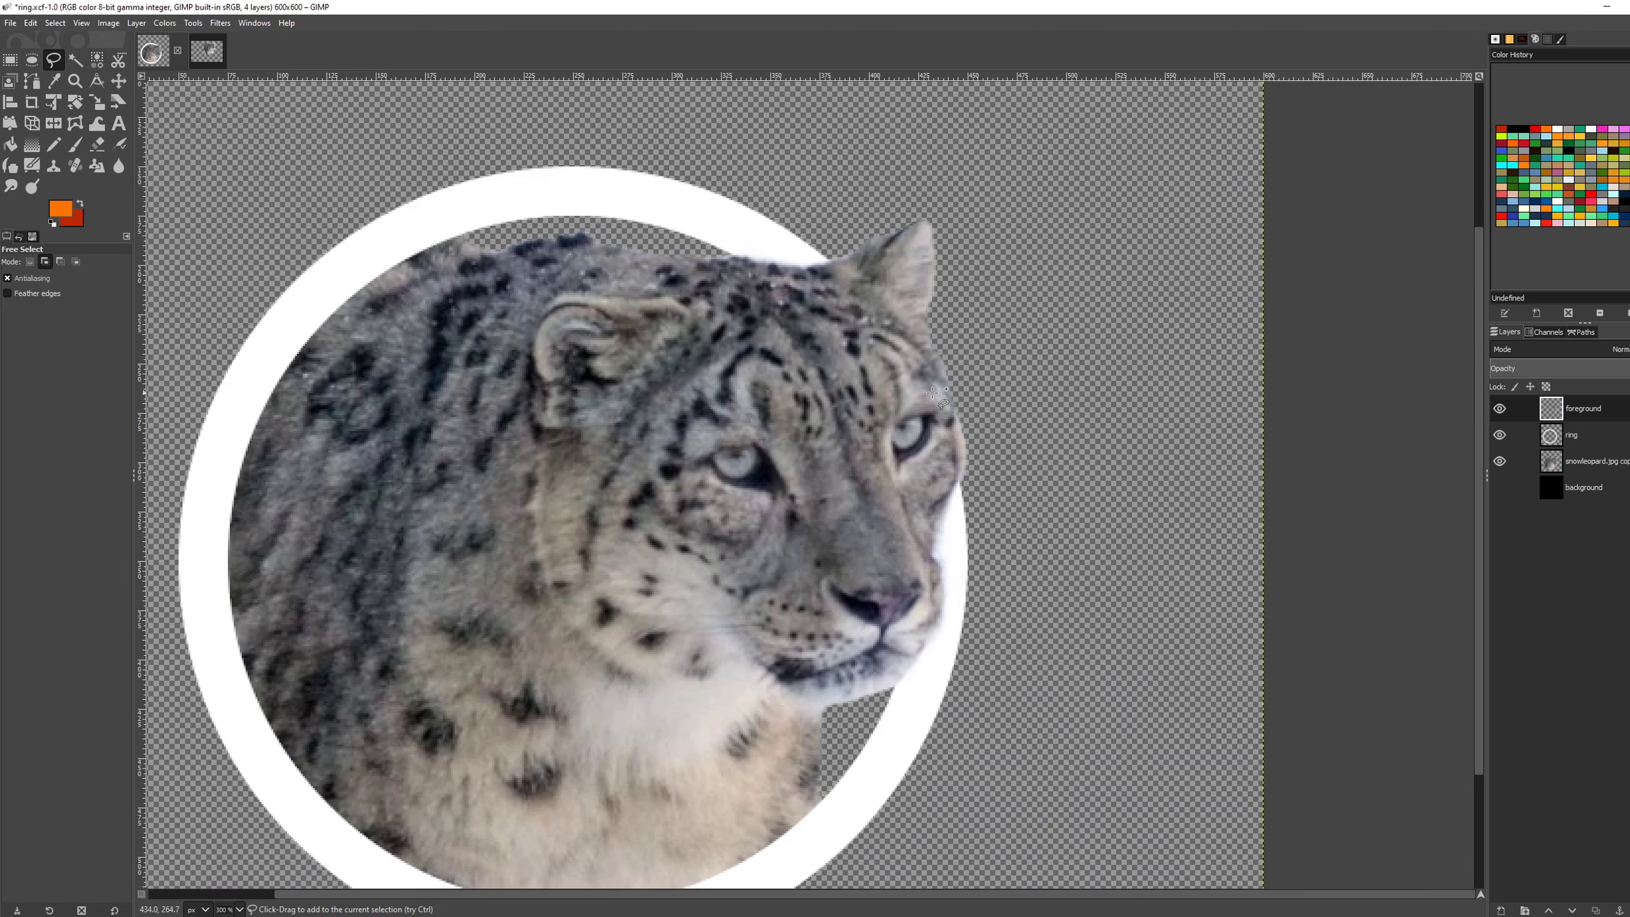
pyautogui.moveTo(972, 581); pyautogui.dragTo(1043, 572)
pyautogui.scroll(-3, 1117, 611)
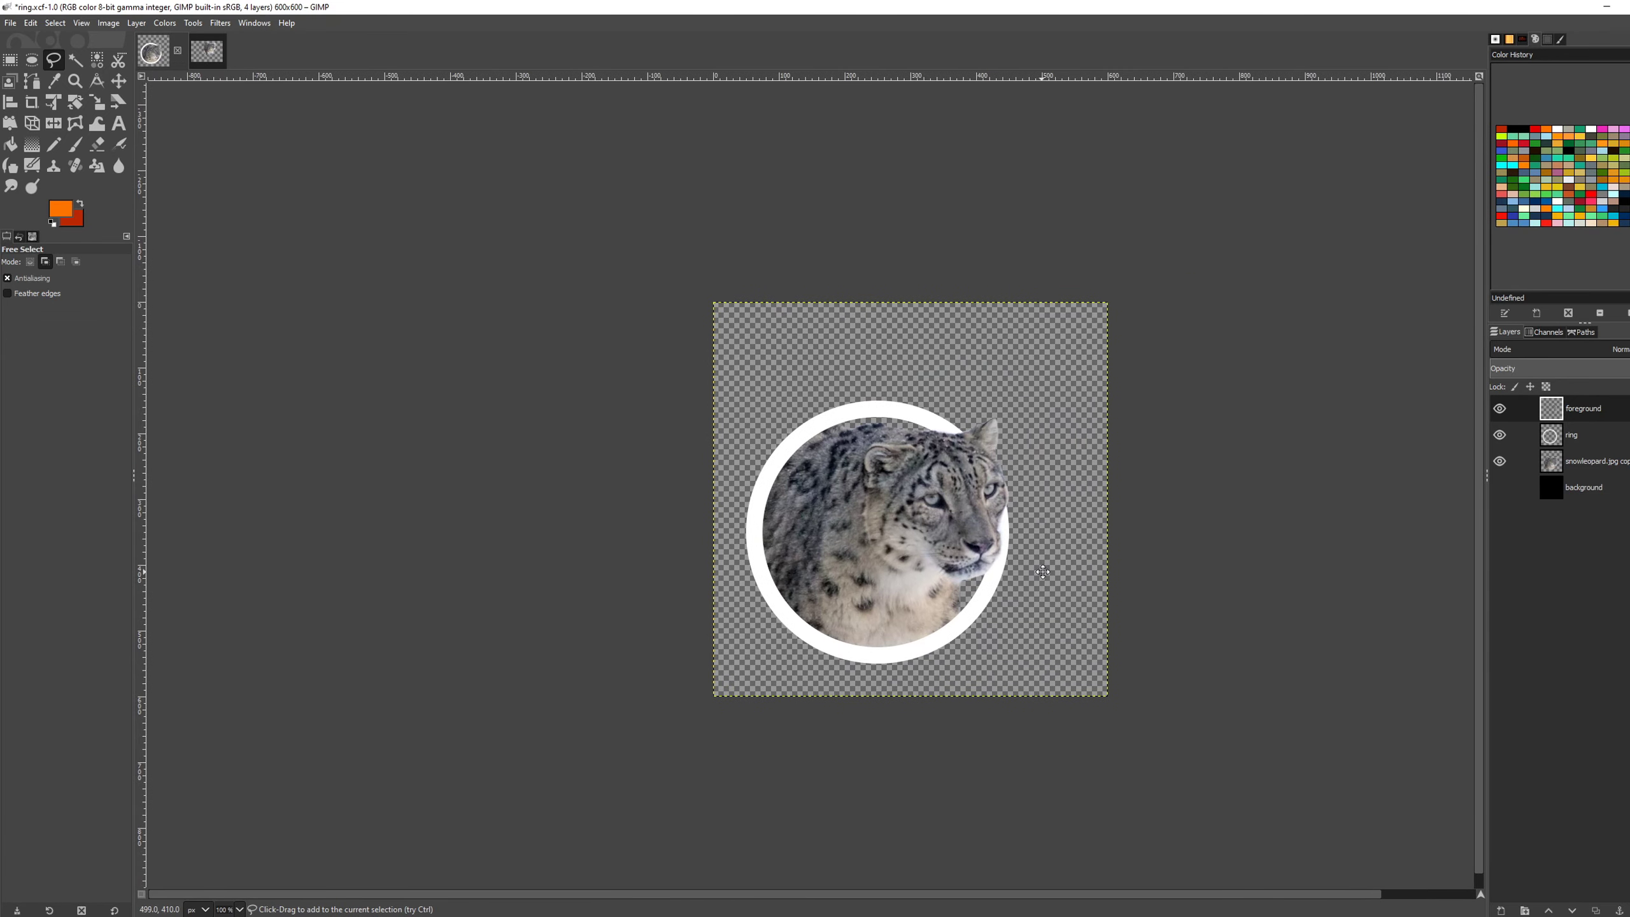
pyautogui.click(1500, 487)
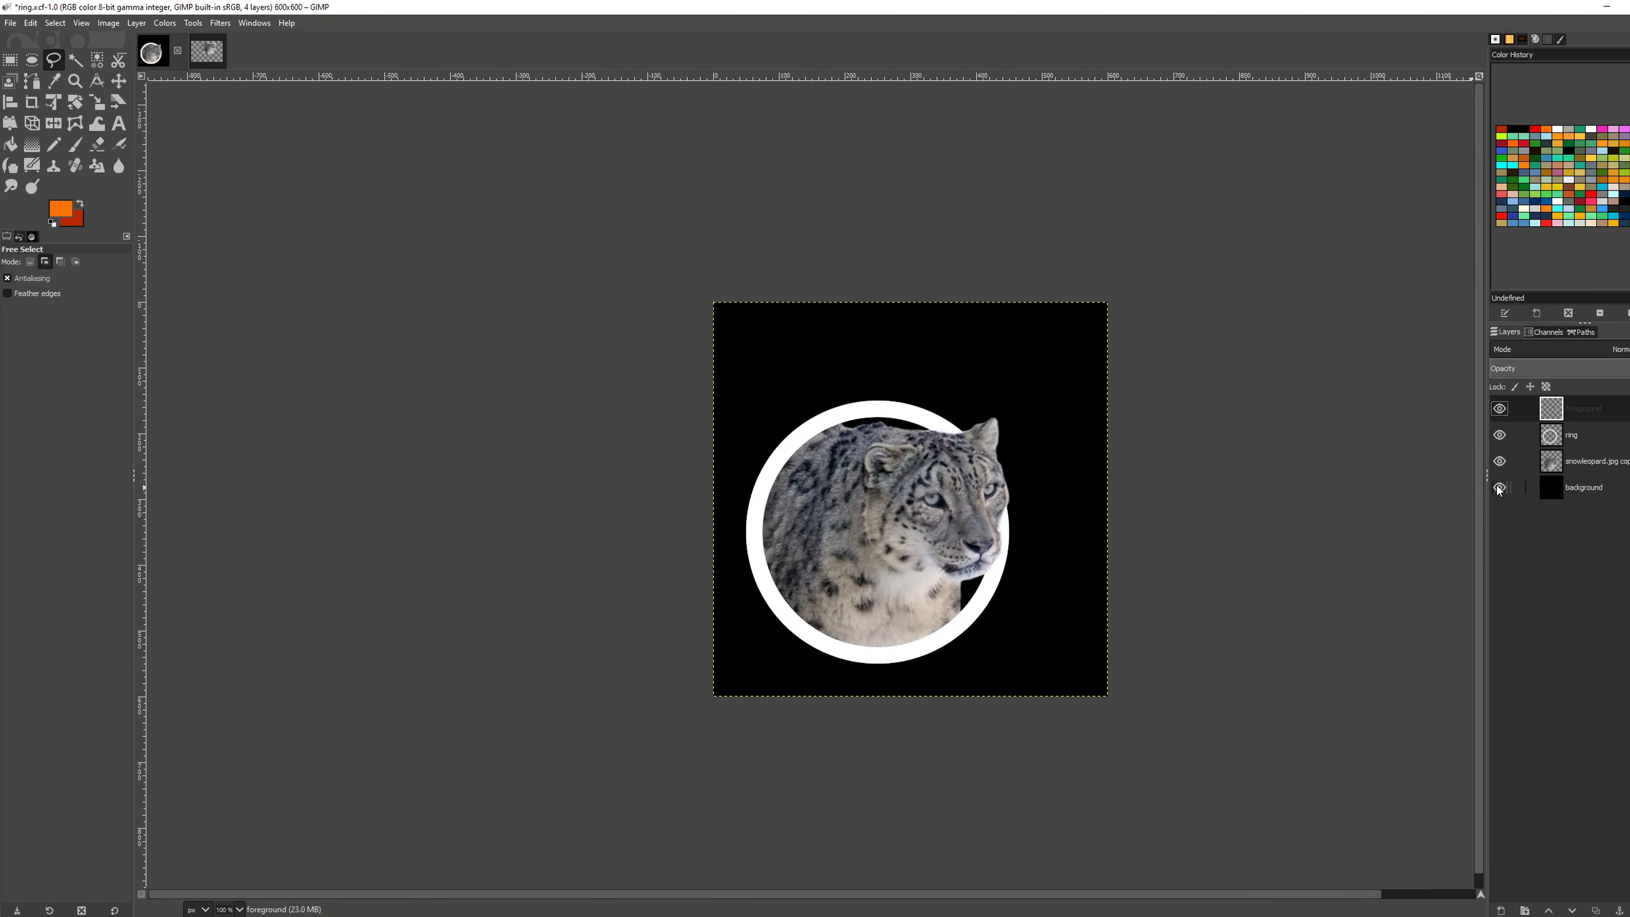
pyautogui.click(1500, 488)
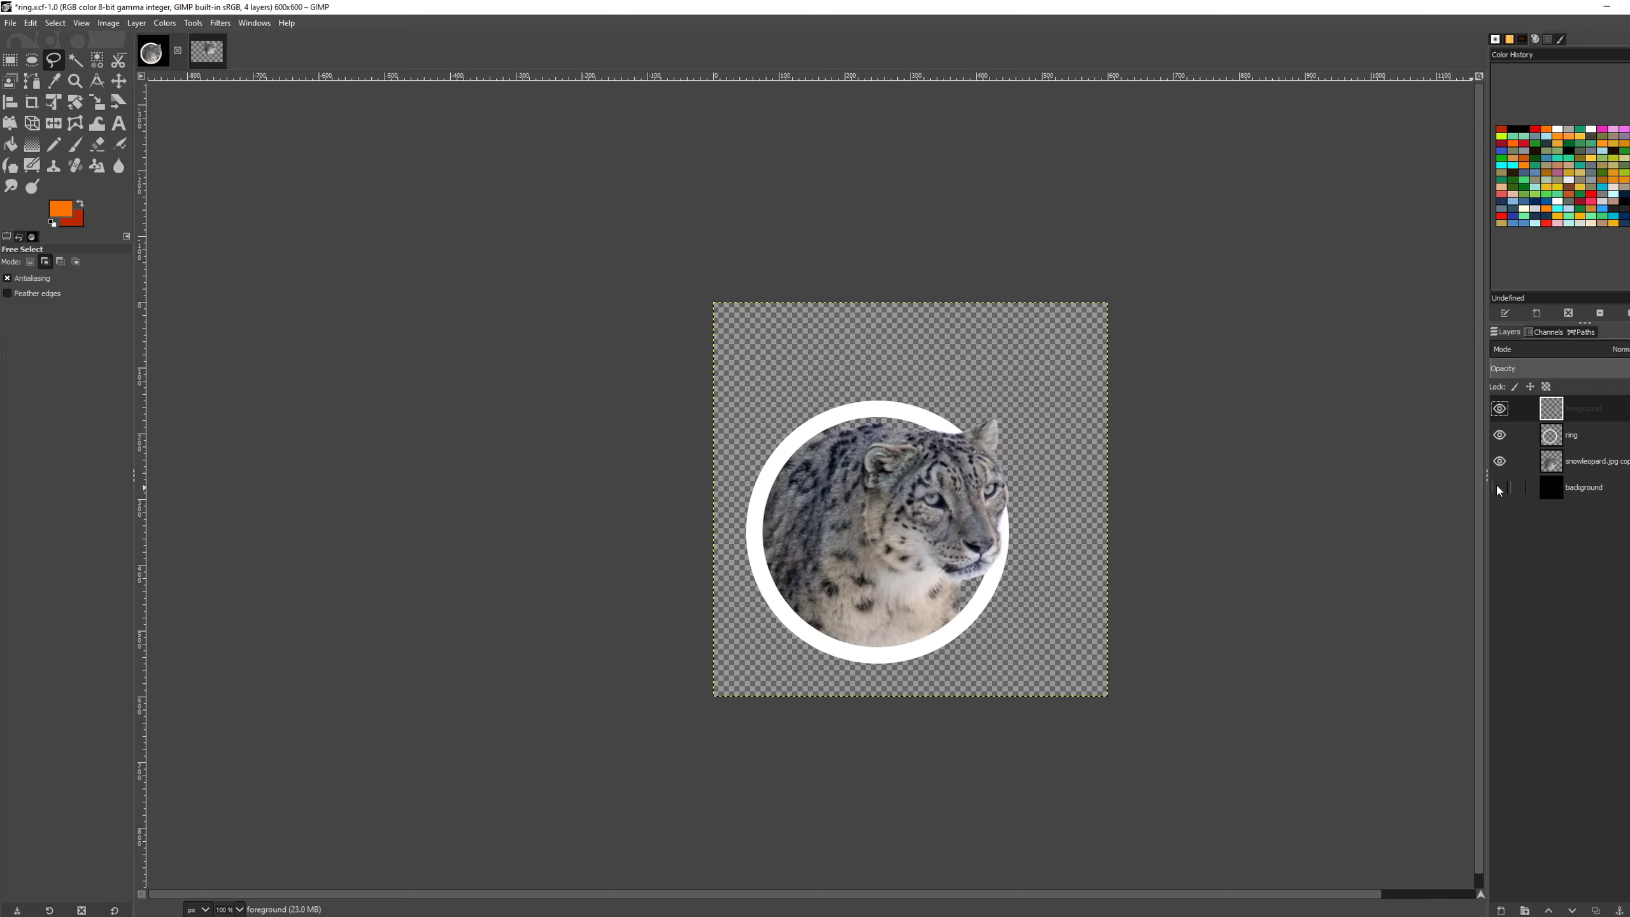
pyautogui.scroll(-2, 1010, 661)
pyautogui.moveTo(1011, 662); pyautogui.dragTo(963, 549)
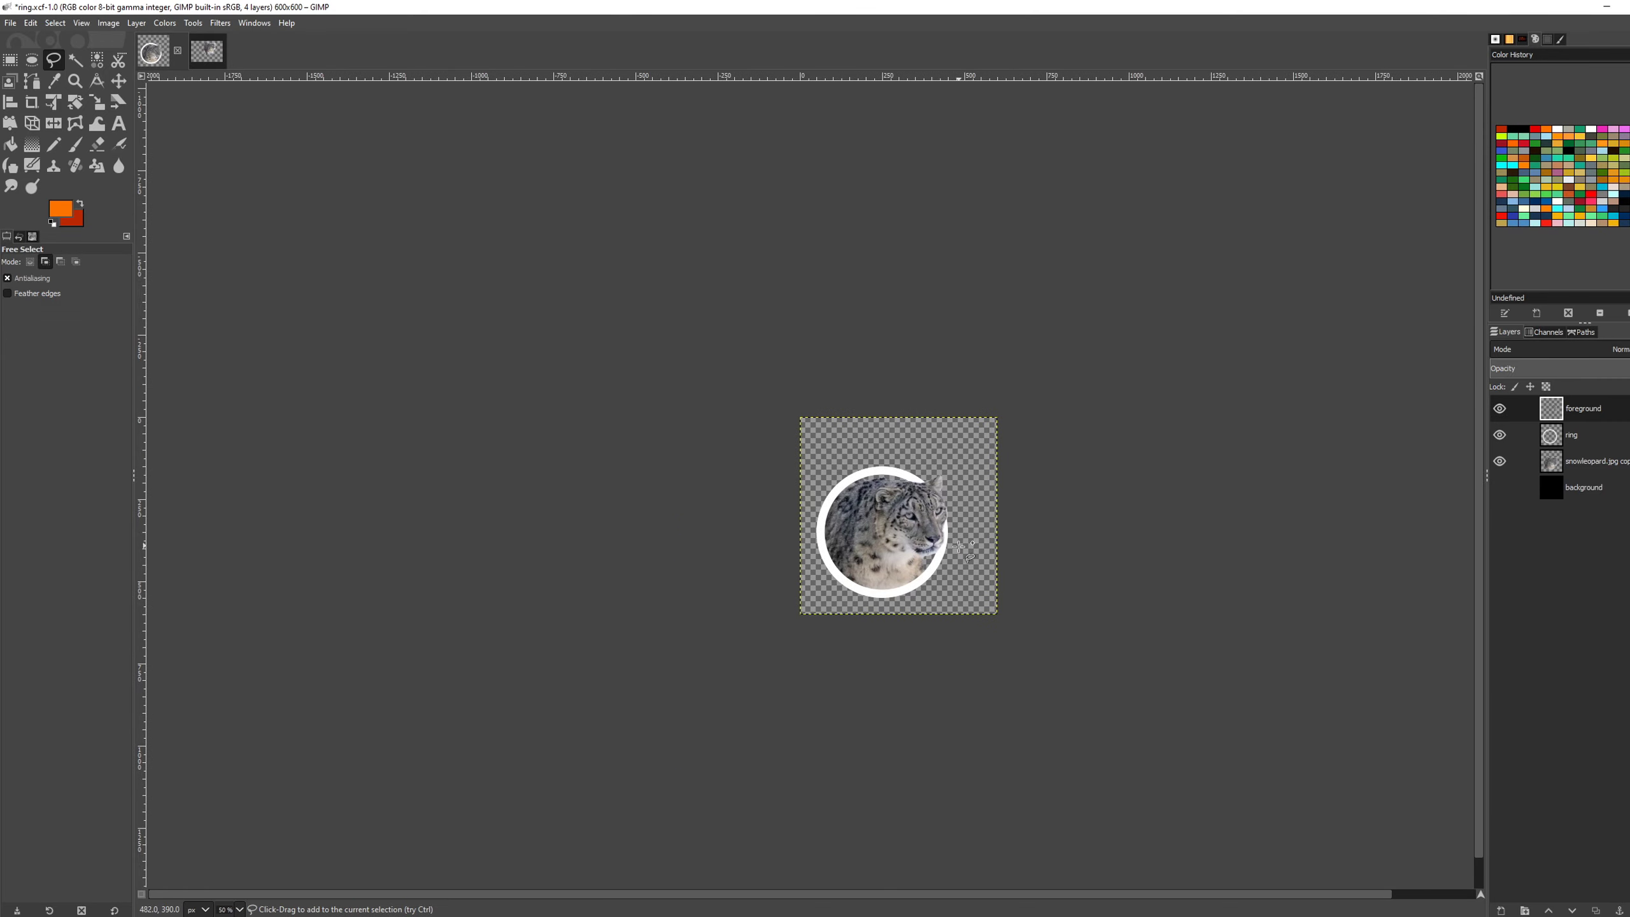
pyautogui.scroll(4, 957, 572)
pyautogui.scroll(-2, 876, 537)
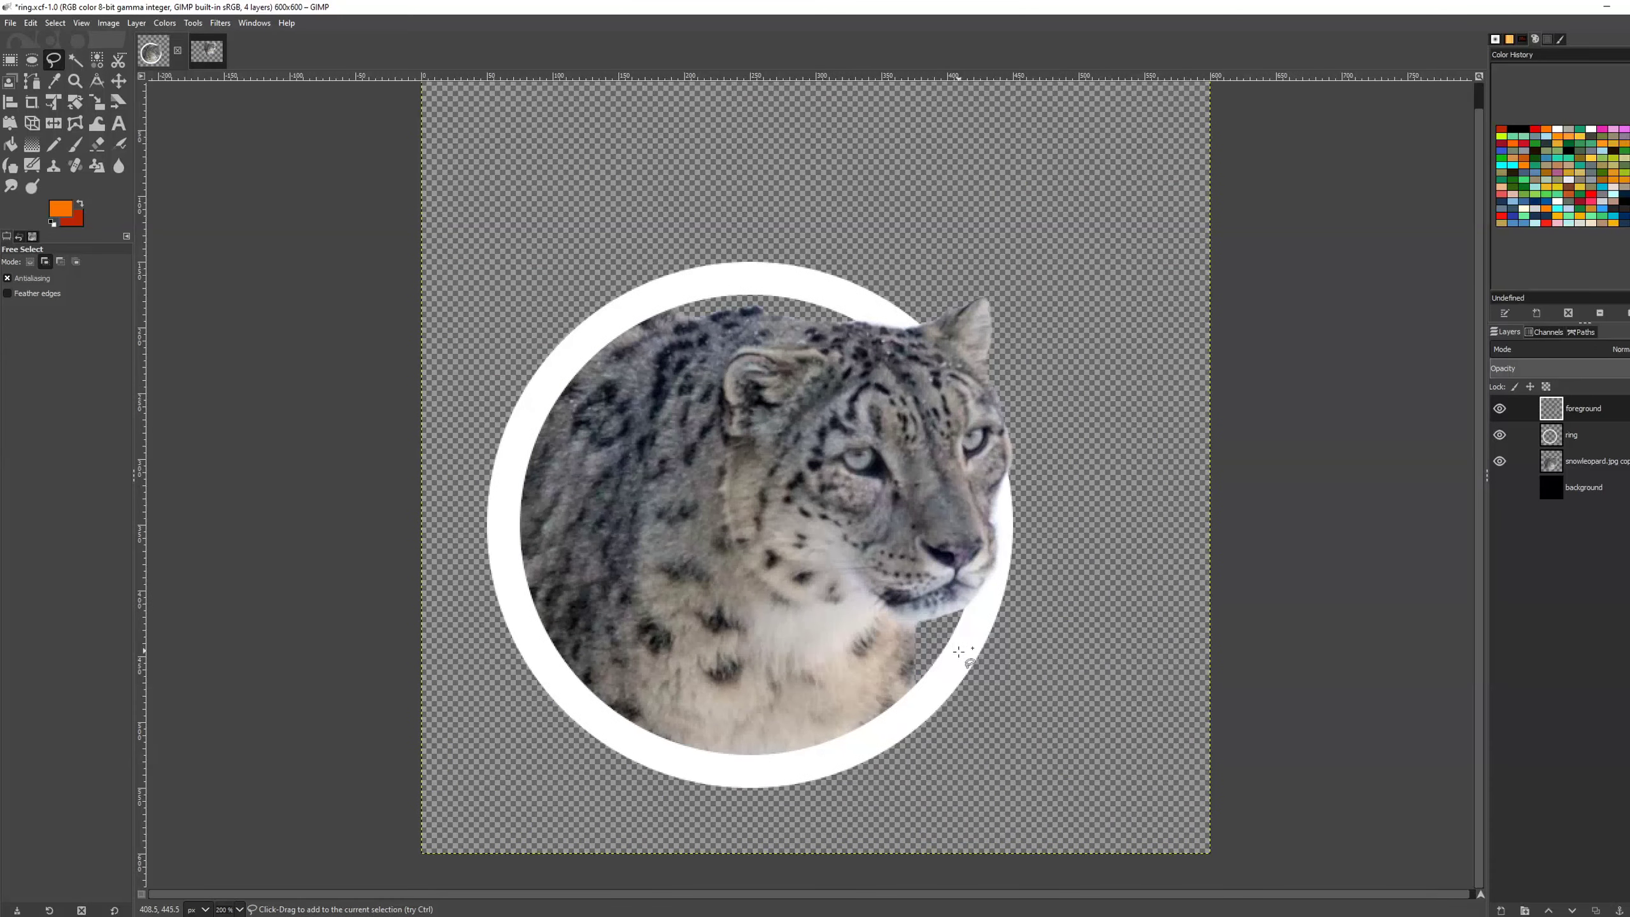